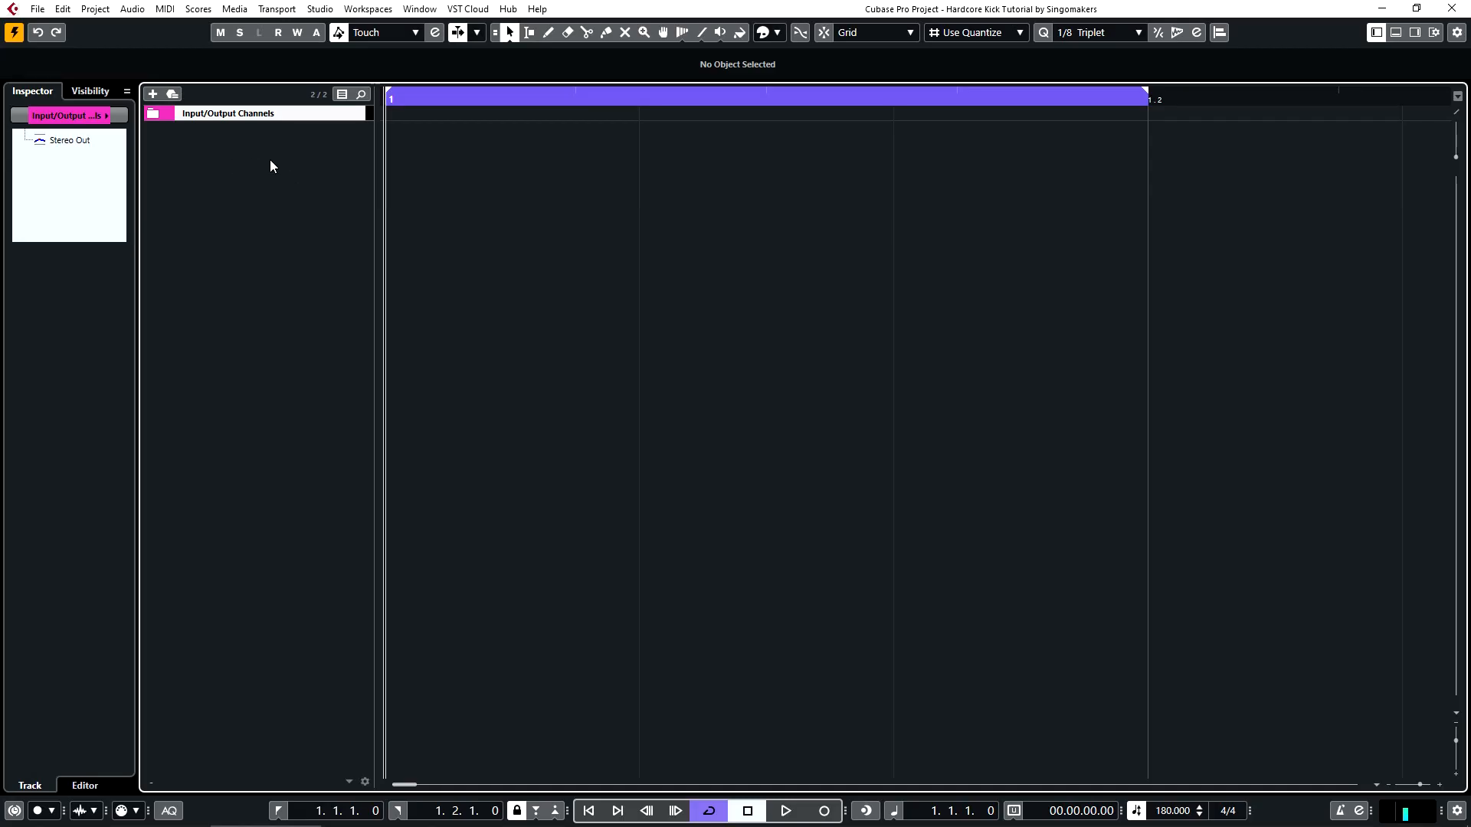
Step: Add two stereo audio tracks named Tok and Tail
click(305, 171)
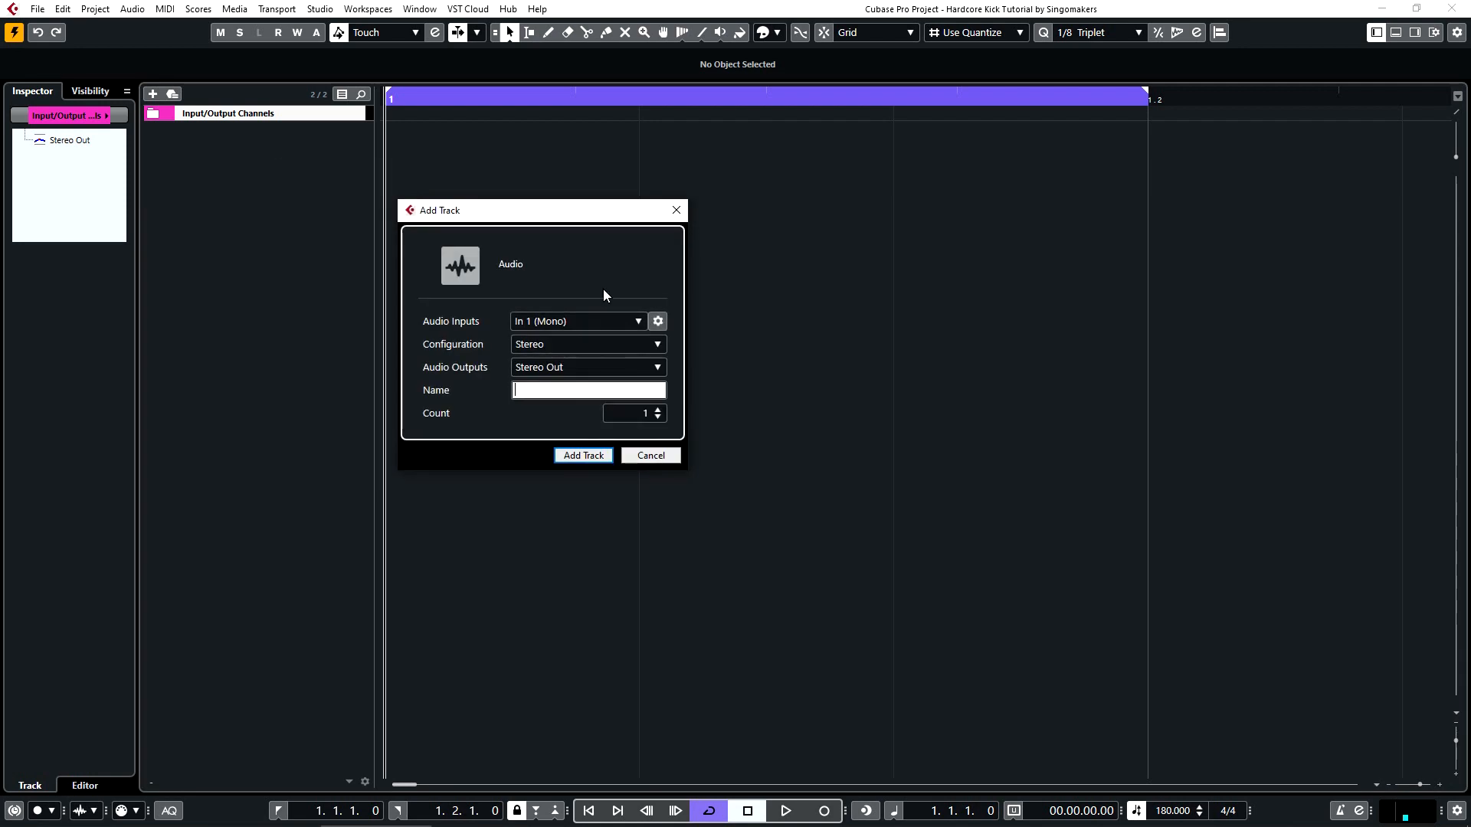
text(Tok)
key(Return)
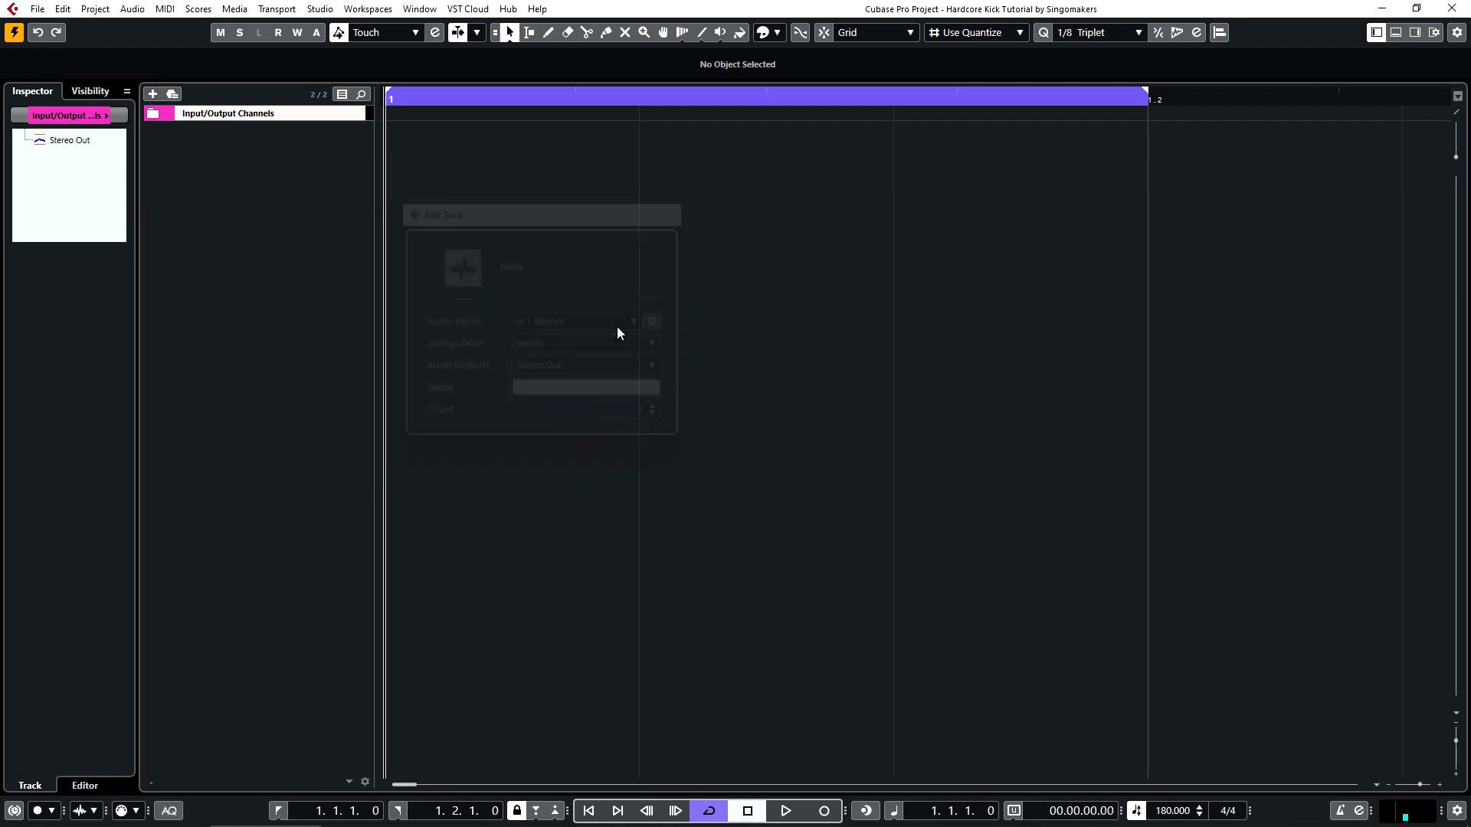
right_click(261, 305)
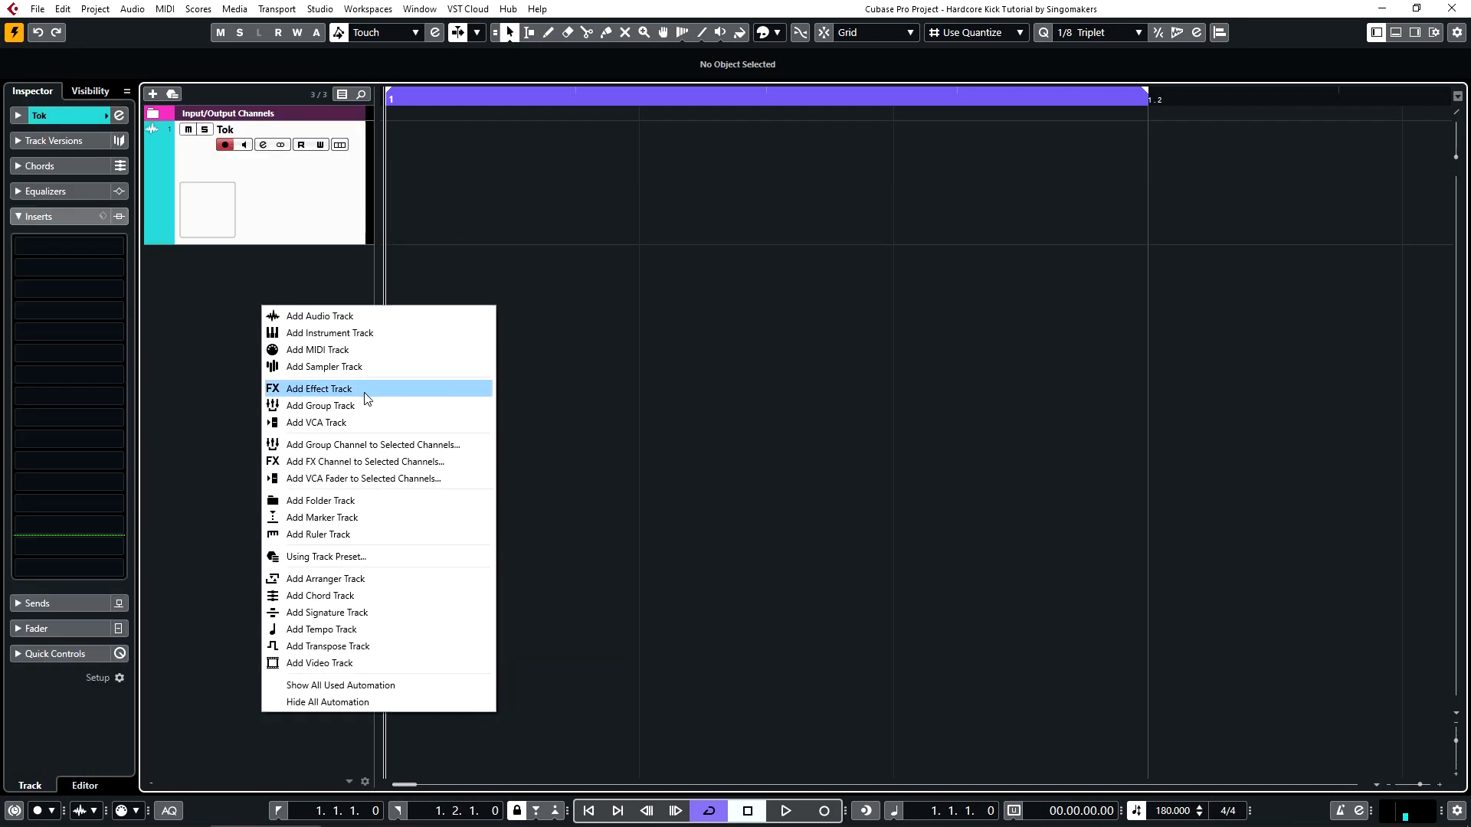
click(369, 320)
text(Tail)
key(Return)
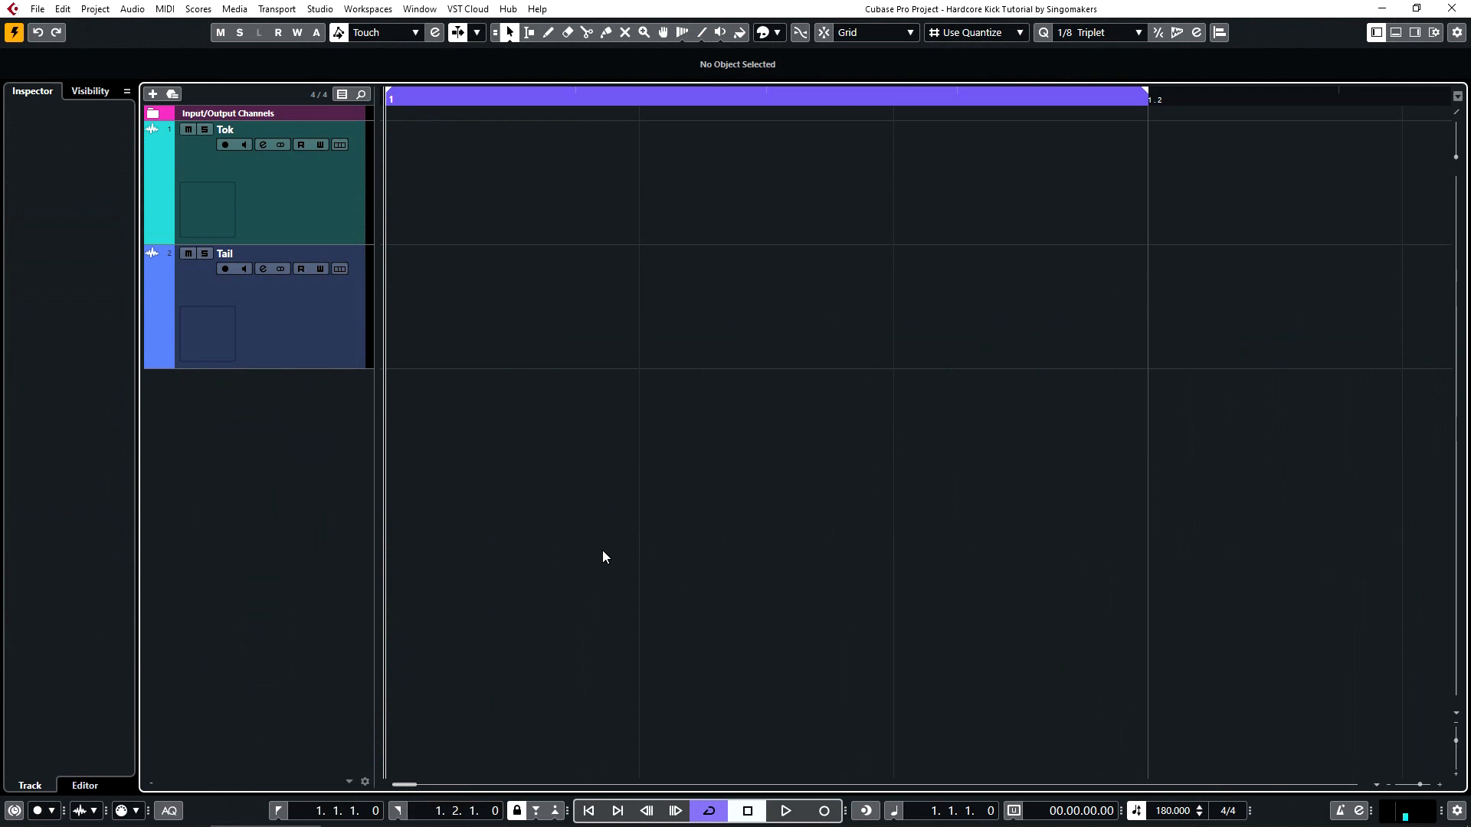
Step: Insert the Invisible_Limiter effect on the Stereo Out channel in the MixConsole, keeping its default settings
key(F3)
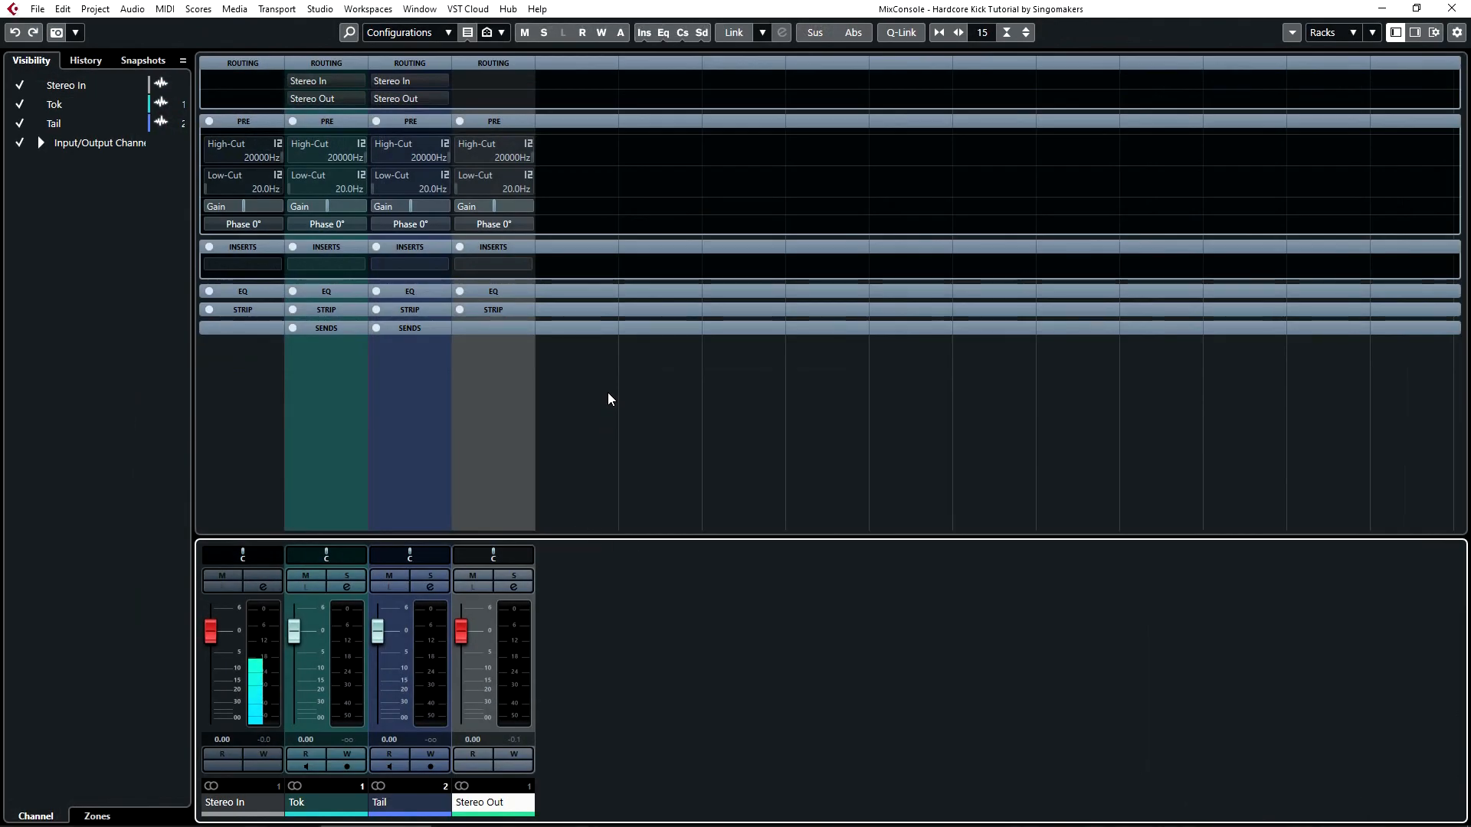
click(508, 261)
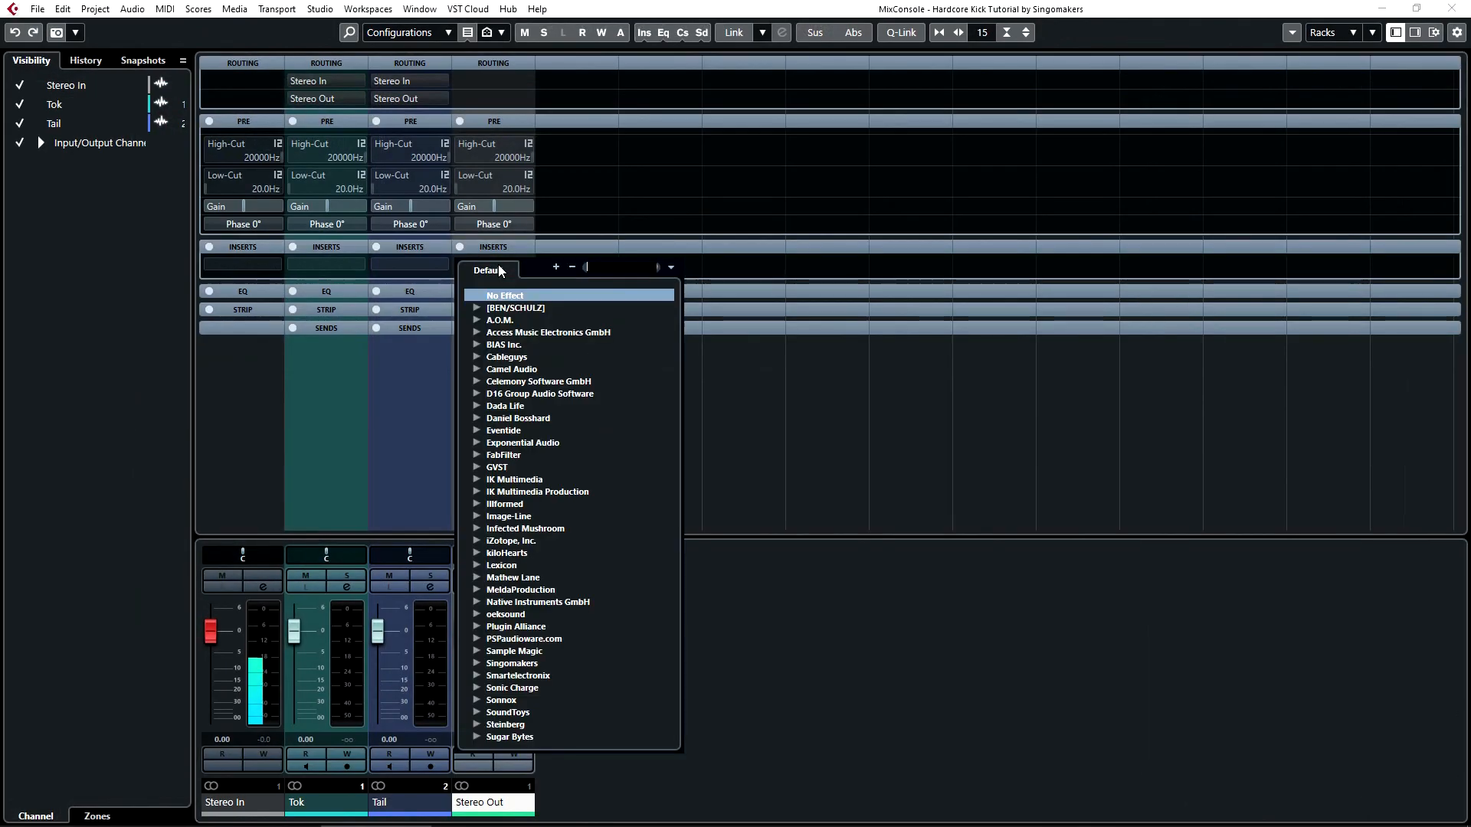
text(in)
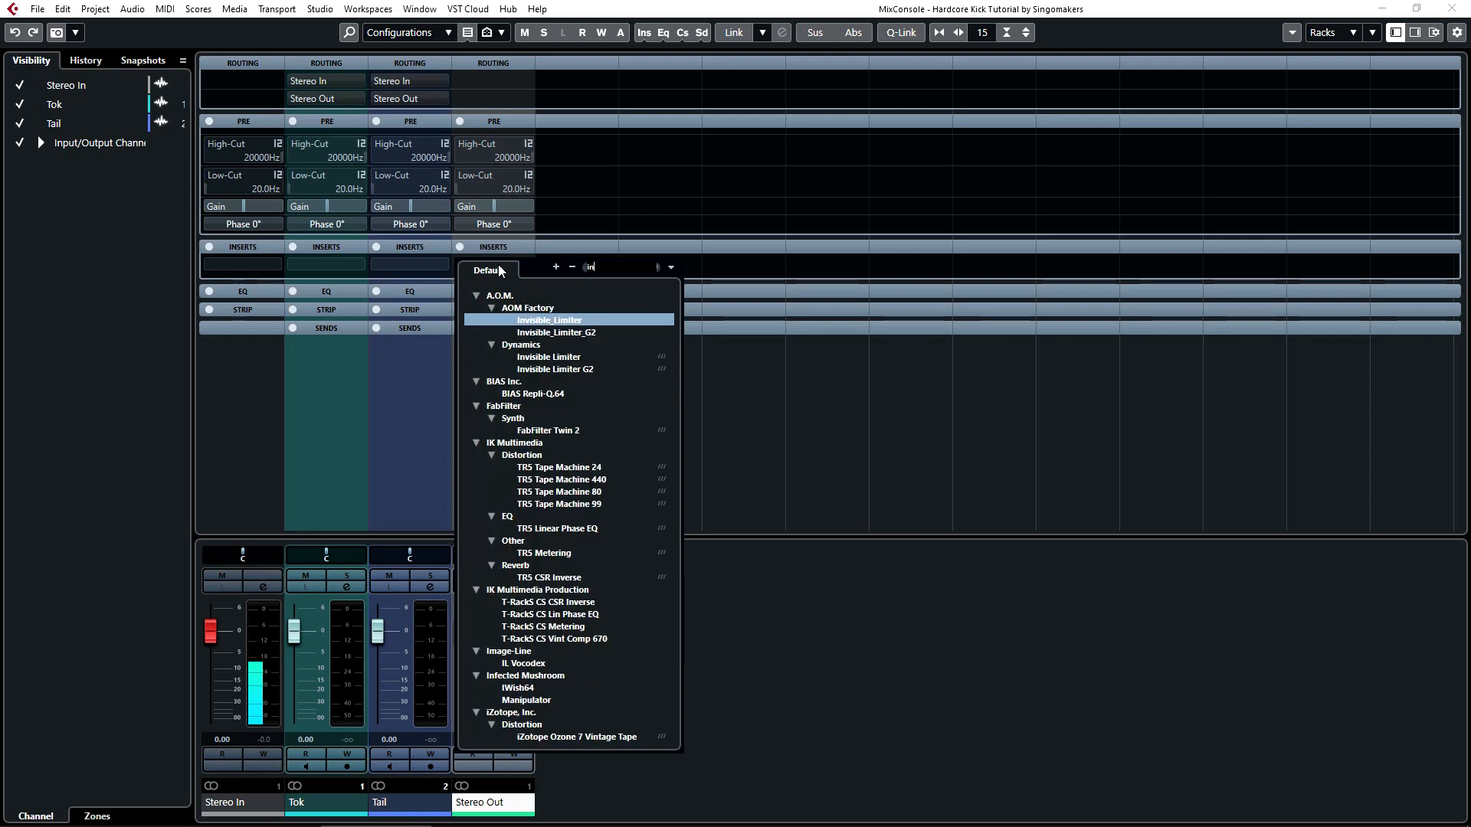
key(Return)
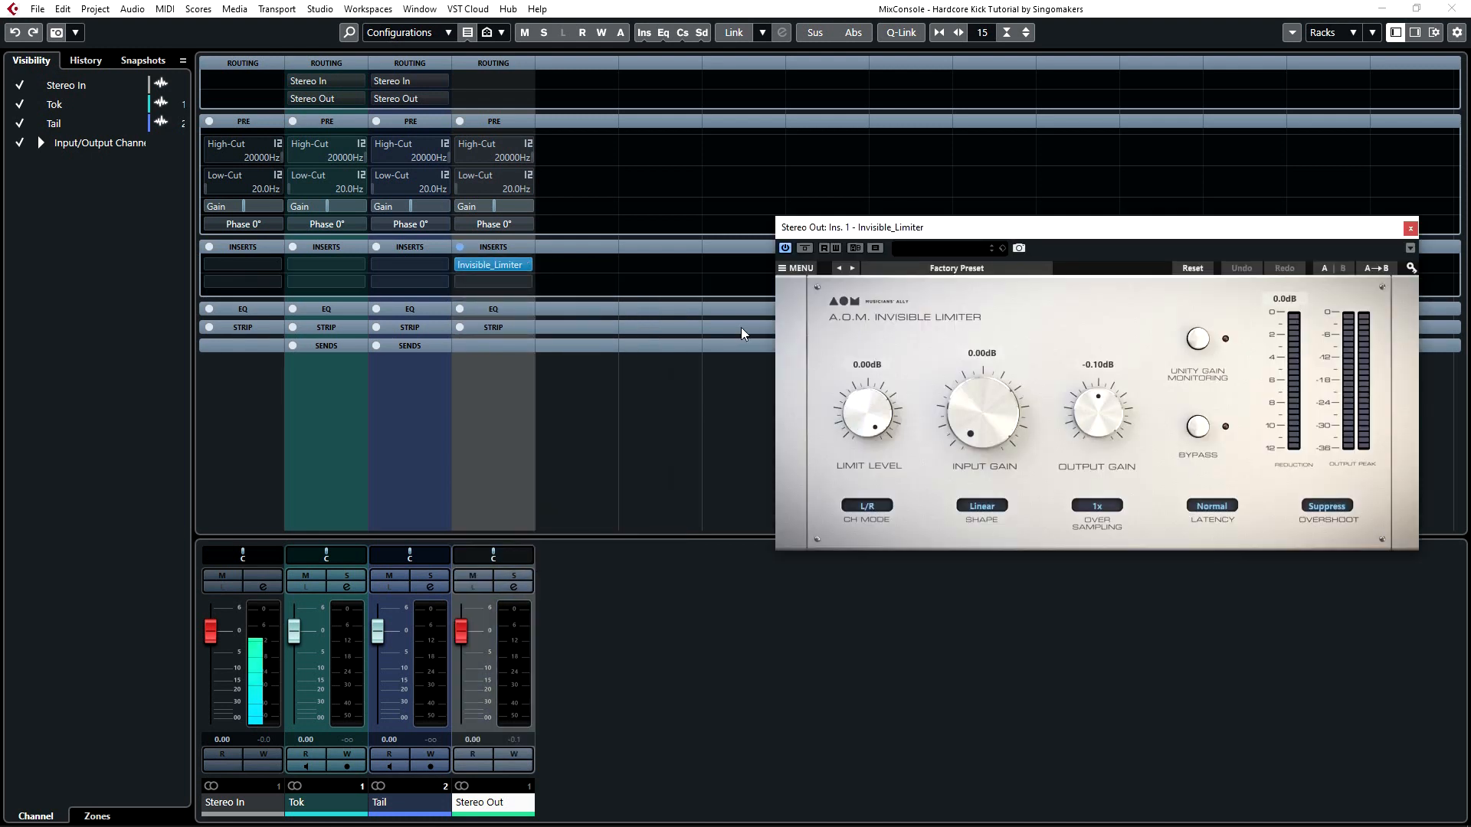
click(1411, 230)
click(1452, 7)
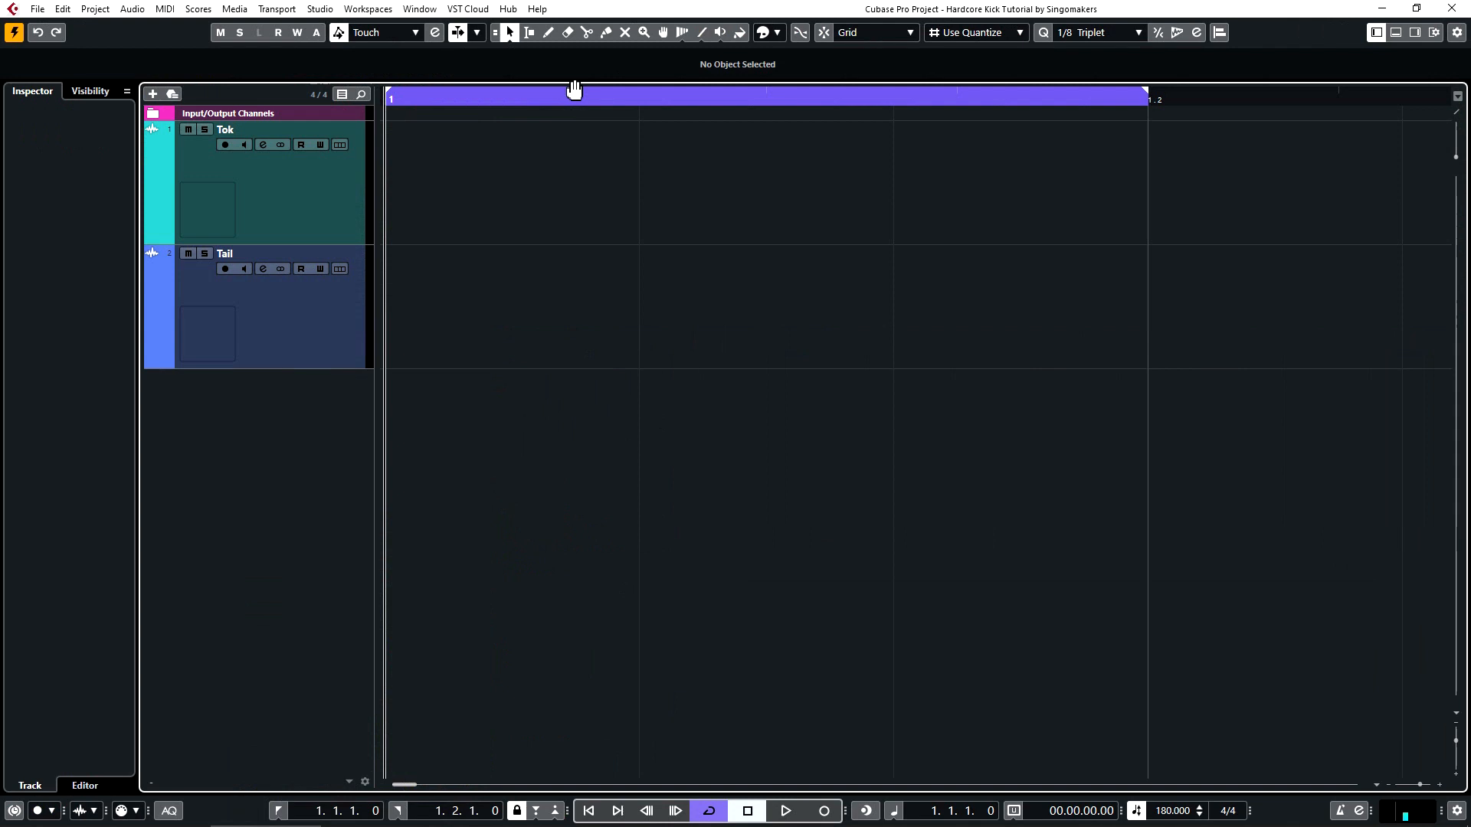
Step: Start an audio import for the Tok track and go to the SHKV_Toks folder
click(324, 185)
key(ctrl+i)
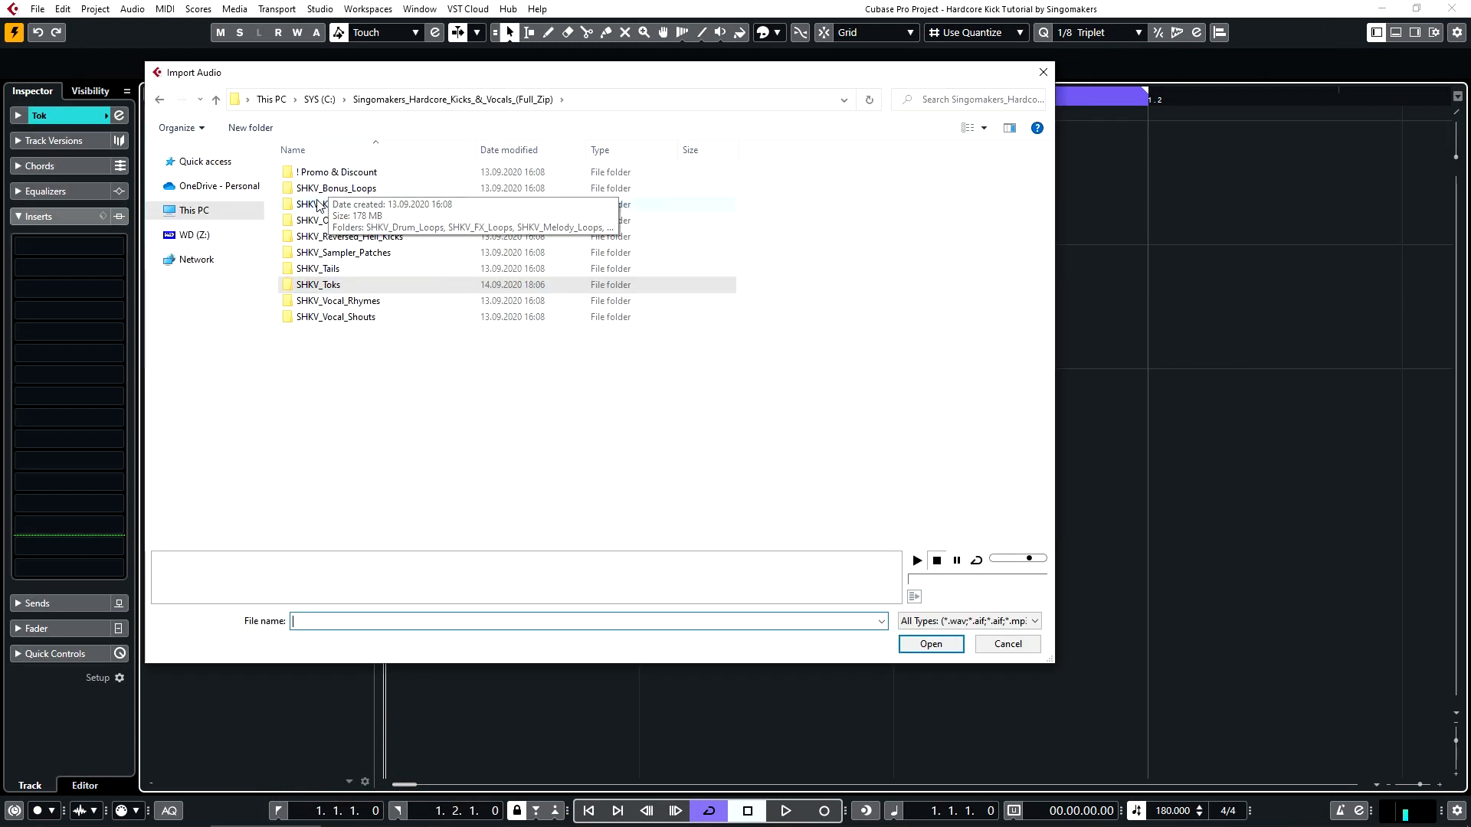
double_click(334, 289)
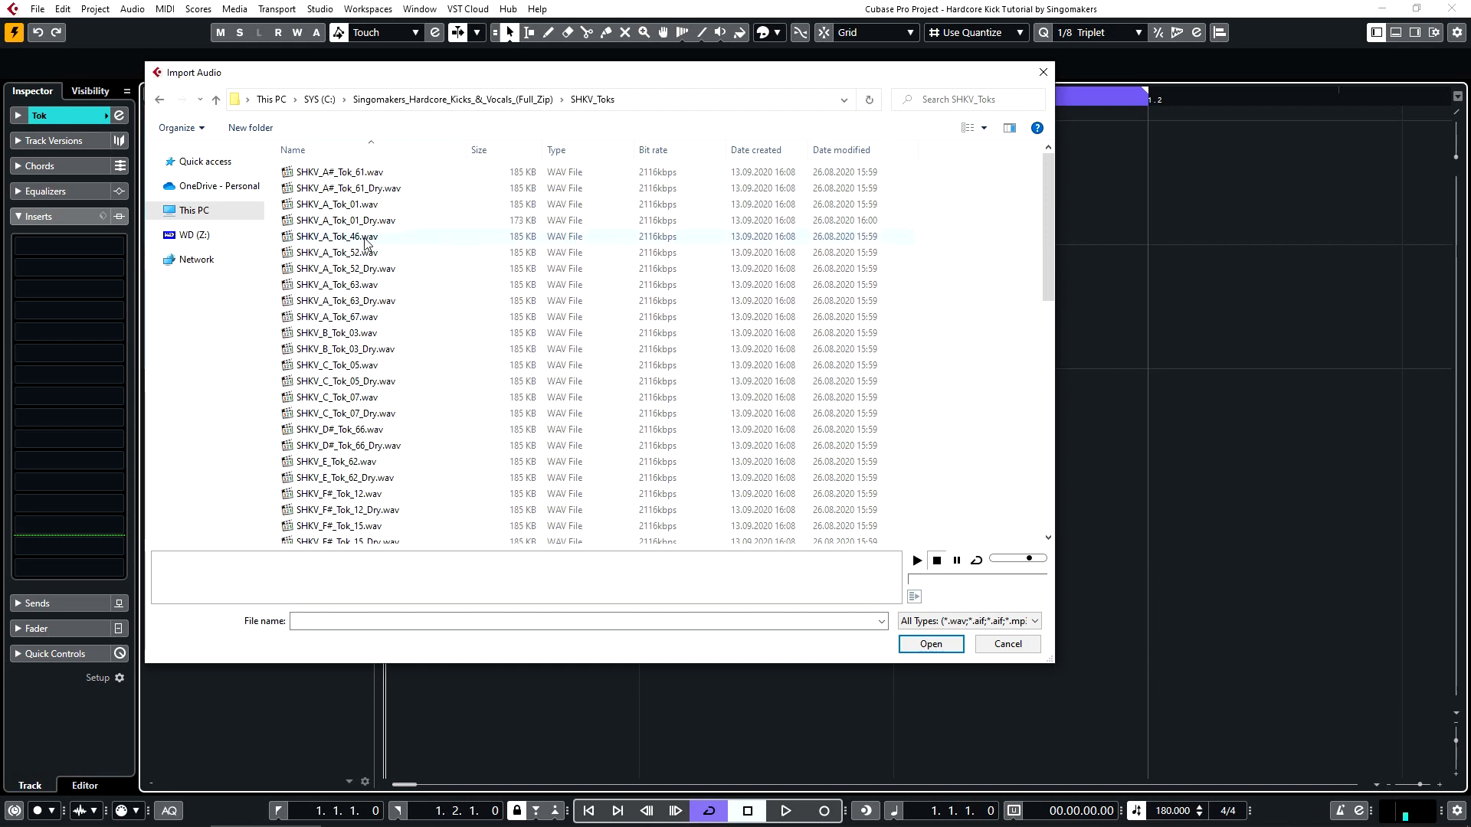
Step: Audition several tok samples across the A, C, F# and F keys in the SHKV_Toks folder
click(365, 239)
click(356, 287)
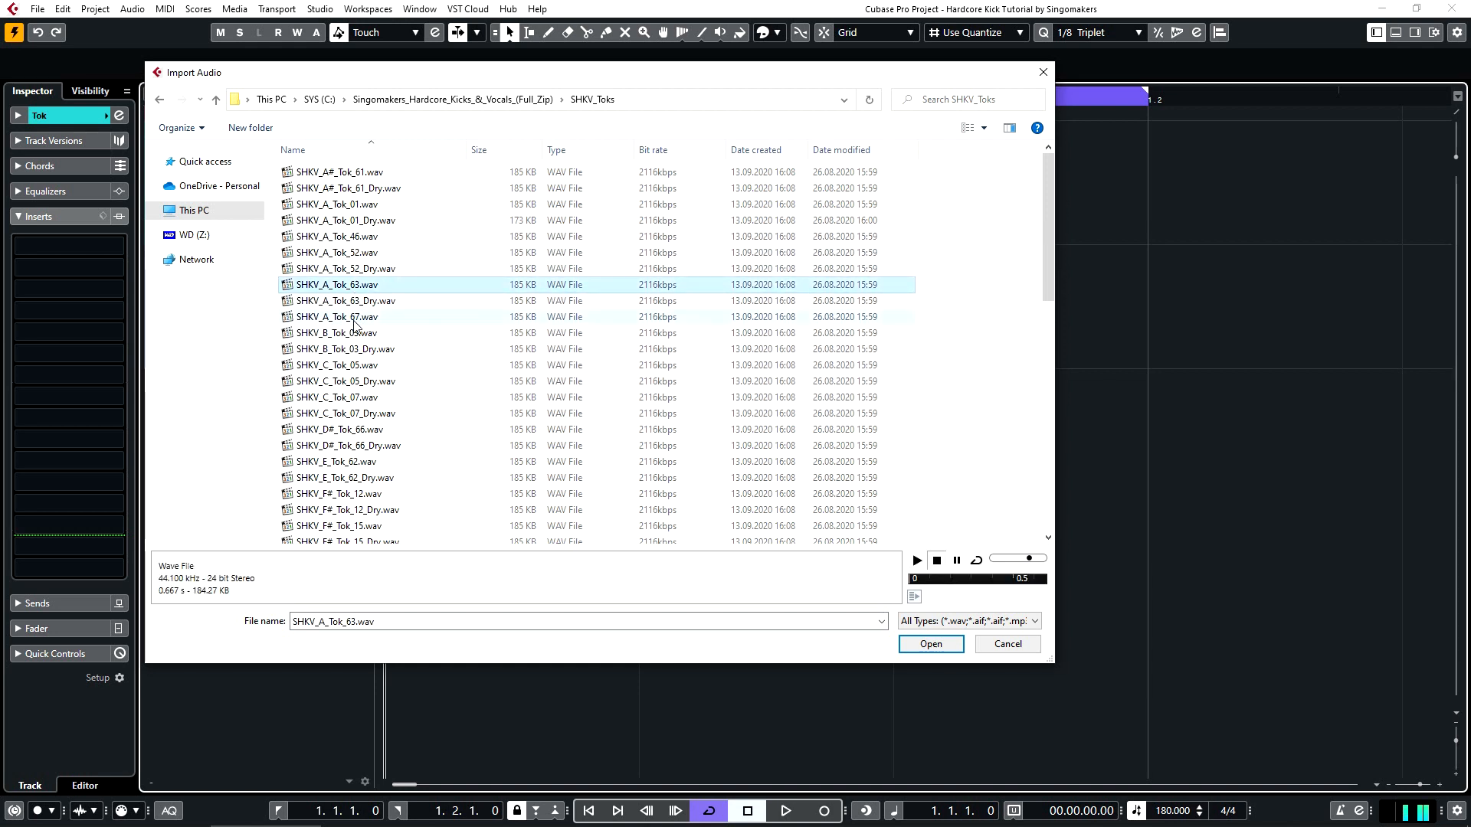
click(355, 318)
click(358, 399)
scroll(359, 398, down, 4)
click(357, 392)
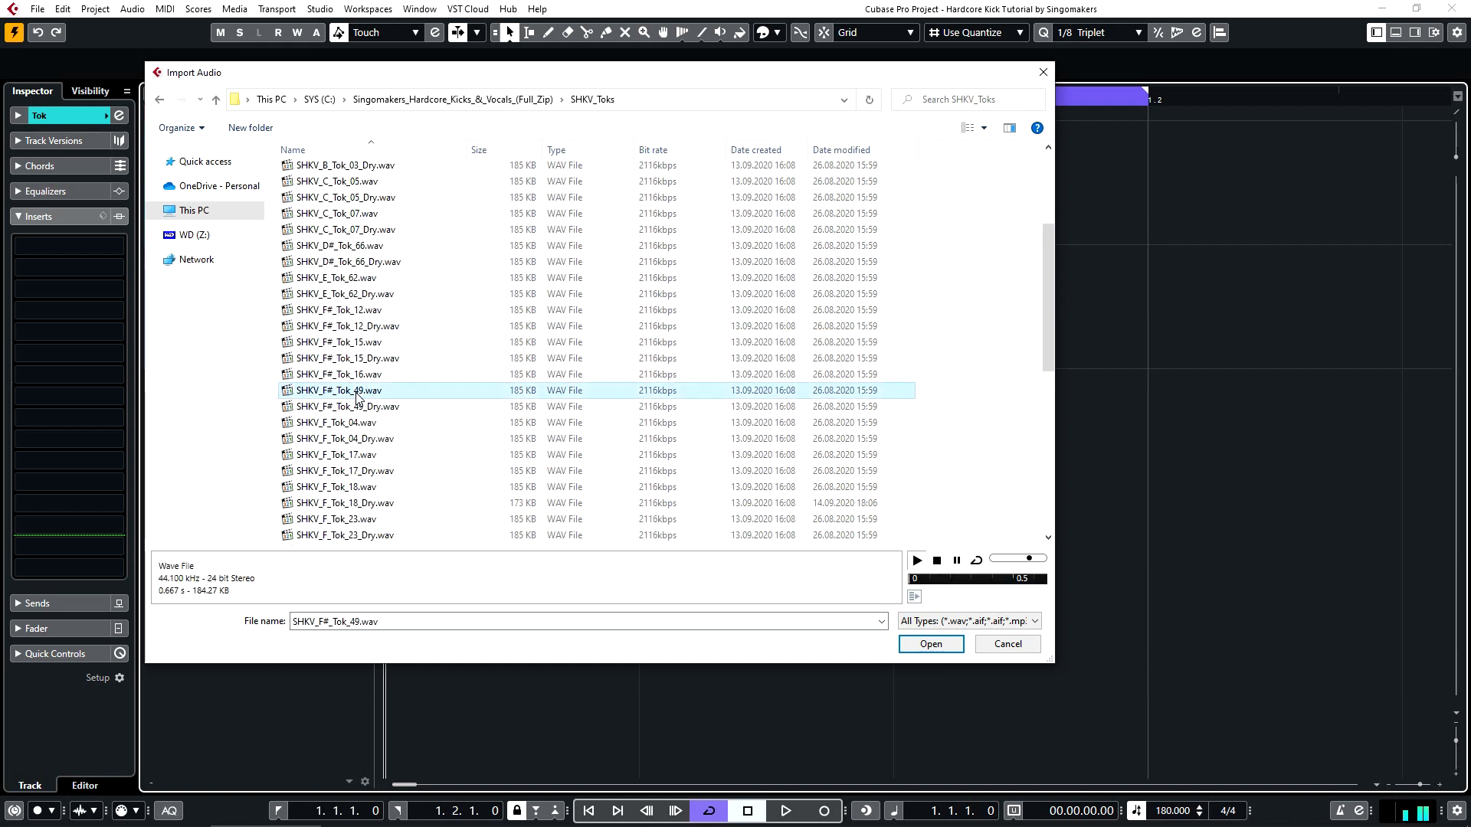
scroll(357, 397, down, 3)
click(351, 376)
click(353, 439)
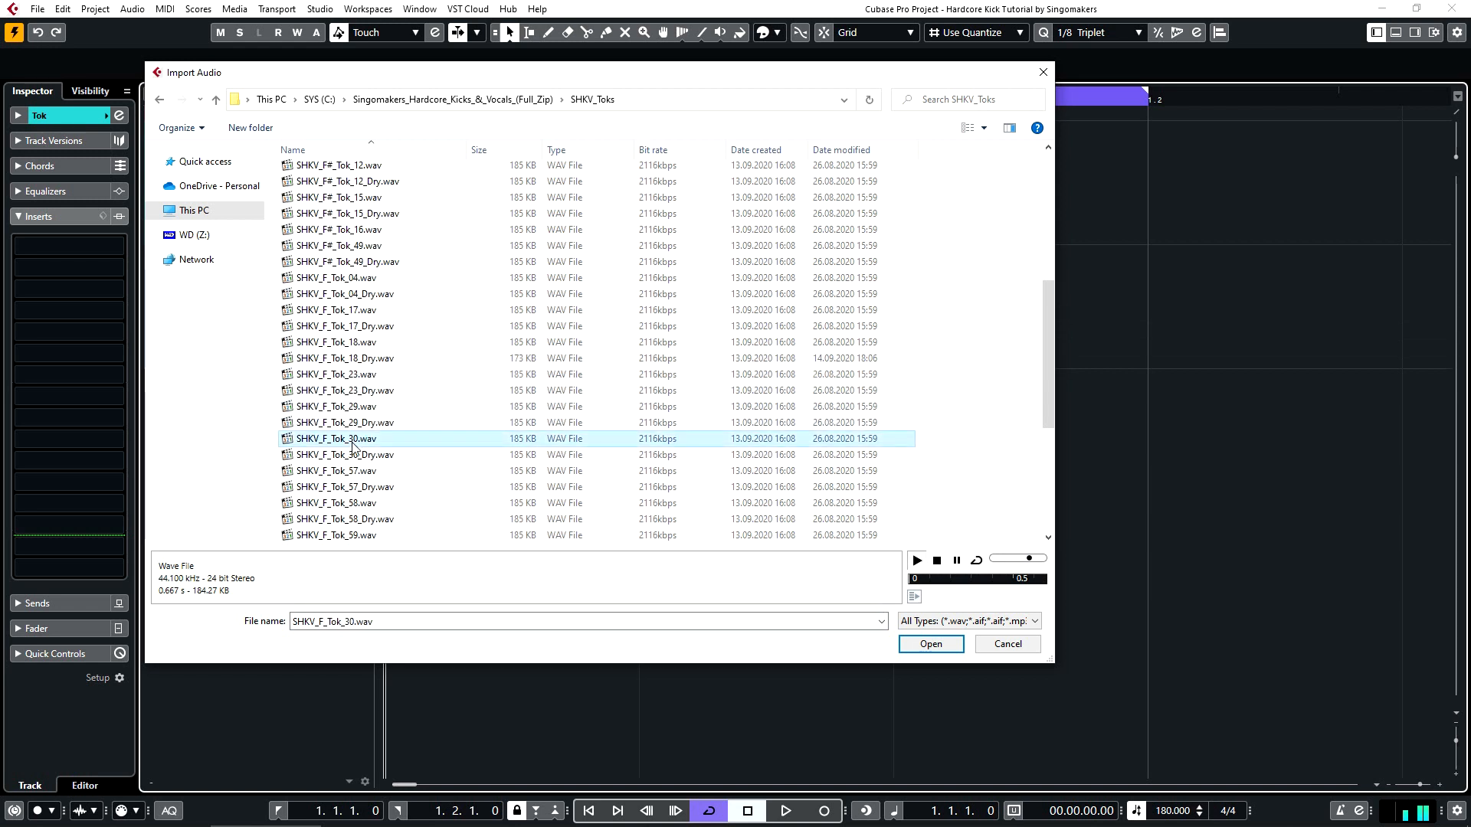
click(350, 472)
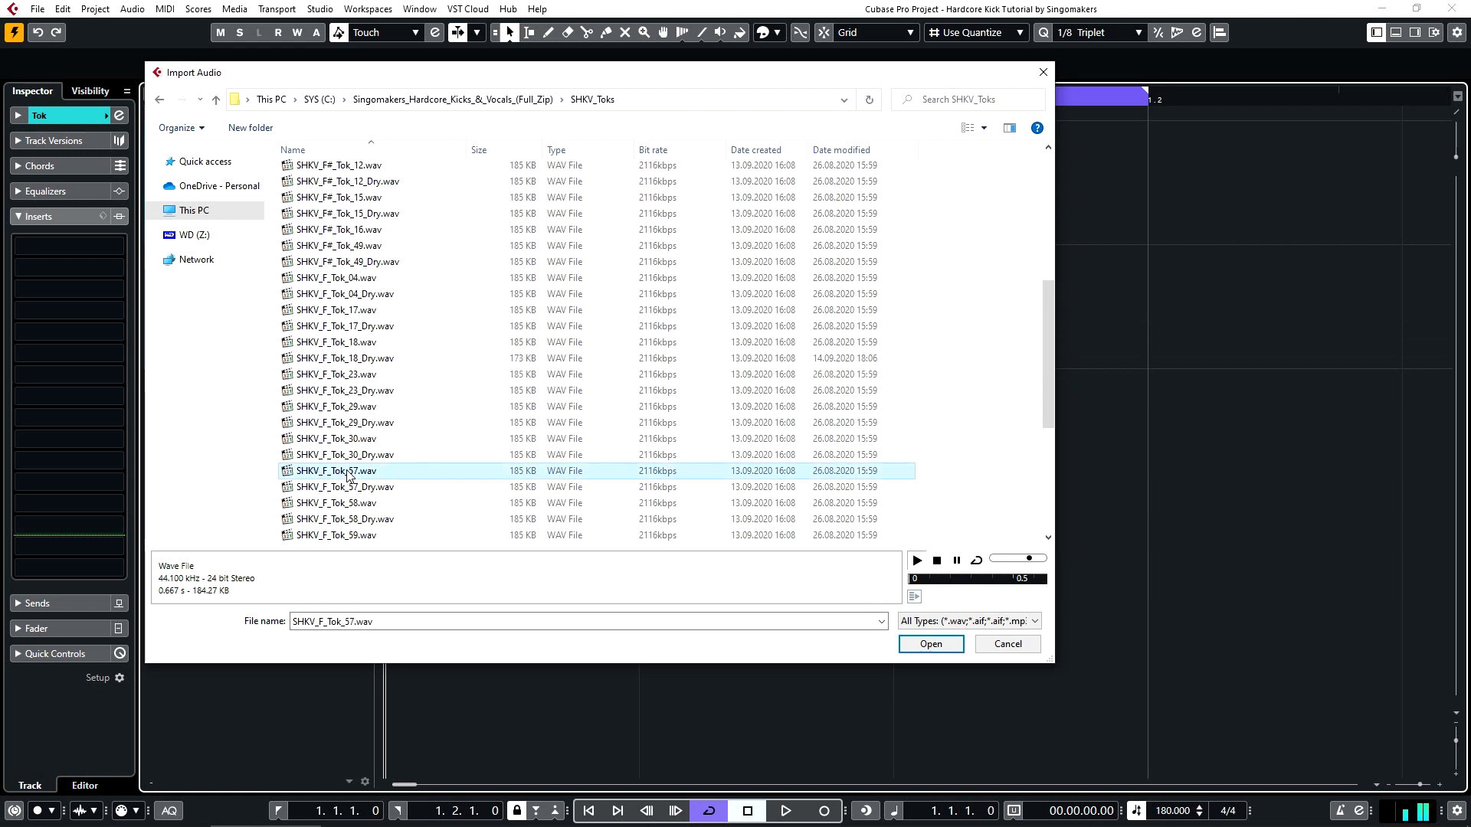
click(350, 344)
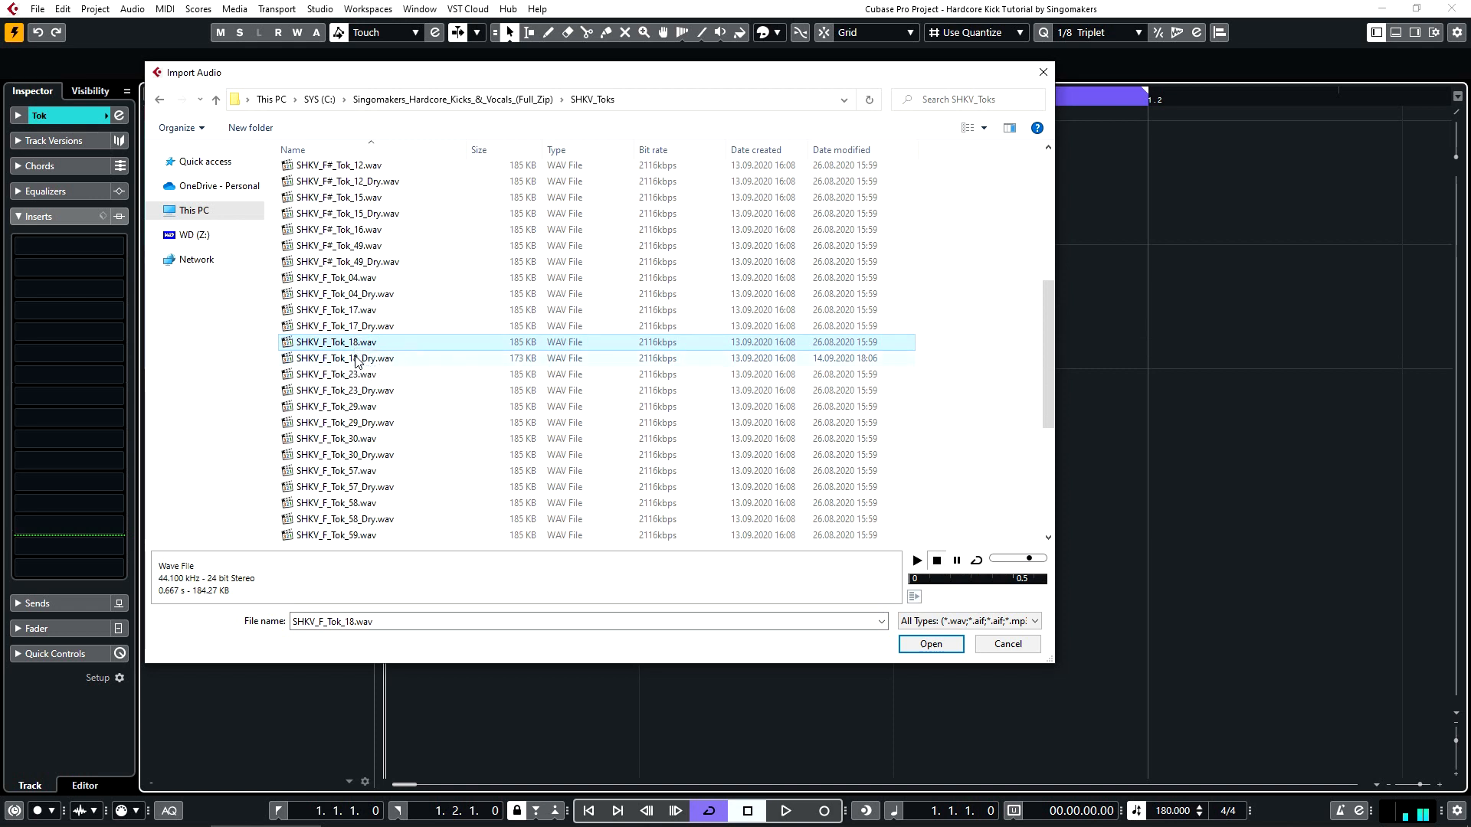
Step: Import the sample SHKV_F_Tok_18_Dry.wav onto the Tok track at the project start
click(356, 312)
click(357, 344)
click(358, 360)
double_click(358, 360)
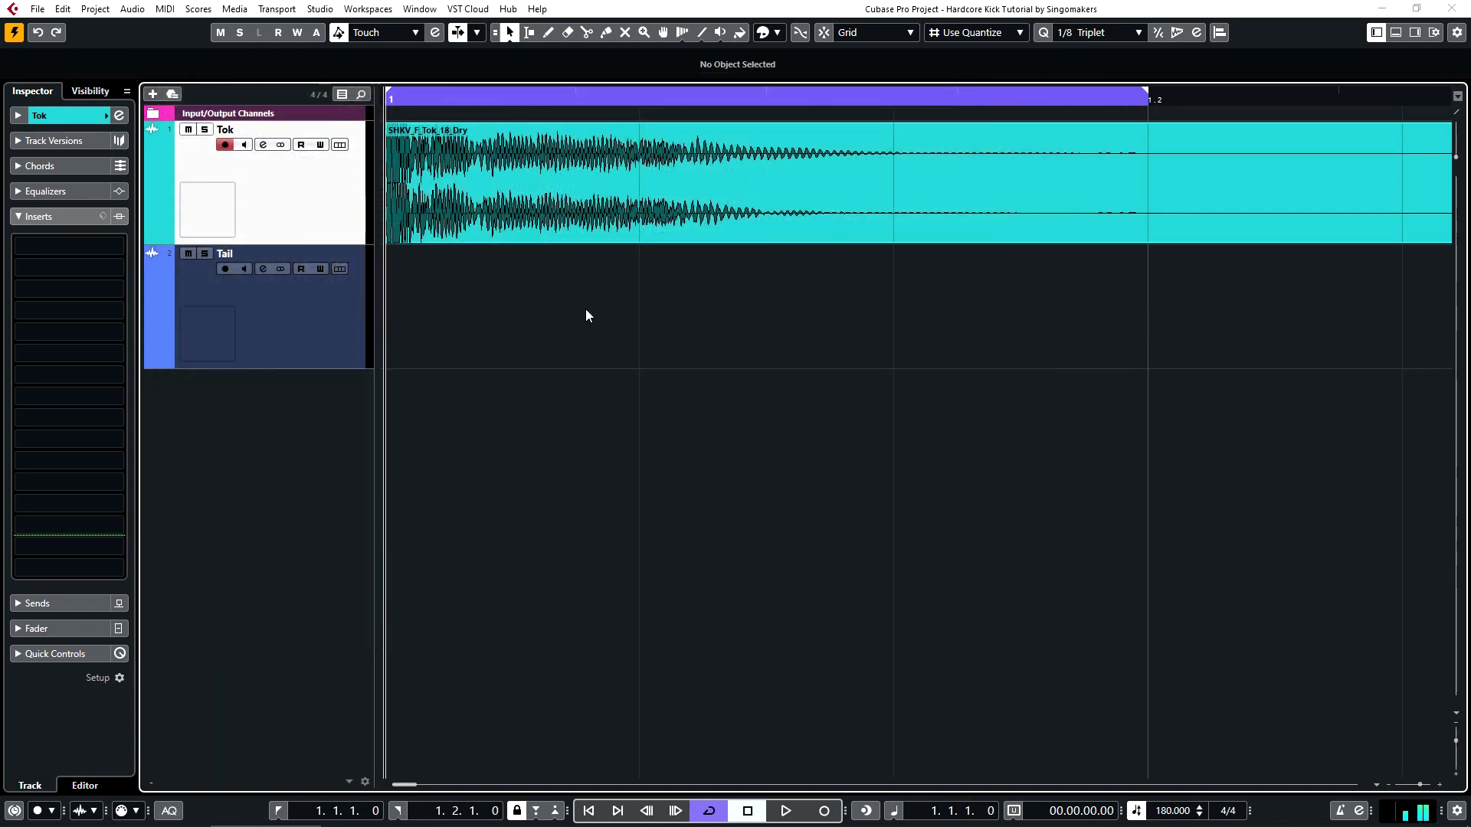
Step: Start an audio import for the Tail track and go to the SHKV_Tails folder
key(g)
click(324, 329)
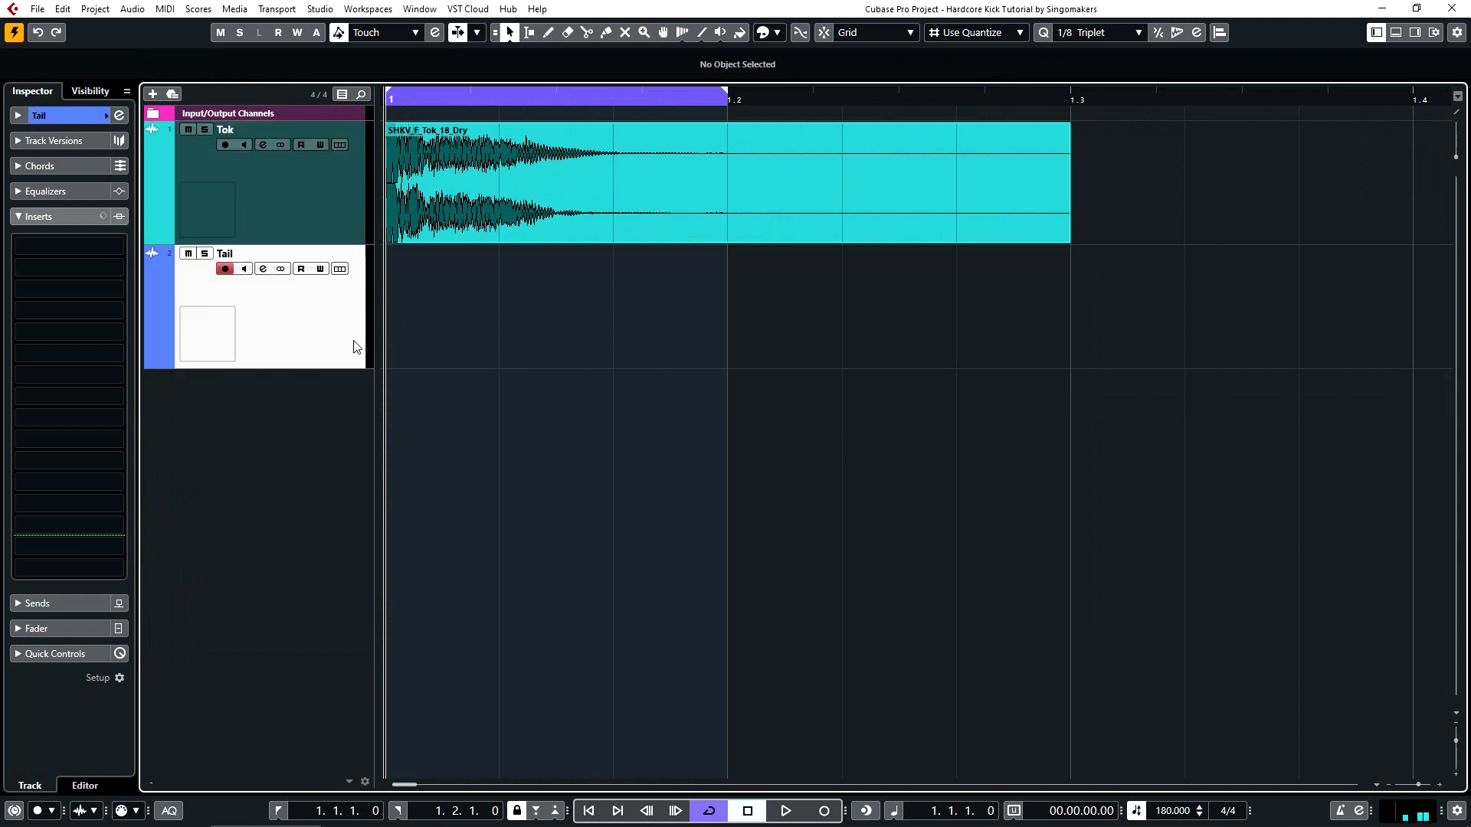
key(ctrl+i)
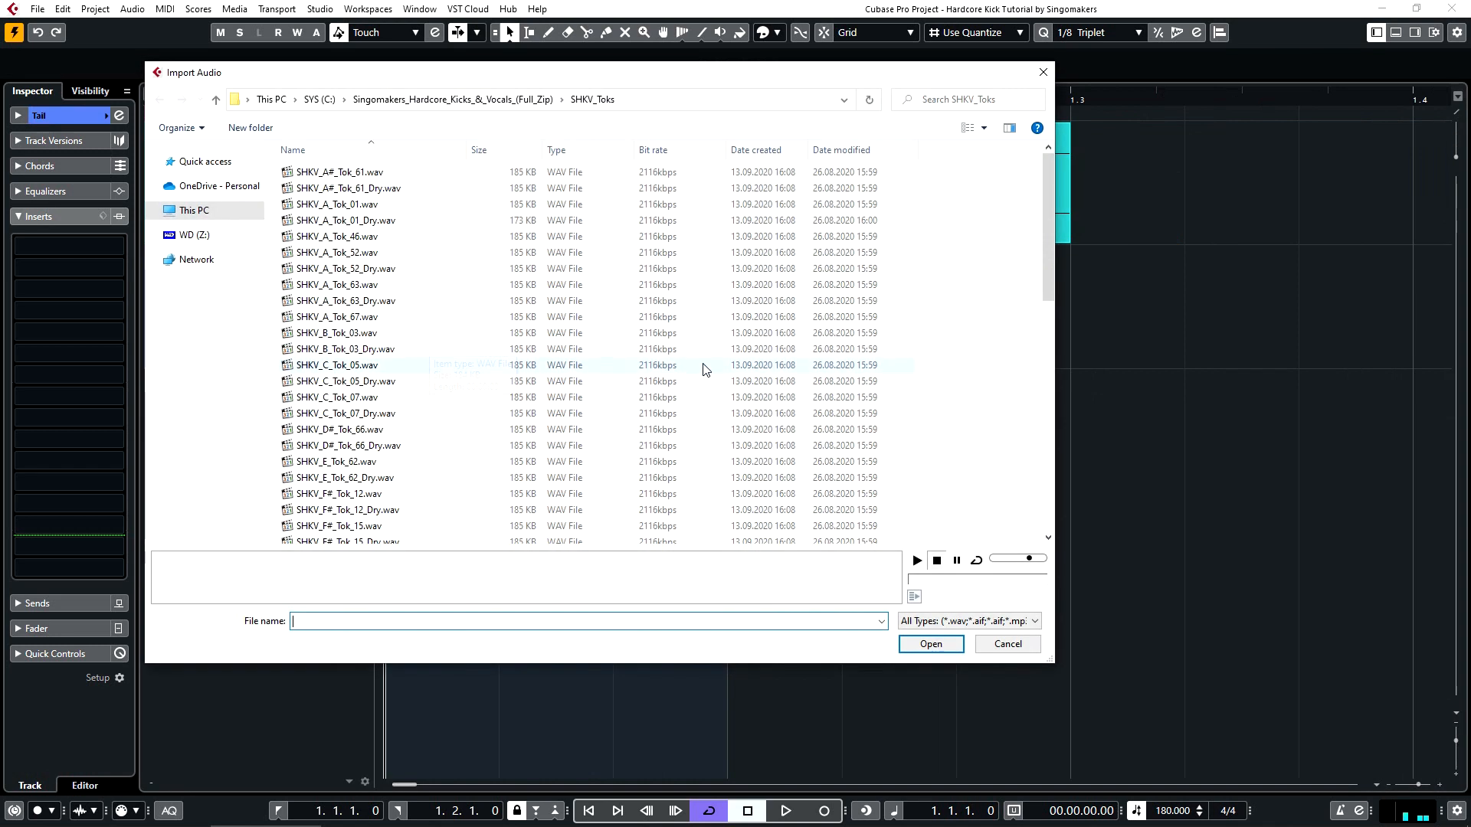
click(530, 100)
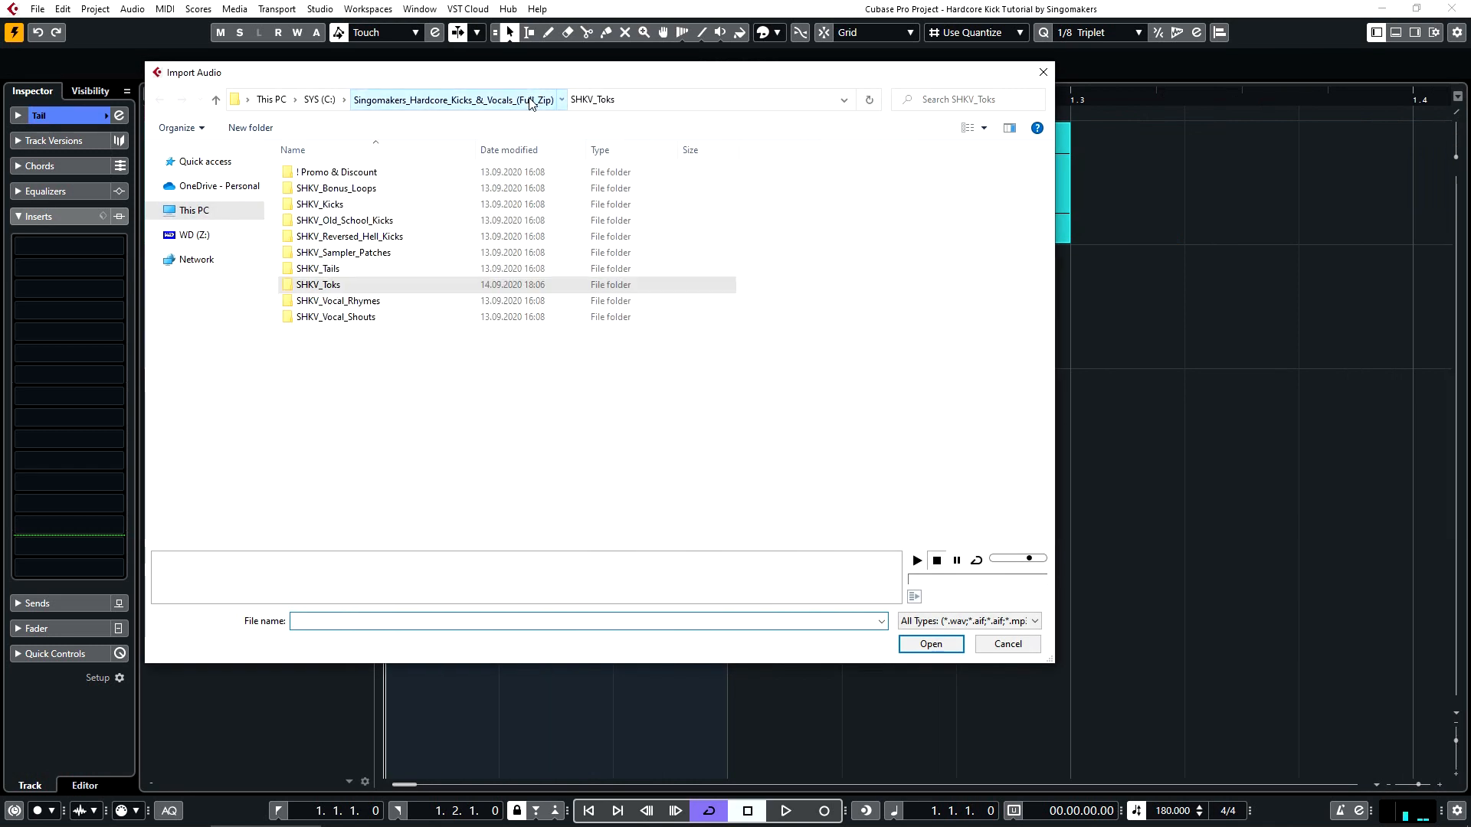
click(340, 269)
double_click(348, 274)
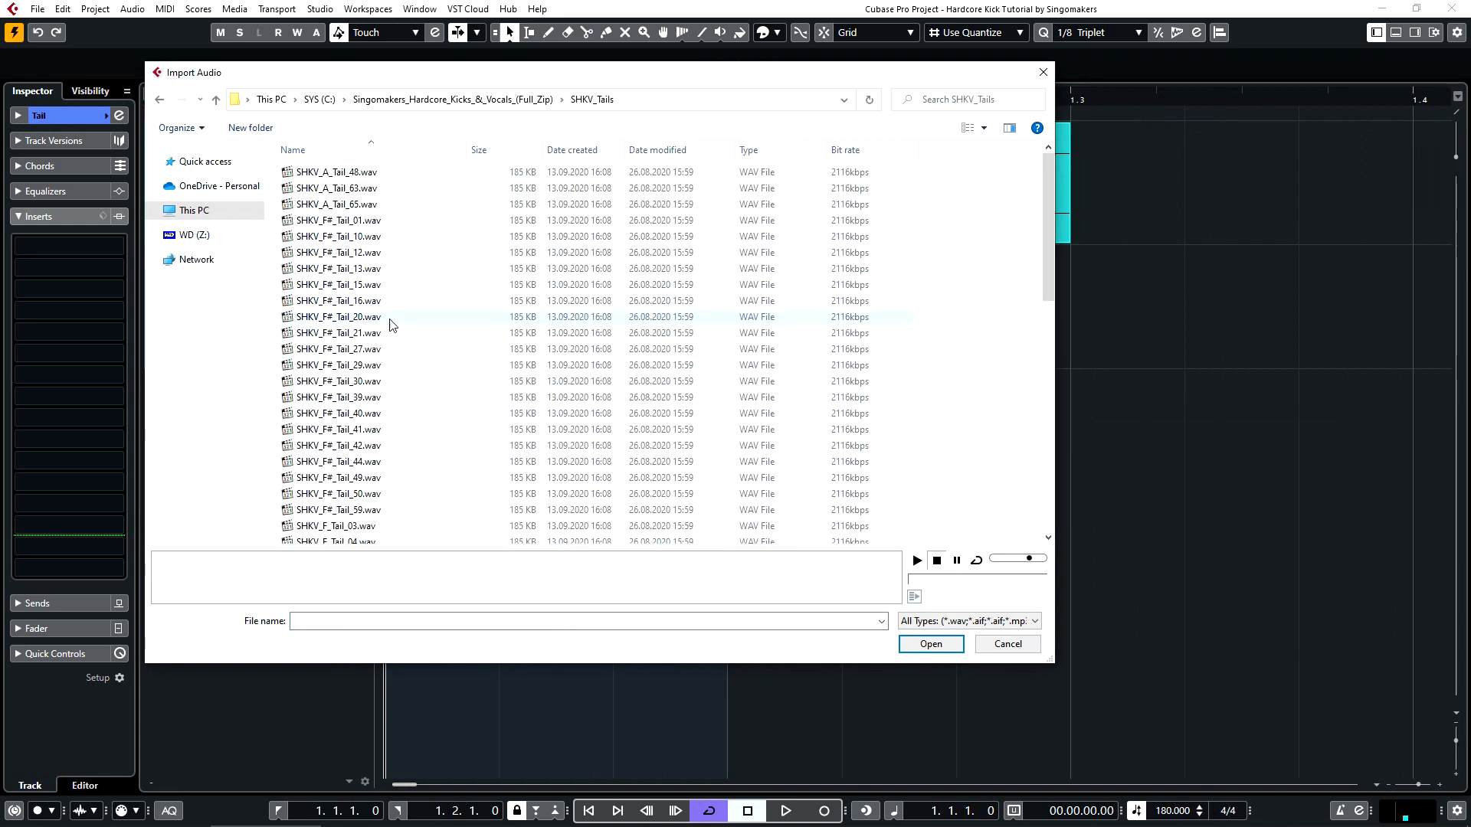
Step: Audition several tail samples across the different keys in the SHKV_Tails folder
scroll(401, 372, down, 10)
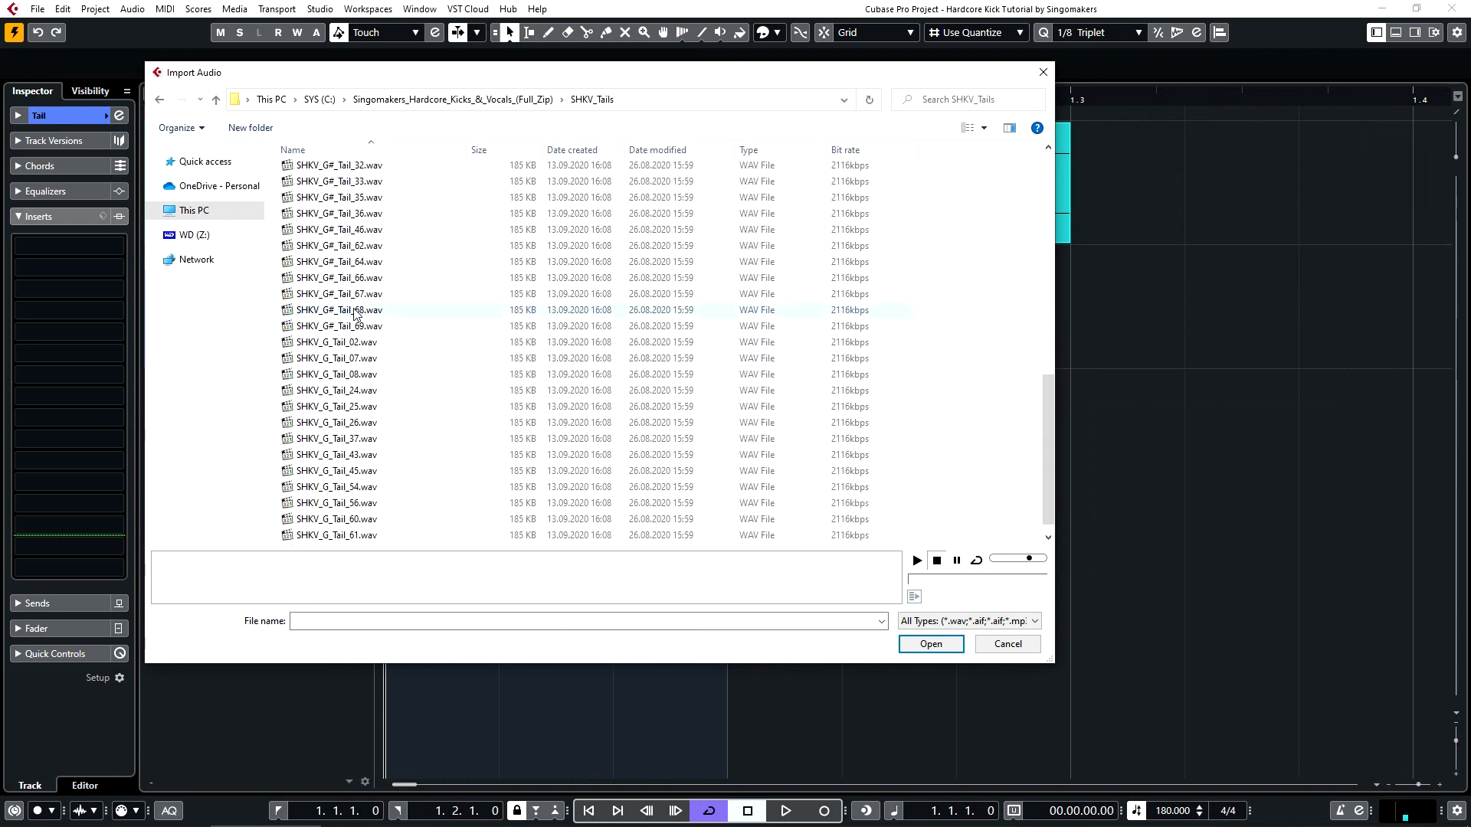
click(355, 314)
scroll(348, 384, up, 6)
click(346, 264)
click(339, 189)
scroll(364, 266, up, 3)
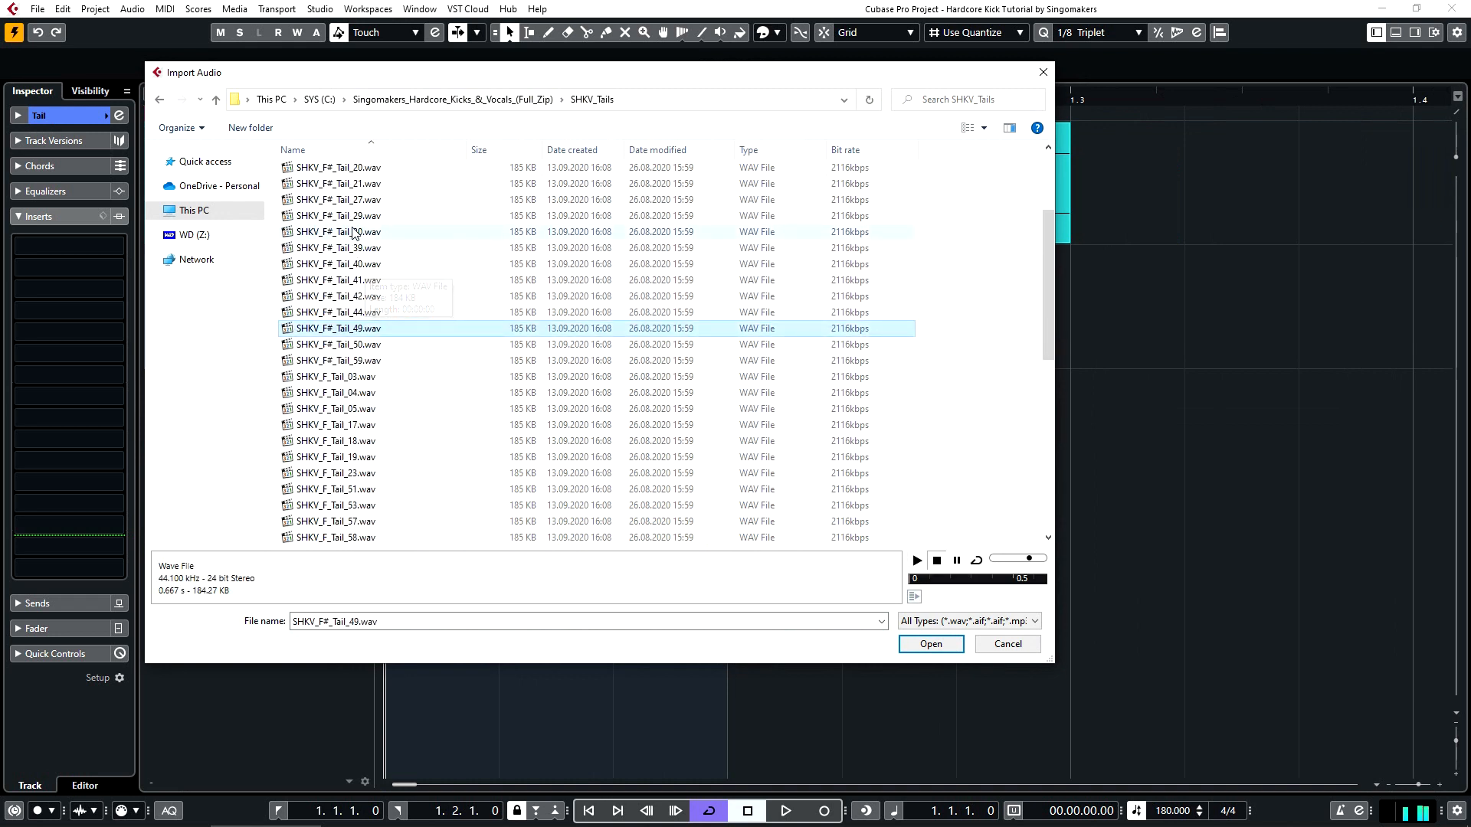
click(352, 222)
click(356, 264)
scroll(360, 306, down, 4)
click(367, 357)
scroll(366, 368, down, 3)
scroll(366, 374, down, 3)
click(367, 488)
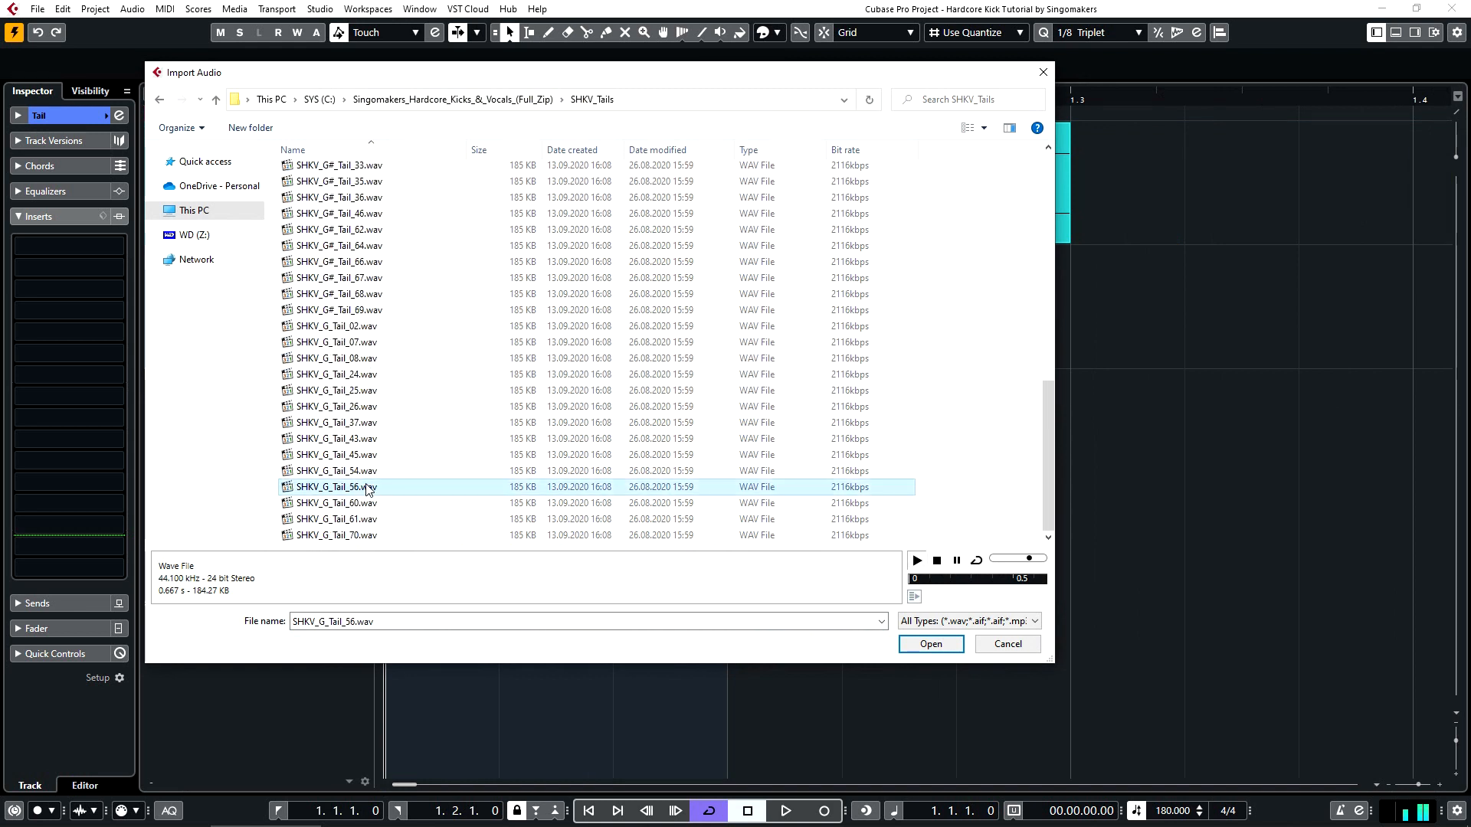
Step: Import the sample SHKV_G_Tail_45.wav onto the Tail track and play the loop with both samples
click(357, 456)
double_click(356, 457)
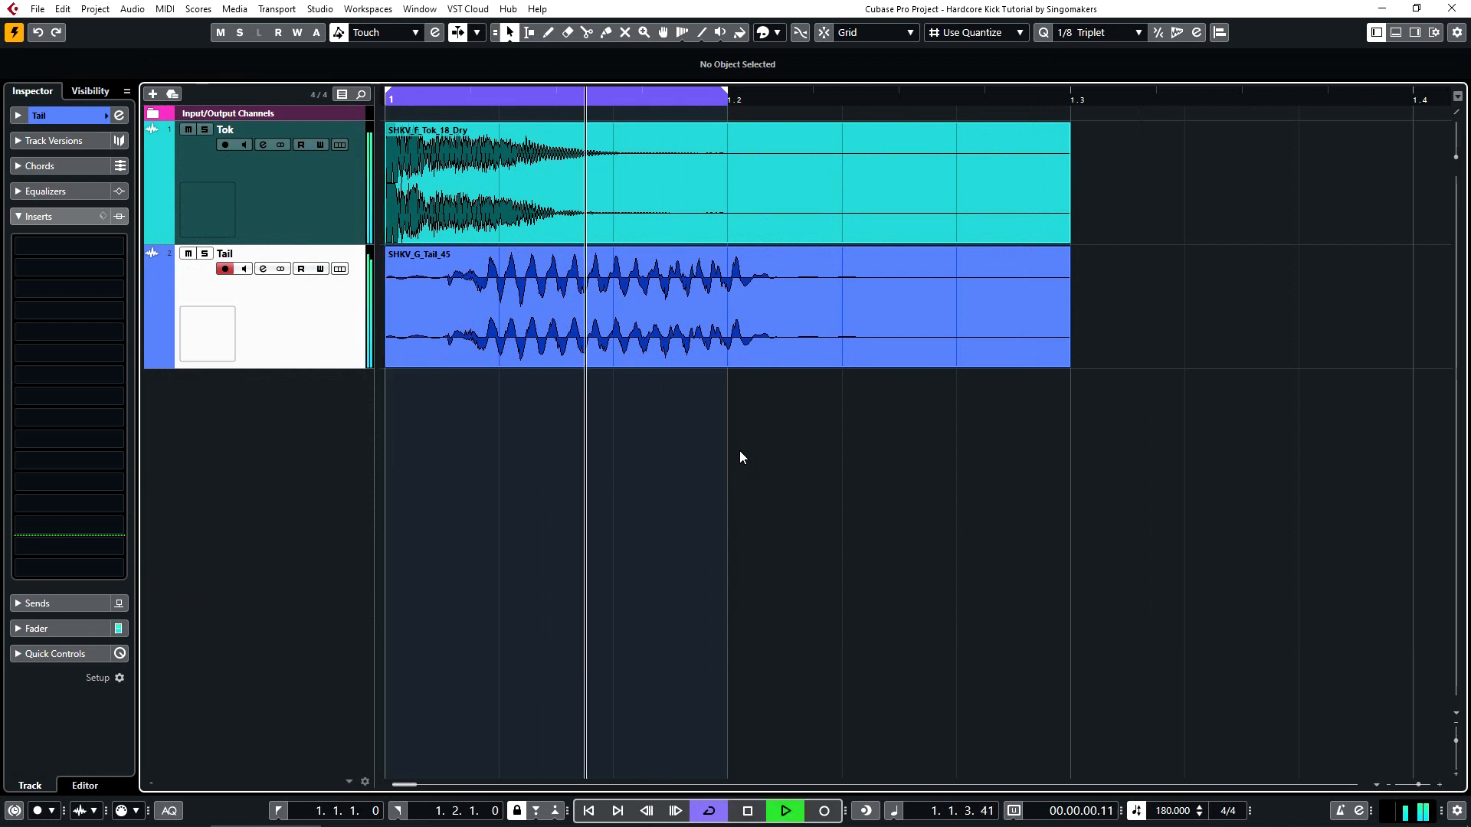
key(space)
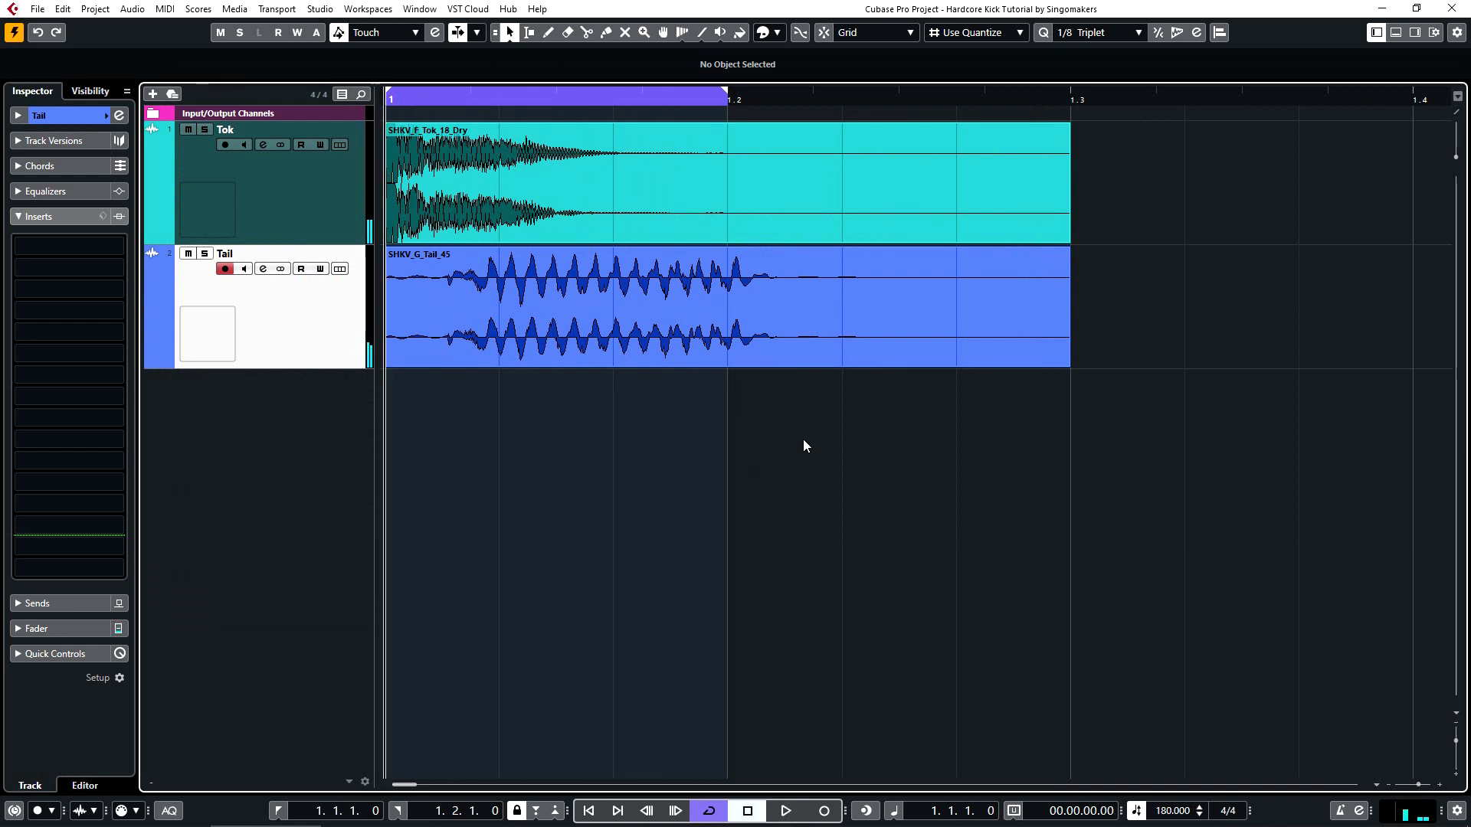
Step: Cut off the Tail clip's beginning up to 1.1.1.64 and add a short fade-in of about 0.0.0.21
click(387, 308)
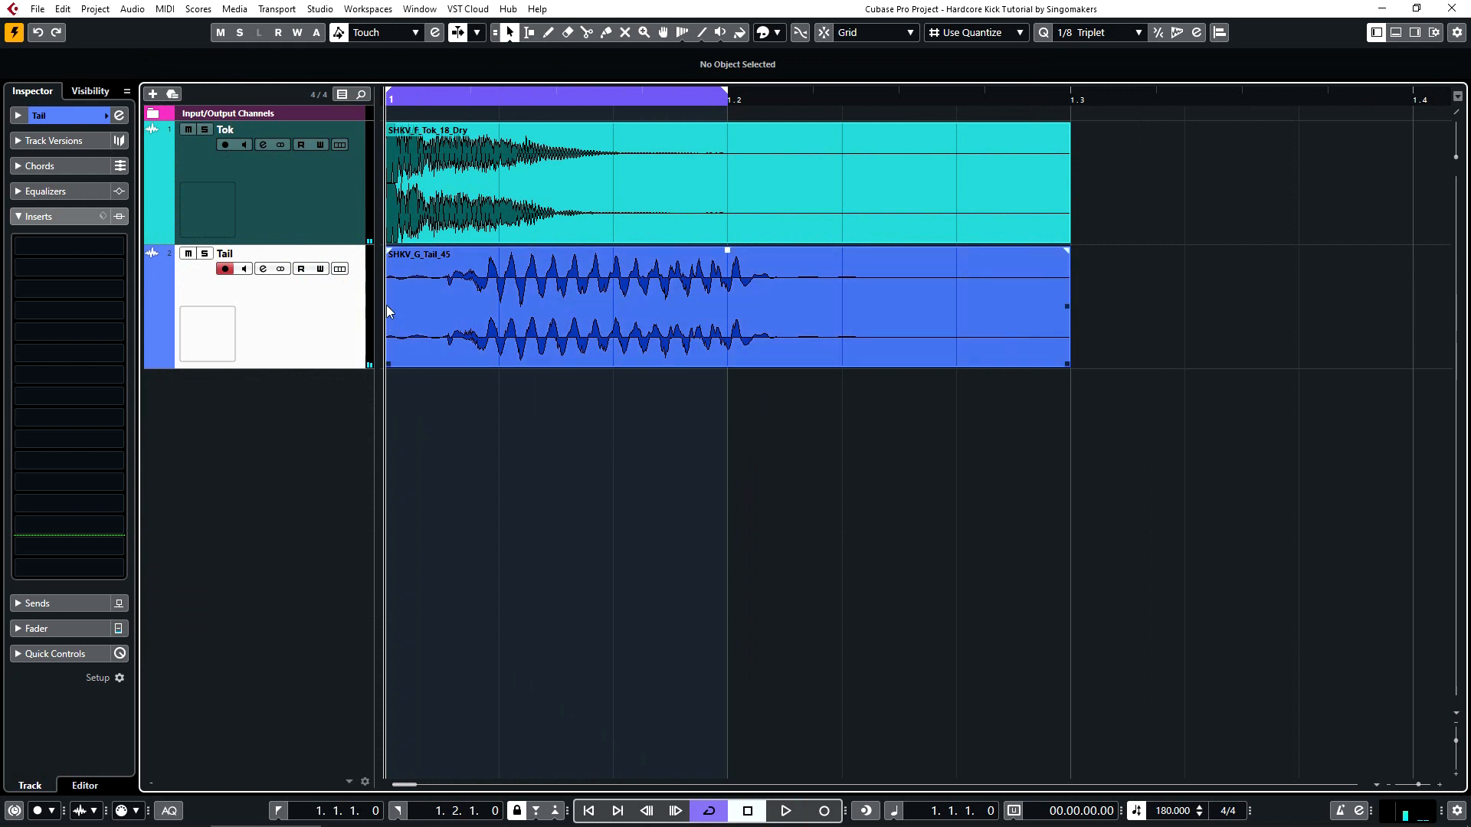
alt+click(433, 299)
click(400, 301)
key(Delete)
drag(434, 248, 446, 248)
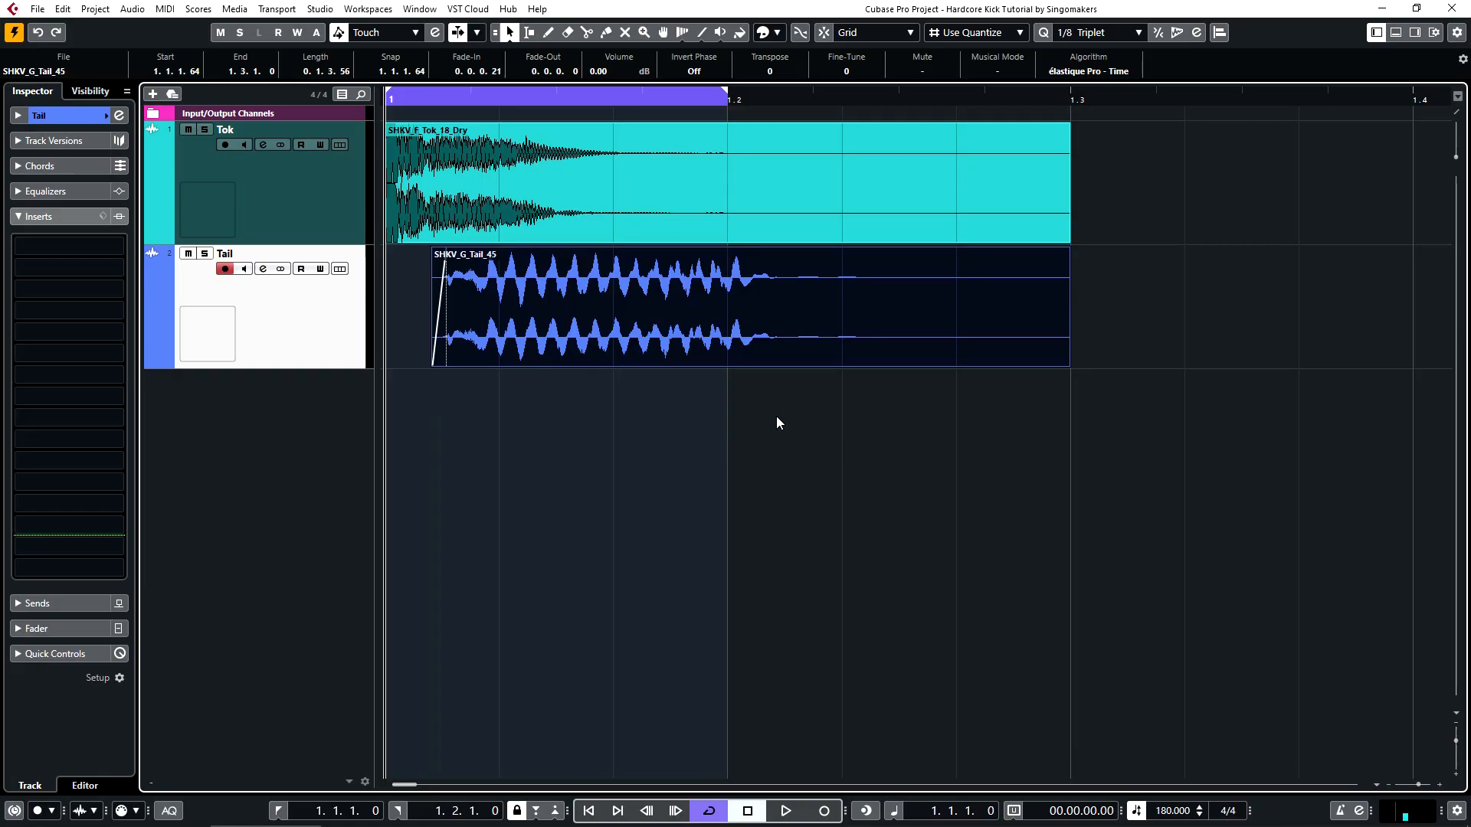
Step: Listen to the trimmed loop and transpose the Tok clip by 1 semitone
click(319, 208)
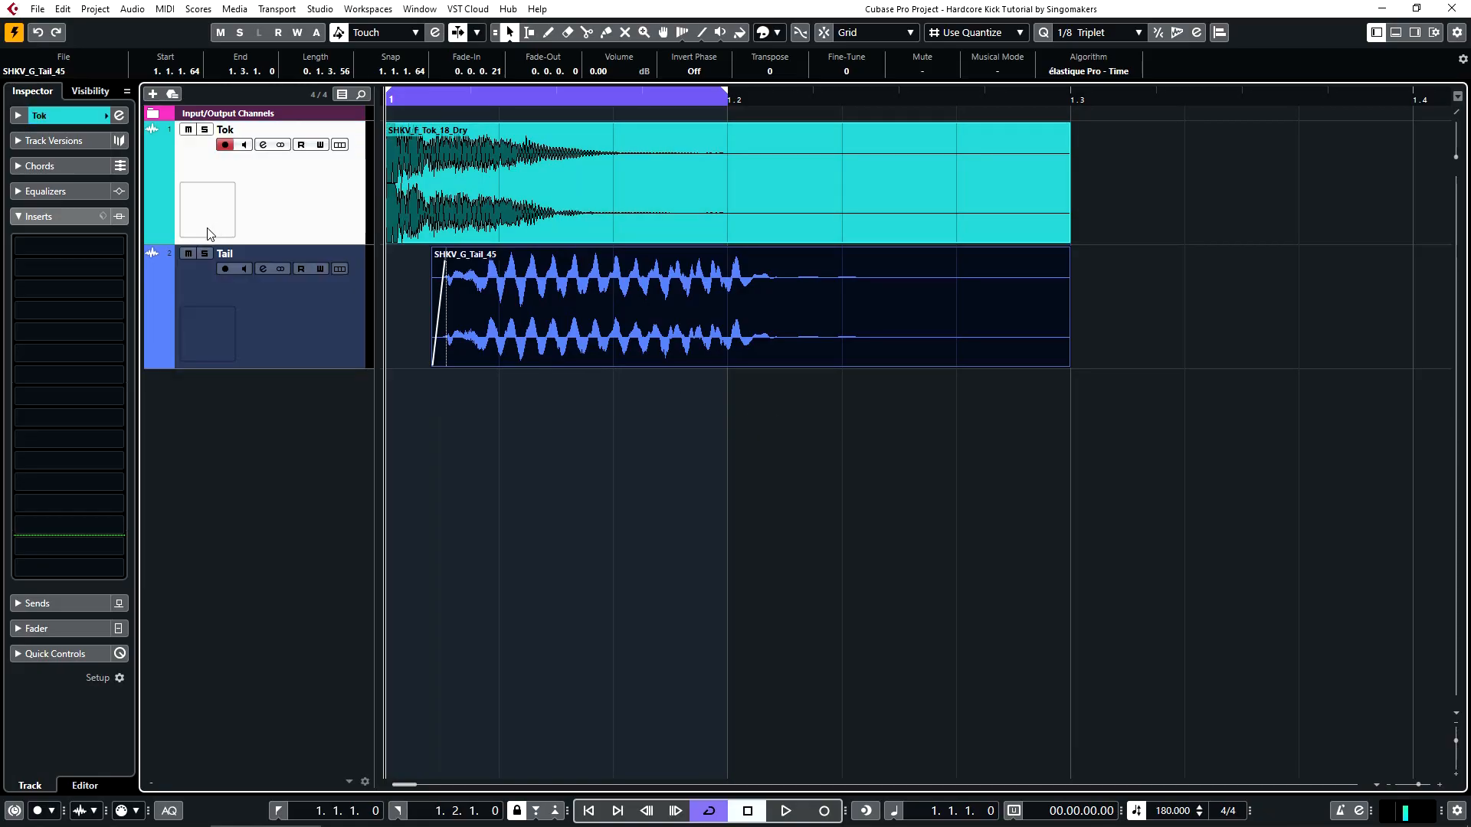
click(689, 483)
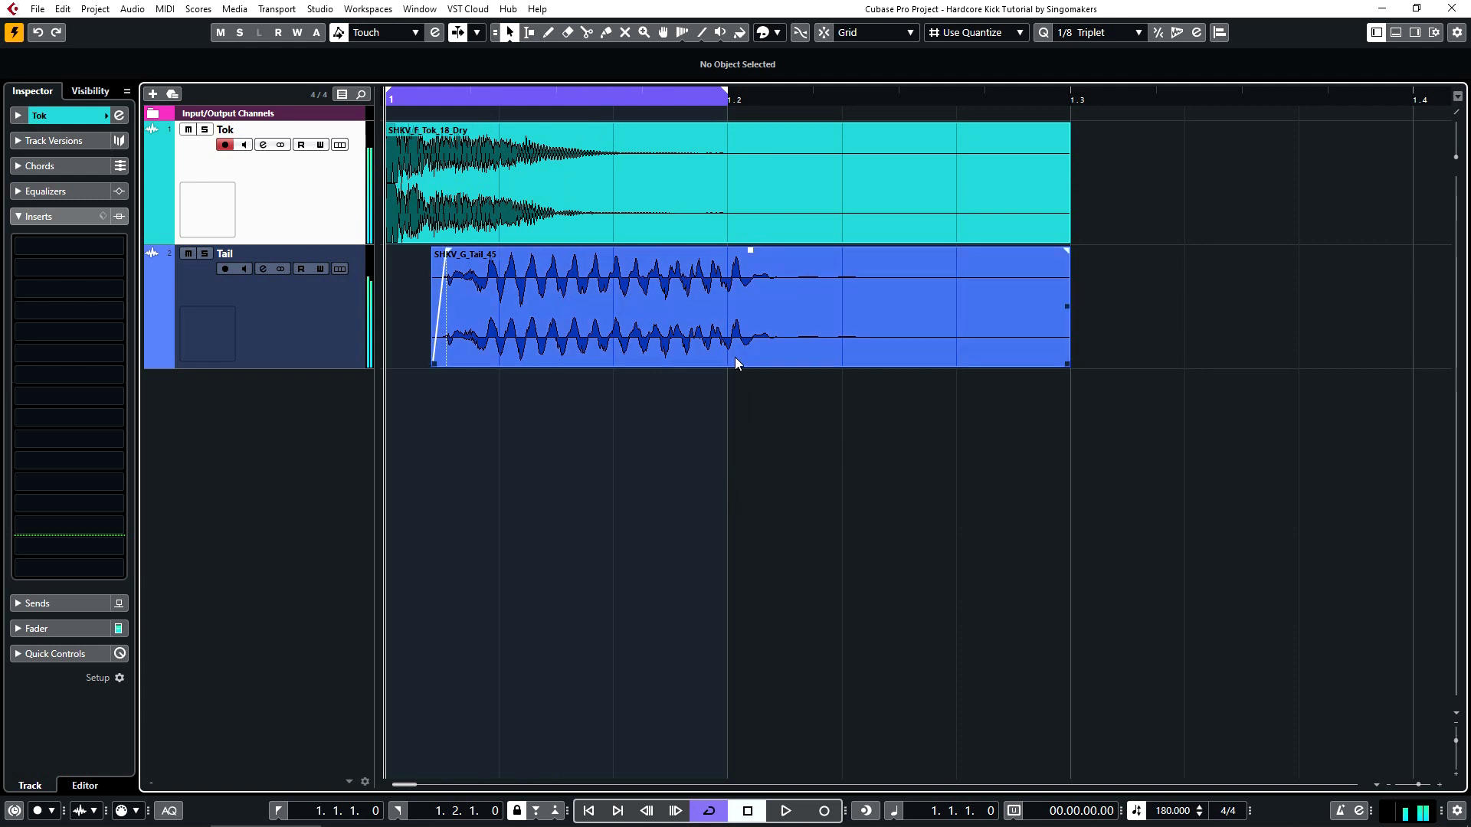
click(526, 186)
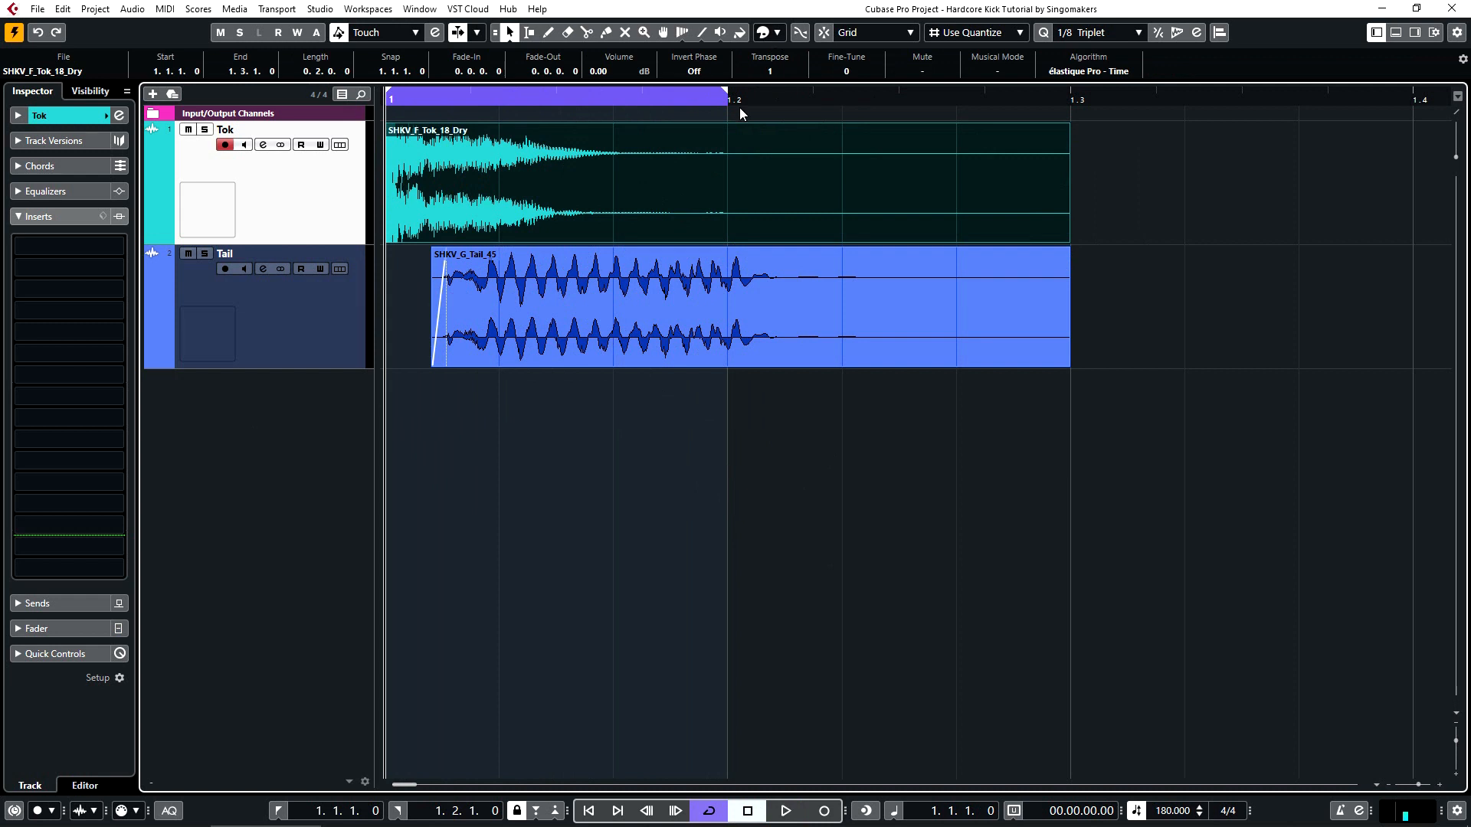
Step: Check the Tail clip's transpose setting and play the loop to hear both clips together
click(664, 292)
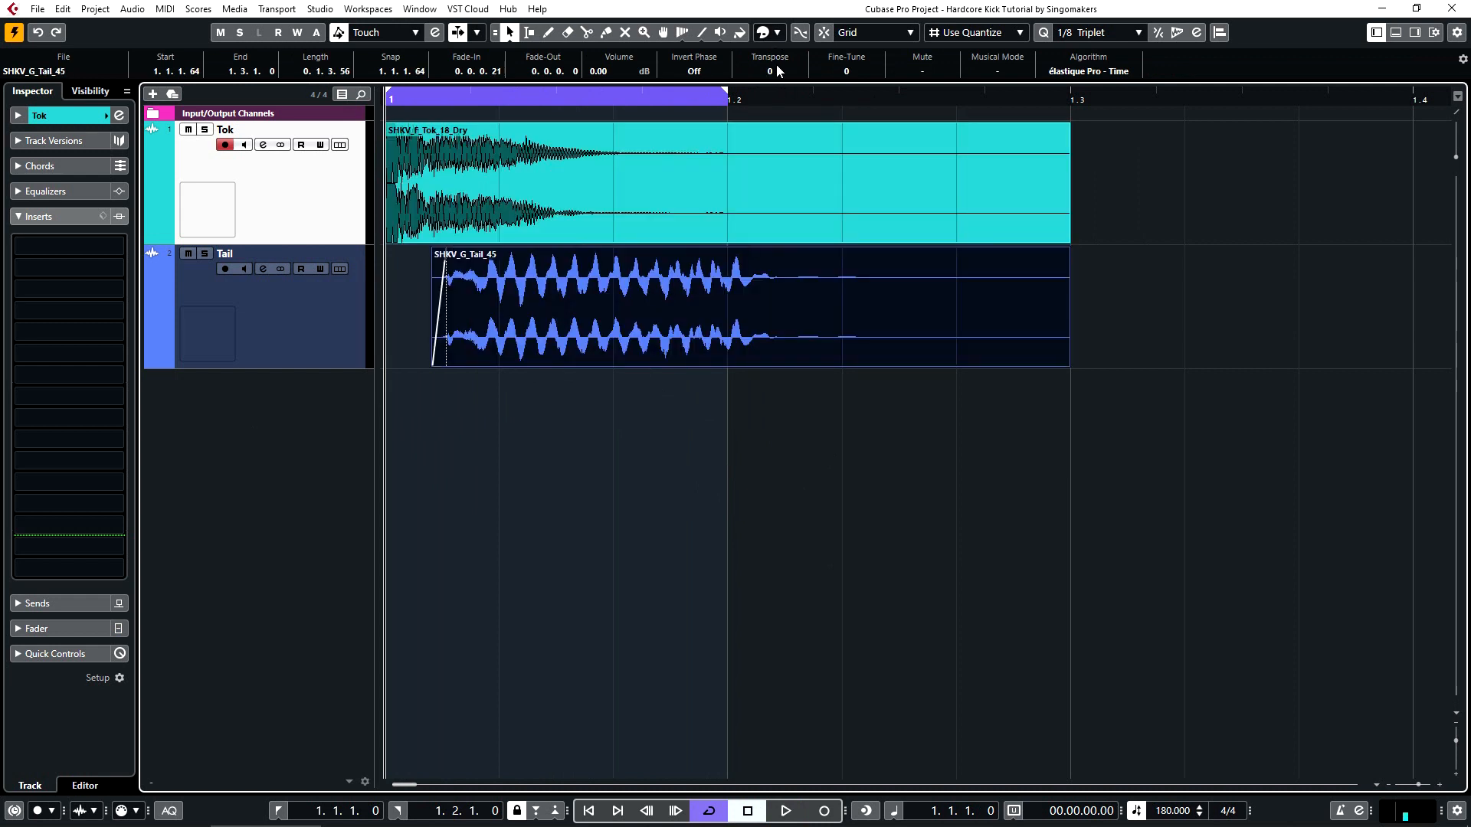
click(890, 511)
key(space)
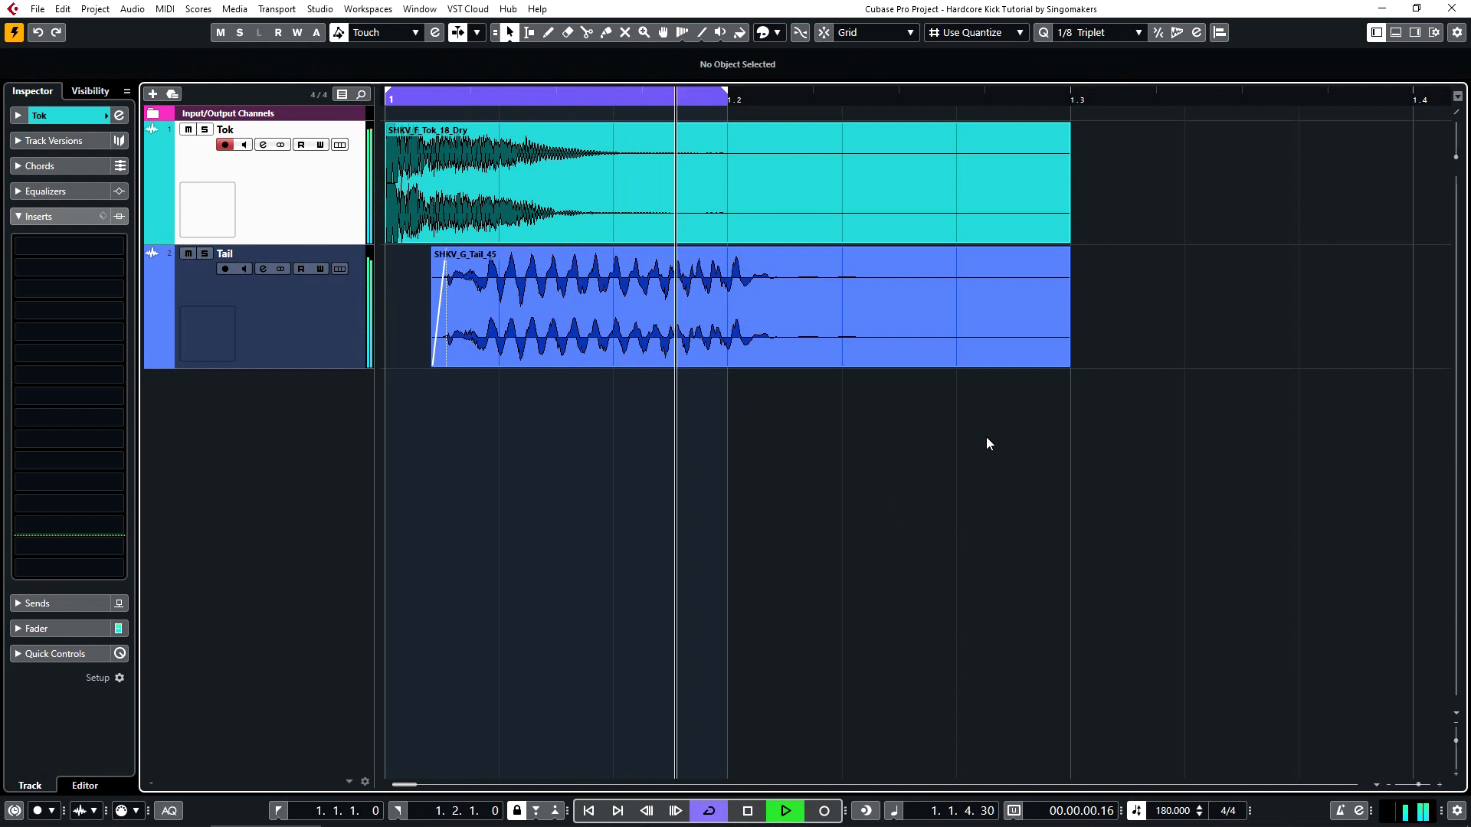
key(space)
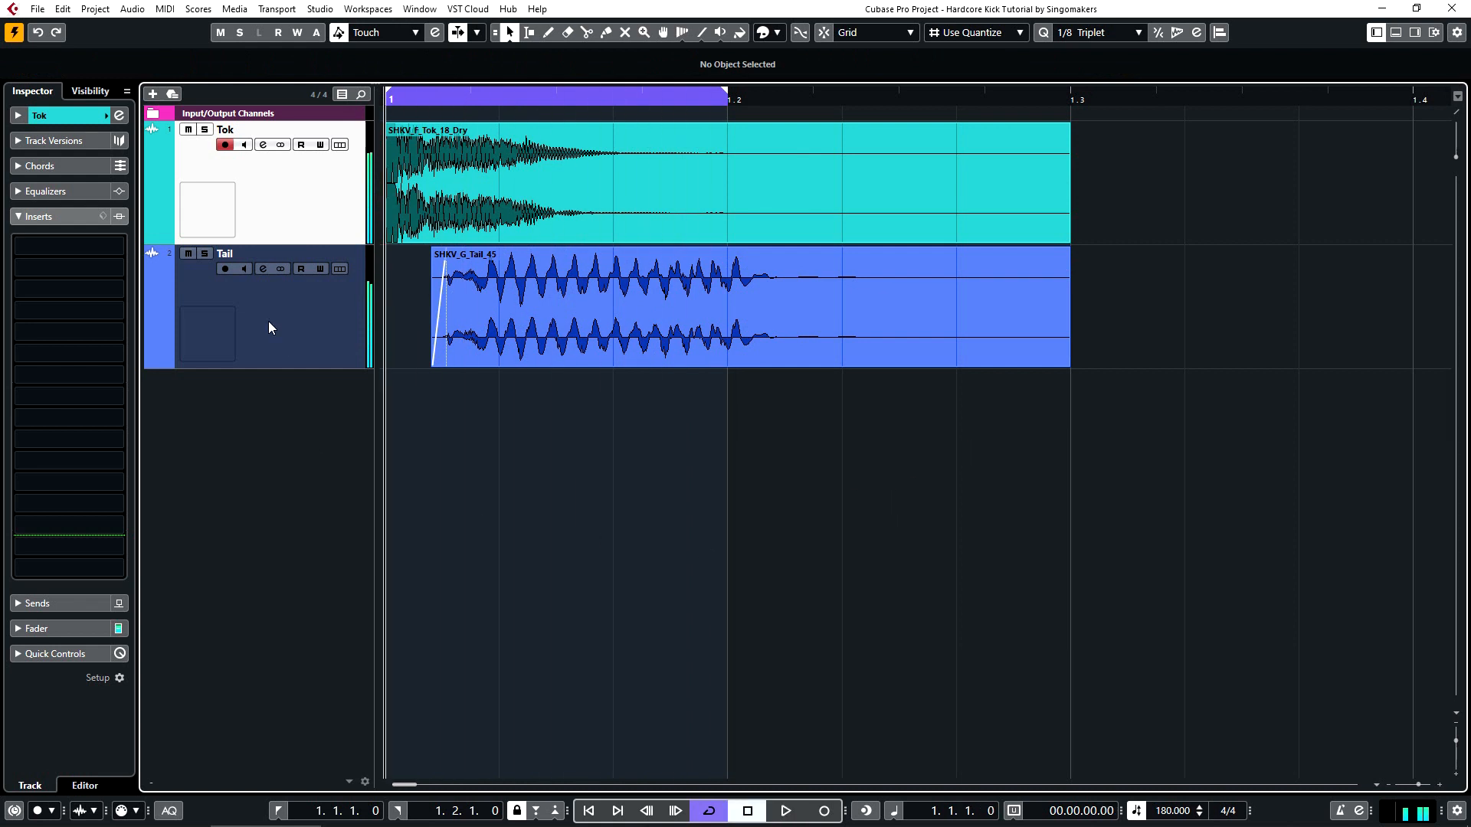
Step: Insert FabFilter Pro-Q 3 on the Tok track and add a narrow bell boost of about 25.75 dB near 387 Hz, playing the loop
click(89, 246)
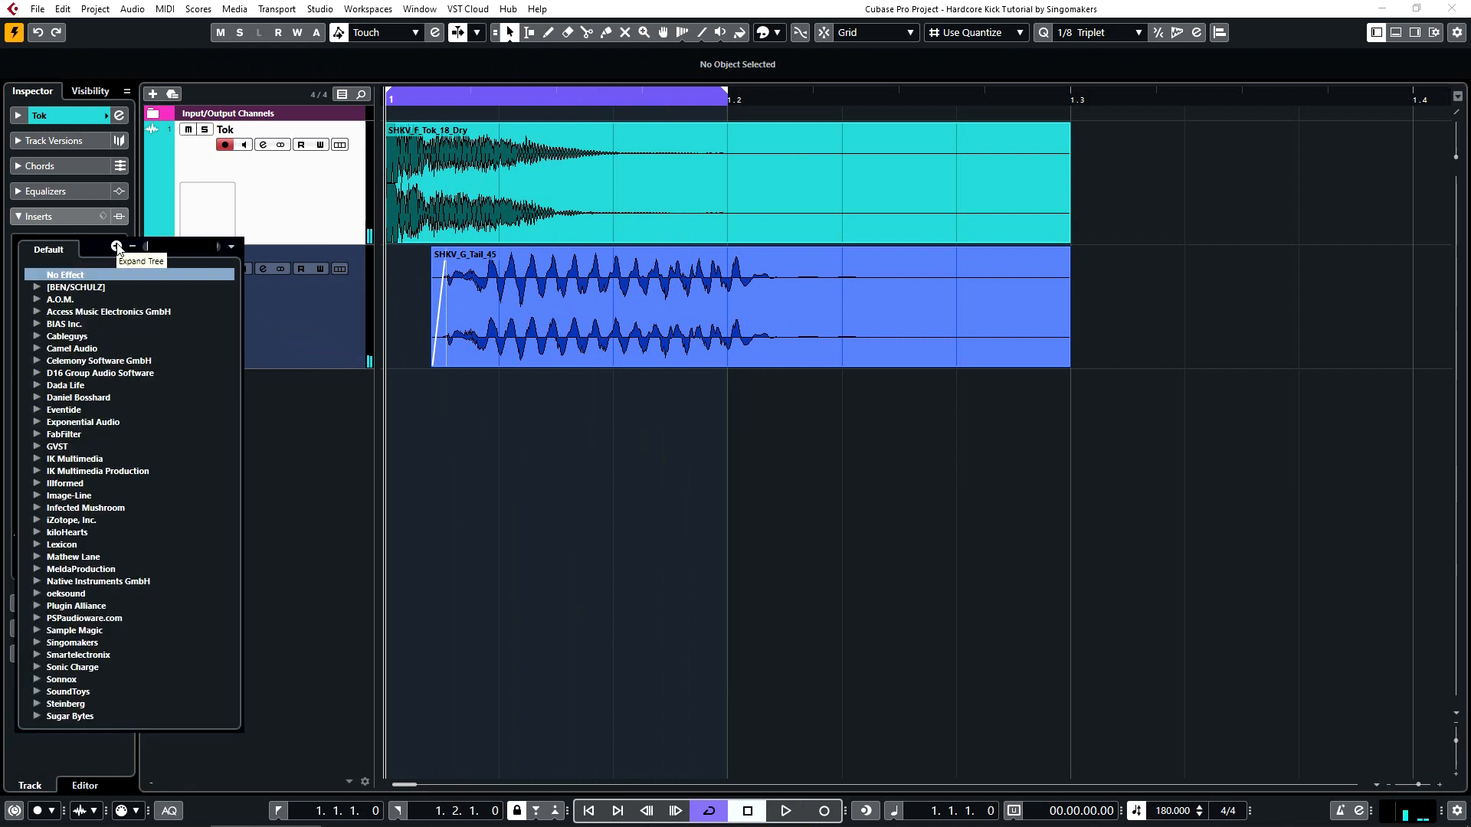
text(eq)
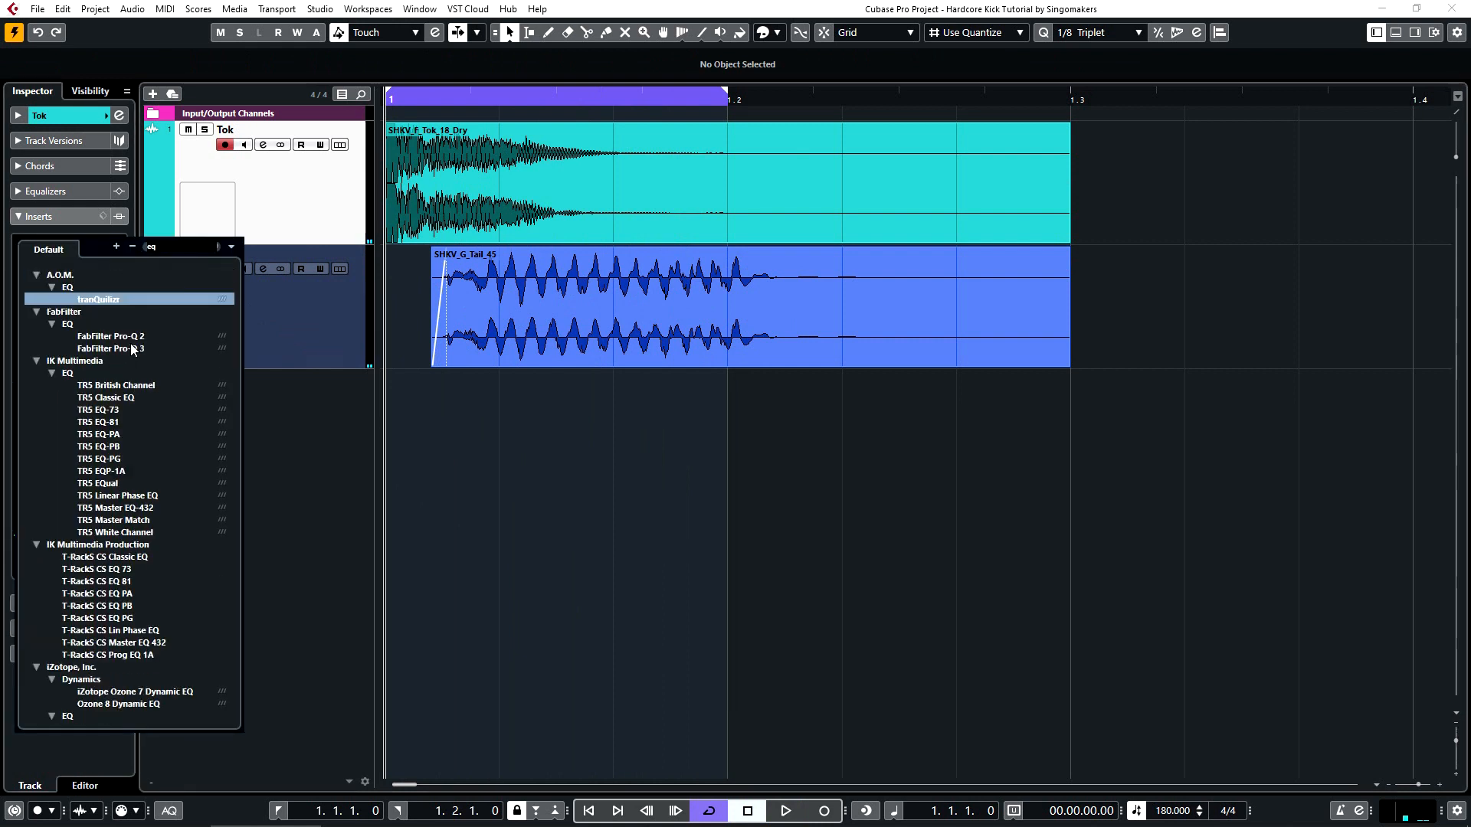
click(135, 350)
drag(754, 478, 708, 423)
scroll(744, 404, up, 5)
key(space)
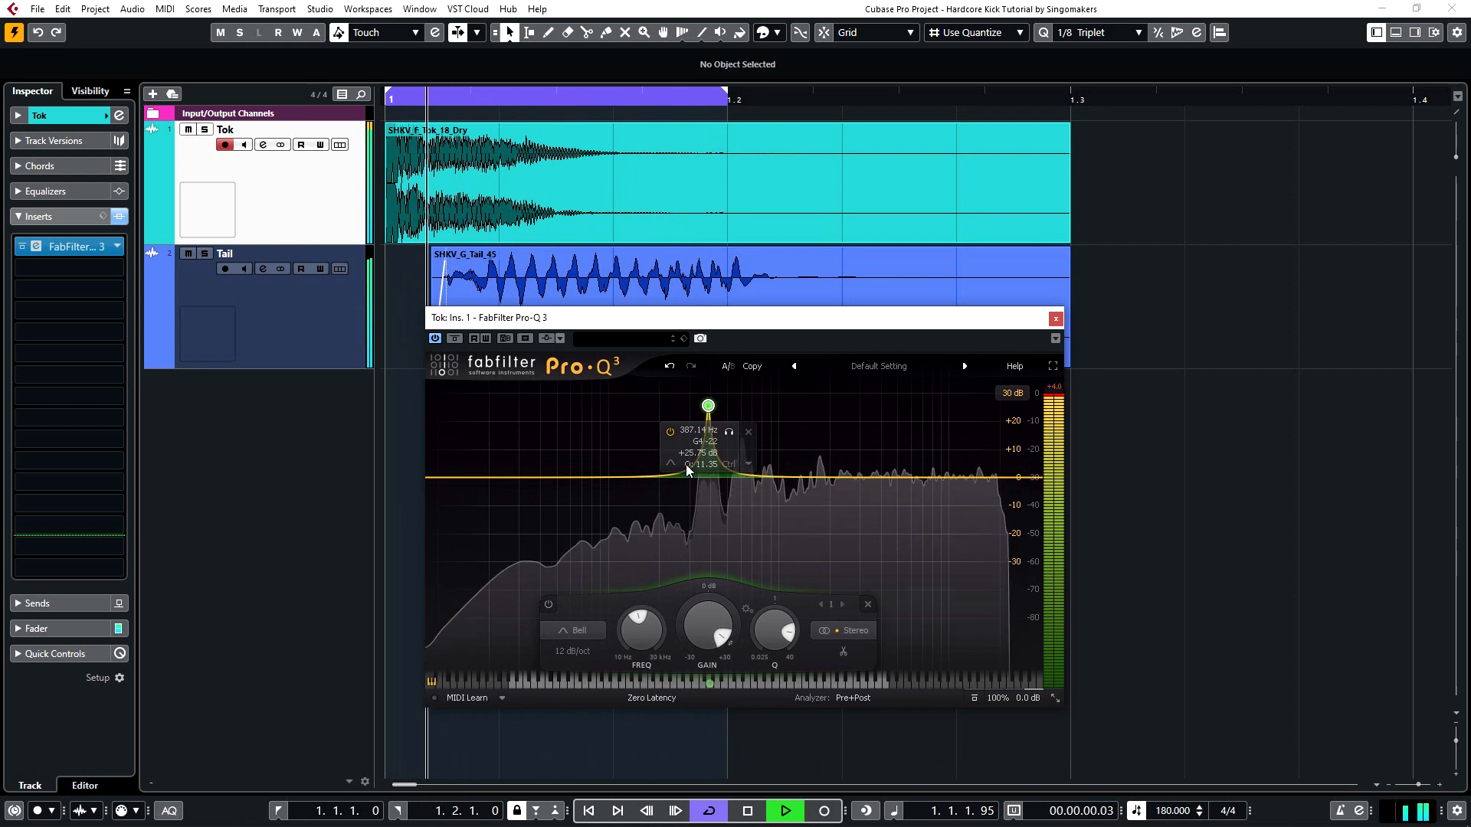
Step: Add a narrow 24 dB/oct bell cut of about -29 dB near 371 Hz with a Q of about 12.45, beside the boost
drag(650, 477, 700, 563)
scroll(700, 563, down, 5)
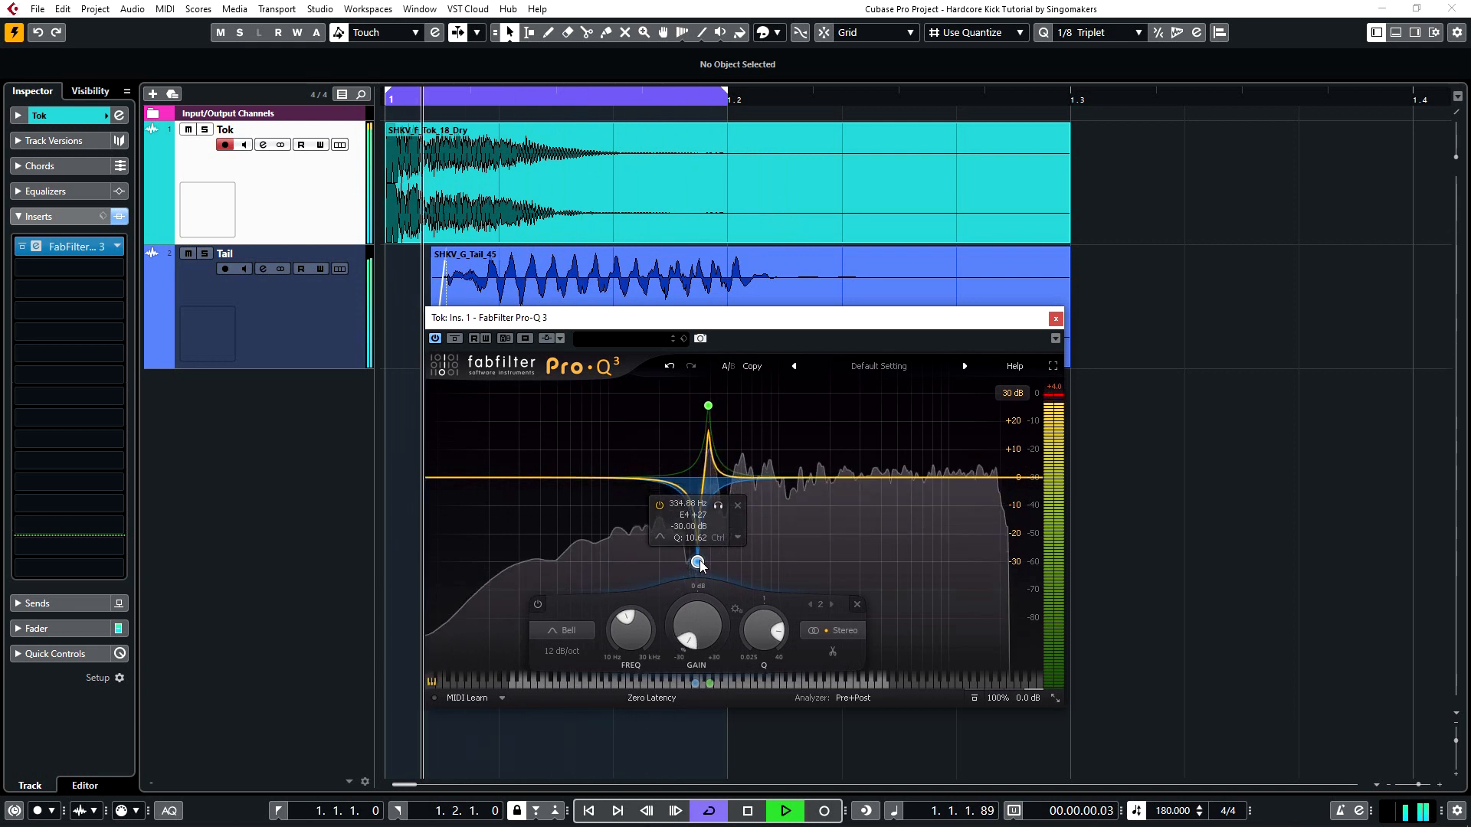
scroll(699, 561, up, 5)
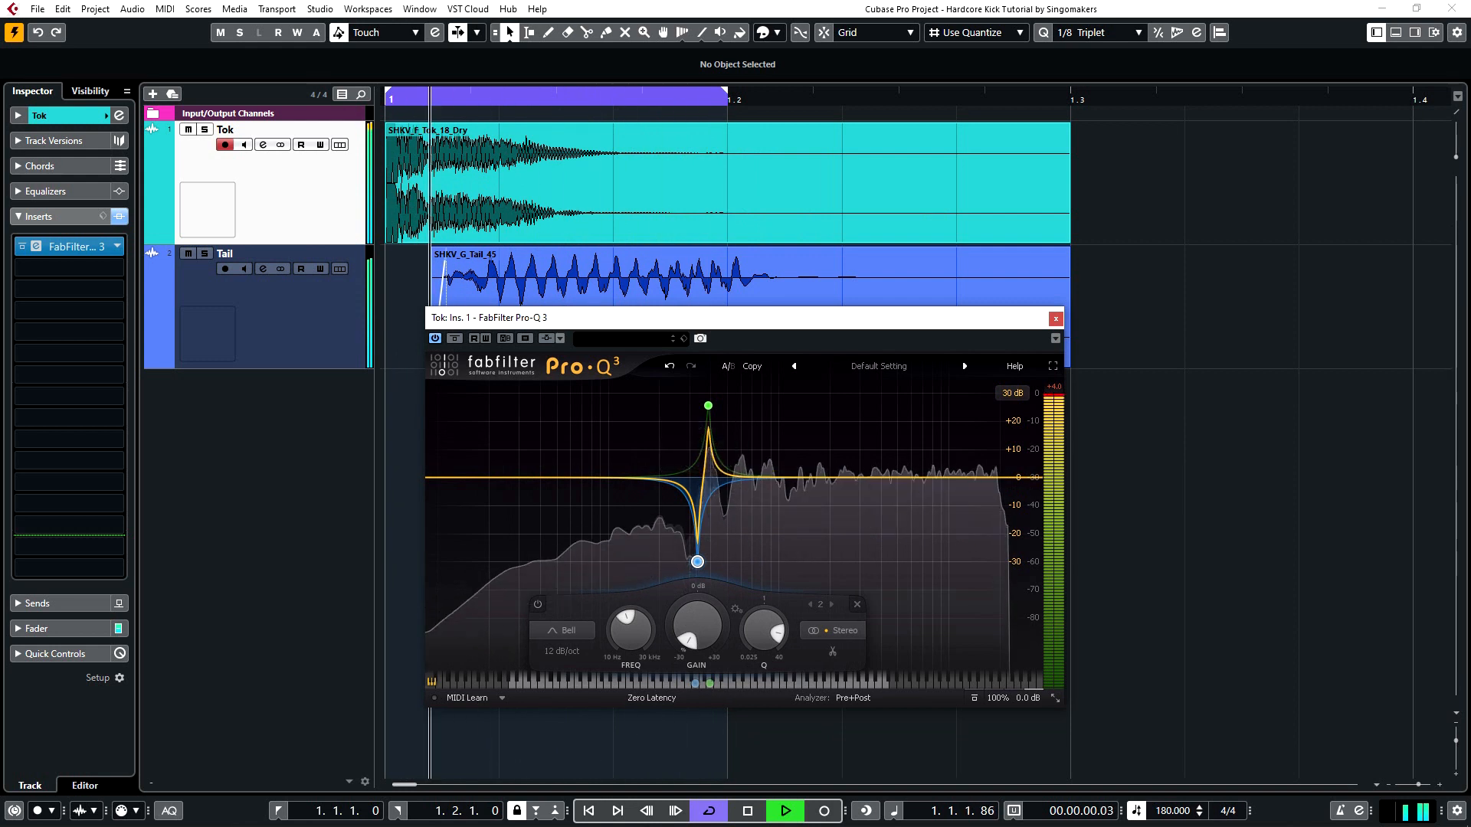
click(573, 654)
click(582, 686)
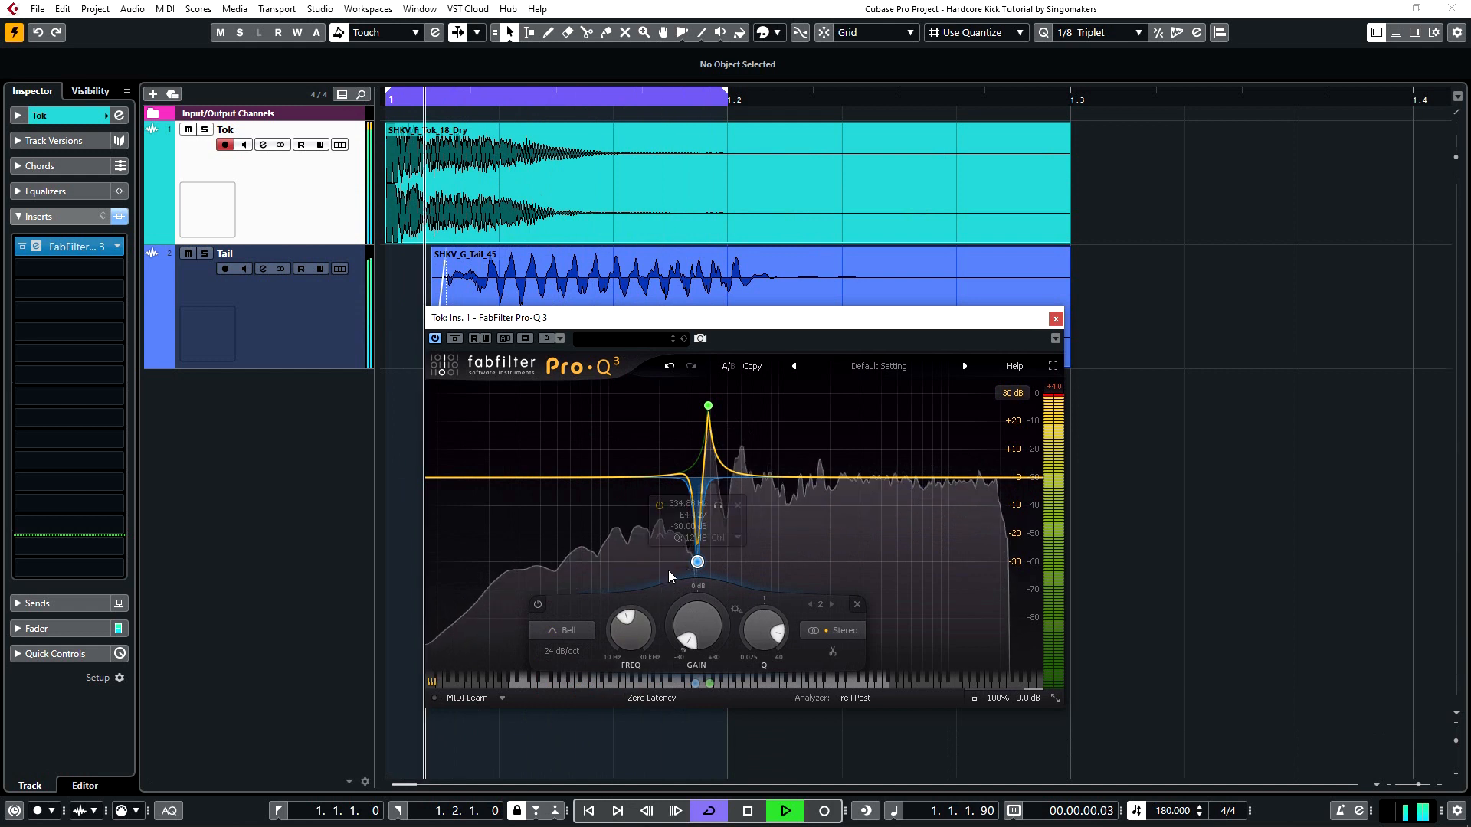
drag(697, 563, 705, 567)
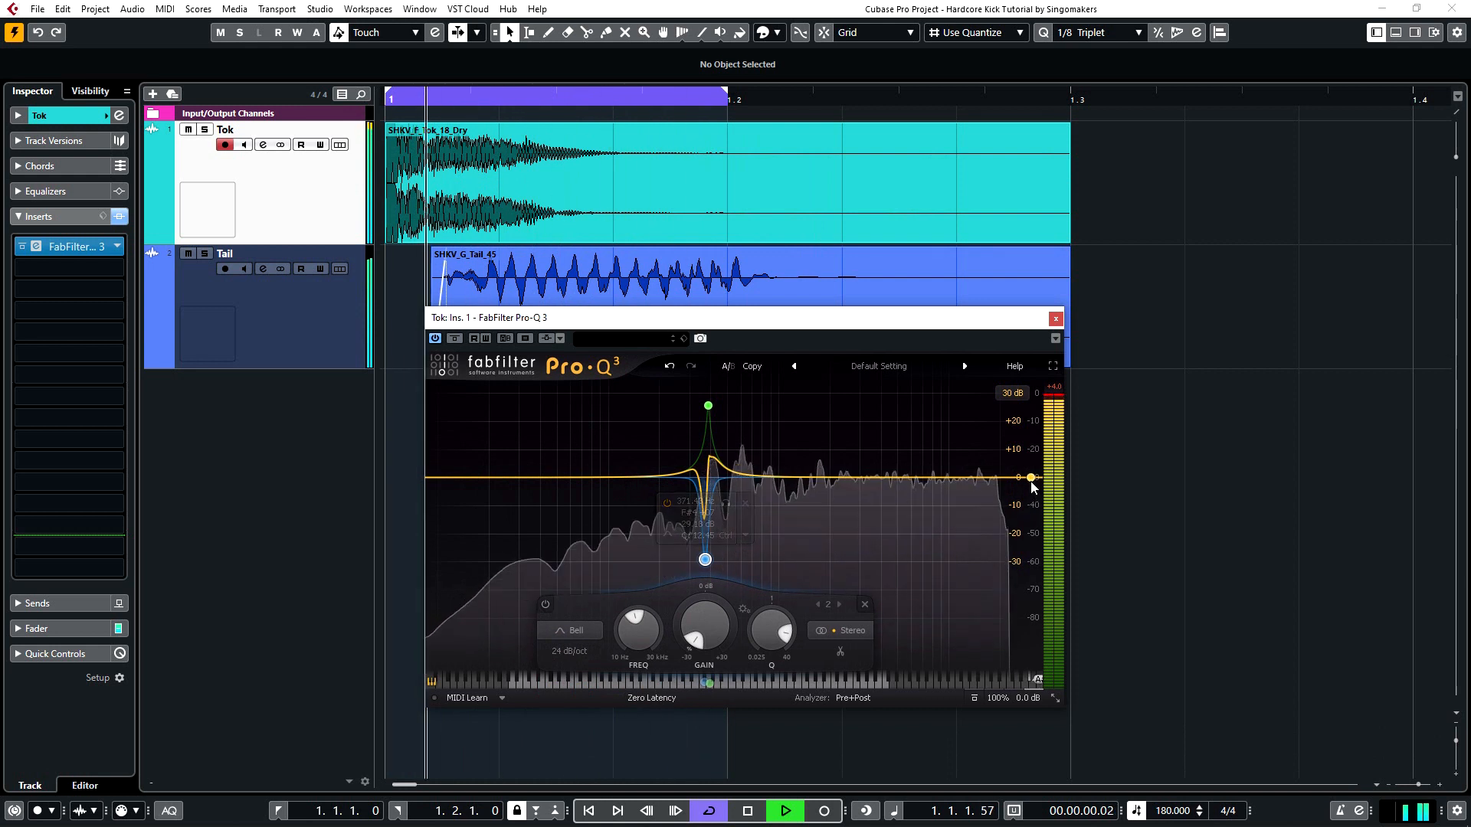
Step: Add a high shelf of about +5.7 dB near 1.6 kHz and nudge the narrow cut slightly lower in frequency
drag(1028, 482, 819, 471)
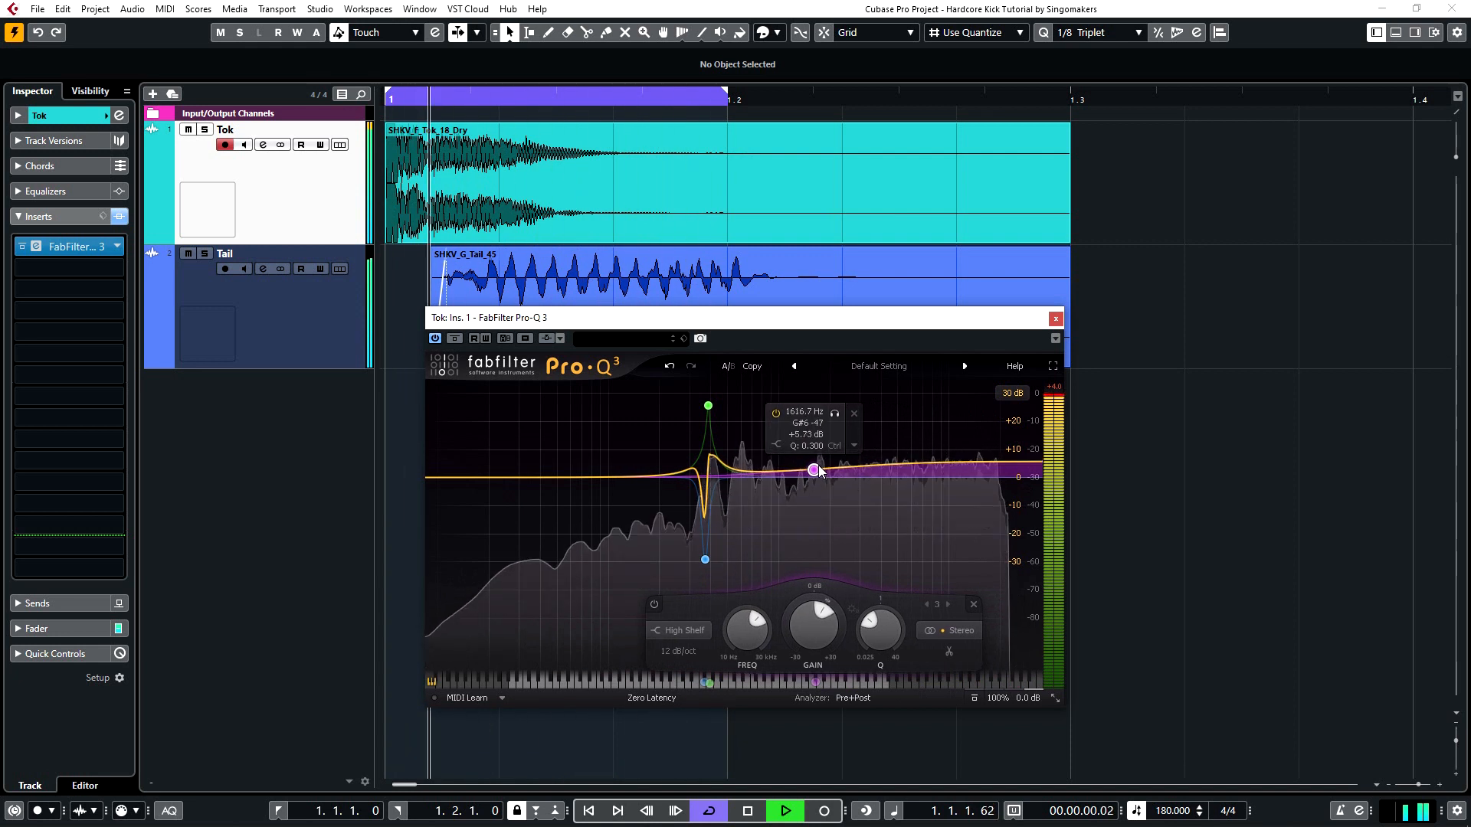
drag(1064, 537, 1220, 536)
drag(890, 338, 860, 247)
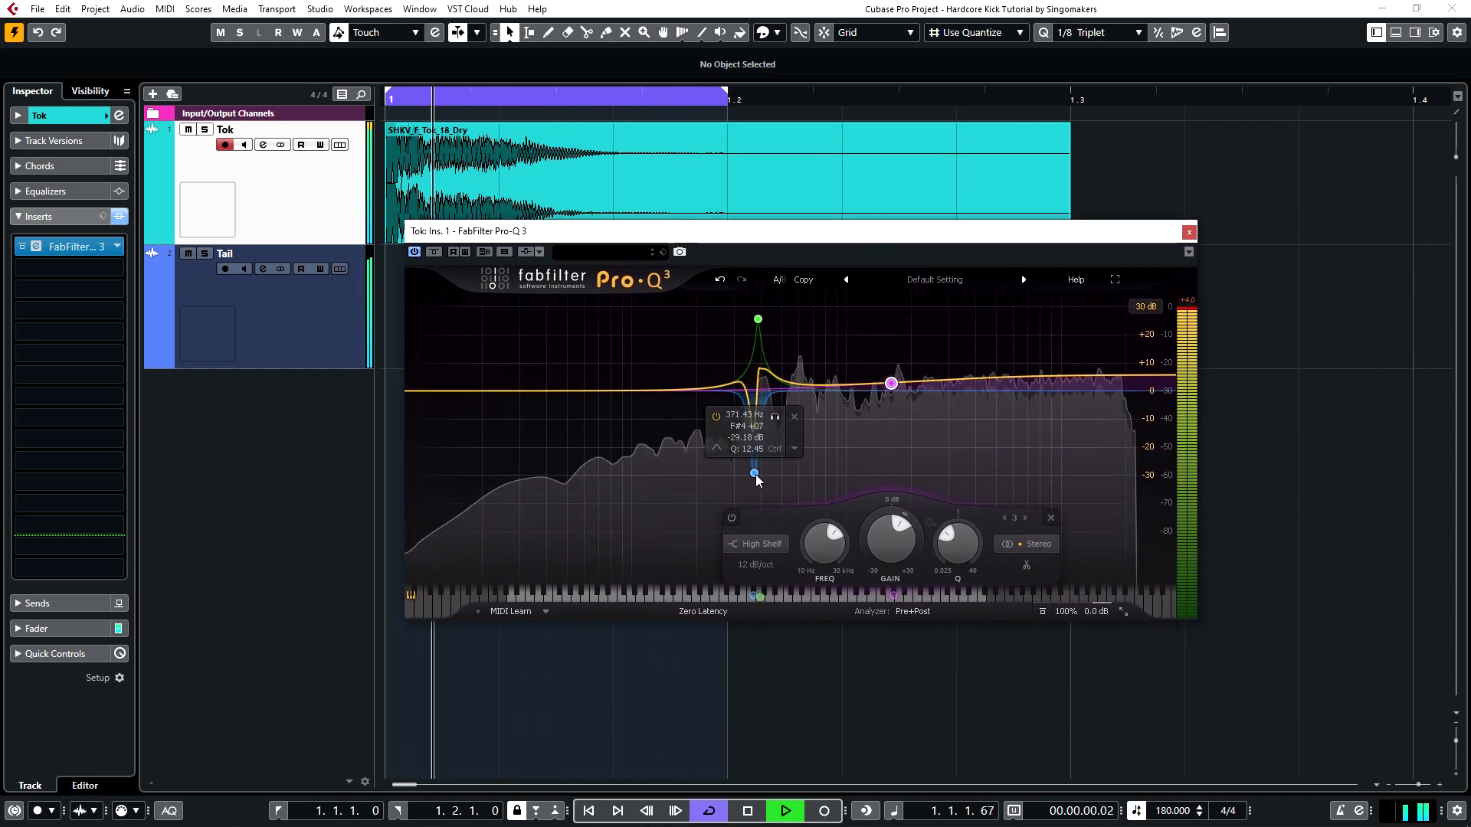
drag(754, 479, 753, 479)
click(758, 319)
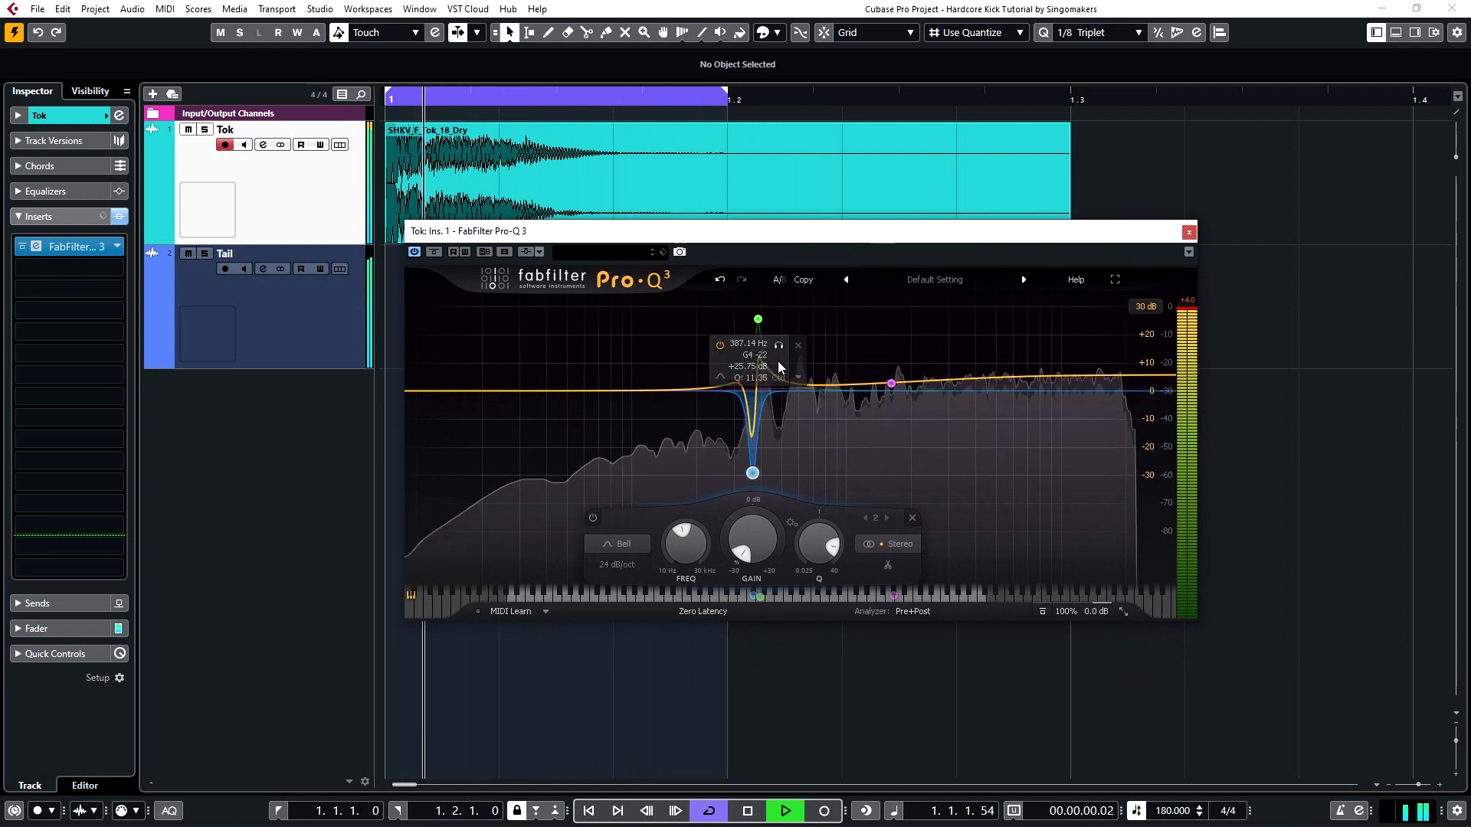
key(space)
click(1189, 232)
Step: Insert iZotope Trash 2 after the Tok track's EQ and, with the loop playing, choose the Blues Driver distortion for stage 1
click(75, 246)
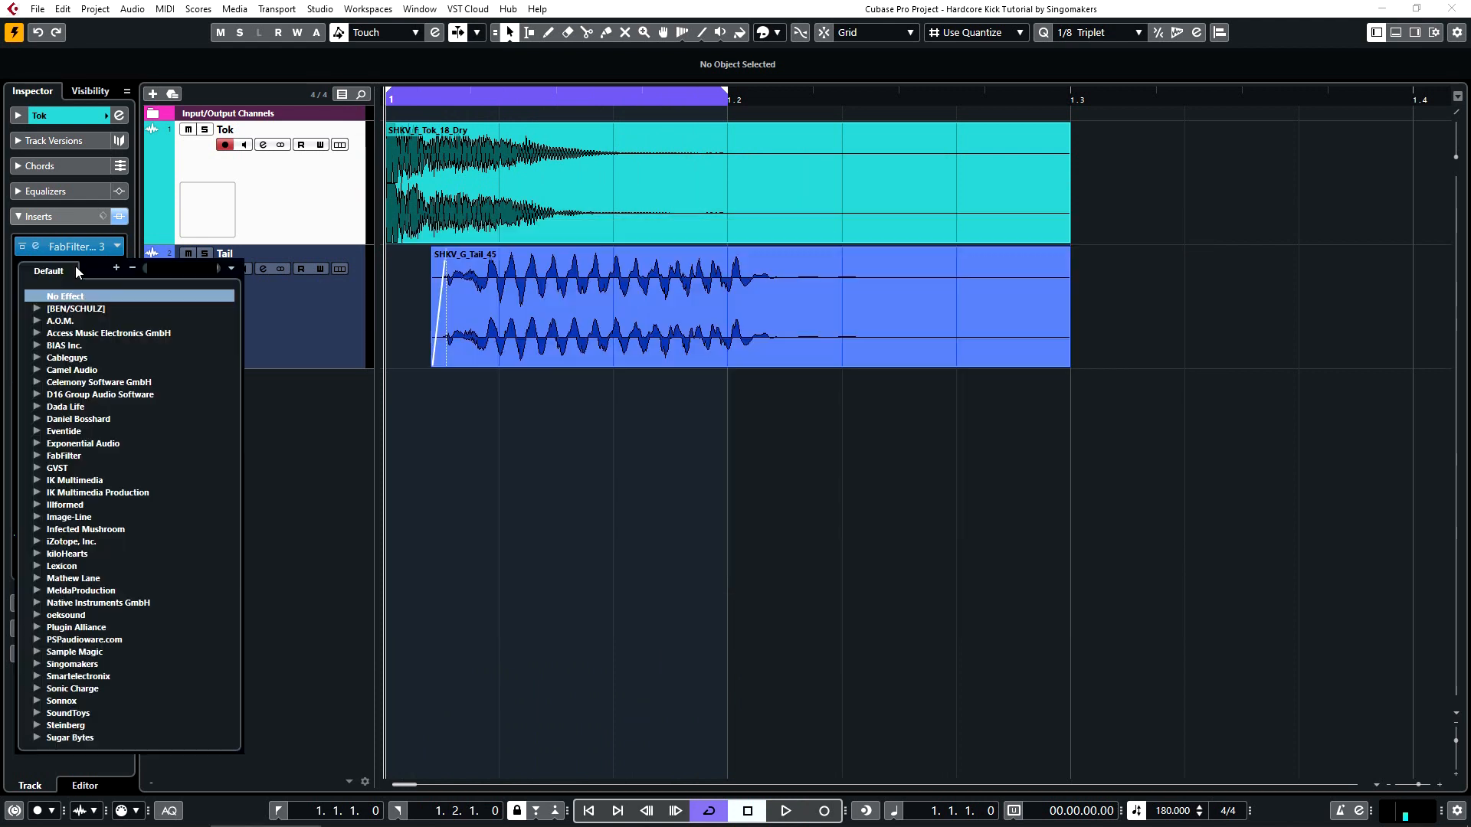
text(trash)
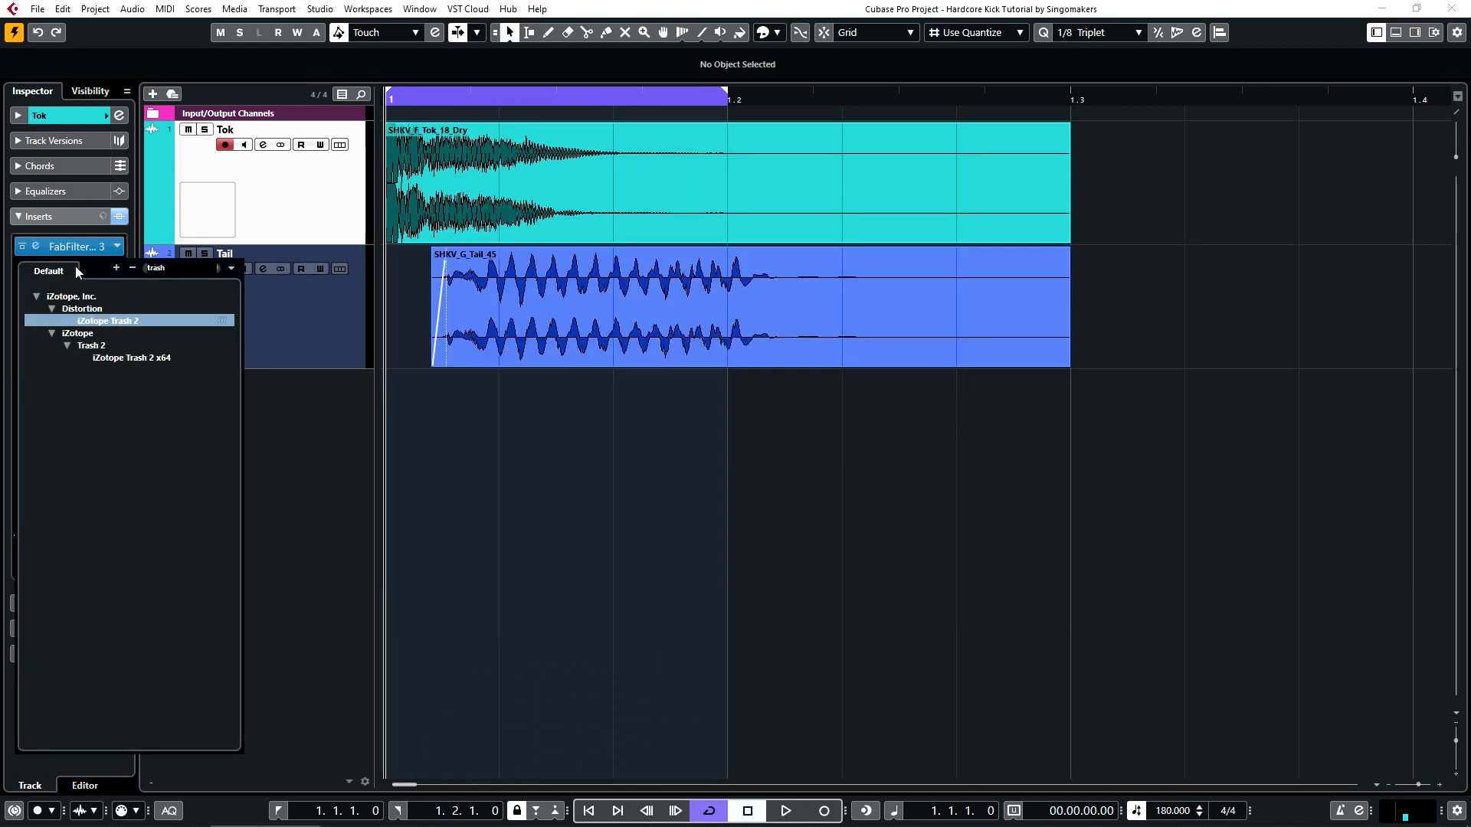
key(Escape)
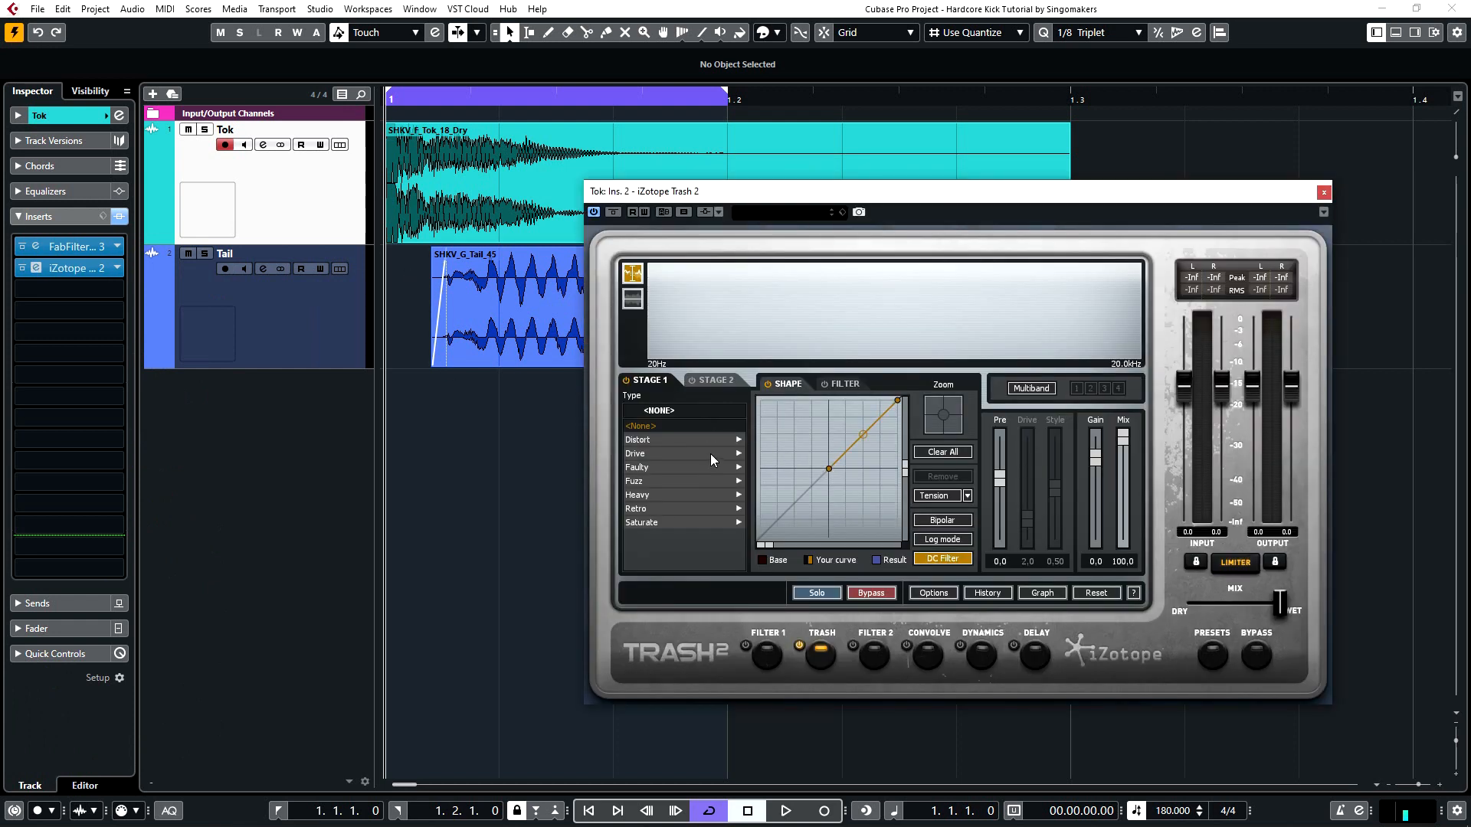
click(650, 438)
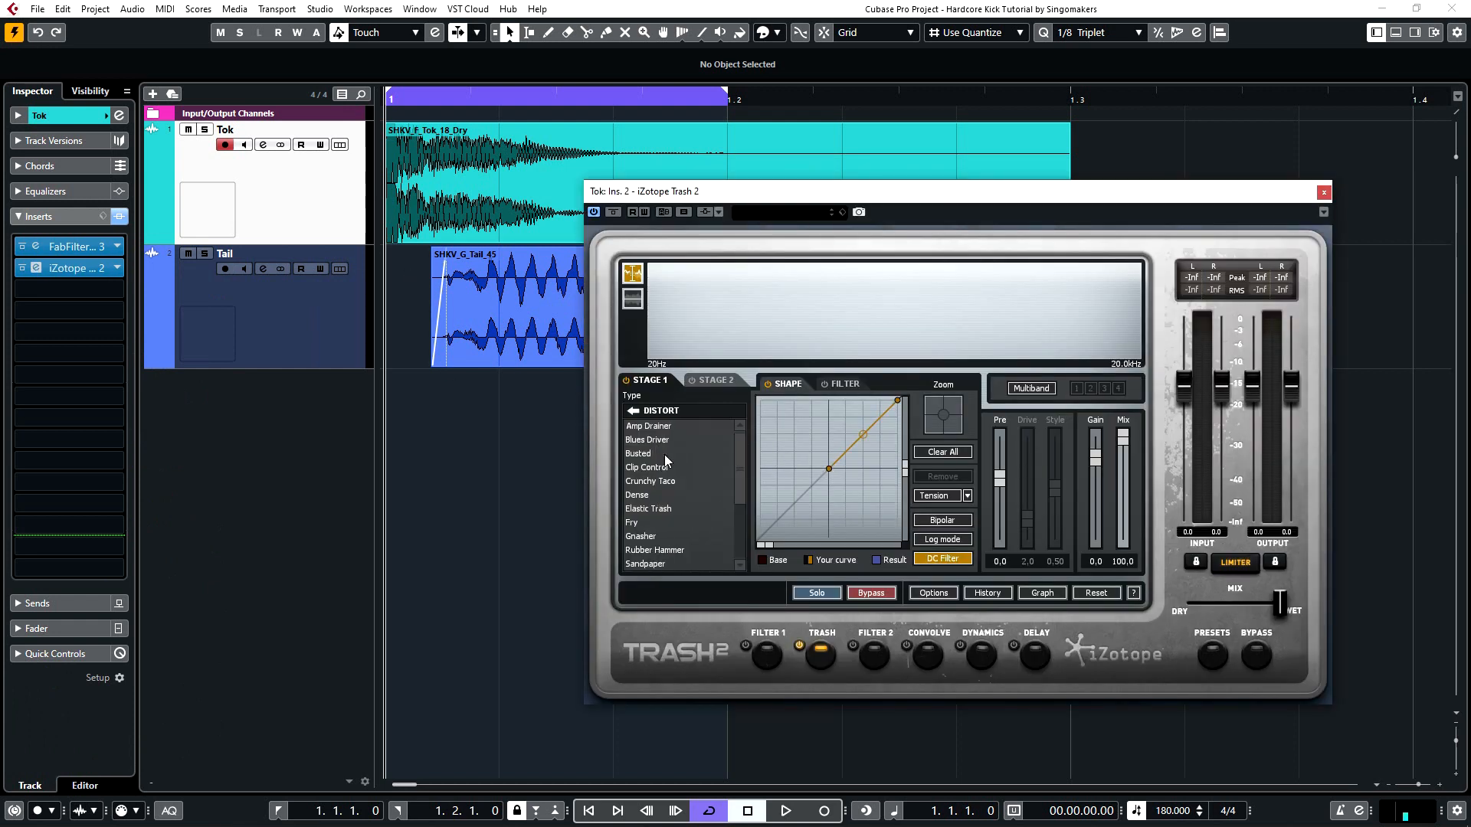
key(space)
click(651, 481)
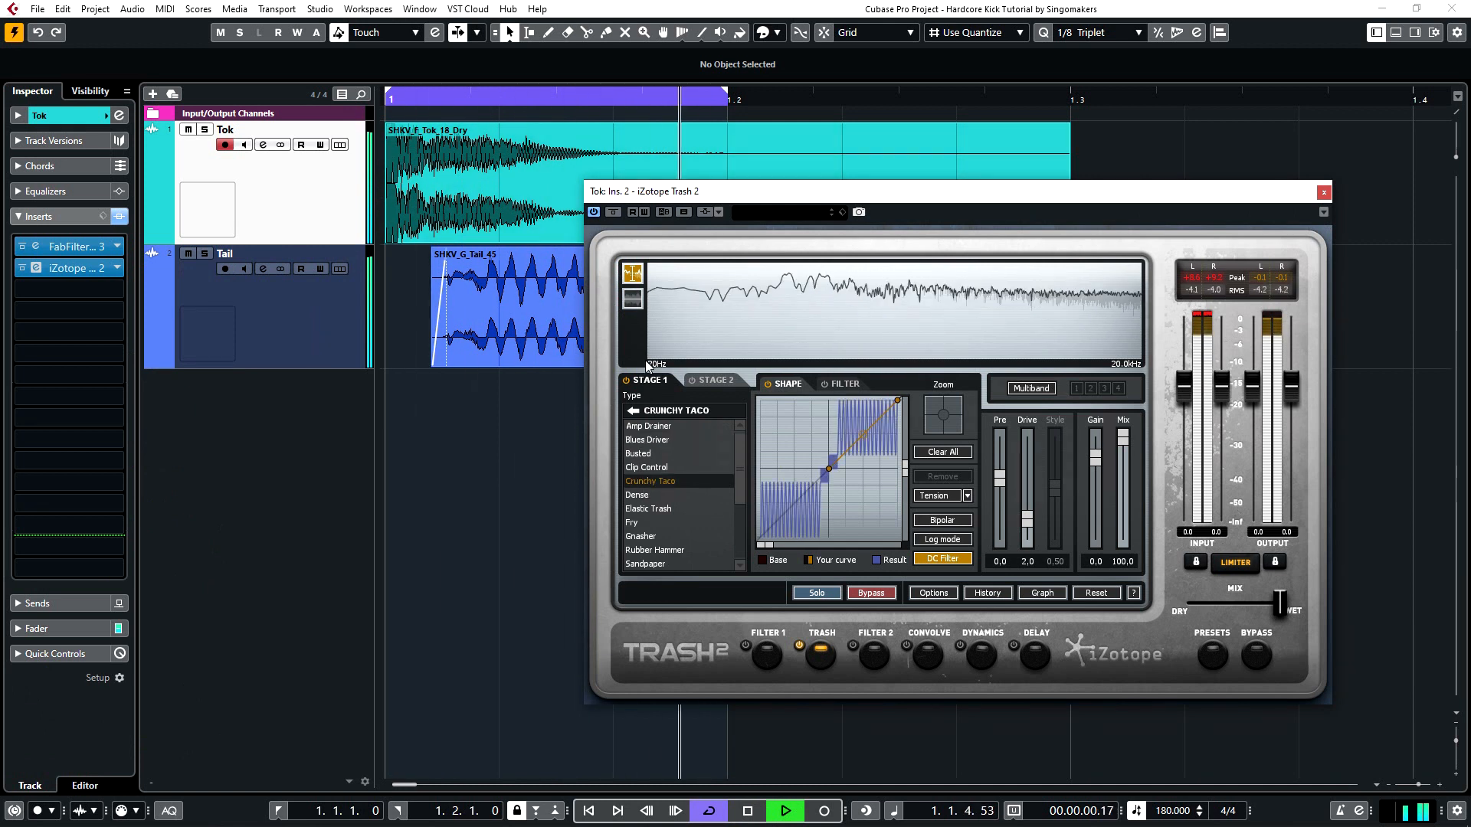
click(658, 438)
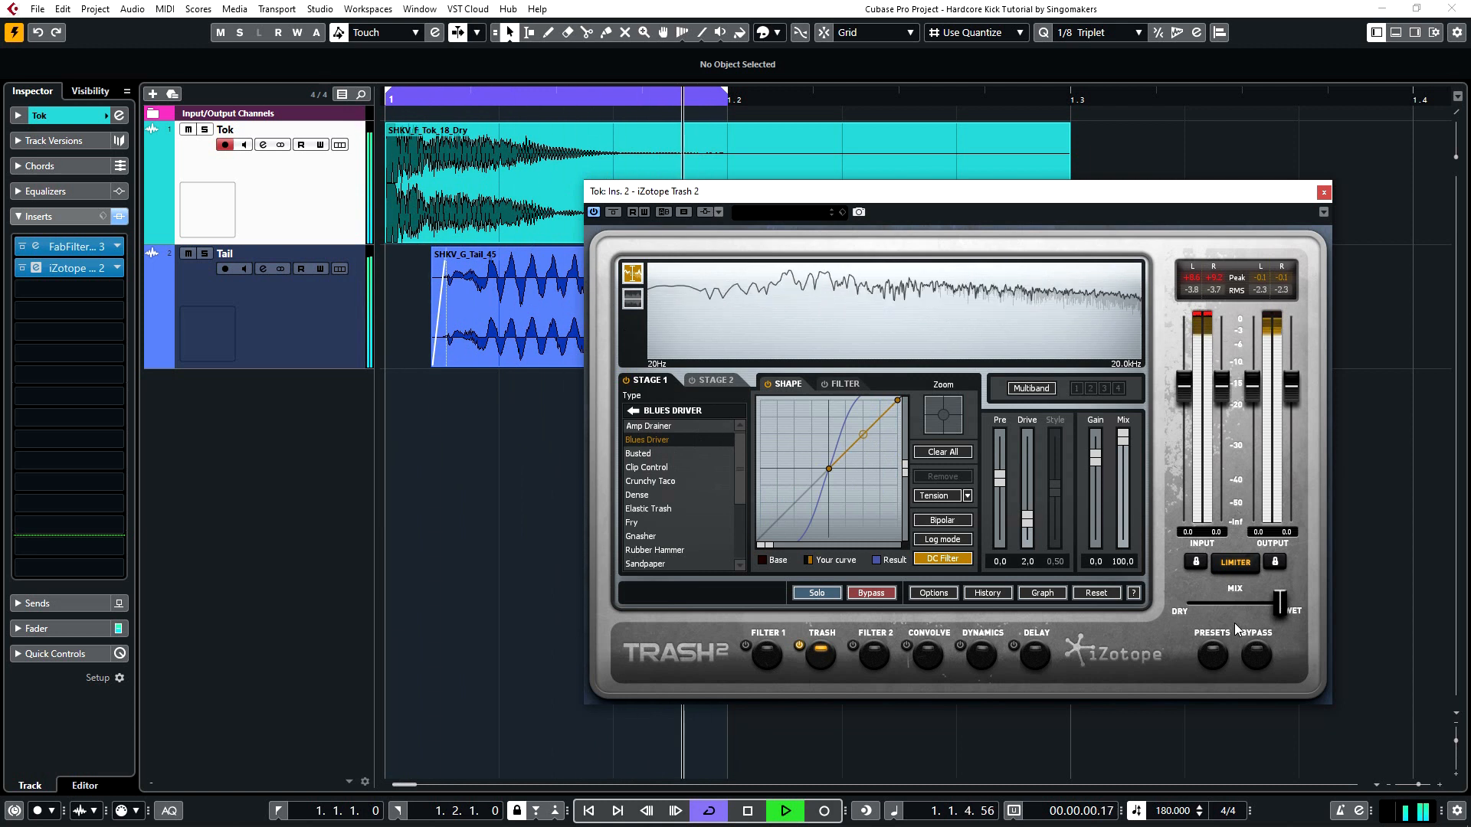
Step: Dial in the Tok distortion with an overall mix slightly below halfway, an upward-bent shape curve, 0.1 drive and 2.5 pre gain
drag(1282, 610, 1235, 604)
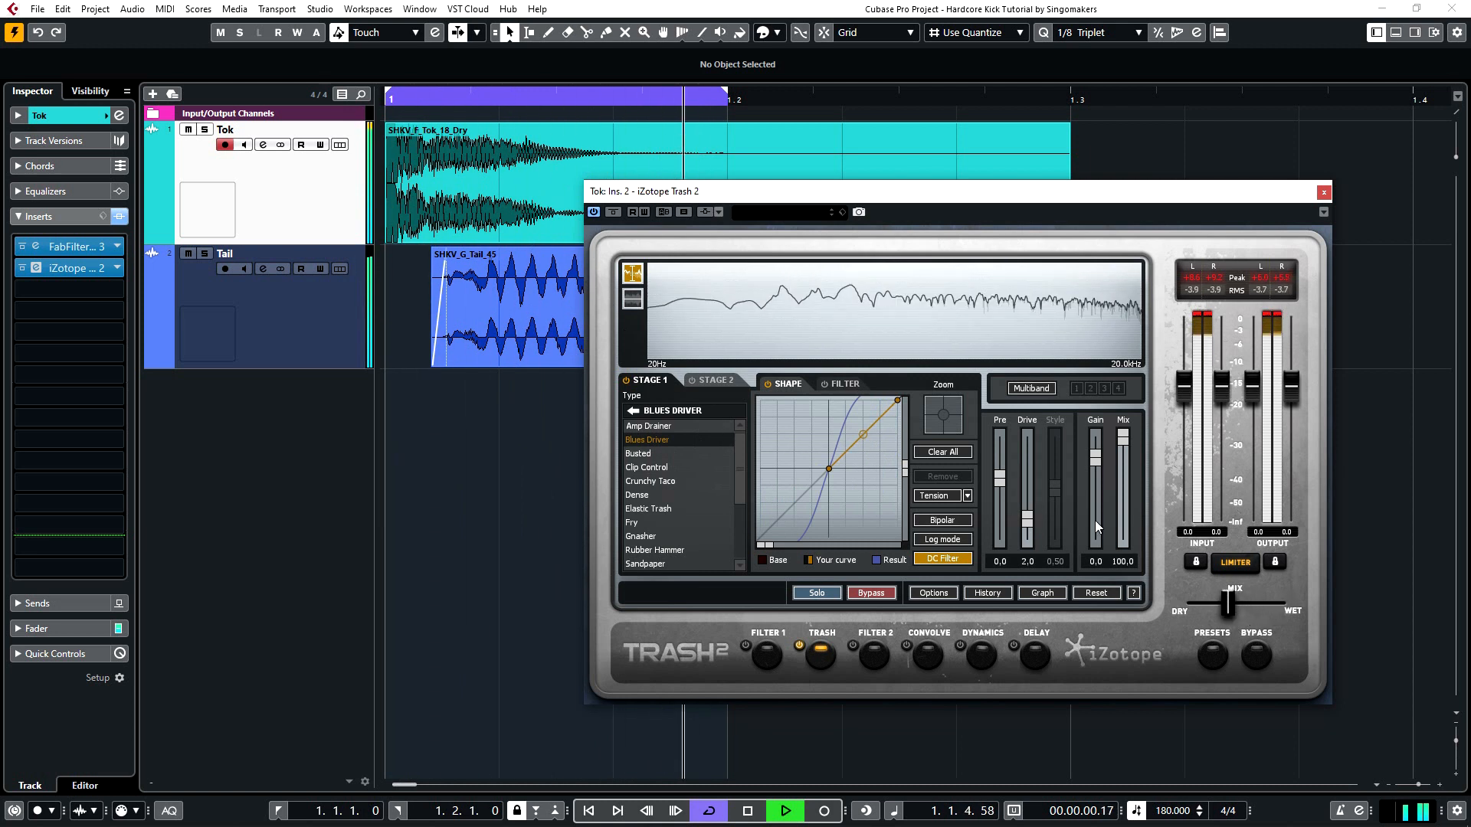
drag(865, 437, 858, 414)
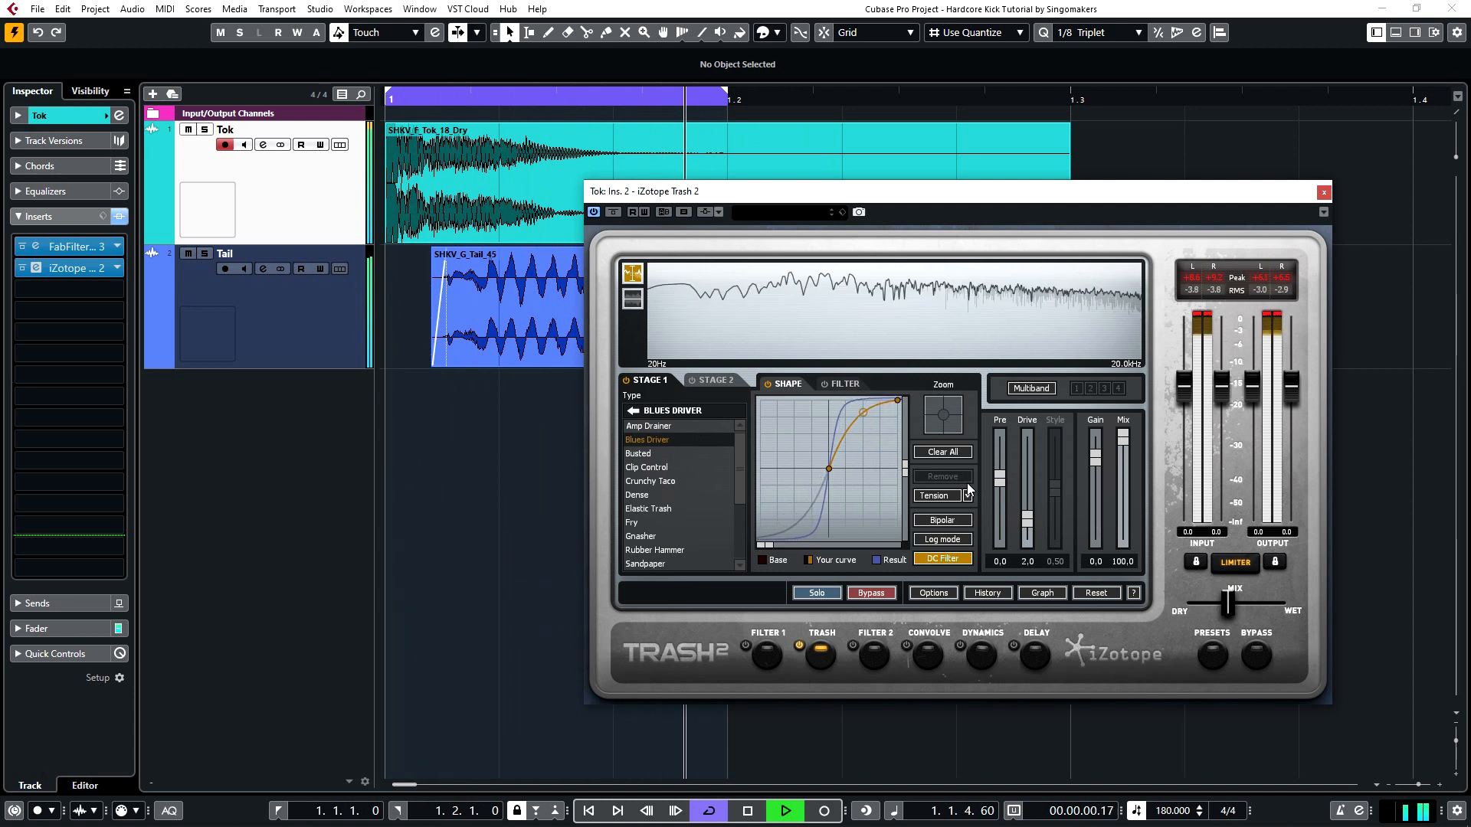
drag(1027, 520, 1029, 540)
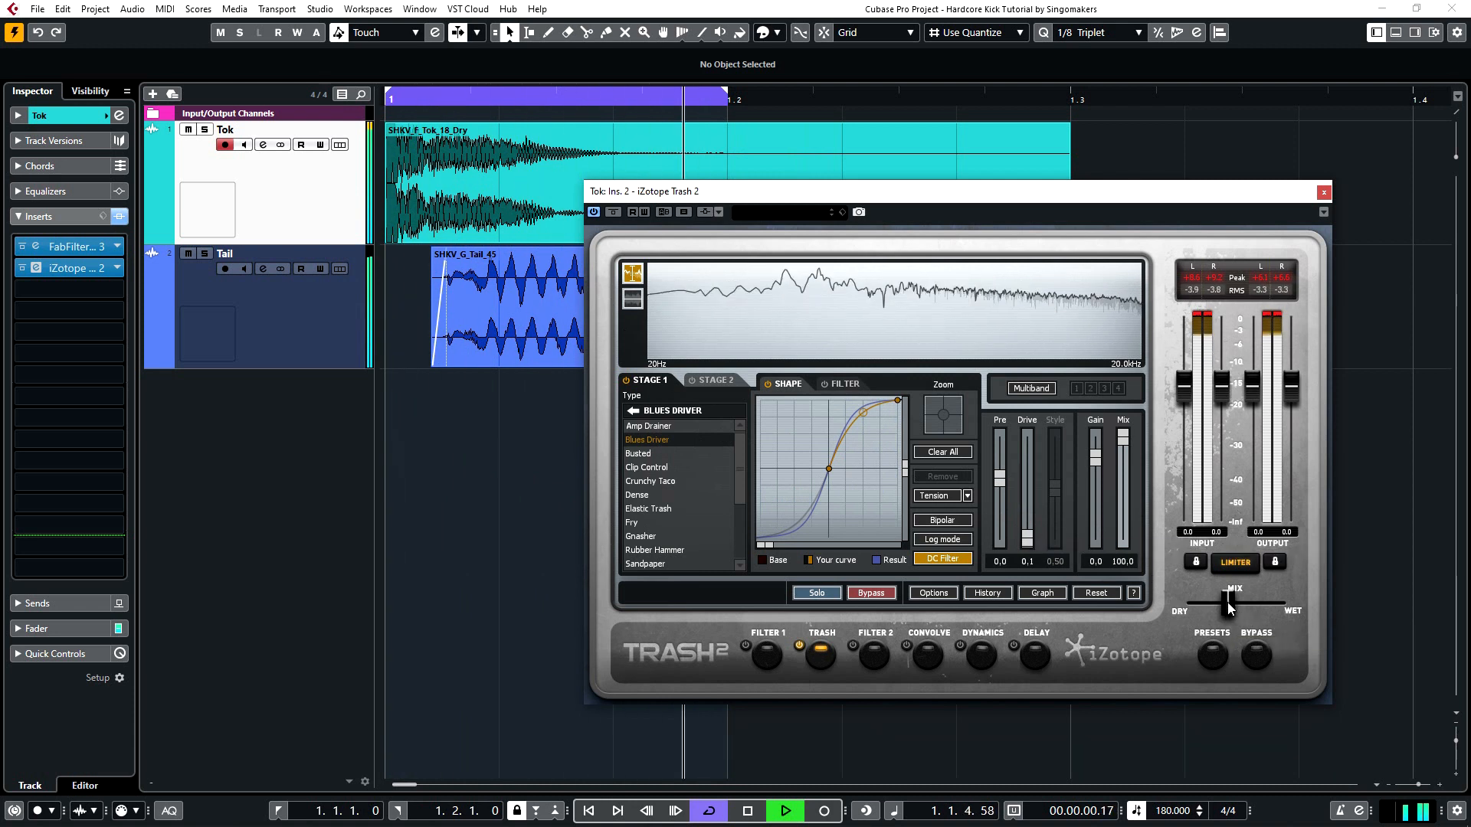
drag(1001, 480, 1002, 473)
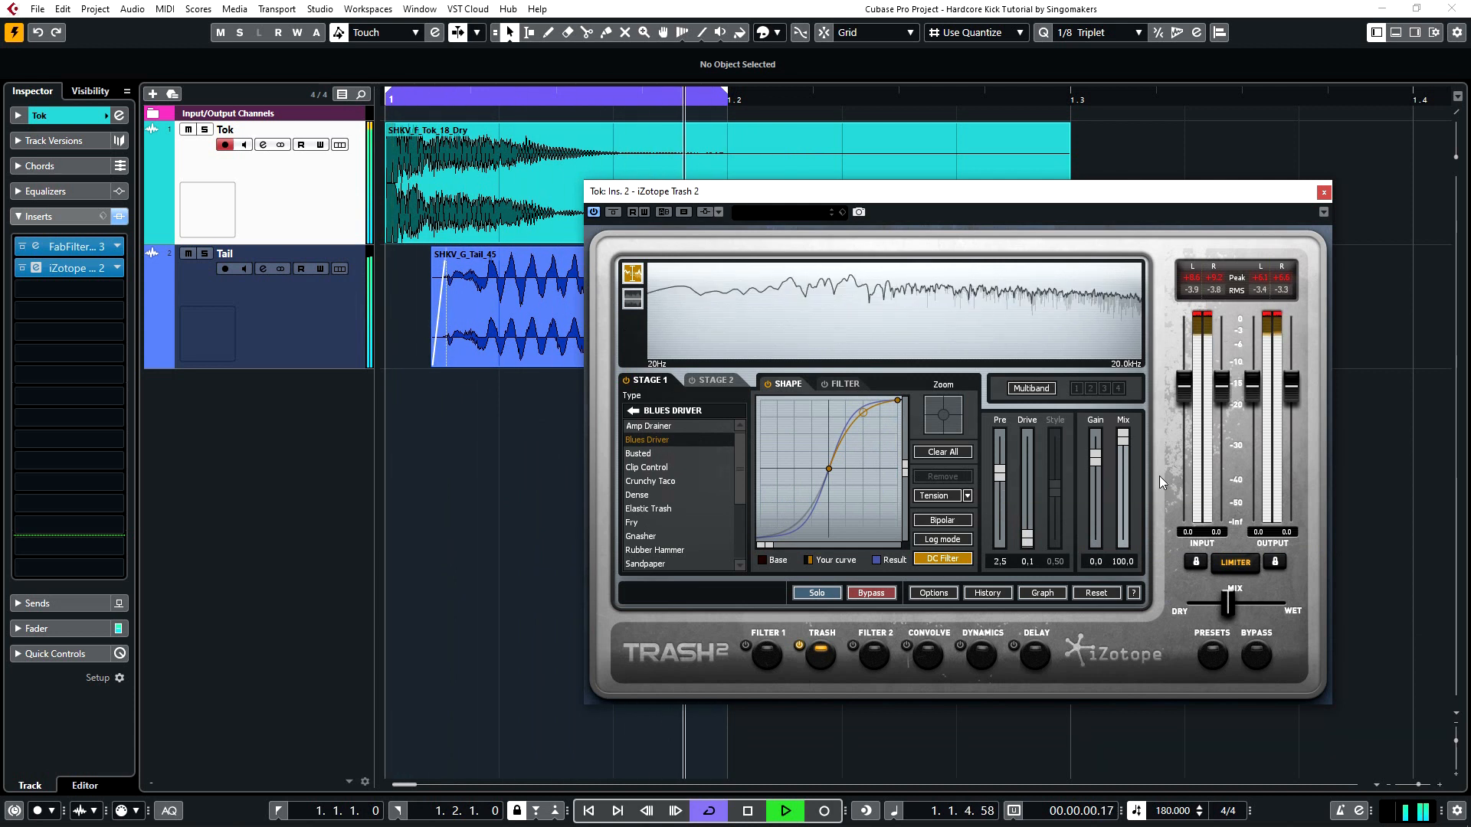
key(space)
click(1323, 193)
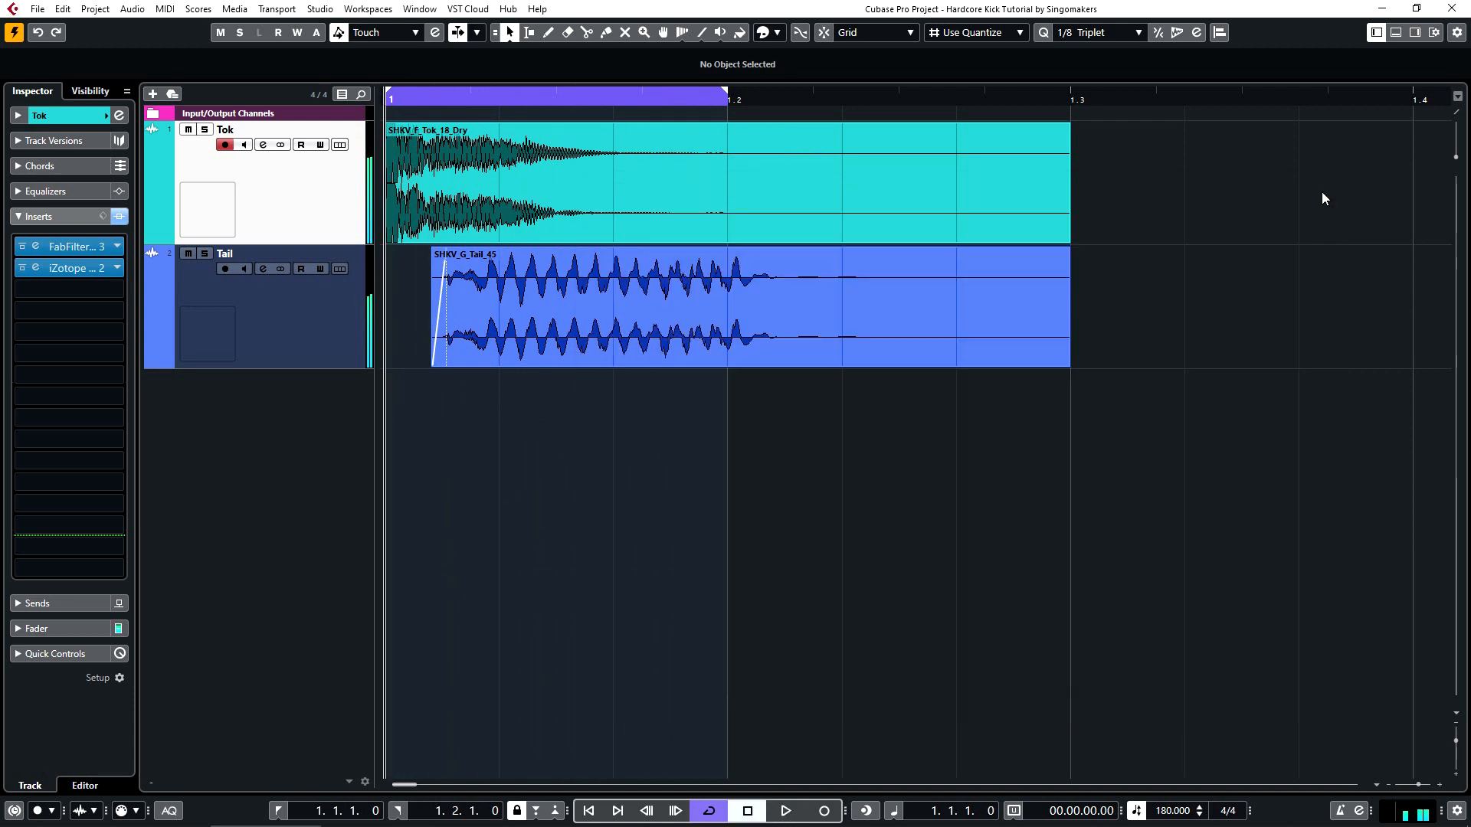
Step: Insert iZotope Trash 2 in the Tail track's first effect slot
click(179, 260)
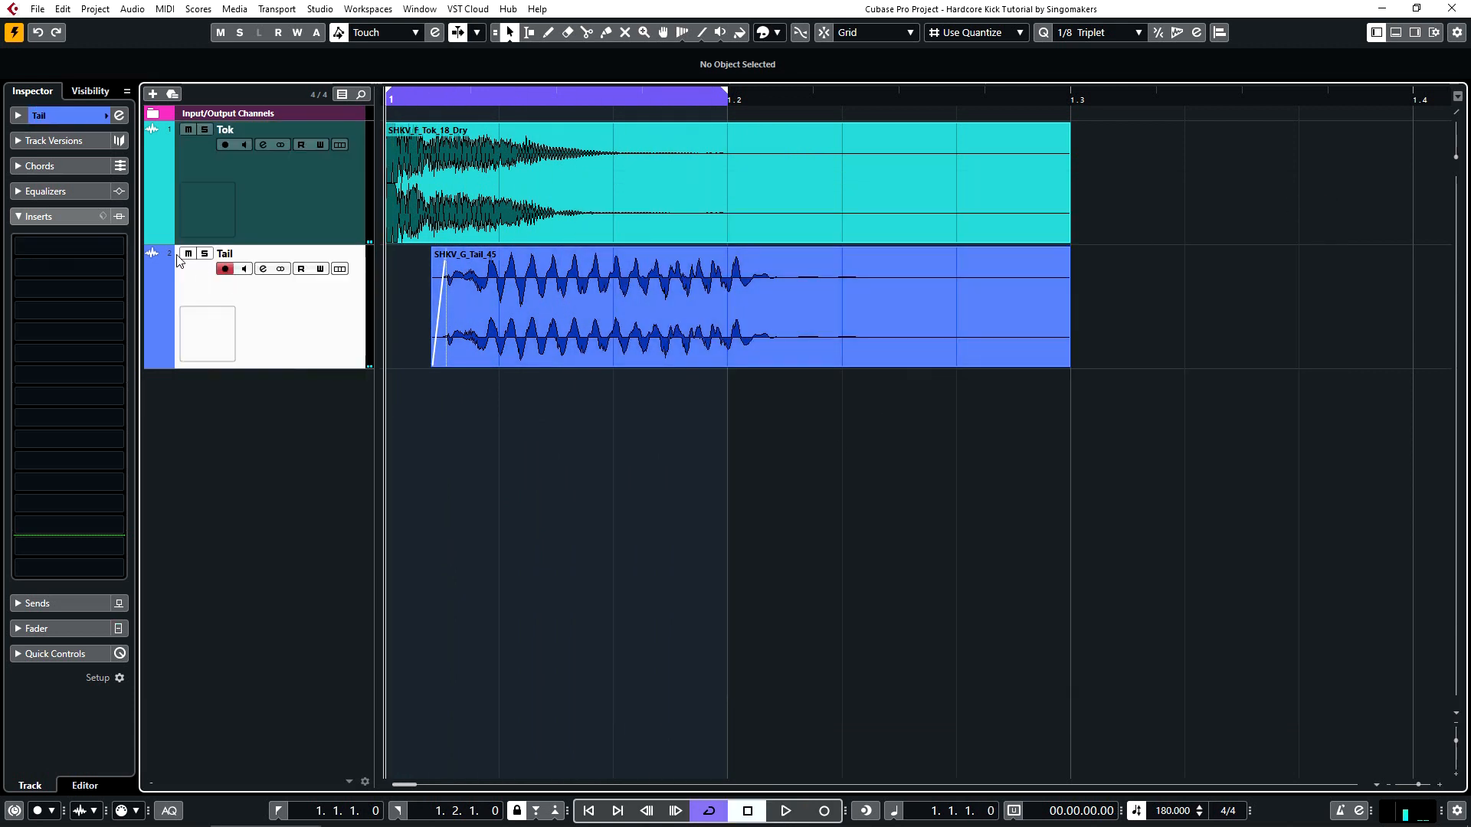
click(70, 246)
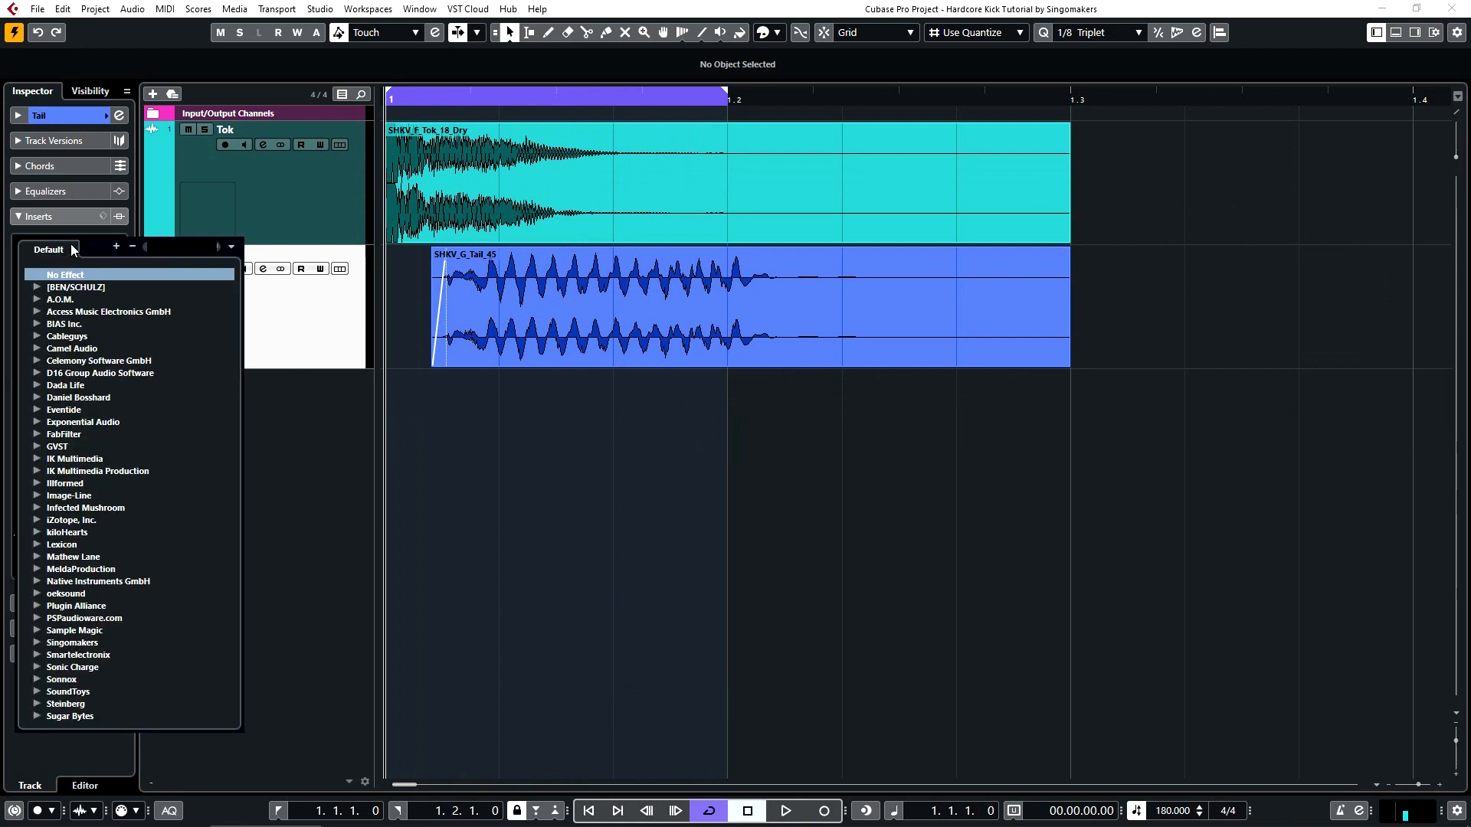
text(tras)
key(Escape)
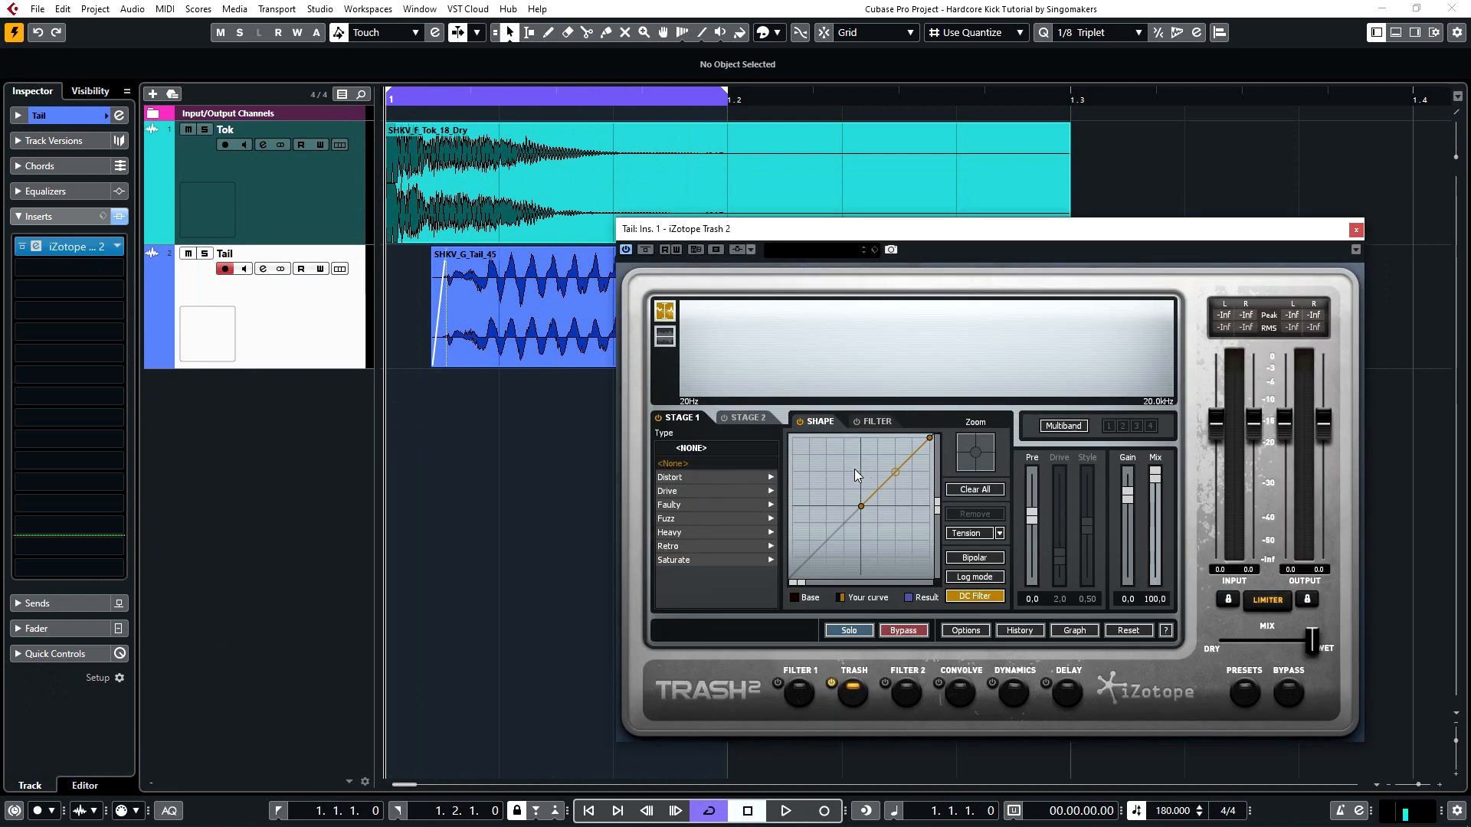
Step: Audition the Garage, Iron, Negative and Positive fuzz types on the playing Tail track and settle on Smooth
click(667, 520)
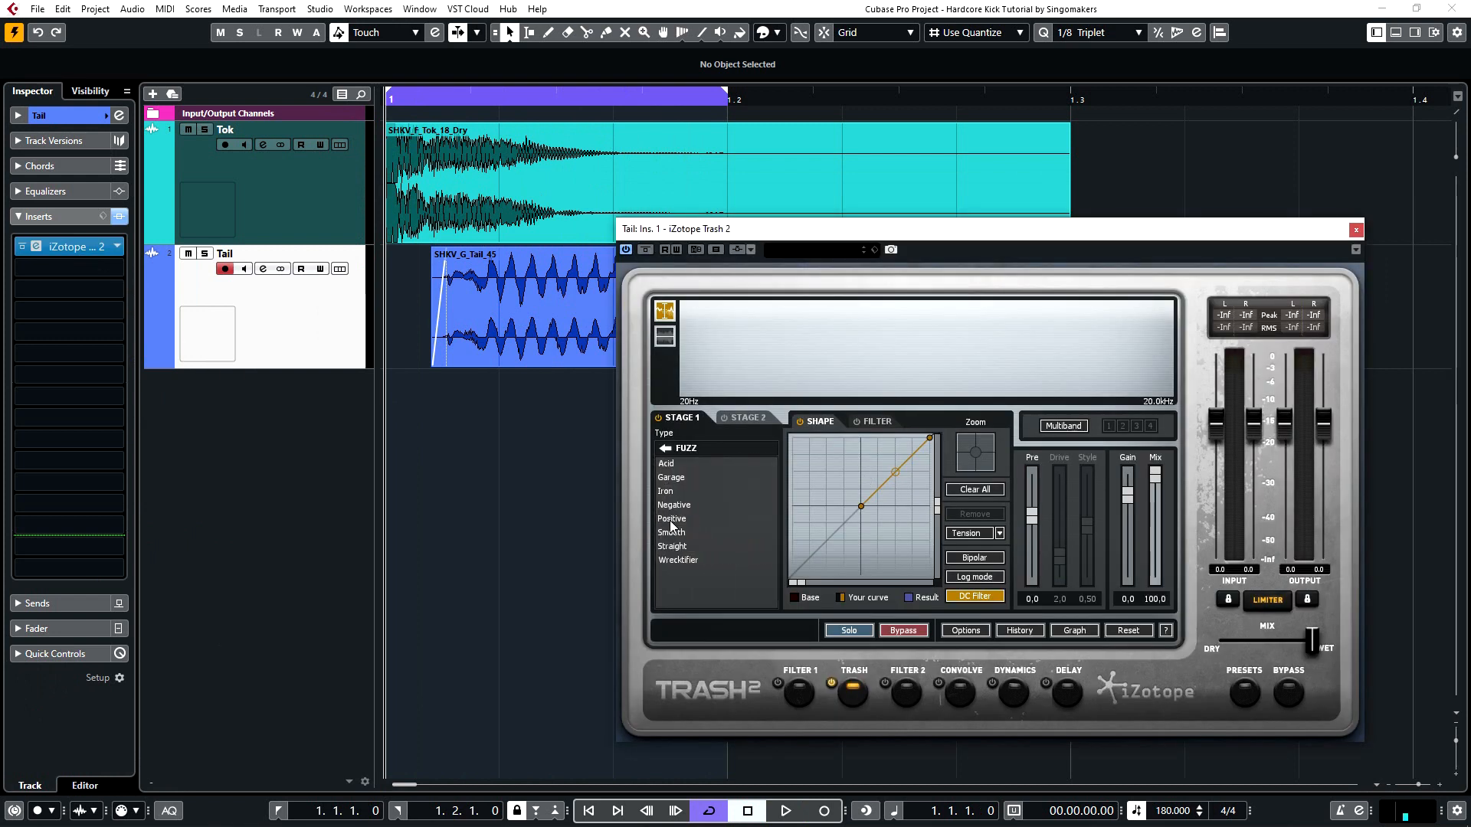
click(672, 478)
key(space)
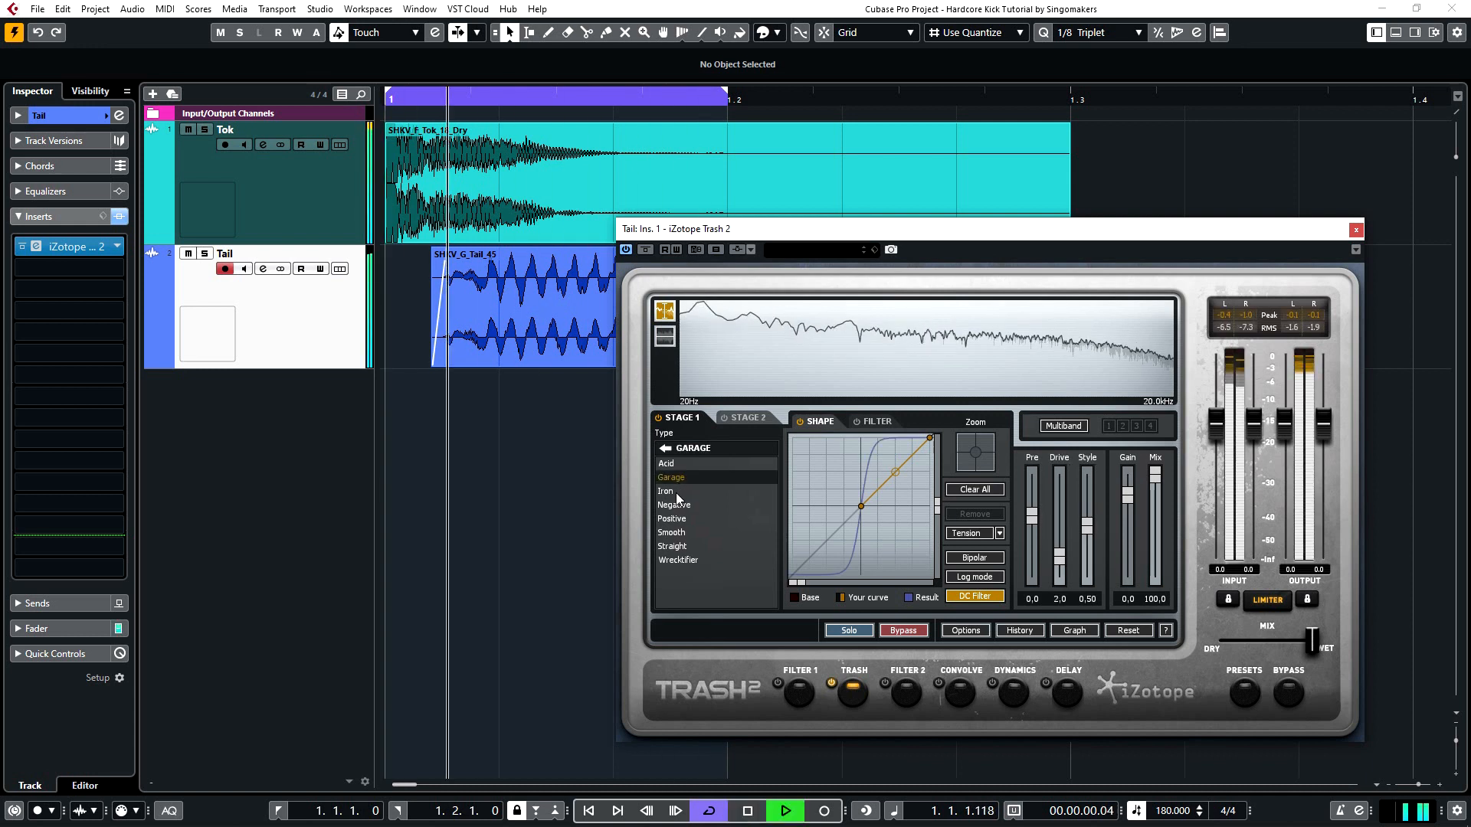
click(673, 492)
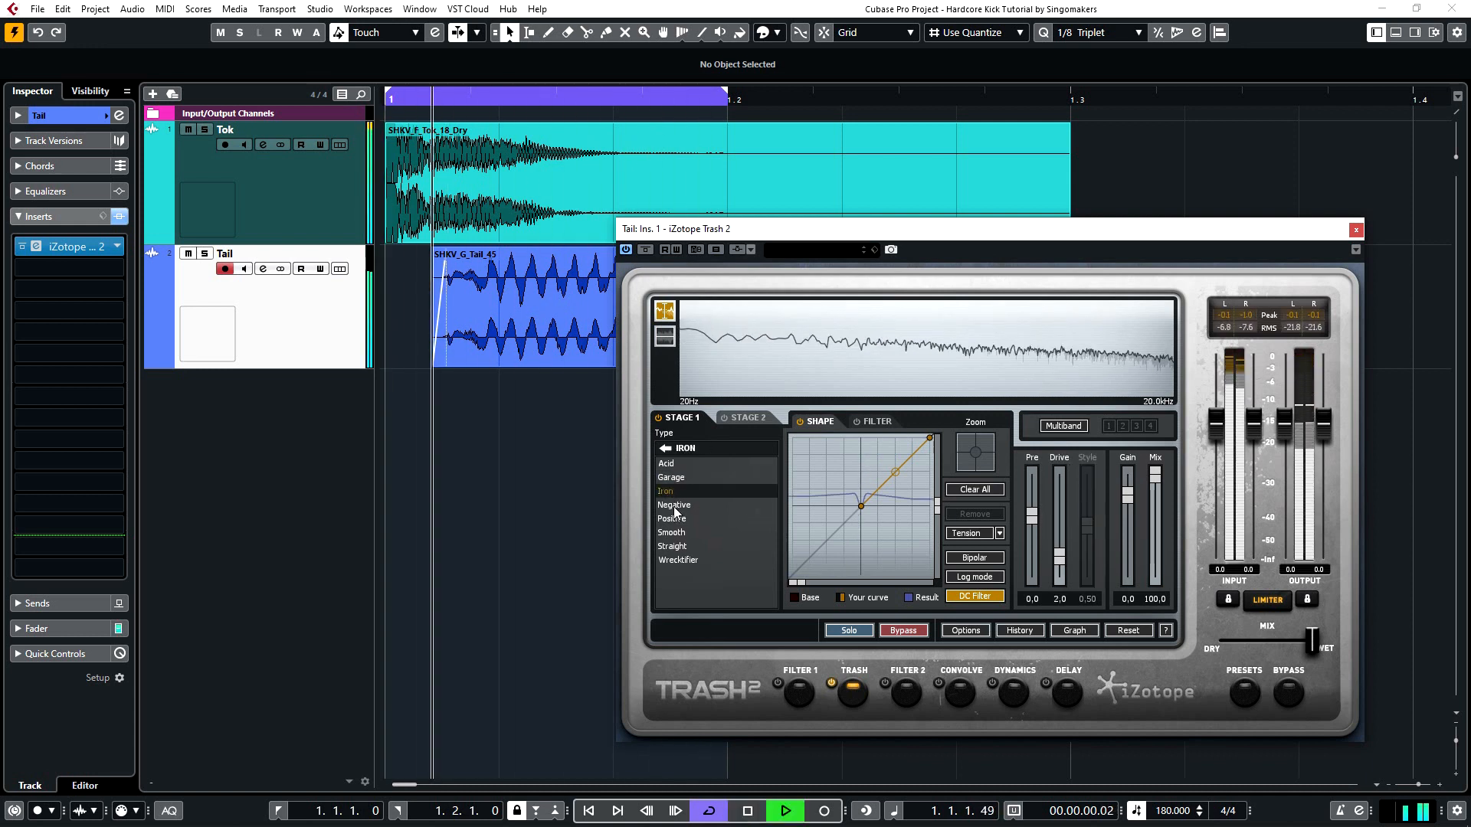
click(676, 506)
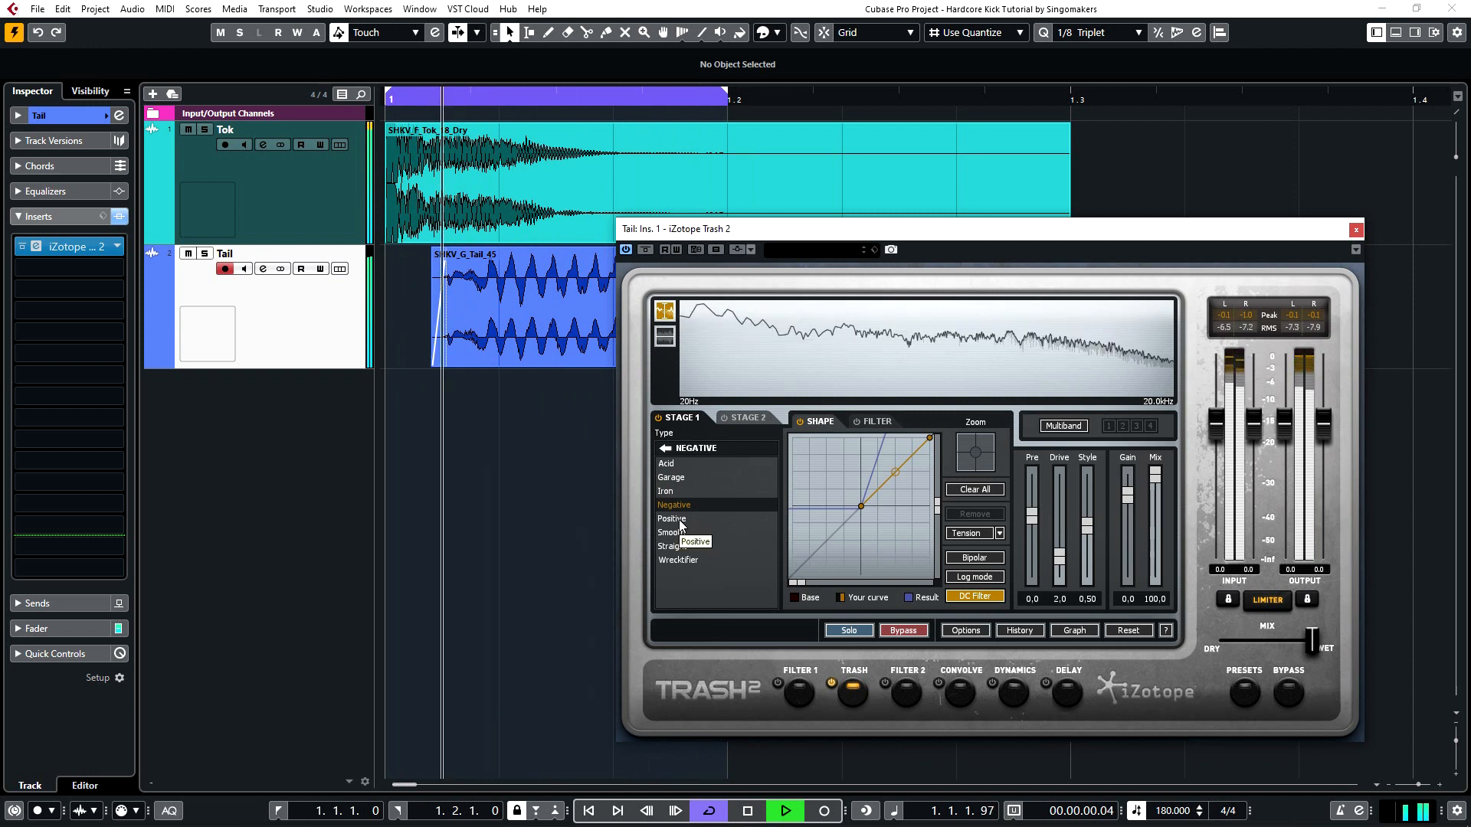
click(674, 518)
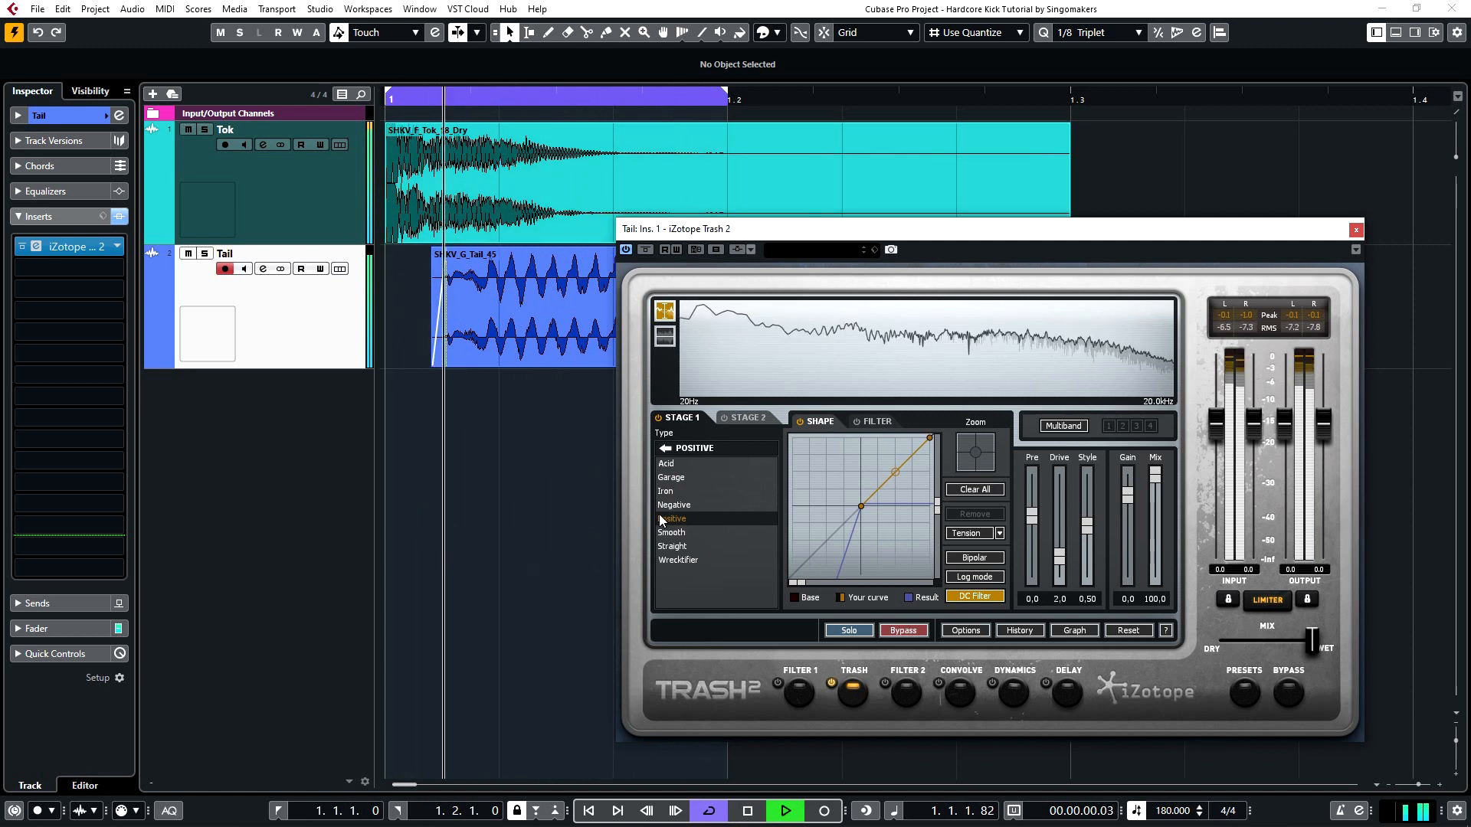
click(677, 533)
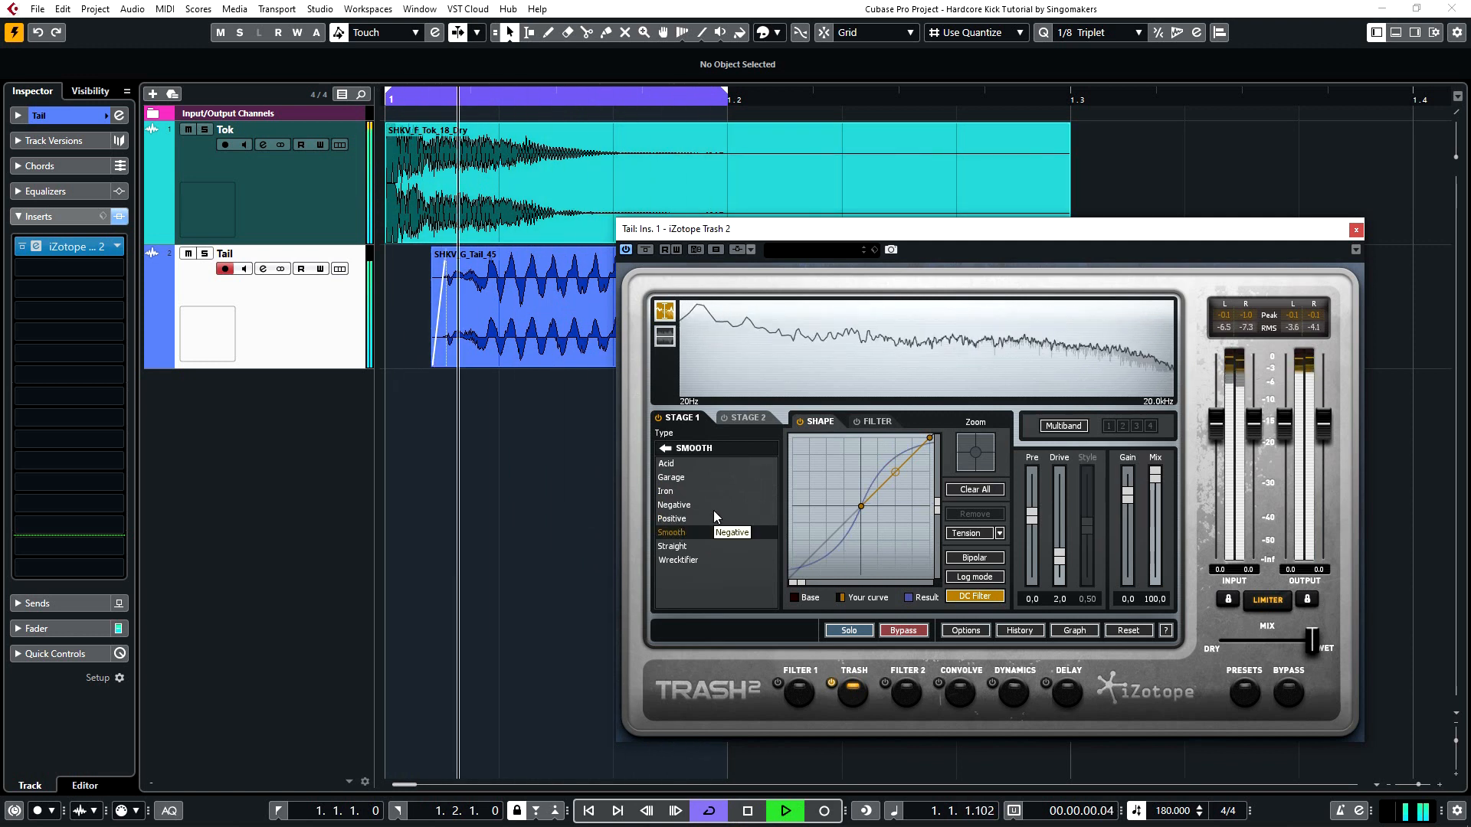
Step: Refine the Tail distortion with a mix about three-quarters wet, an upward-bent curve with a lowered midpoint, and +3.5 dB output
drag(1312, 642, 1291, 646)
drag(896, 472, 895, 457)
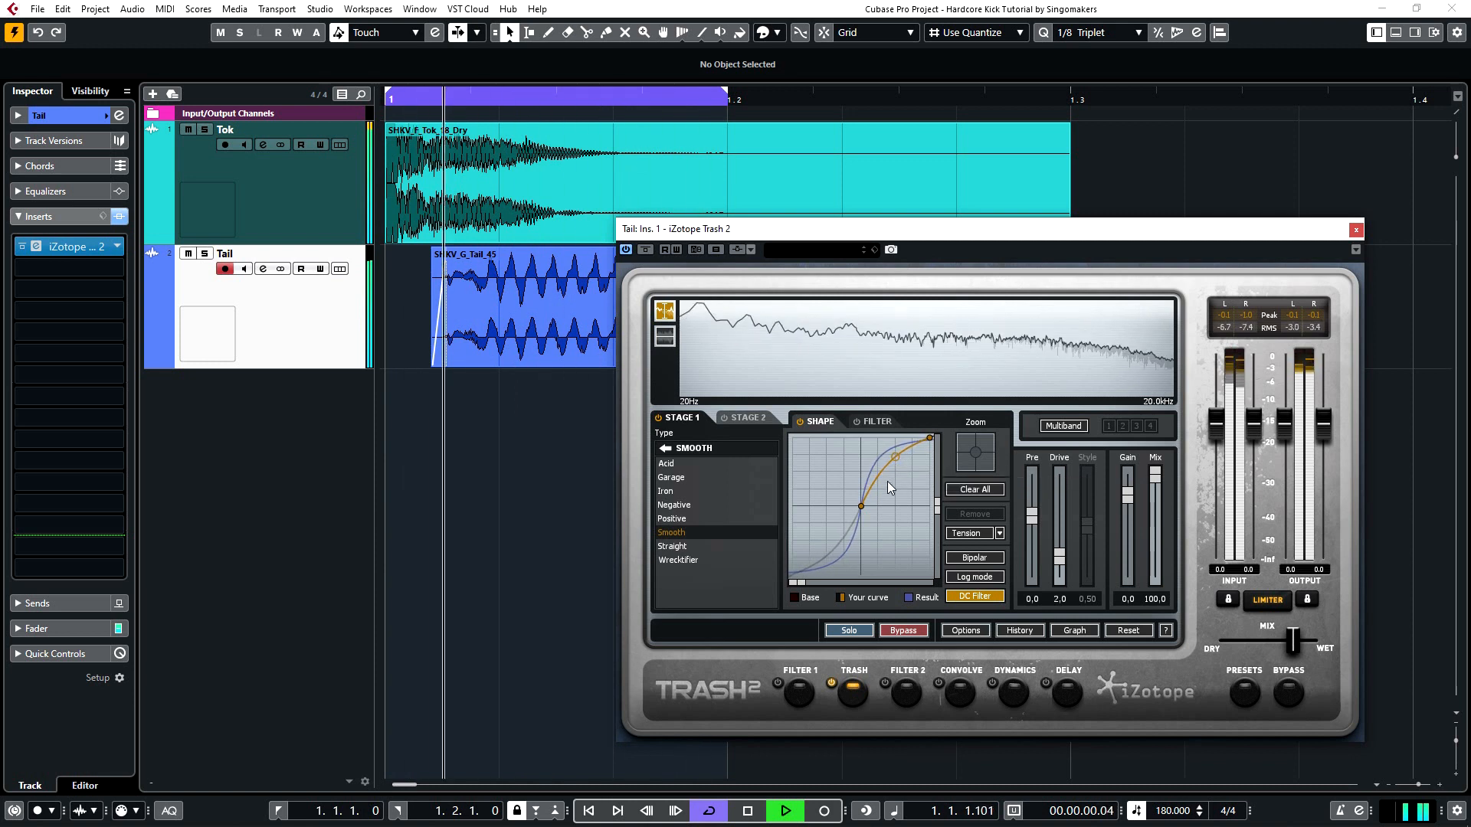
drag(861, 507, 861, 517)
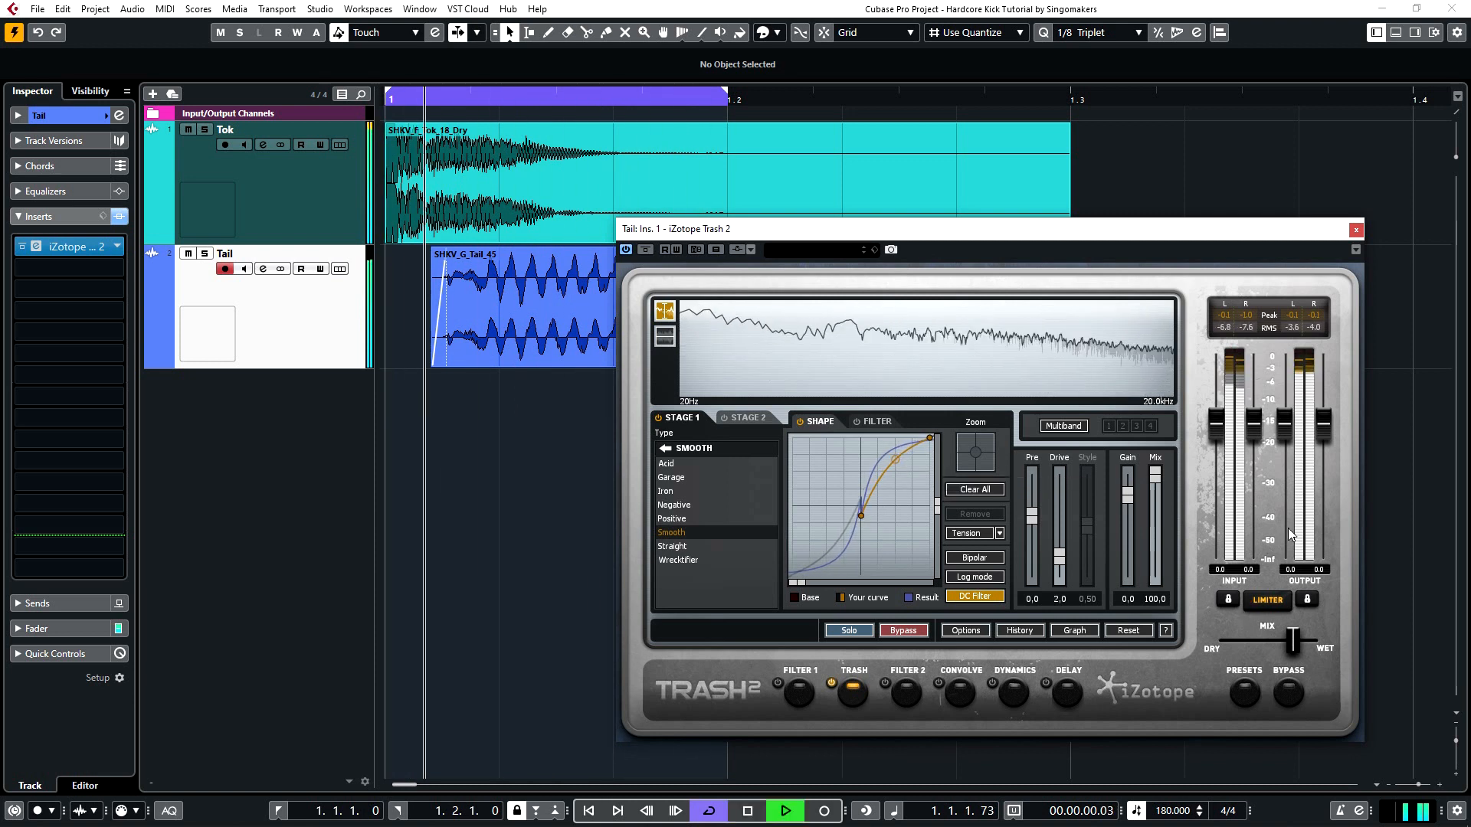
drag(1319, 438, 1320, 394)
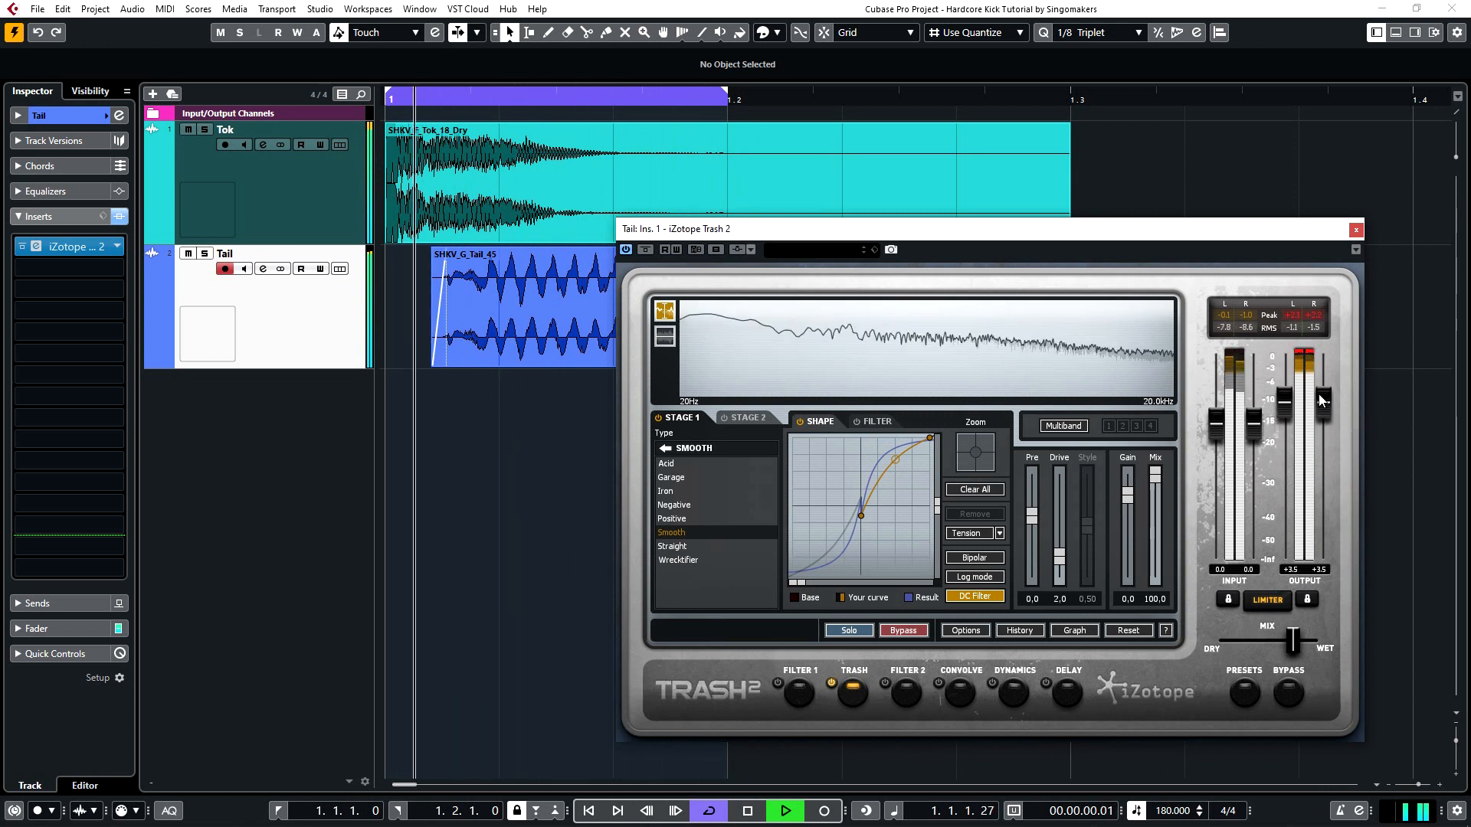
click(1355, 231)
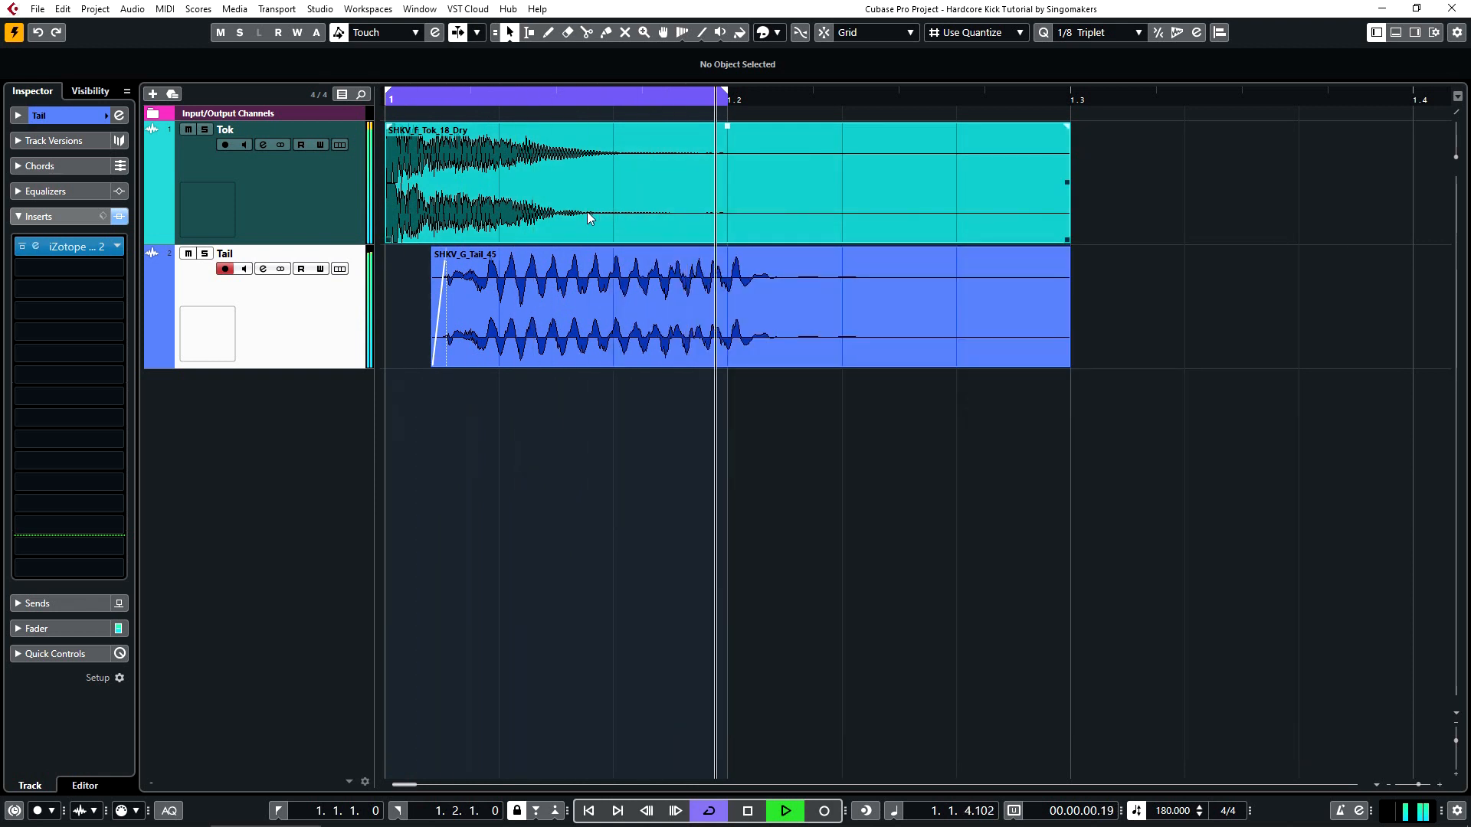
Step: Set the Tok track's volume to 3.20 dB during playback, and stop the playback
click(331, 196)
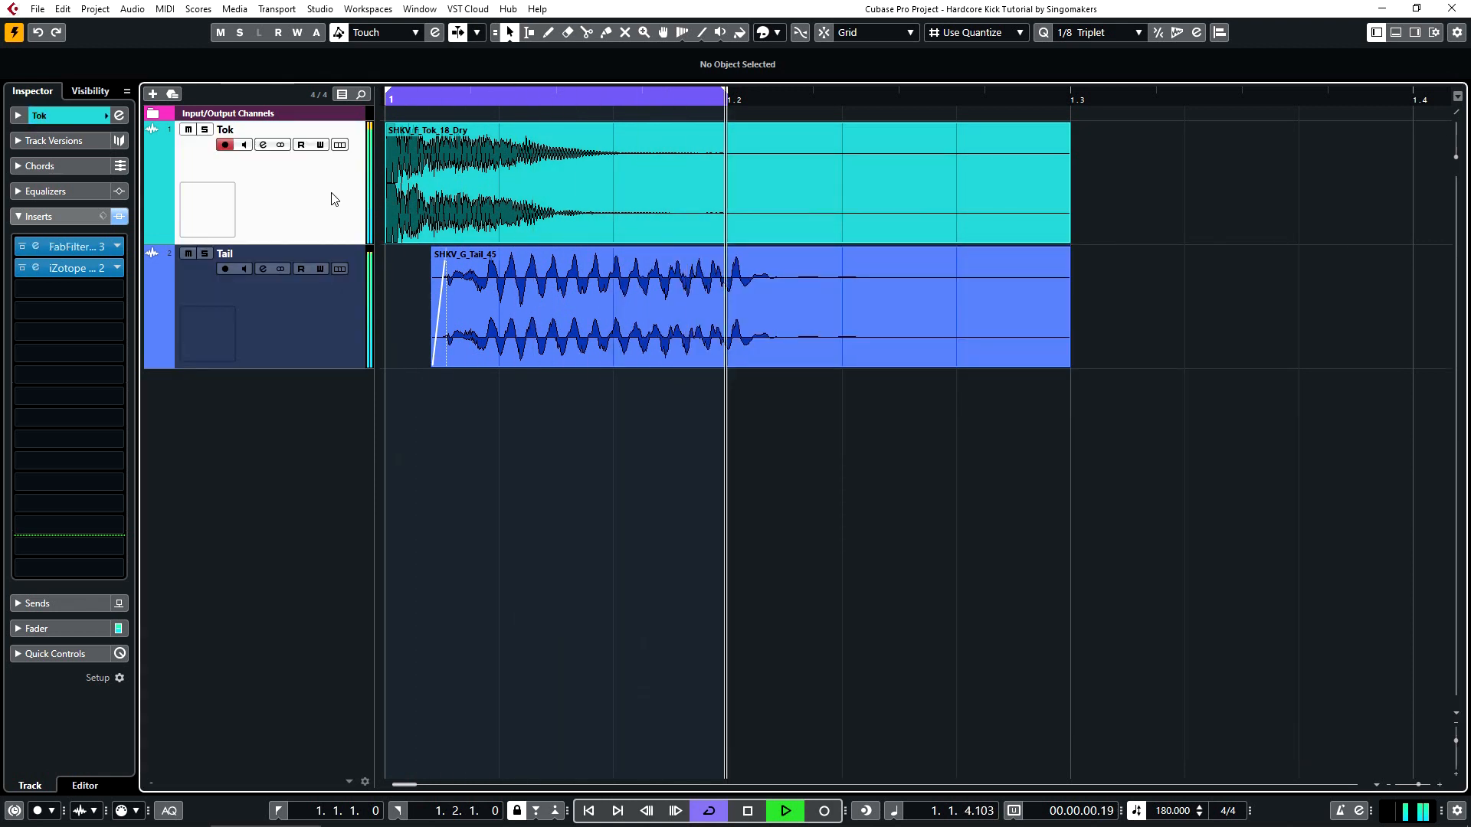
click(26, 117)
drag(114, 188, 117, 190)
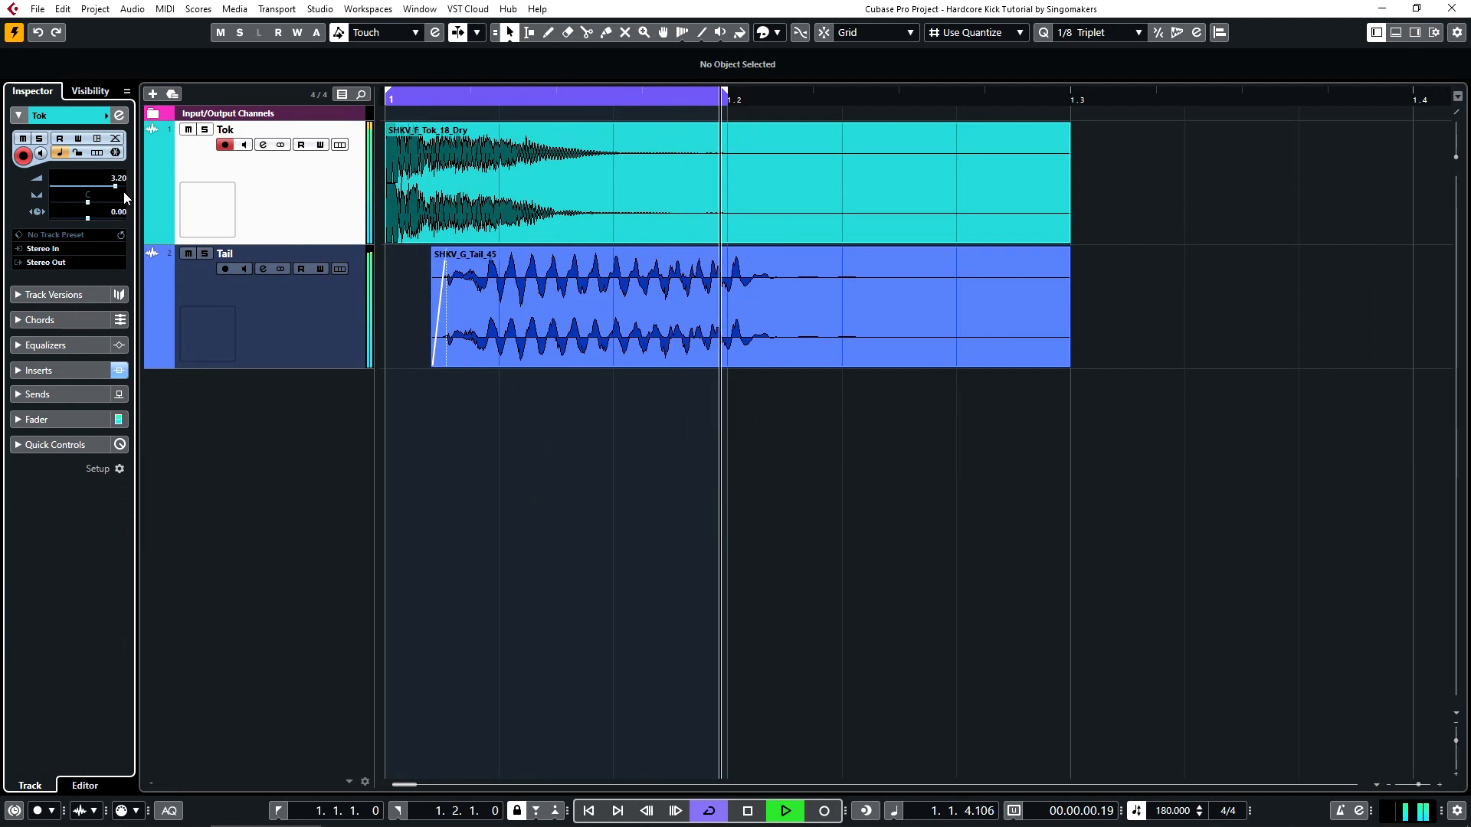
key(space)
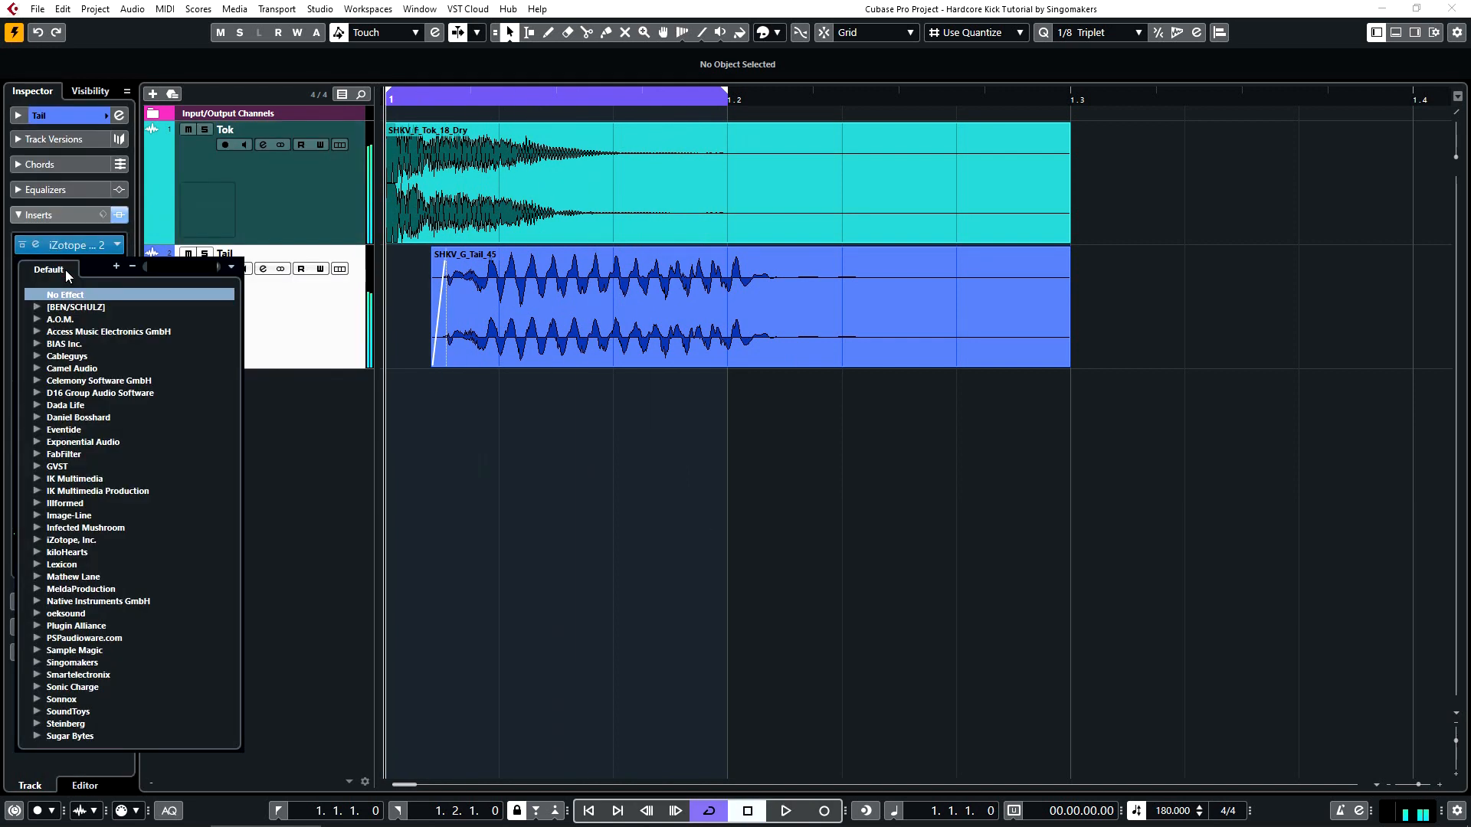
Step: Insert FabFilter Pro-Q 3 in the Tail track's second effect slot and place its window below the clips
text(eq)
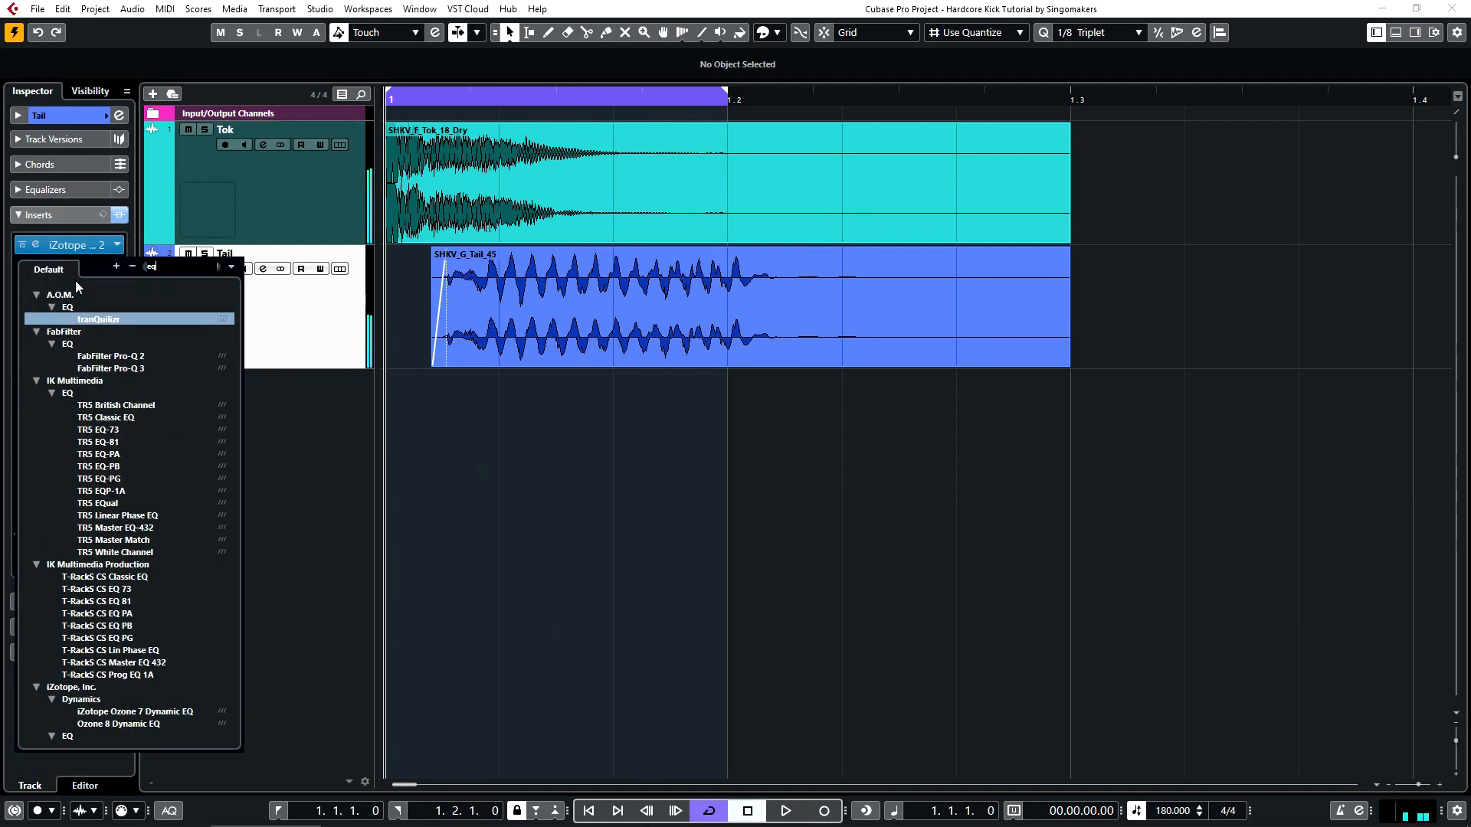
click(136, 370)
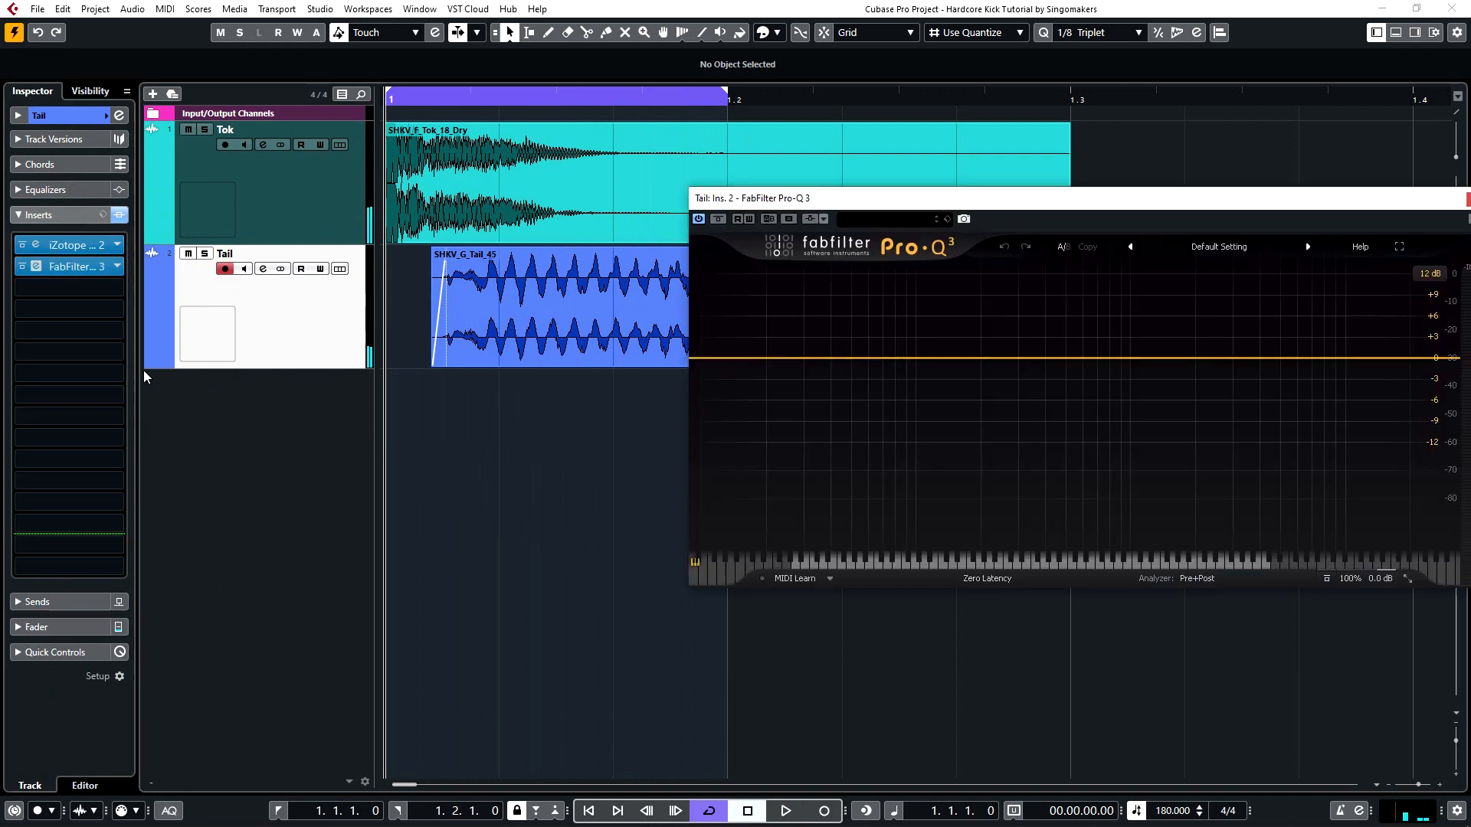
drag(1033, 207, 832, 385)
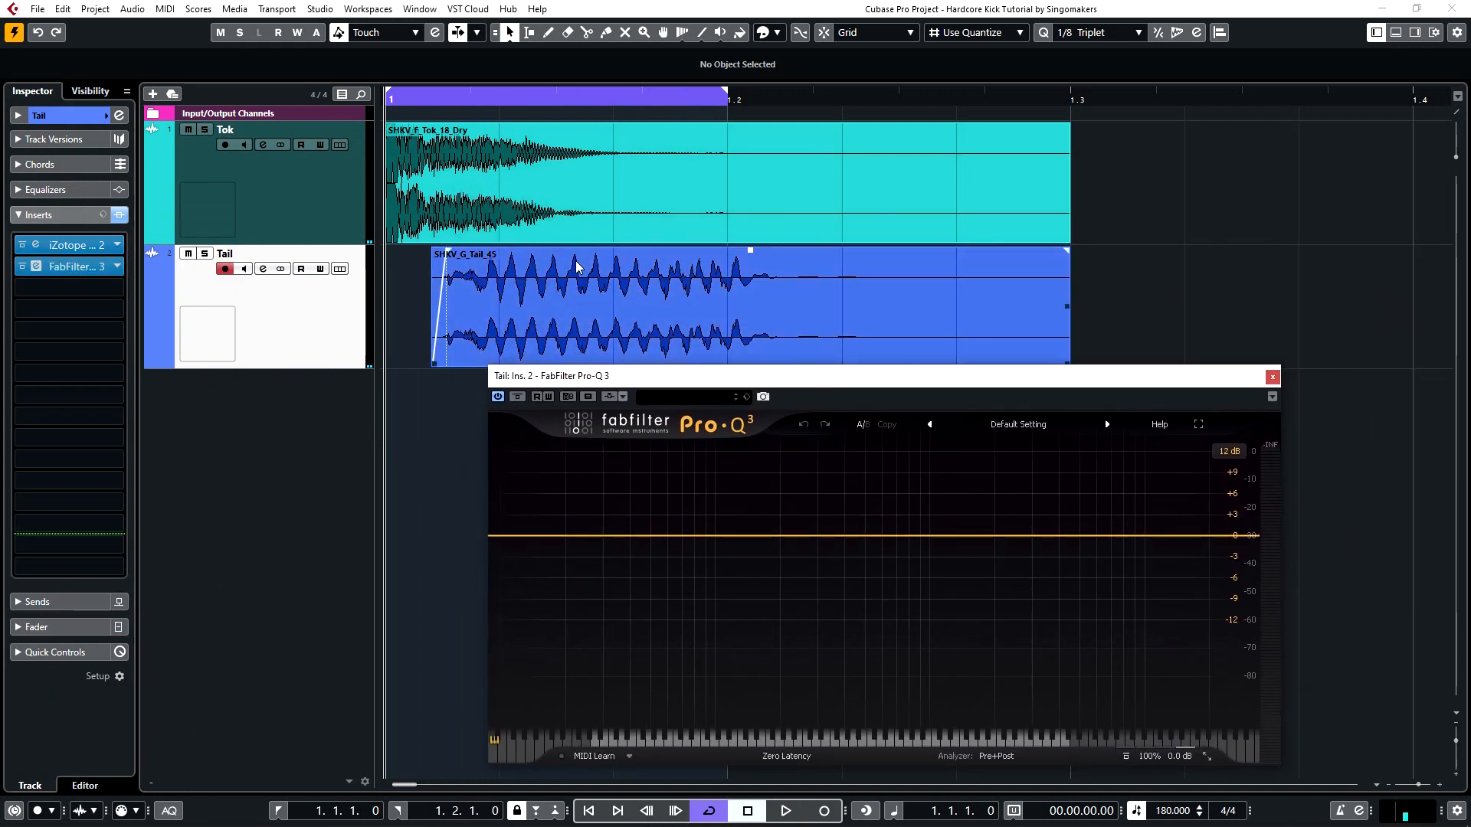
Step: Add a narrow bell cut of about 12 dB in the Tail EQ's upper frequencies and audition it
click(927, 499)
drag(926, 499, 1031, 577)
key(space)
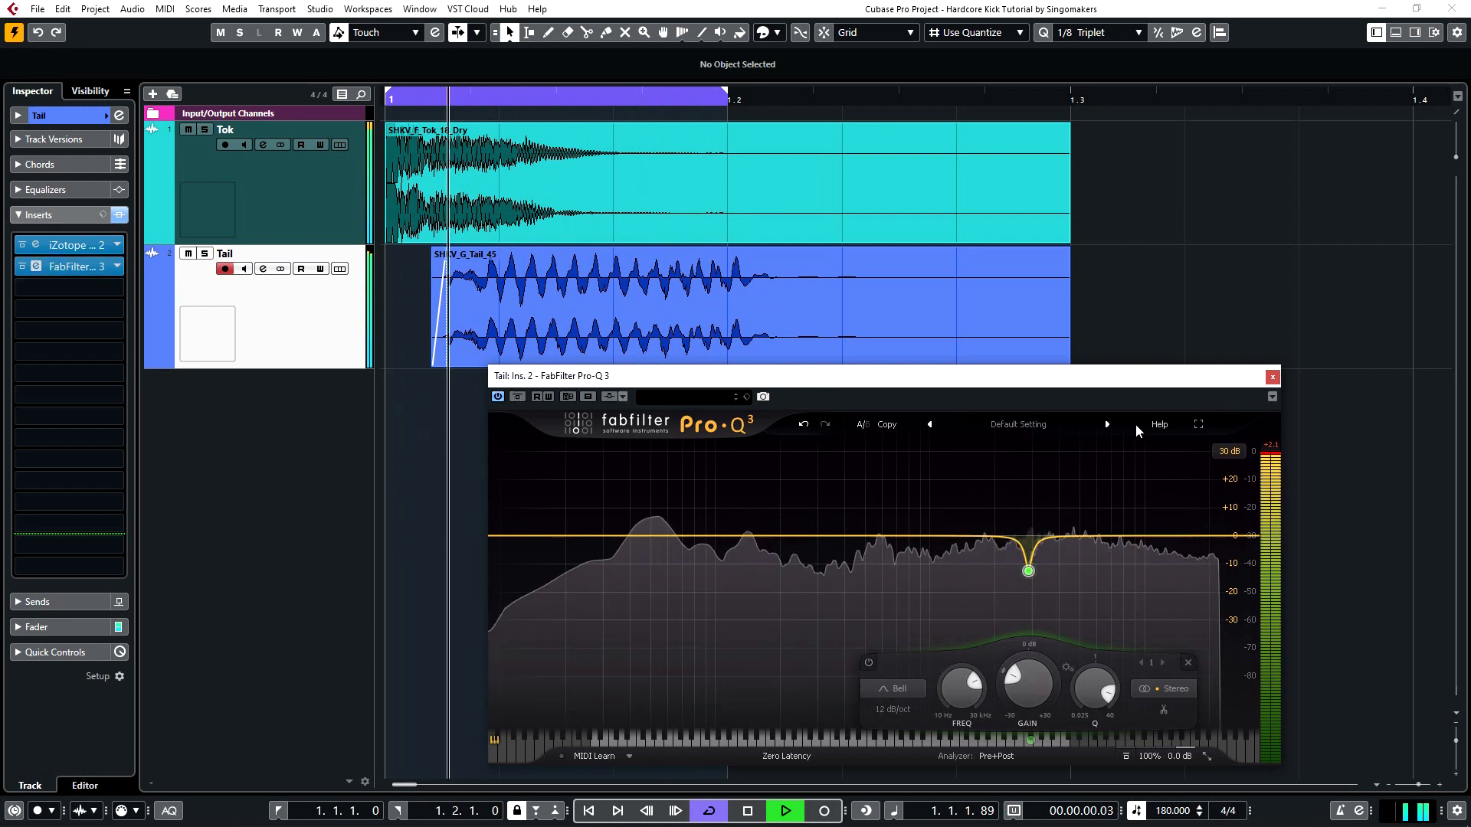
key(space)
Step: Add a stereo audio track named Punch and place it between the Tok and Tail tracks
right_click(302, 426)
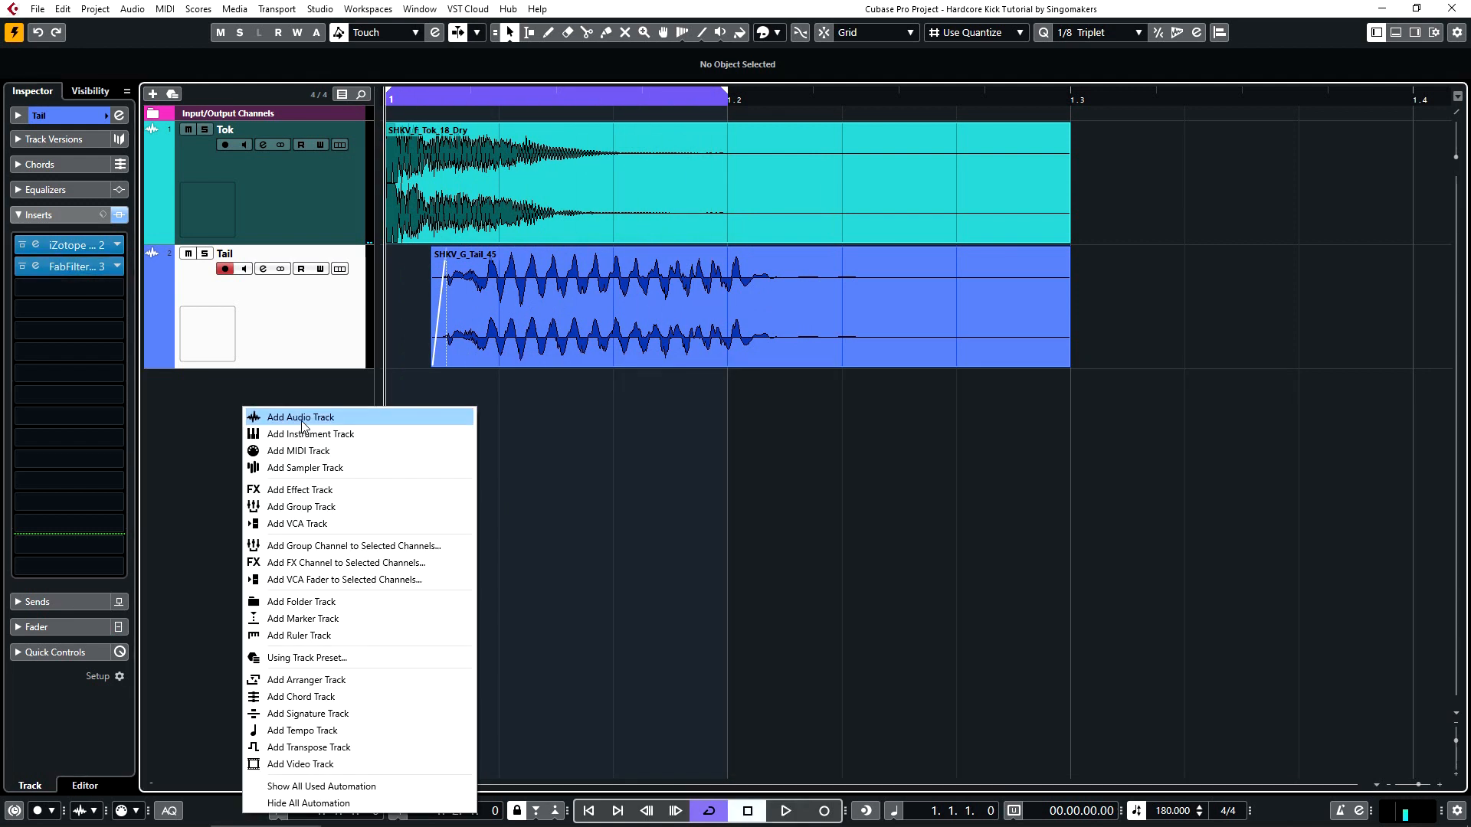
click(302, 417)
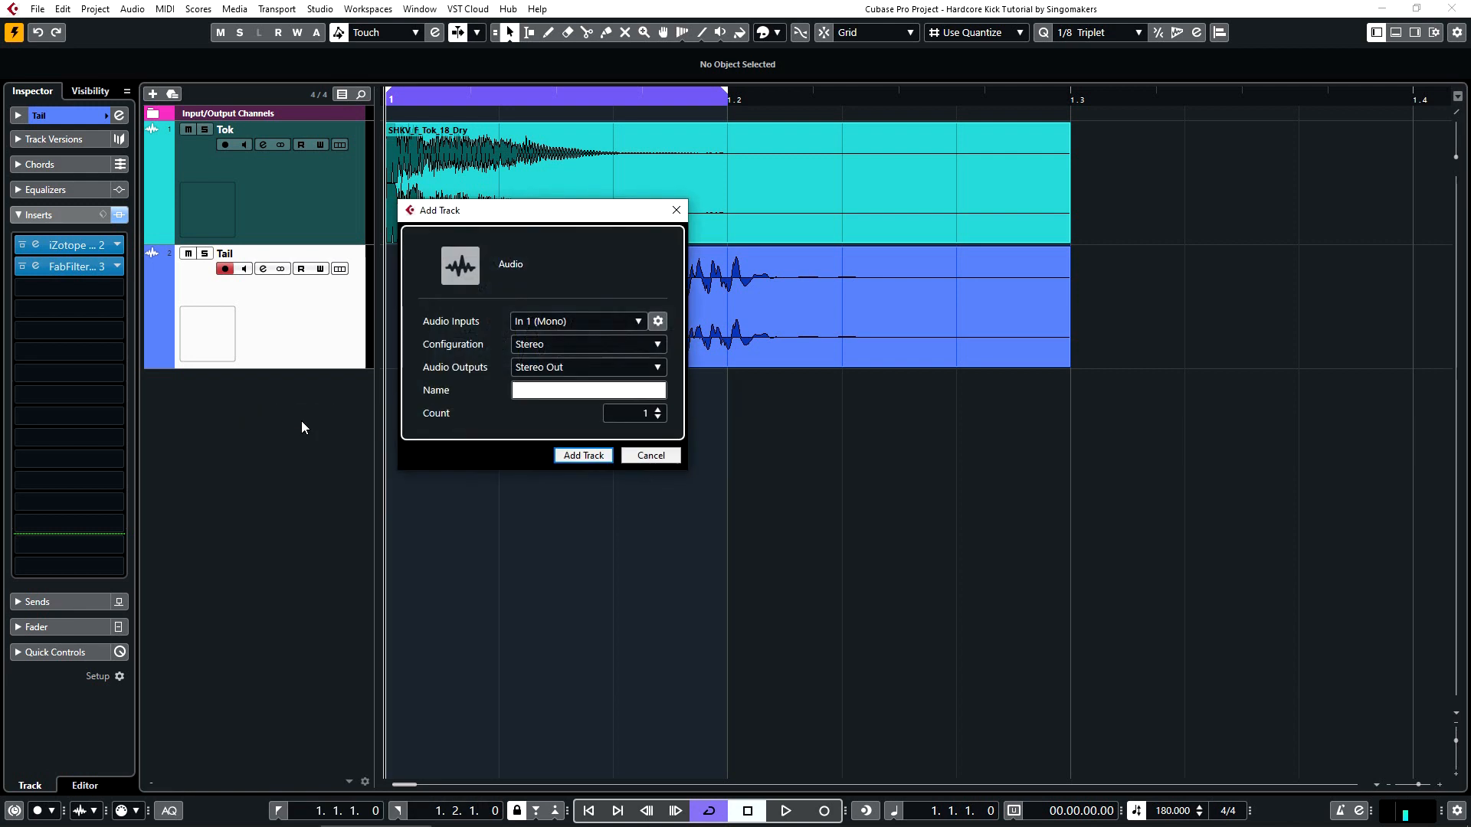
click(609, 456)
drag(287, 454, 285, 345)
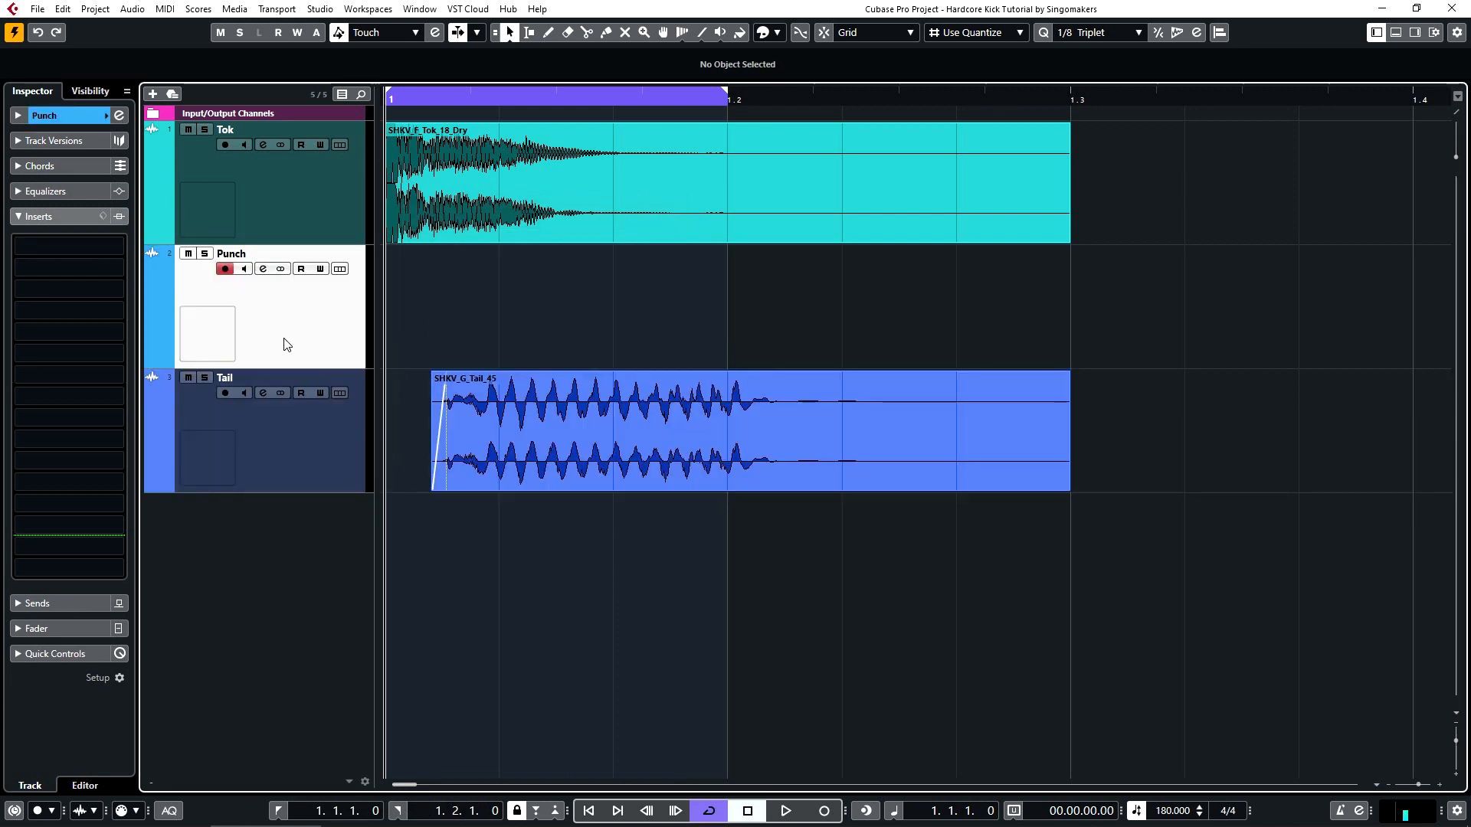
Step: Colour the Punch track purple and the Tail track yellow
click(108, 117)
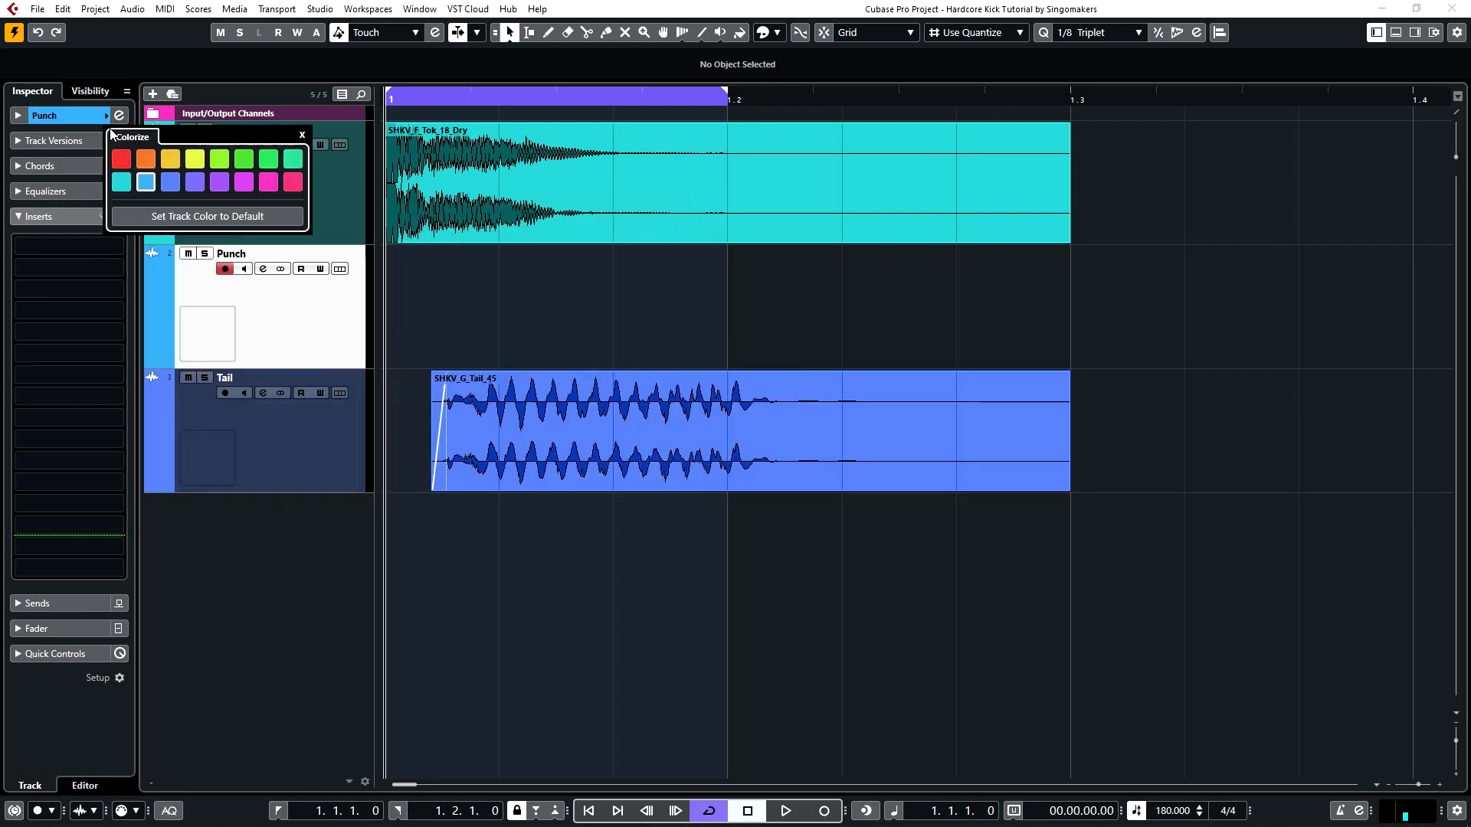
click(196, 181)
click(303, 420)
click(108, 116)
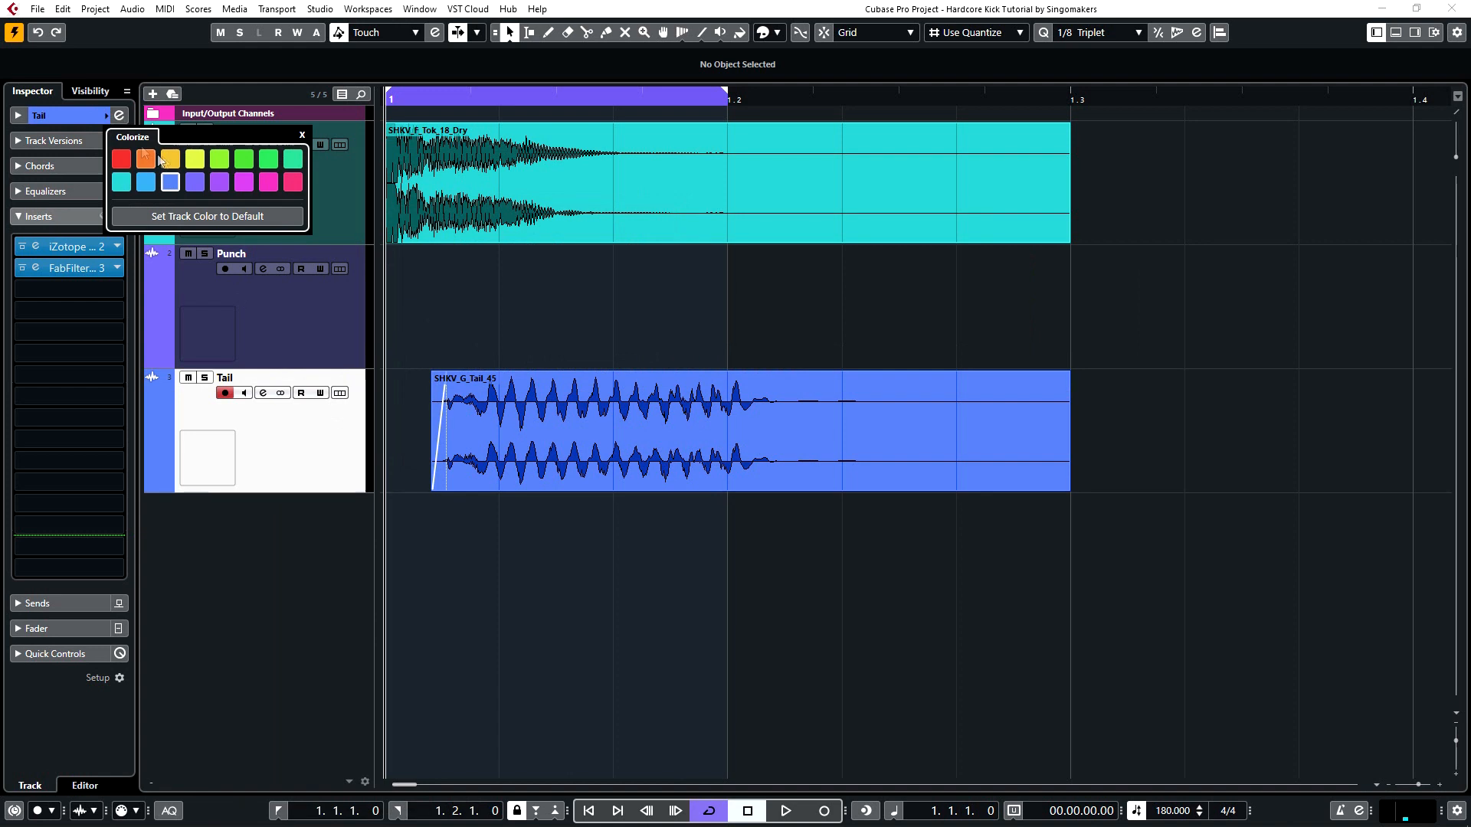
click(170, 159)
Step: Start an audio import for the Punch track and browse to the SHKV_Toks sample folder
click(344, 323)
key(ctrl+i)
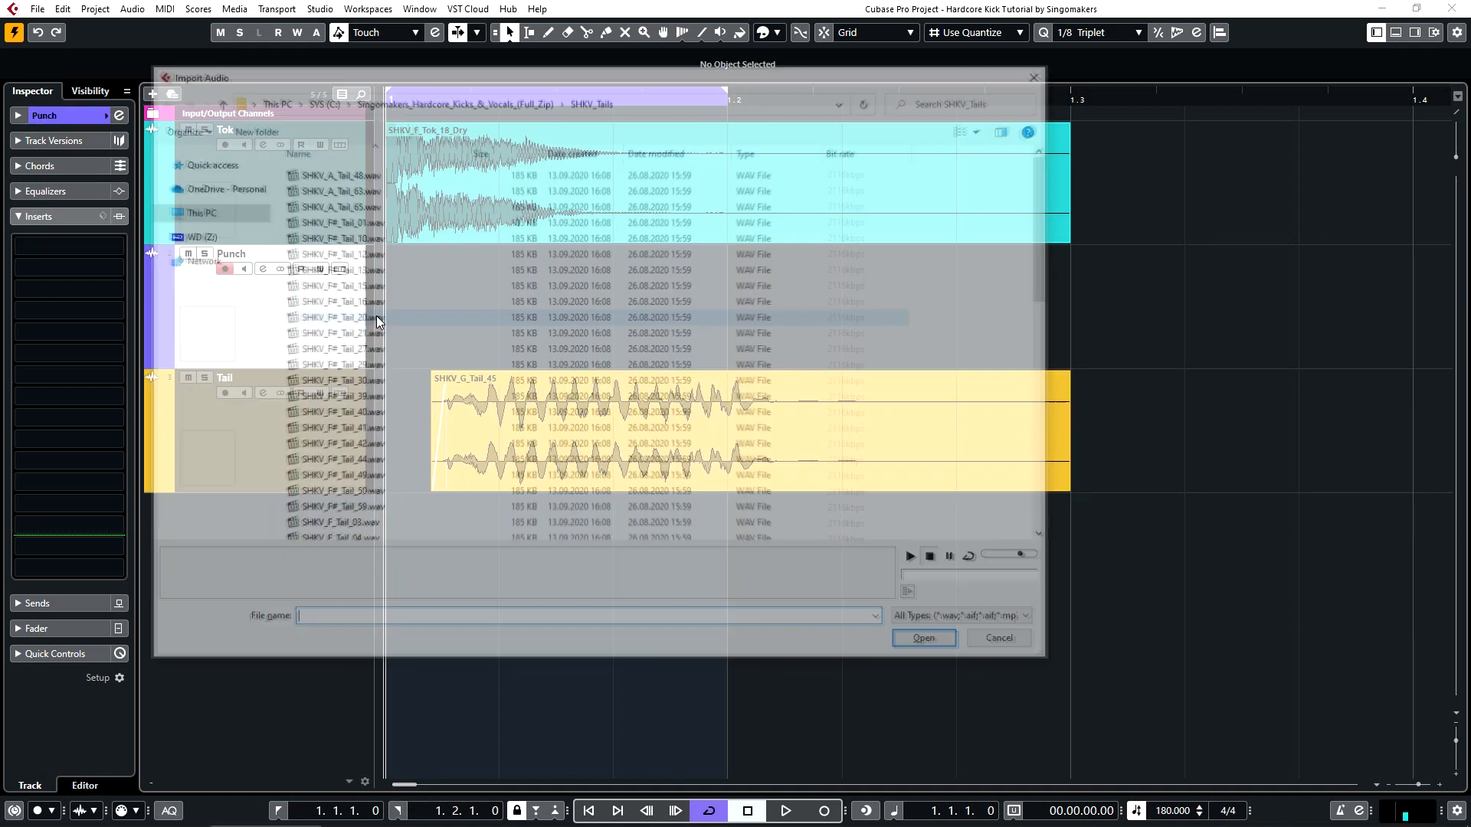
click(515, 100)
double_click(337, 288)
Step: Audition several tok samples and import SHKV_F#_Tok_16.wav onto the Punch track
click(363, 257)
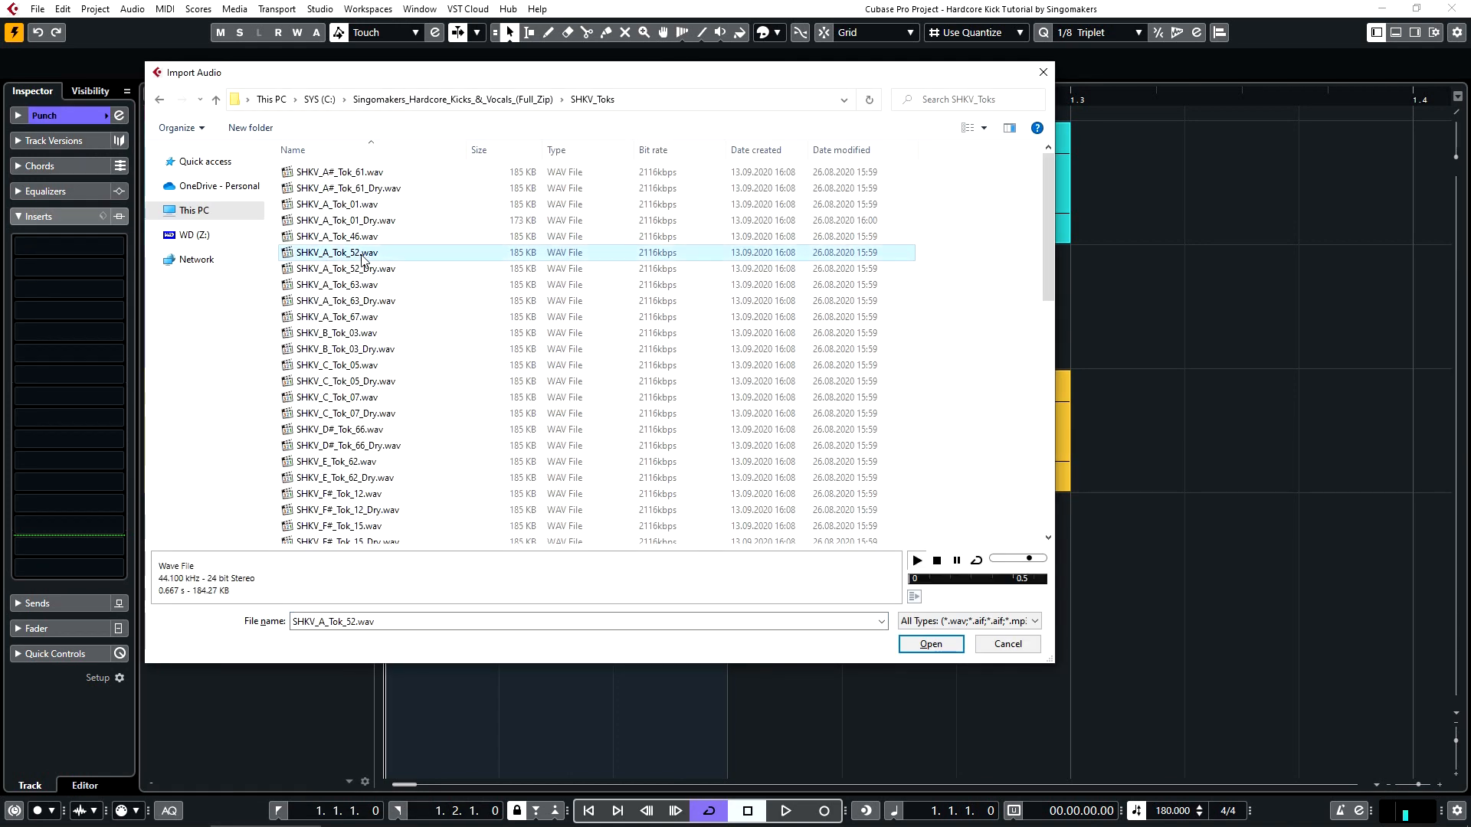
click(357, 244)
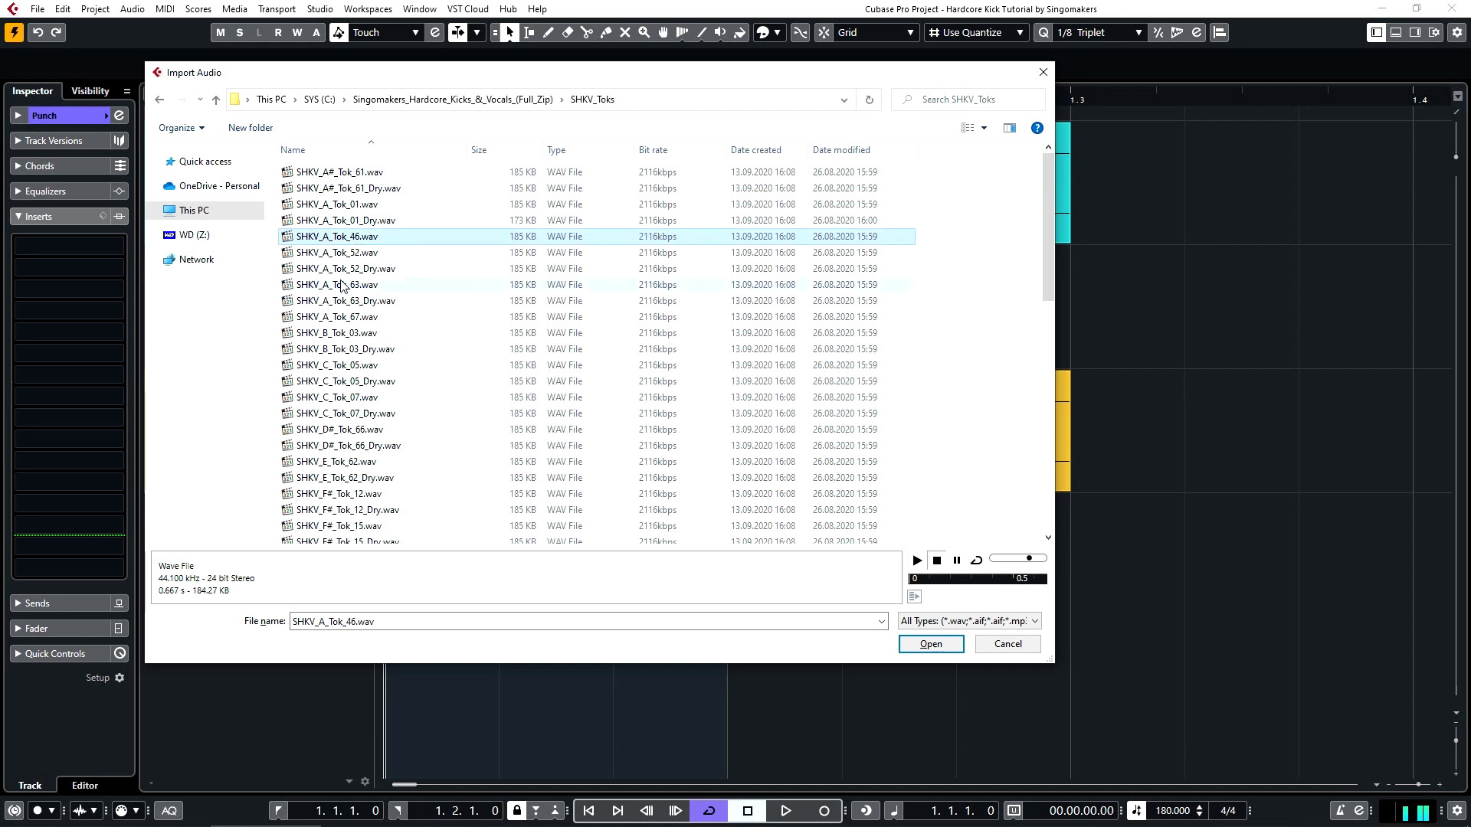
click(354, 337)
click(363, 399)
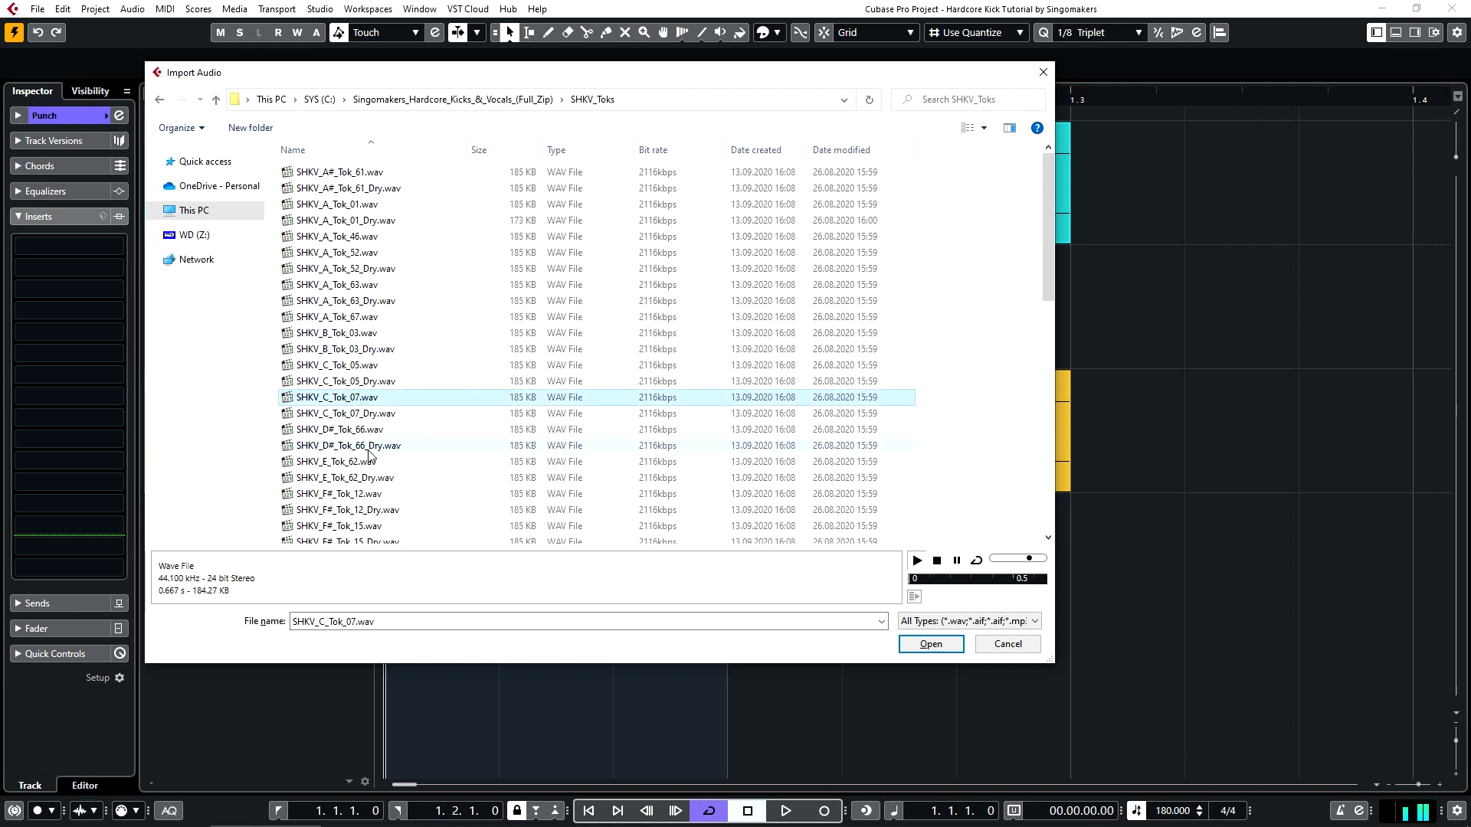
click(371, 461)
scroll(371, 445, down, 3)
click(351, 392)
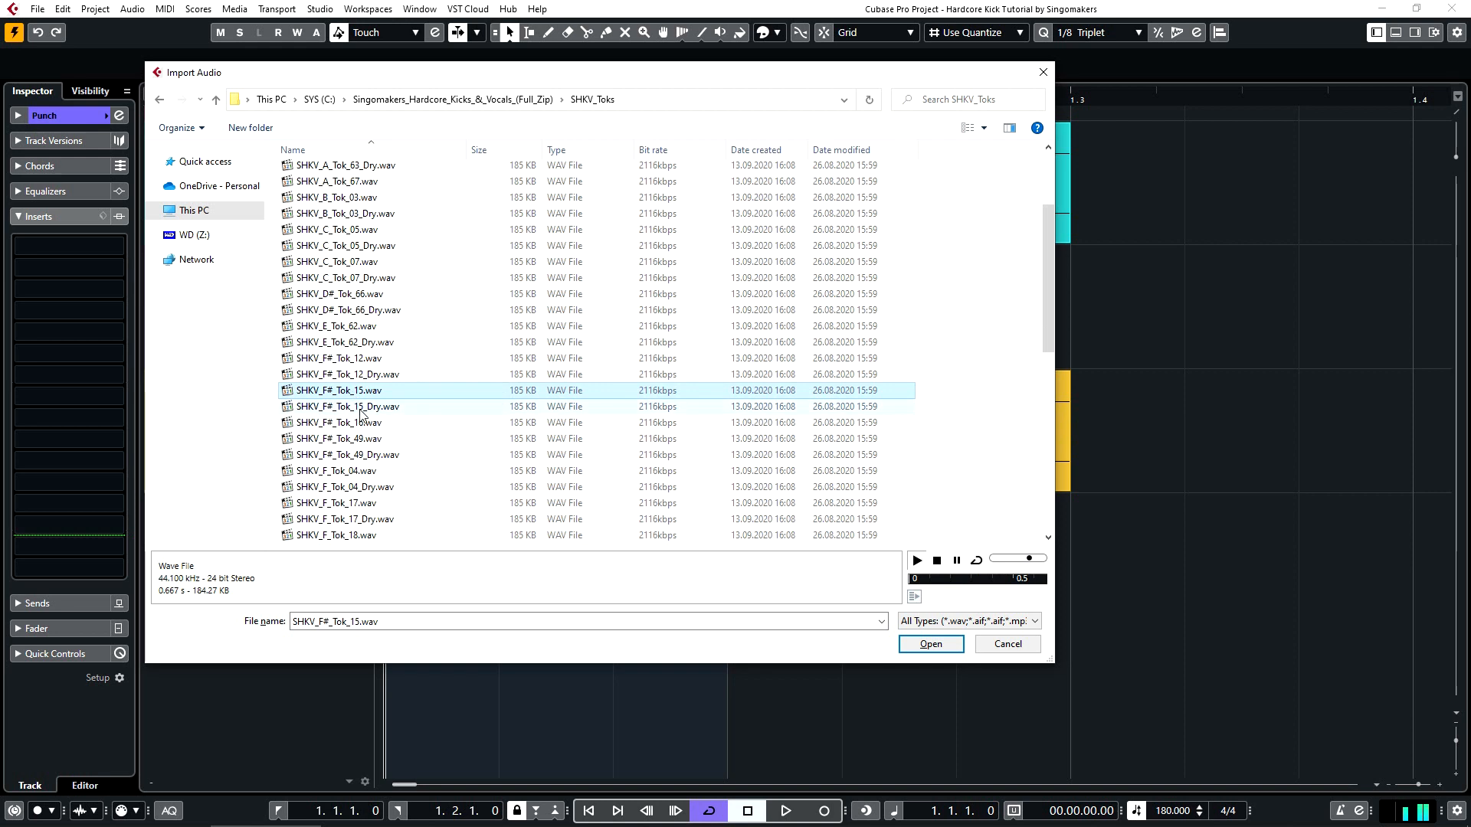
click(360, 424)
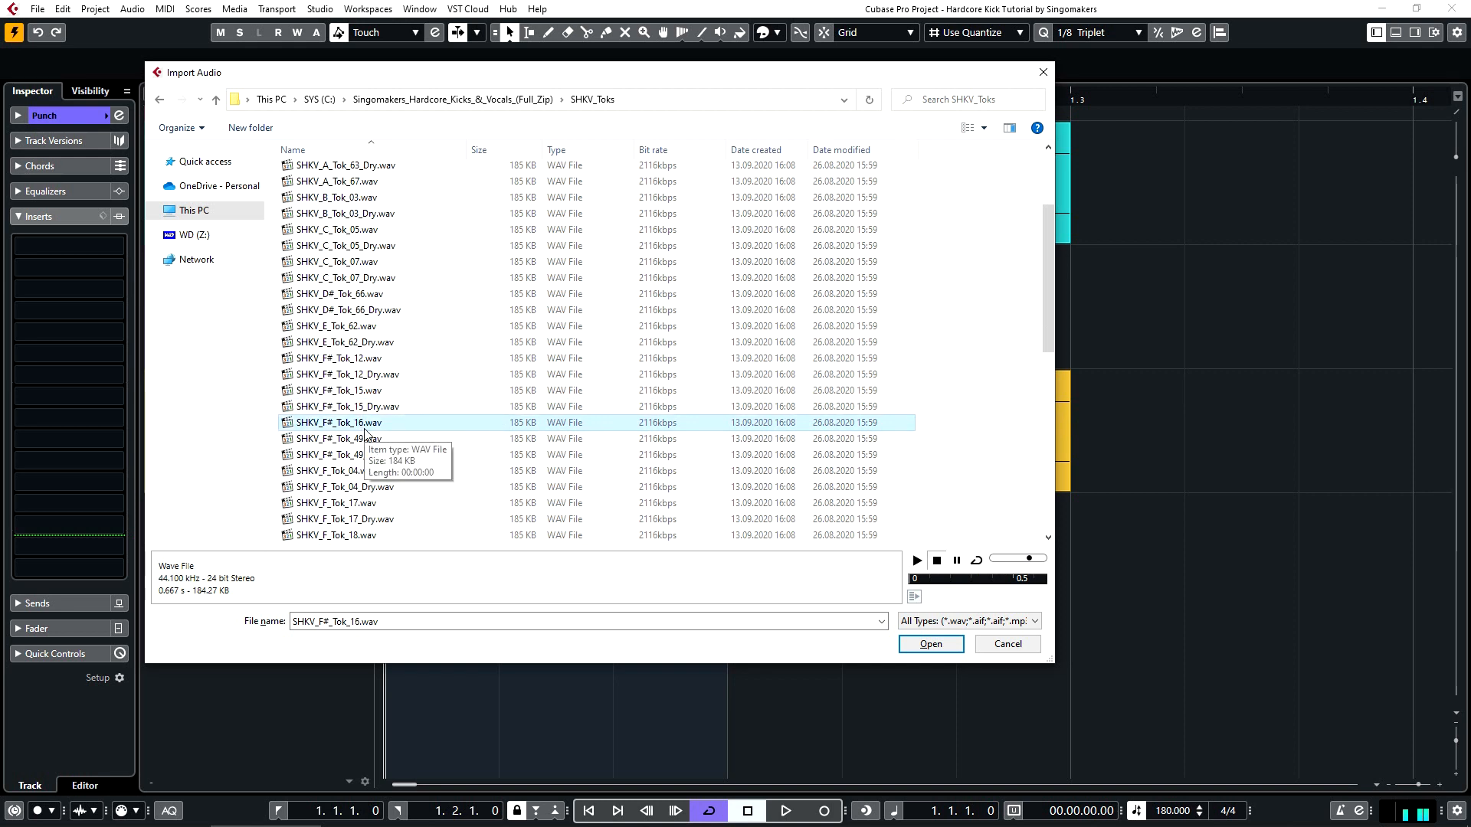
double_click(350, 424)
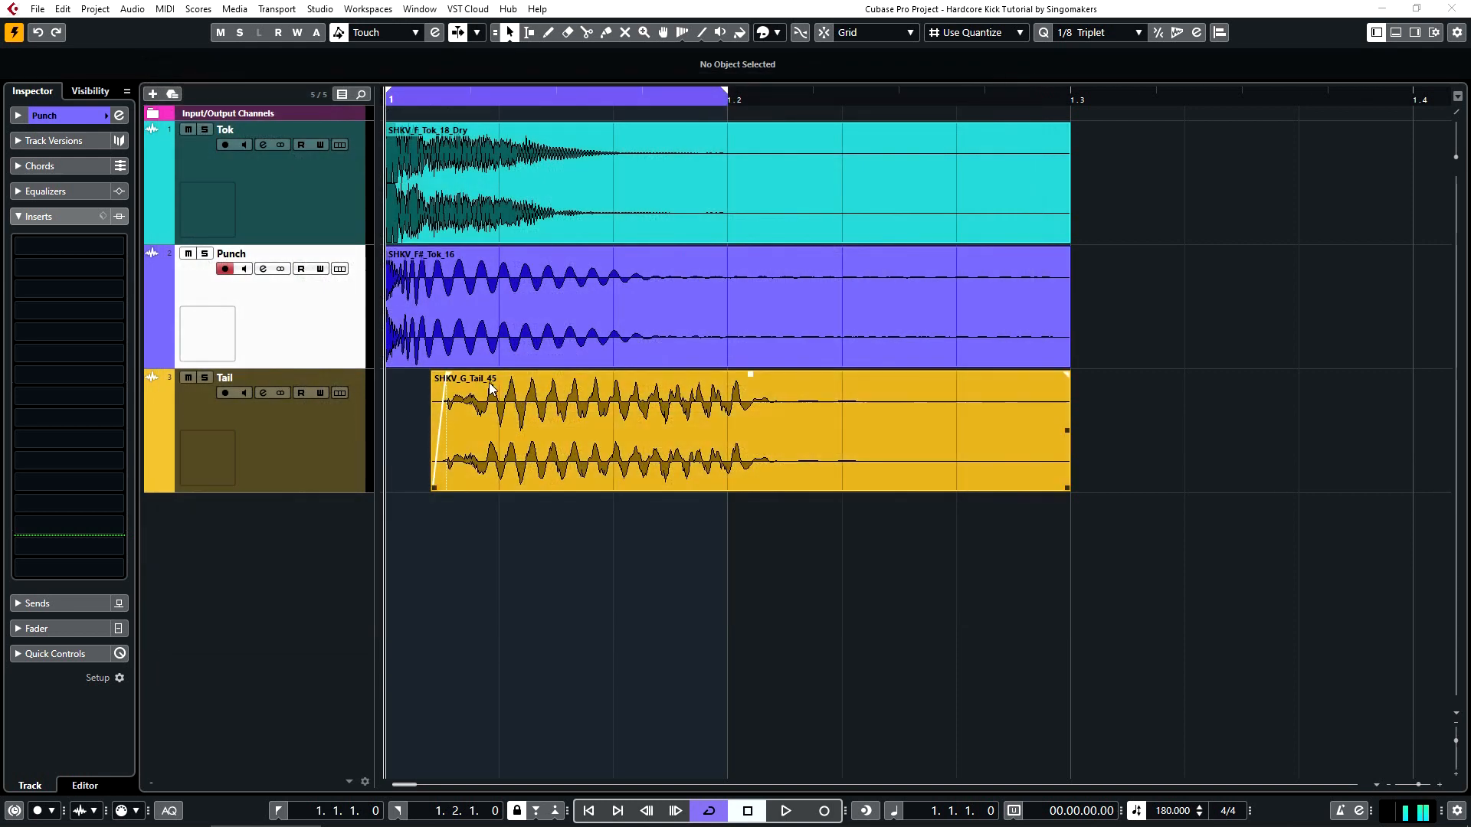
Step: Solo the Punch track and audition the imported sample
click(205, 259)
key(space)
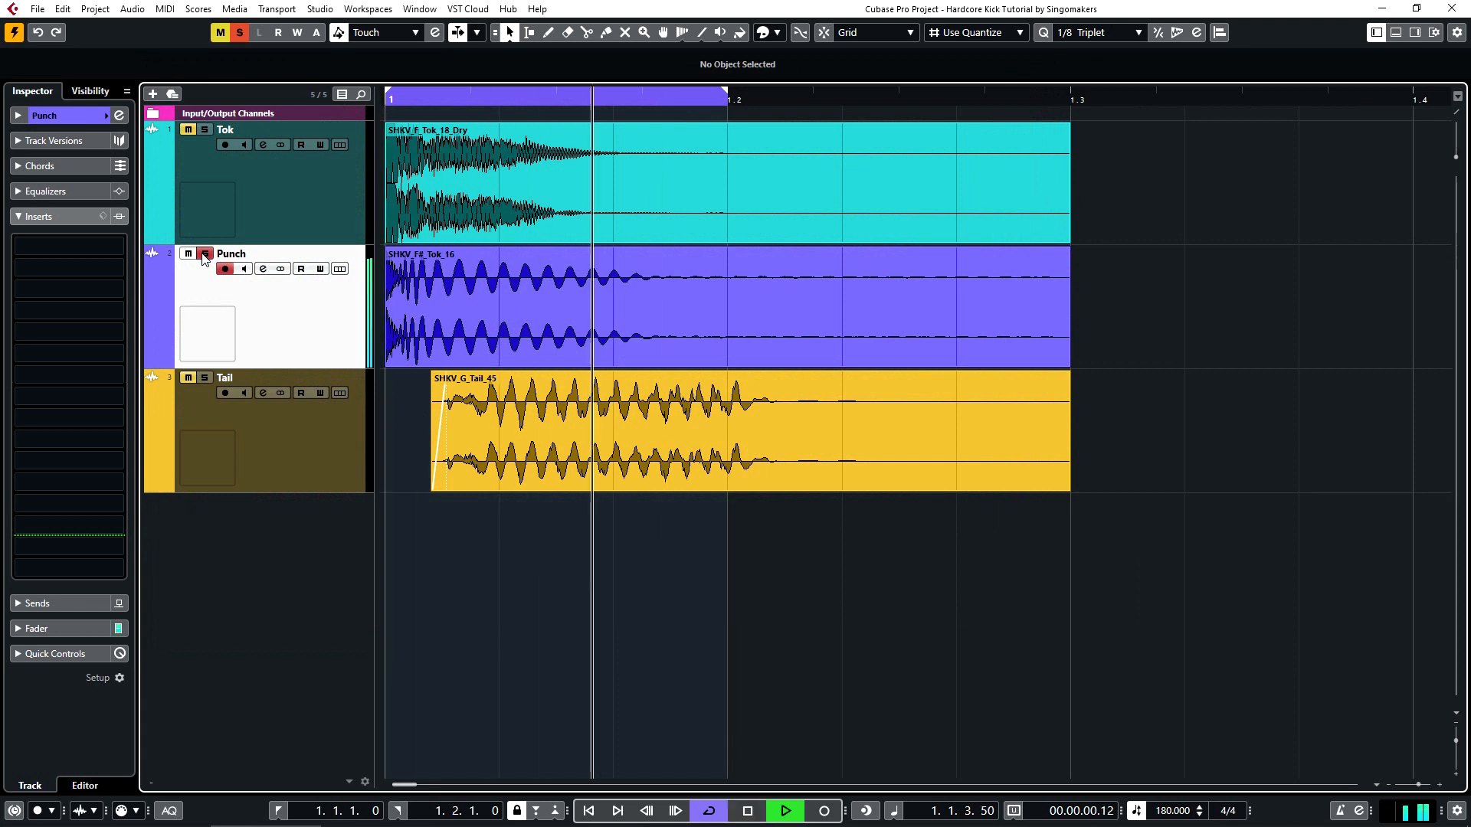
key(space)
Step: Cut off the Punch clip's end, shorten it to 1.1.2.69 with a 0.0.0.88 fade-out, and audition it
alt+click(627, 302)
click(665, 304)
key(Delete)
drag(625, 363, 520, 363)
drag(515, 252, 450, 257)
key(space)
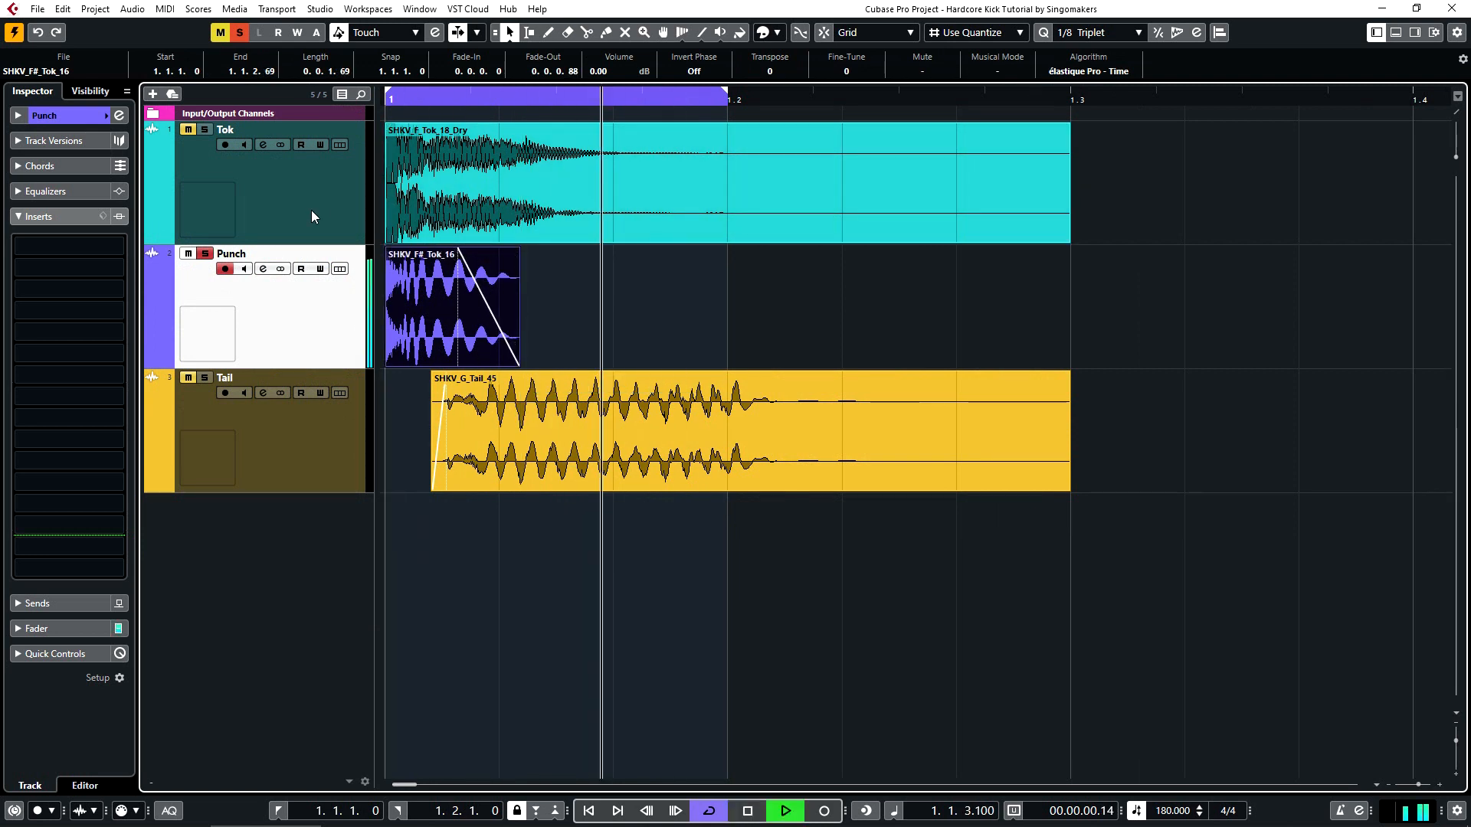
key(space)
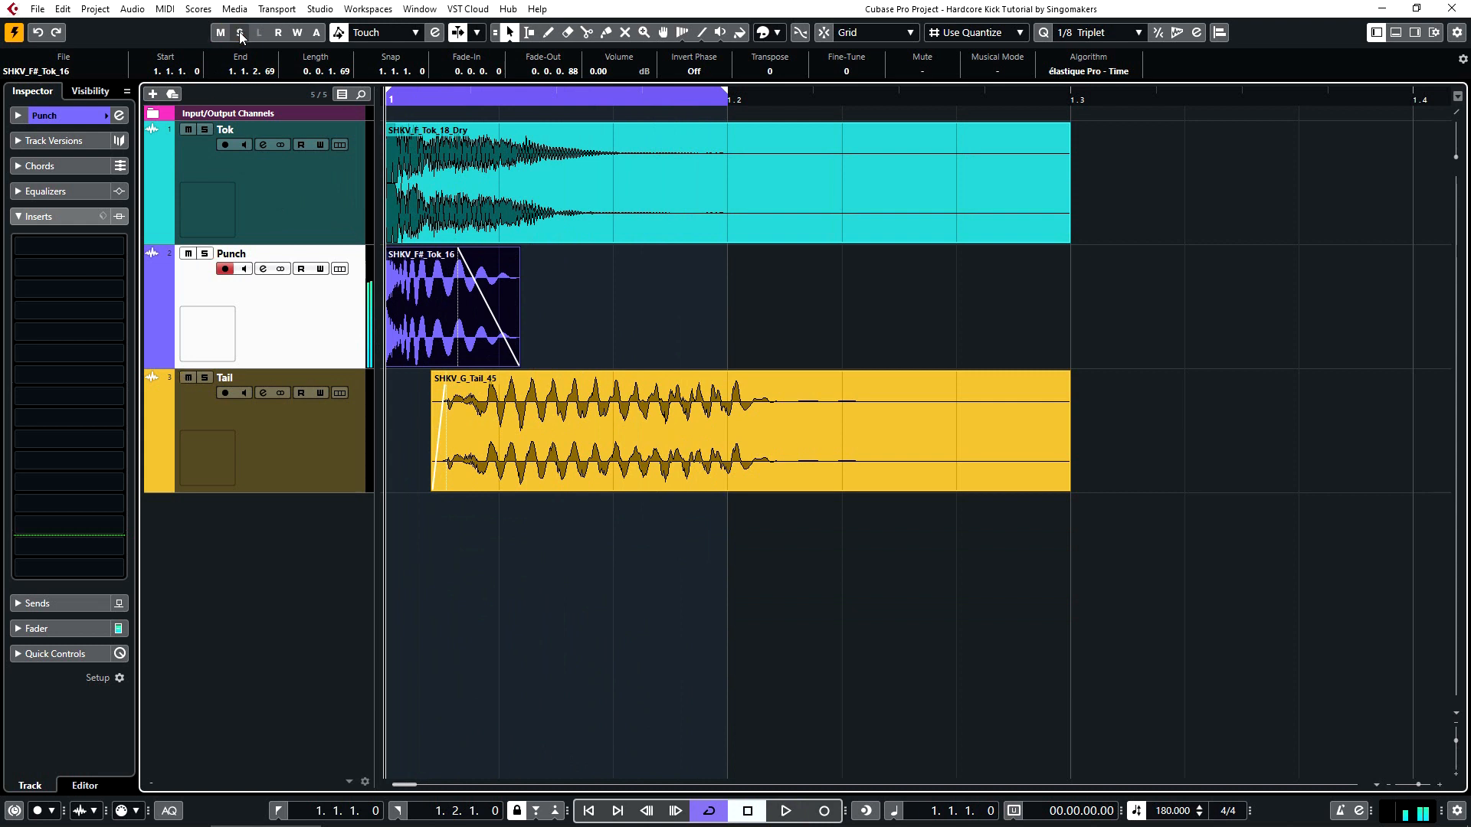
Step: Play all three layers together and compare the kick with the Punch track muted and unmuted
key(space)
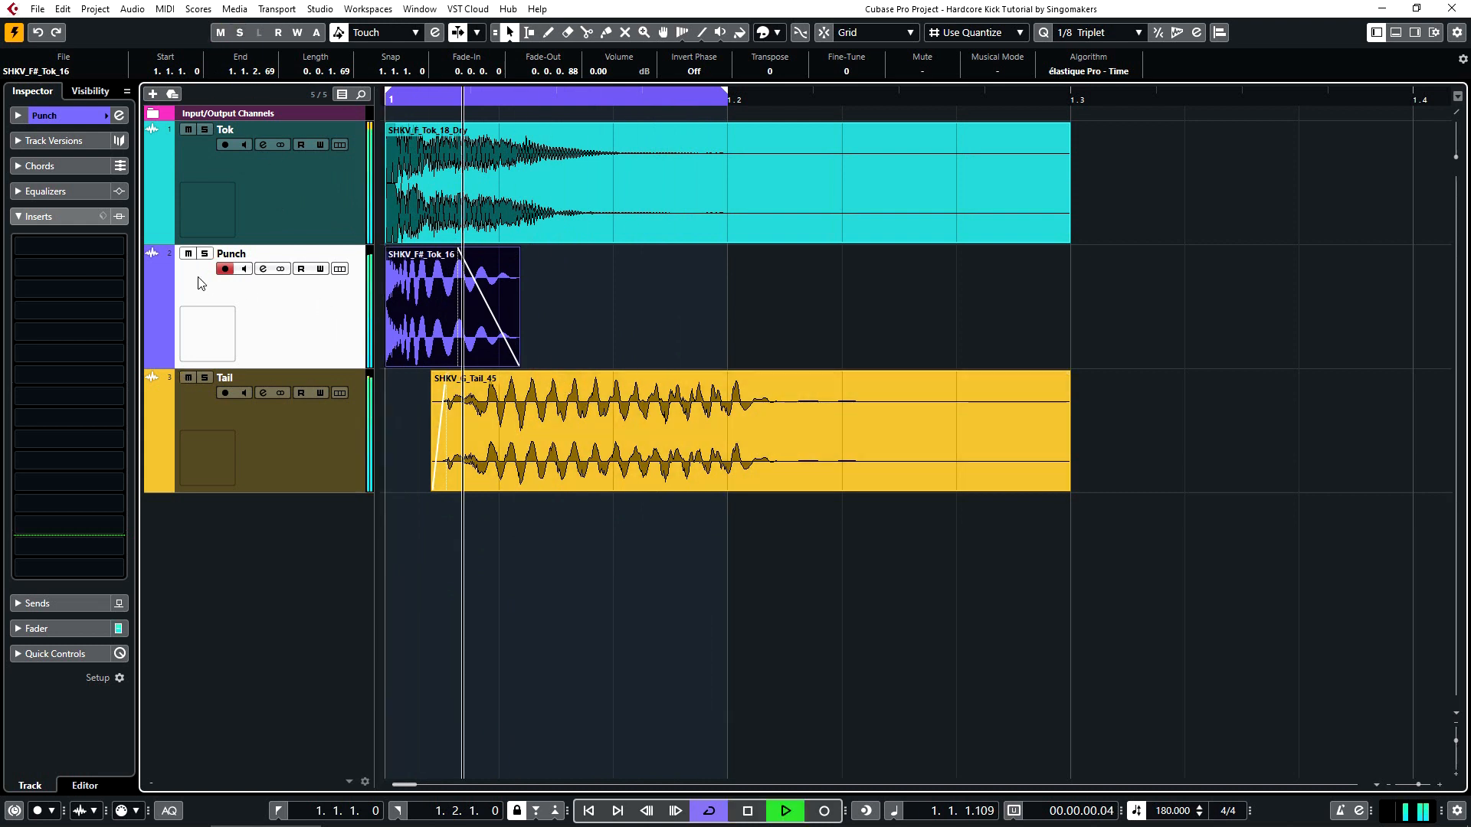
click(190, 256)
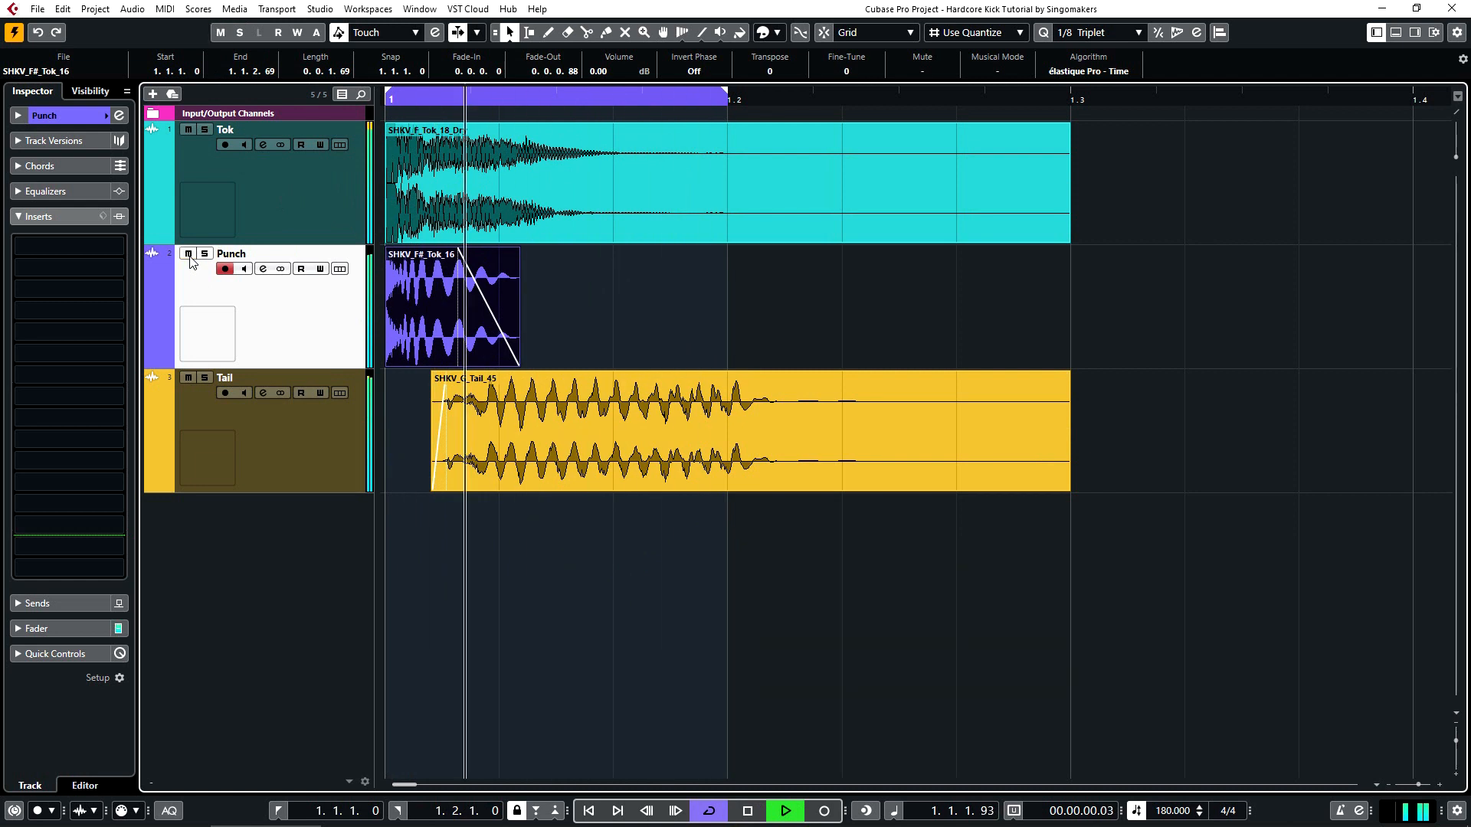
click(189, 254)
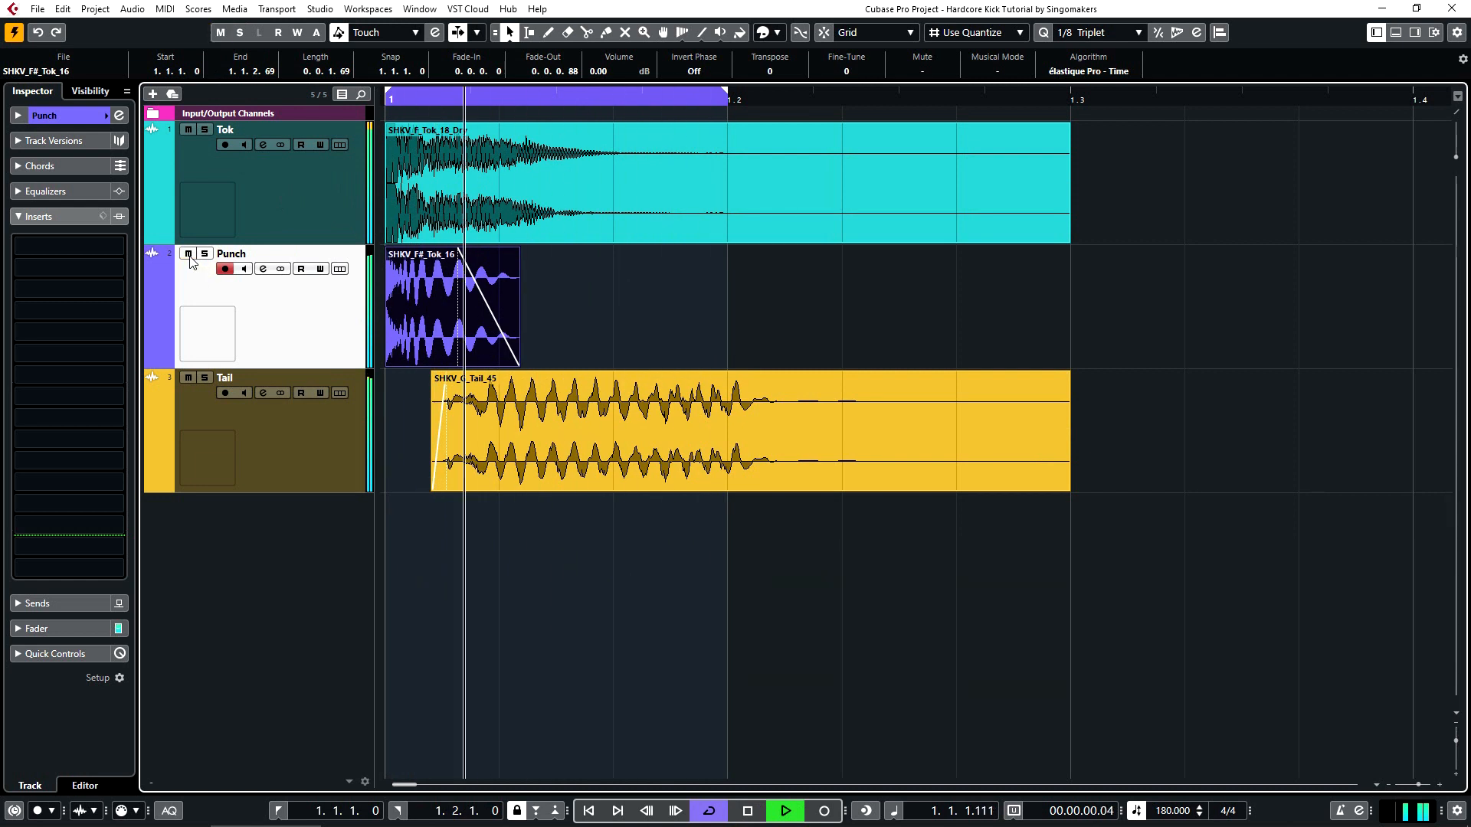
click(189, 254)
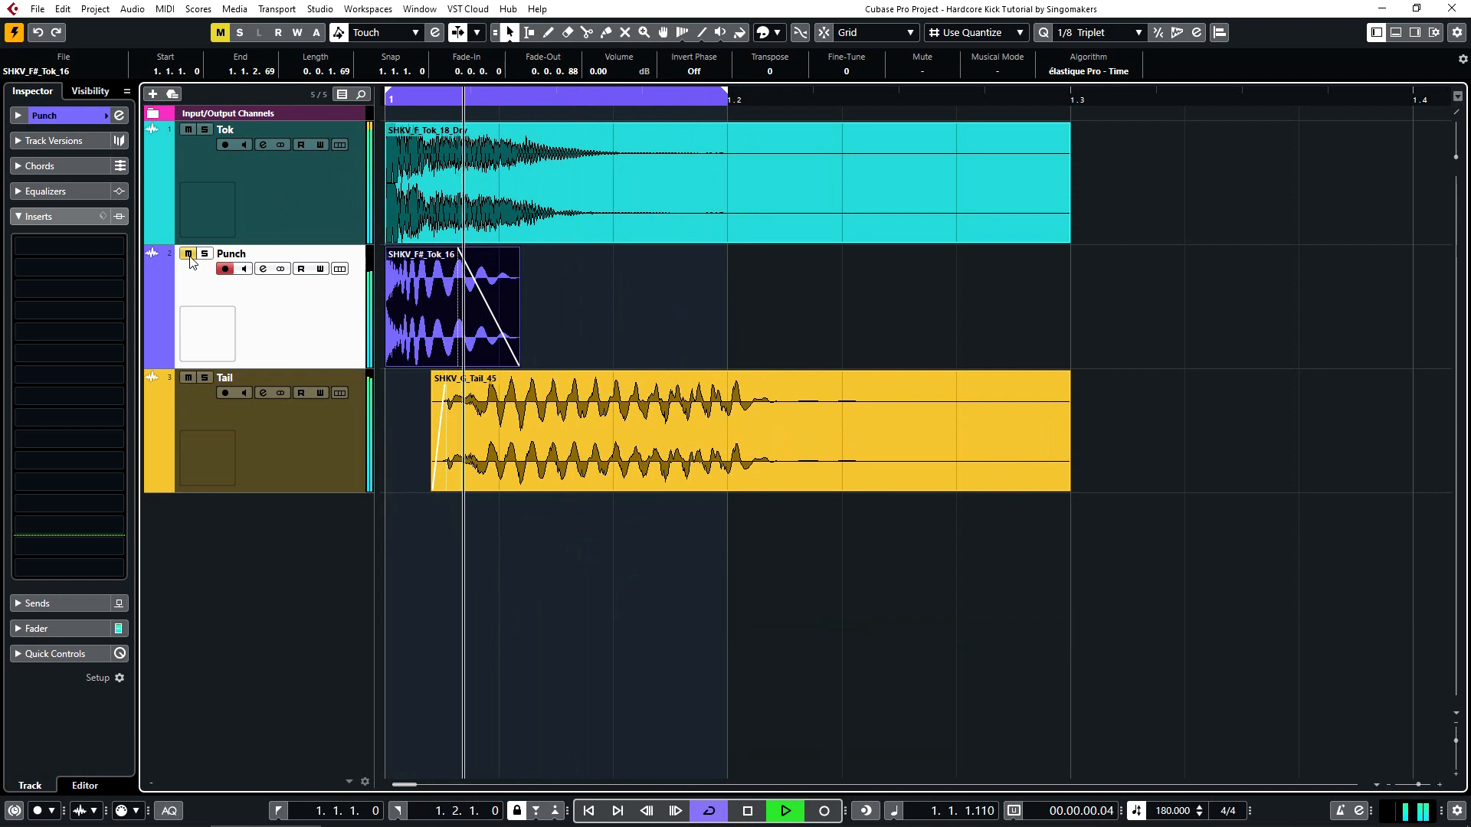
key(space)
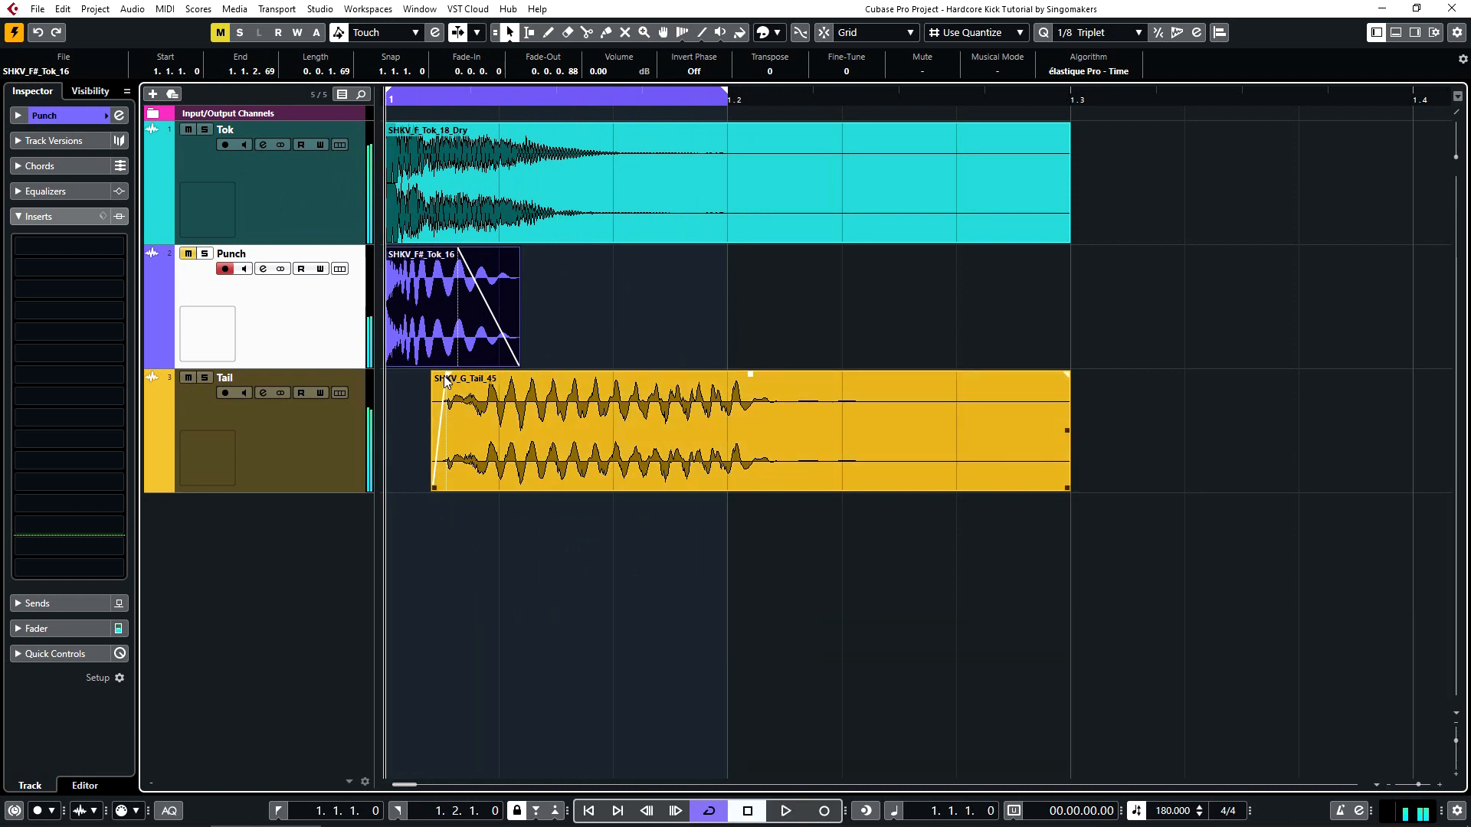
click(192, 256)
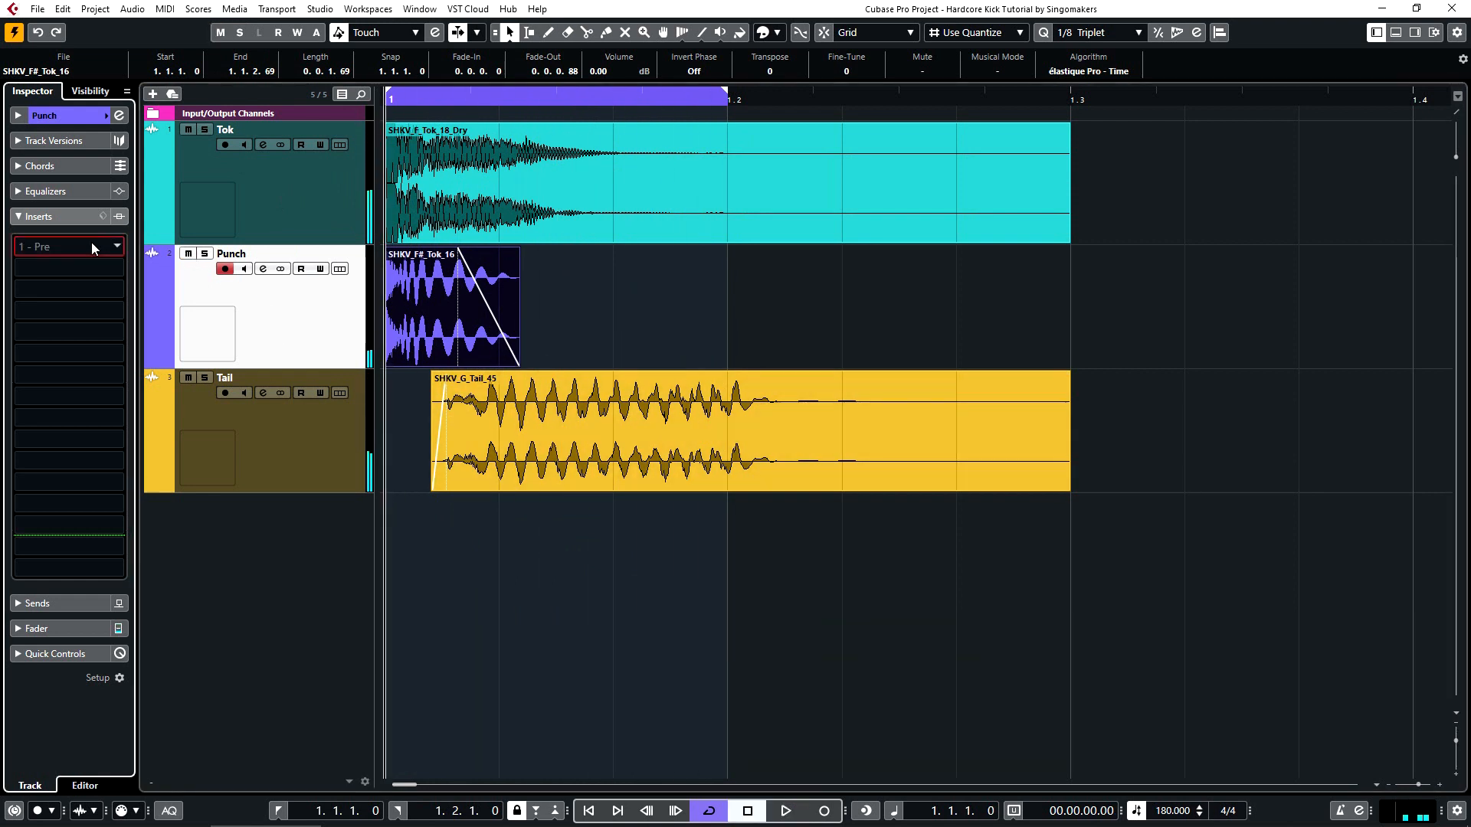
Step: Insert FabFilter Pro-Q 3 on the Punch track and add a low-frequency bell boost of about 9 dB during playback
click(92, 247)
text(eq)
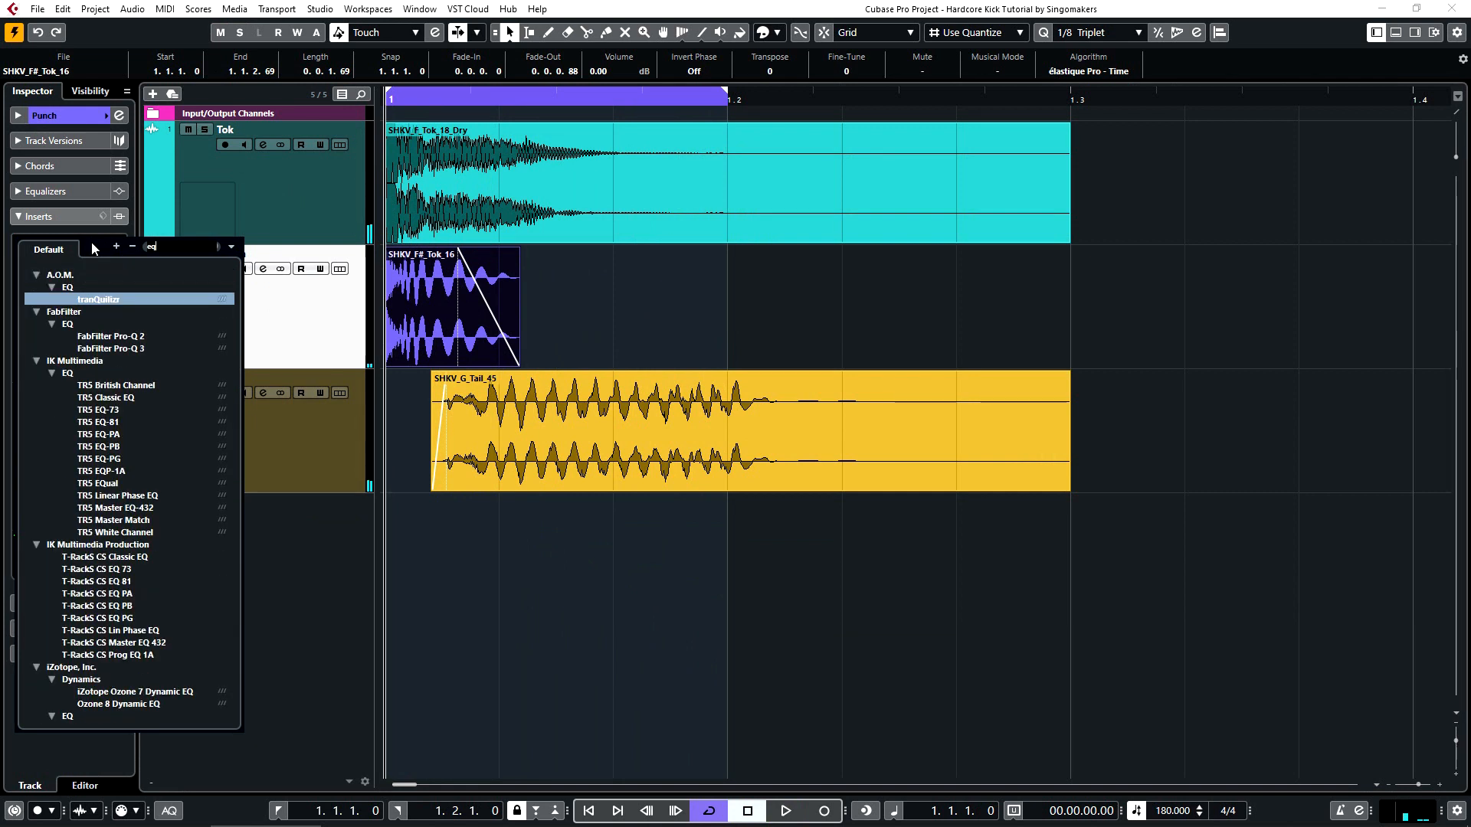
click(141, 348)
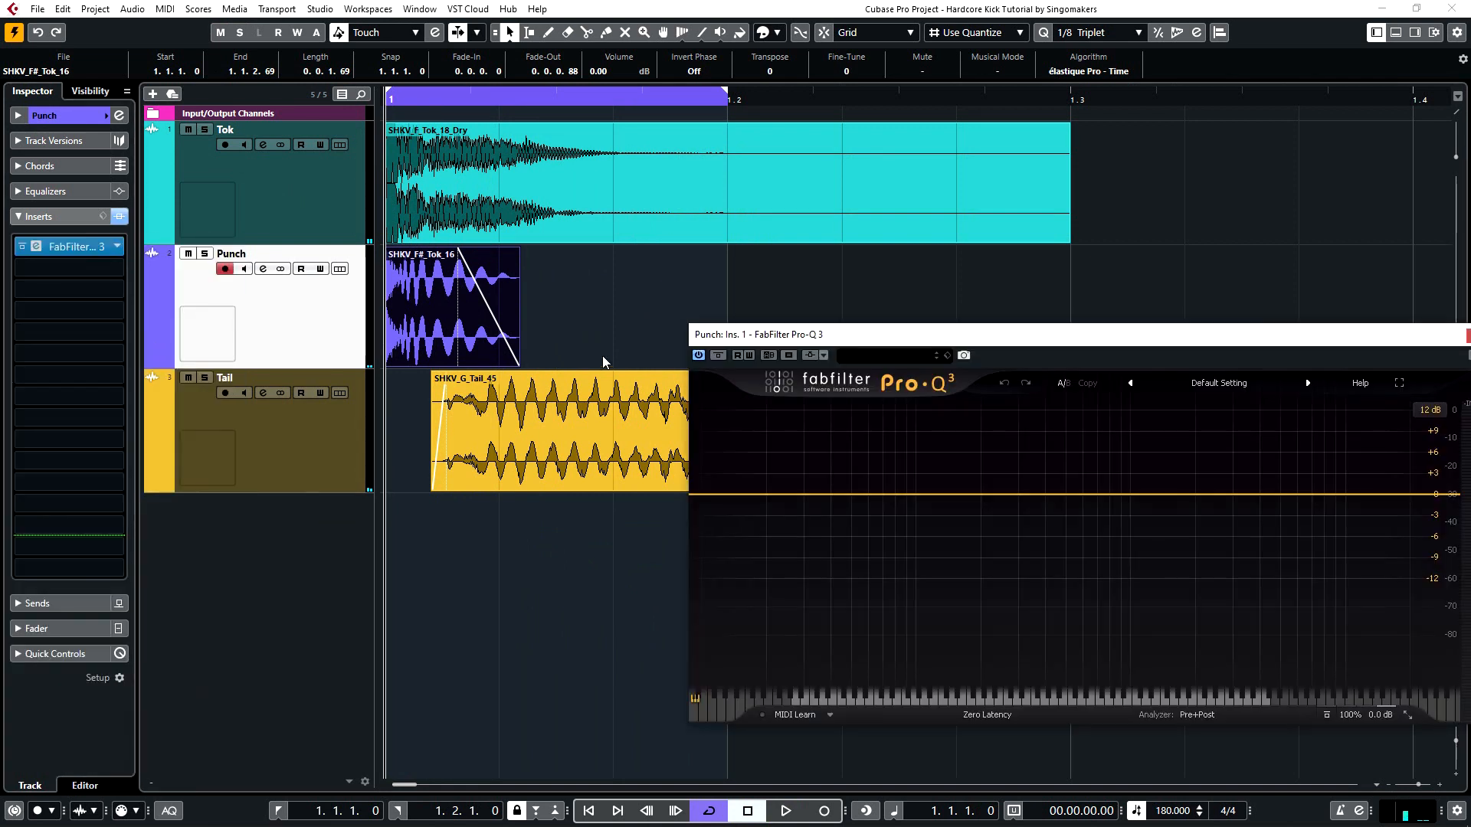
drag(869, 343, 753, 305)
key(space)
mouse_move(714, 456)
mouse_down()
mouse_move(713, 416)
mouse_move(719, 429)
mouse_up()
Step: Extend the Tail clip's fade-in to 0.0.0.88 and trim its start to 1.1.2.5
drag(445, 376, 502, 379)
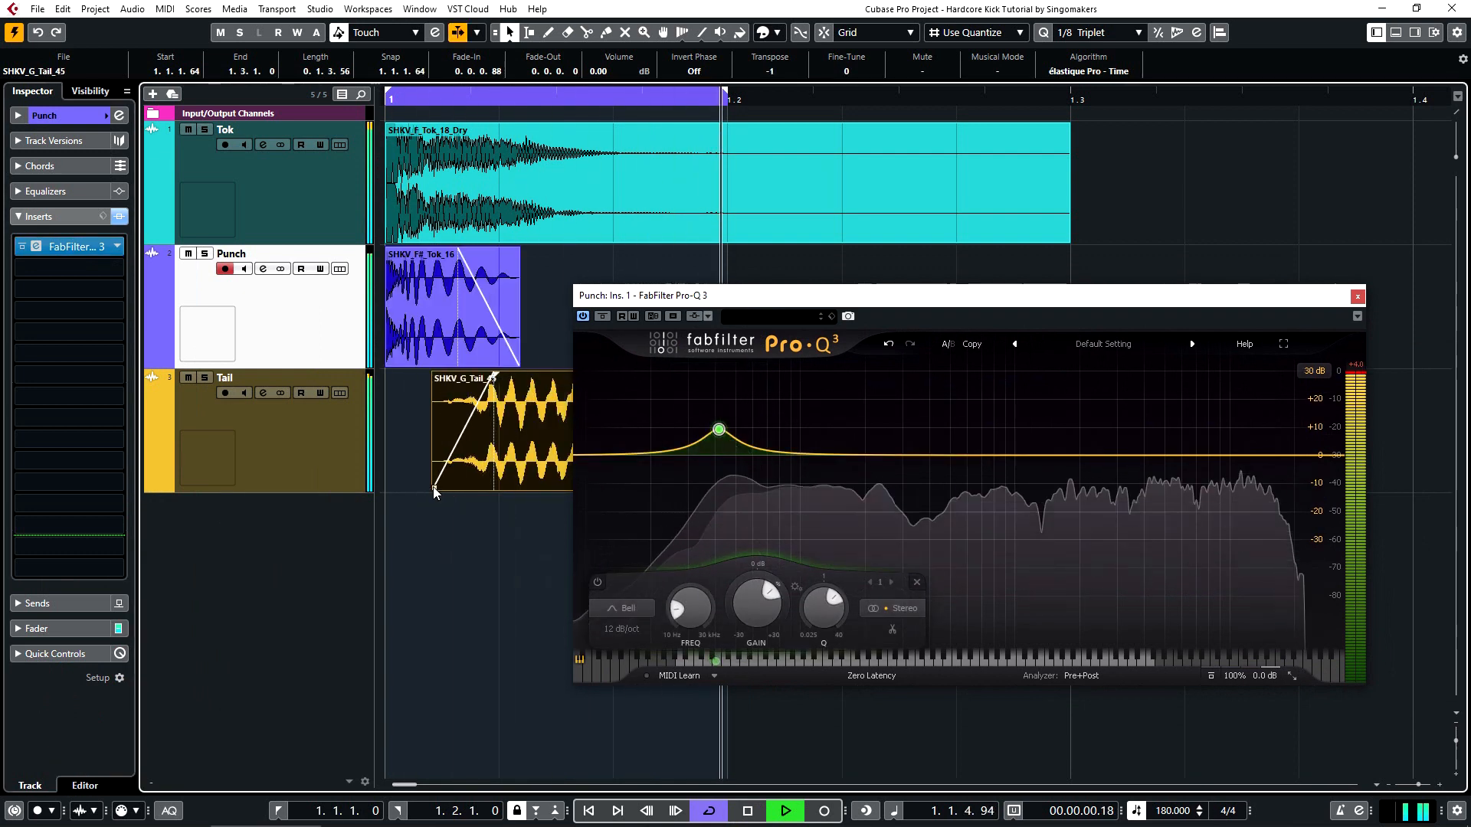
drag(703, 296, 887, 283)
drag(434, 486, 479, 481)
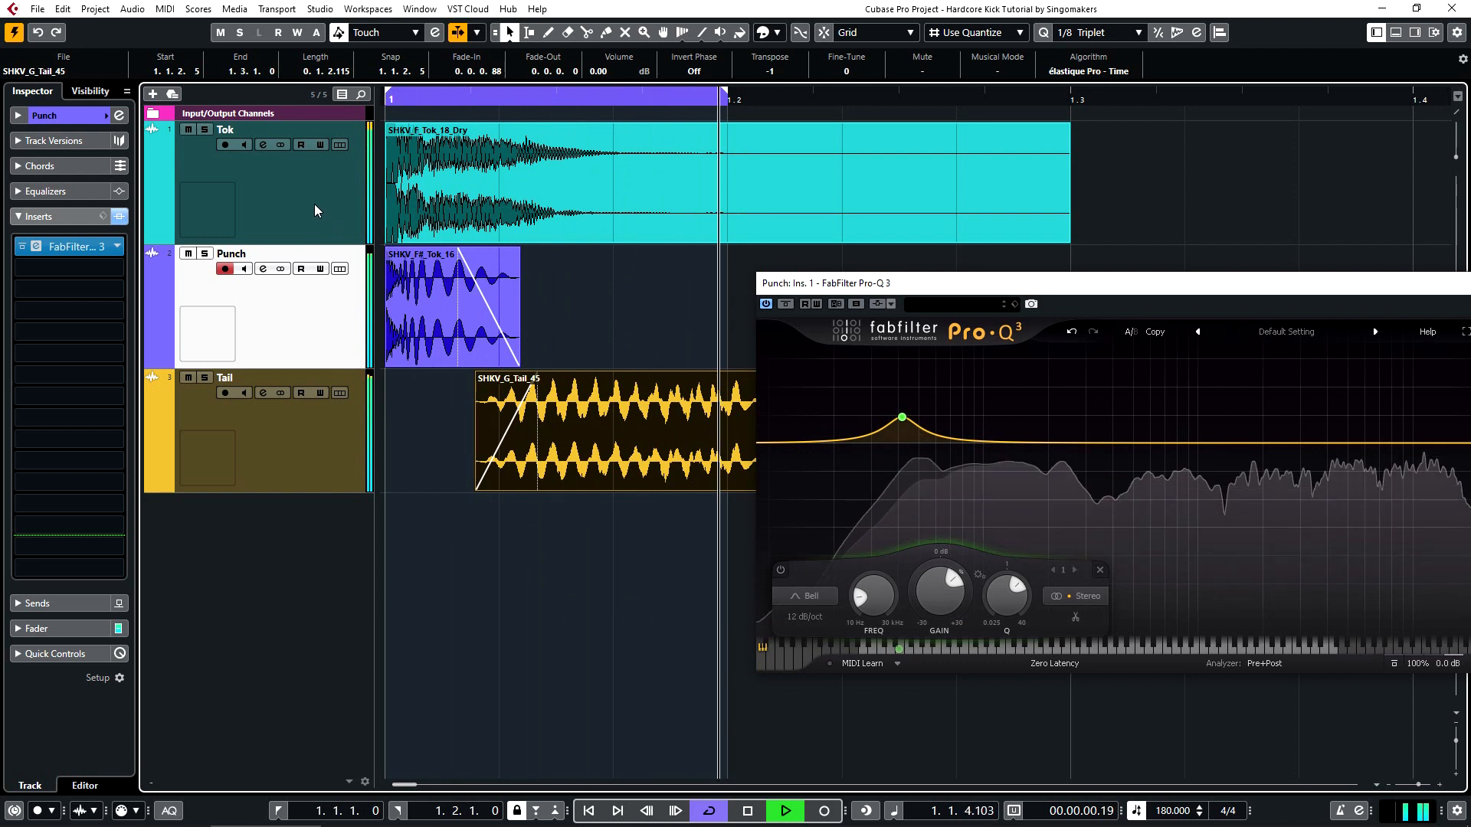
key(space)
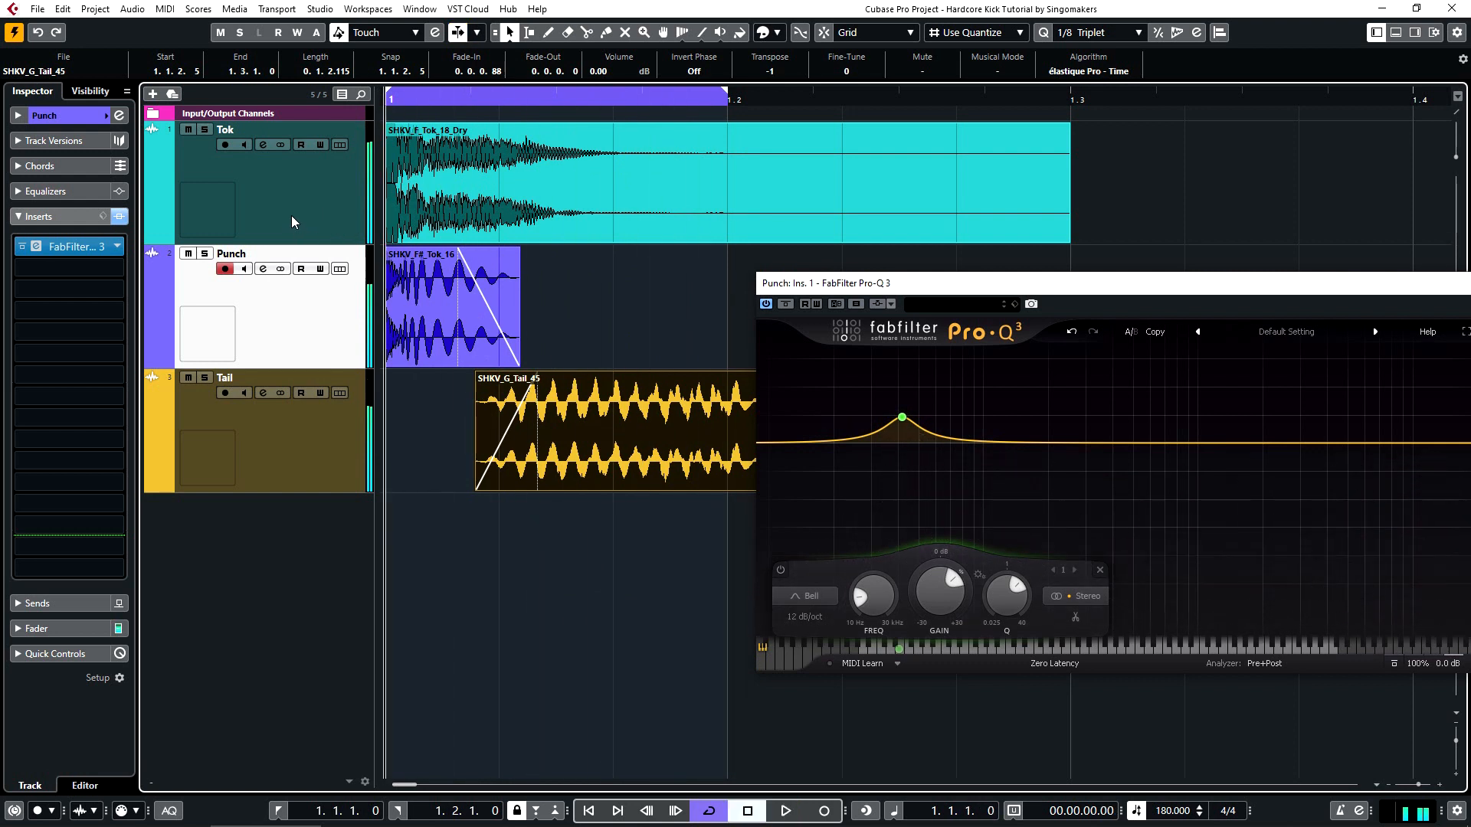
Step: Set the Tok track's volume to 1.53 dB during playback and fine-tune the low bell boost in the Punch EQ
click(292, 219)
key(space)
click(61, 115)
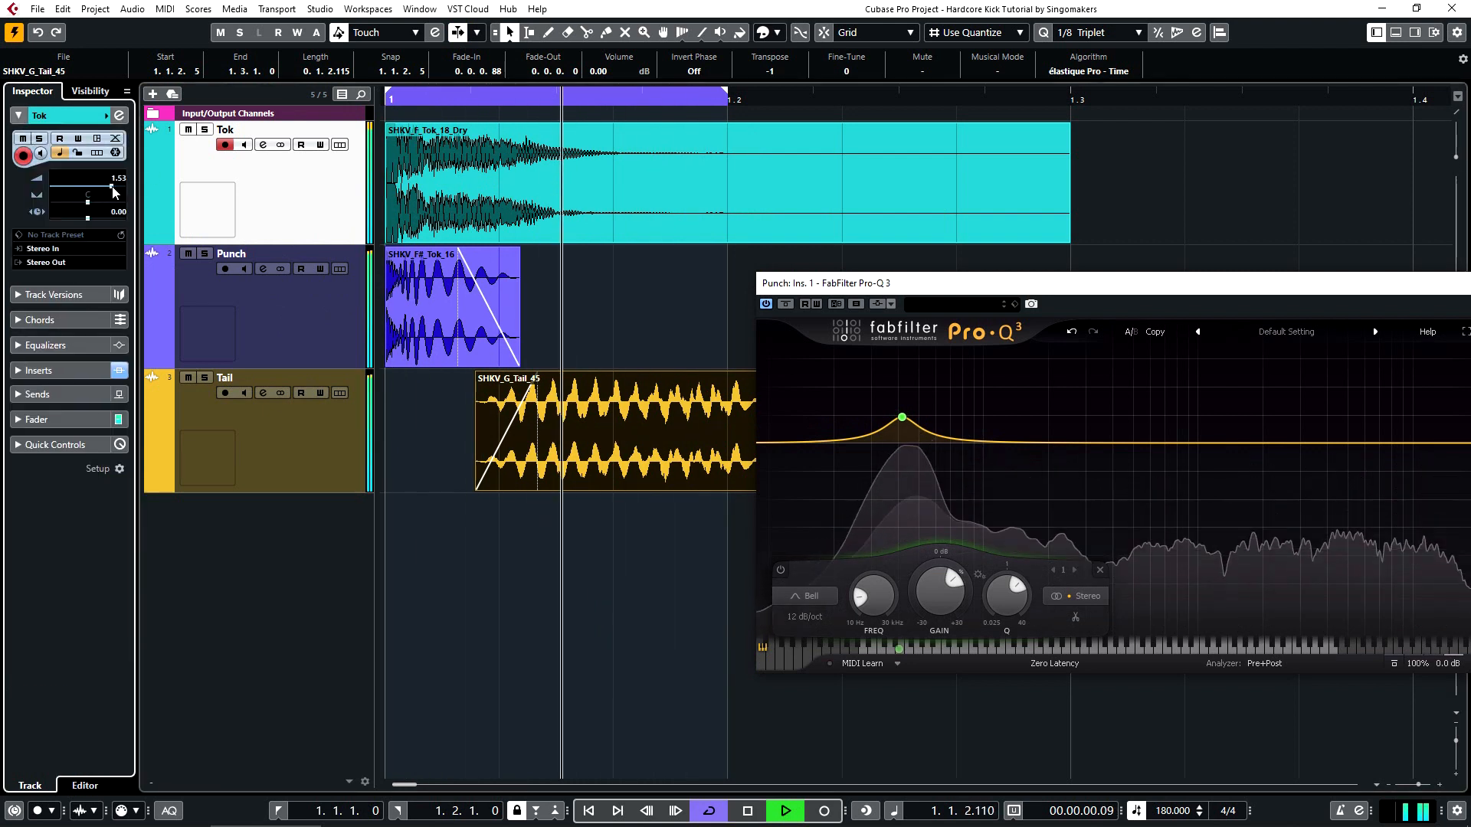
mouse_move(900, 417)
mouse_down()
mouse_move(905, 397)
mouse_move(905, 415)
mouse_up()
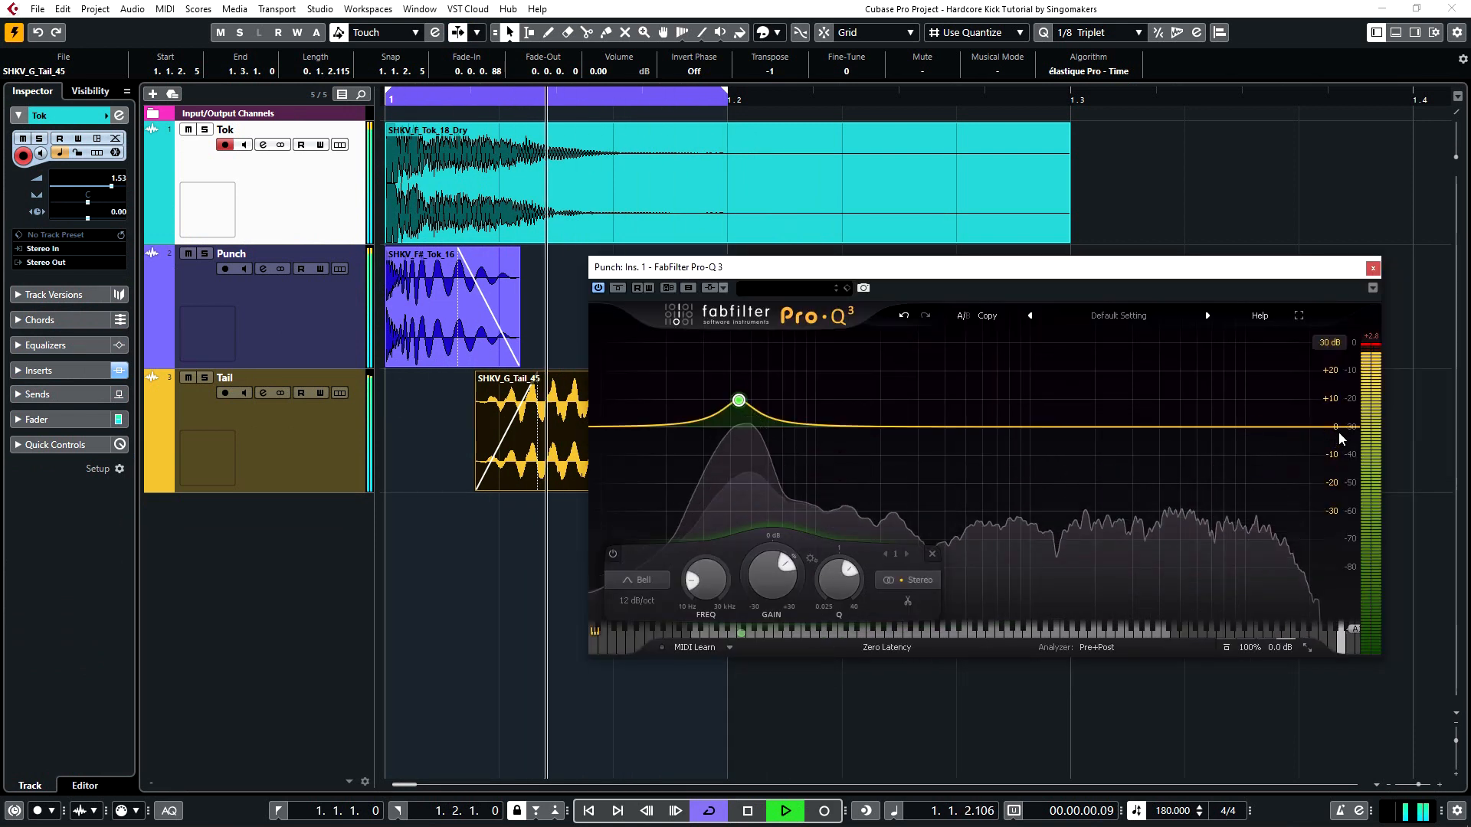
Step: Add a 30 dB/oct high cut to the Punch track's Pro-Q 3, close the EQ and stop playback
drag(1337, 427, 923, 432)
scroll(921, 429, up, 3)
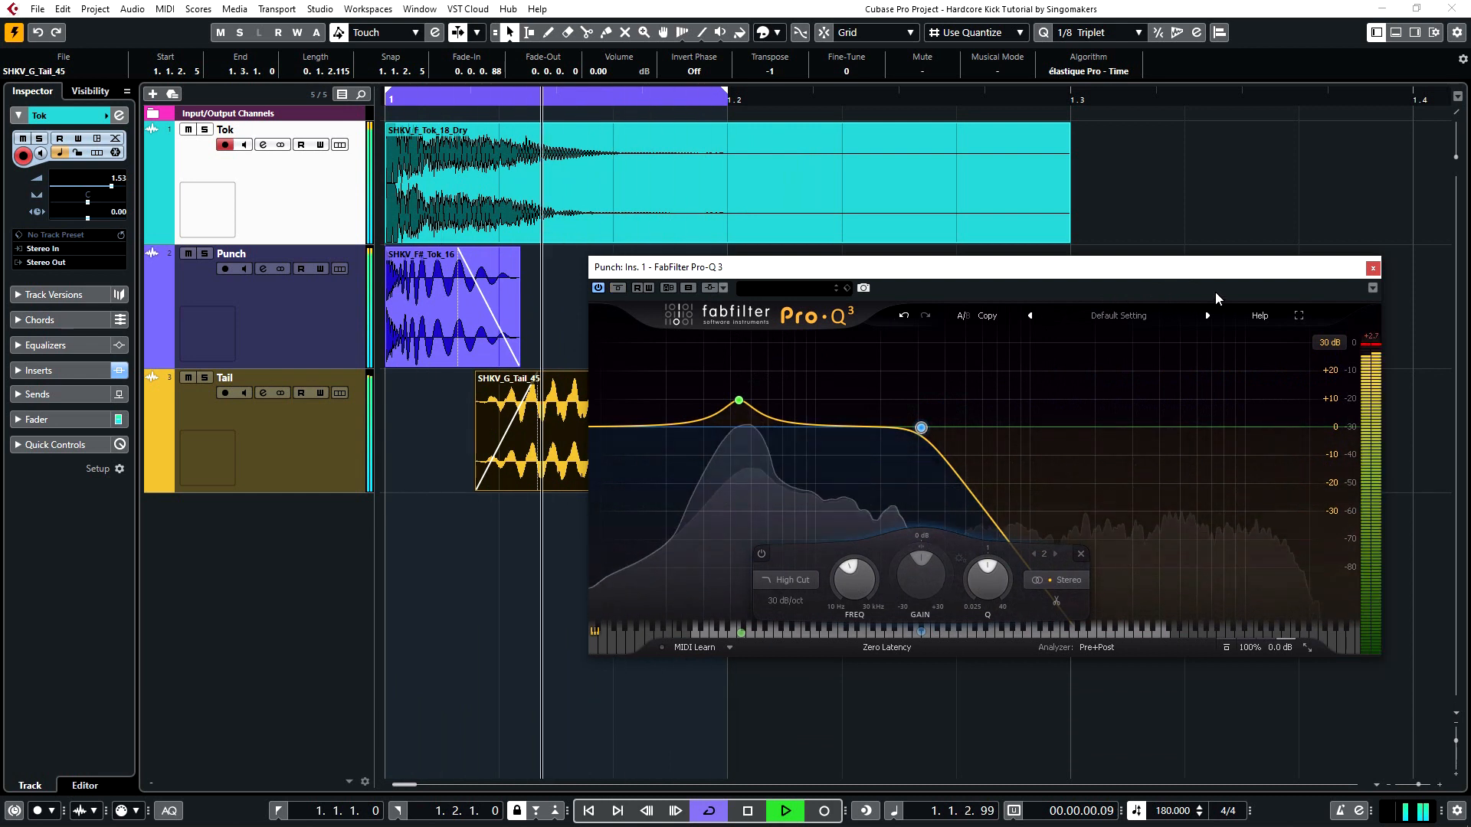
click(1373, 268)
click(1330, 285)
key(space)
click(517, 287)
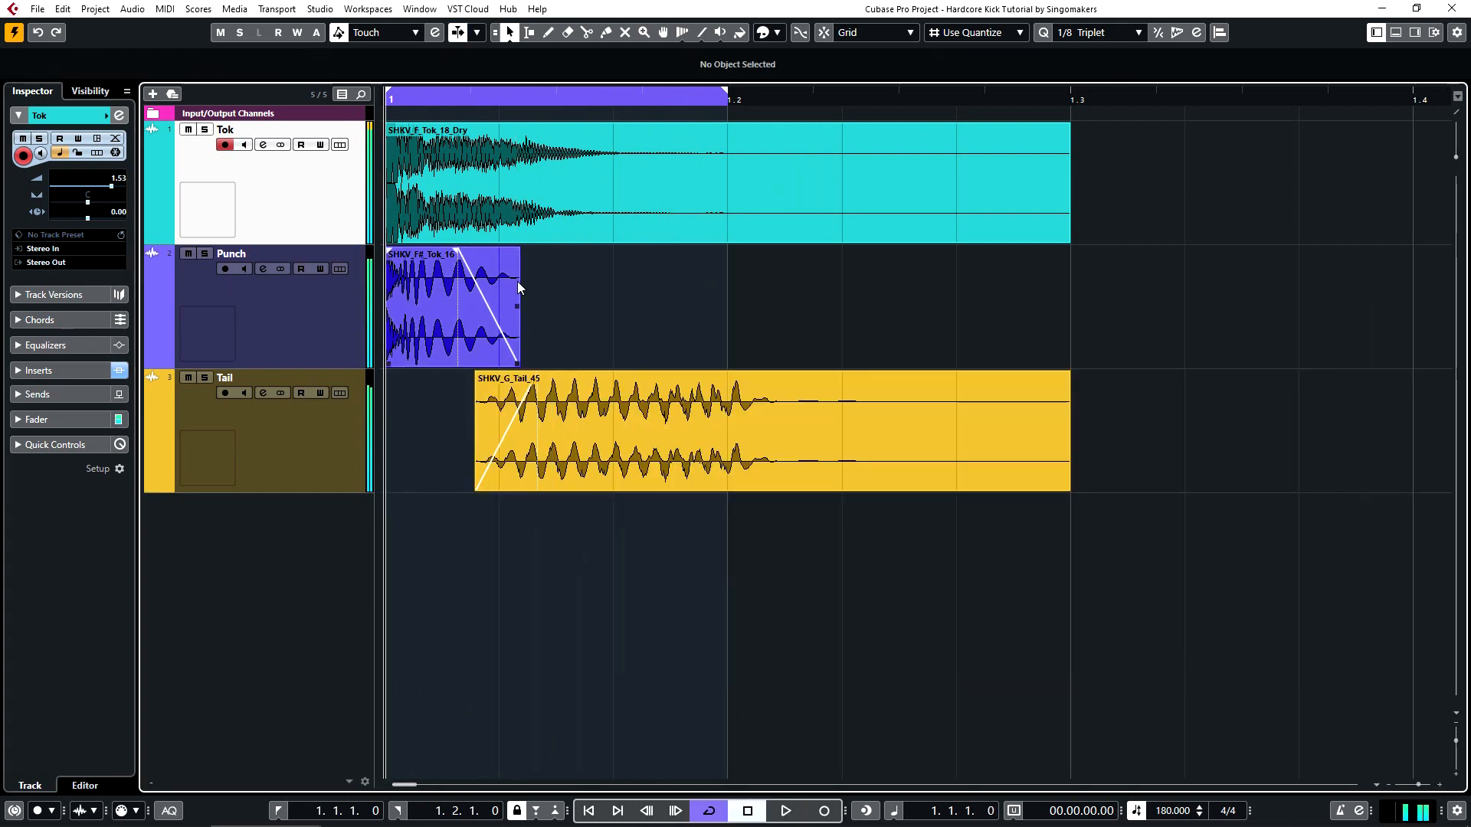
Step: Open the MixConsole and move Stereo Out's Invisible Limiter to the third insert slot
click(317, 274)
click(334, 431)
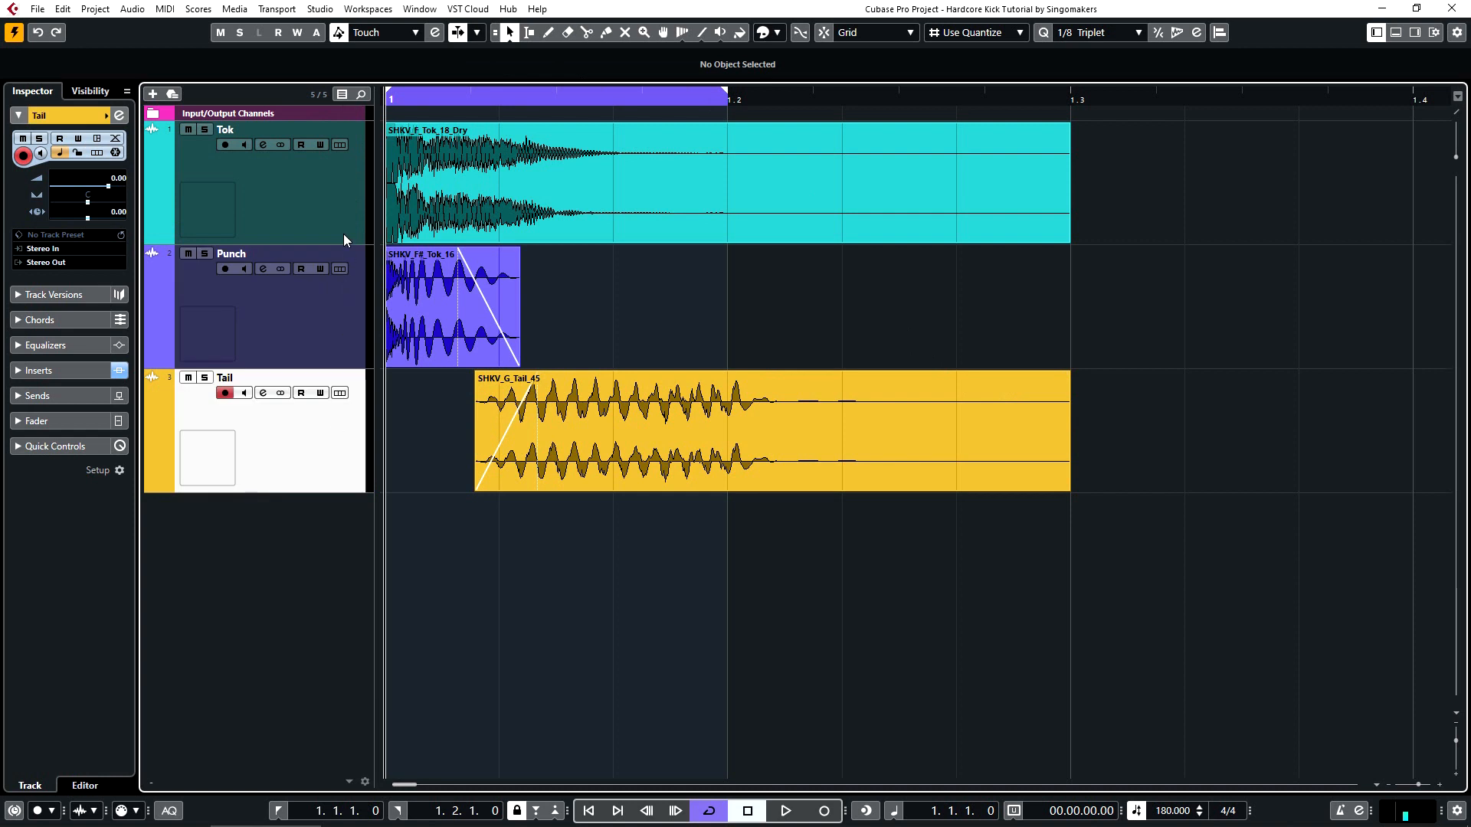
key(F3)
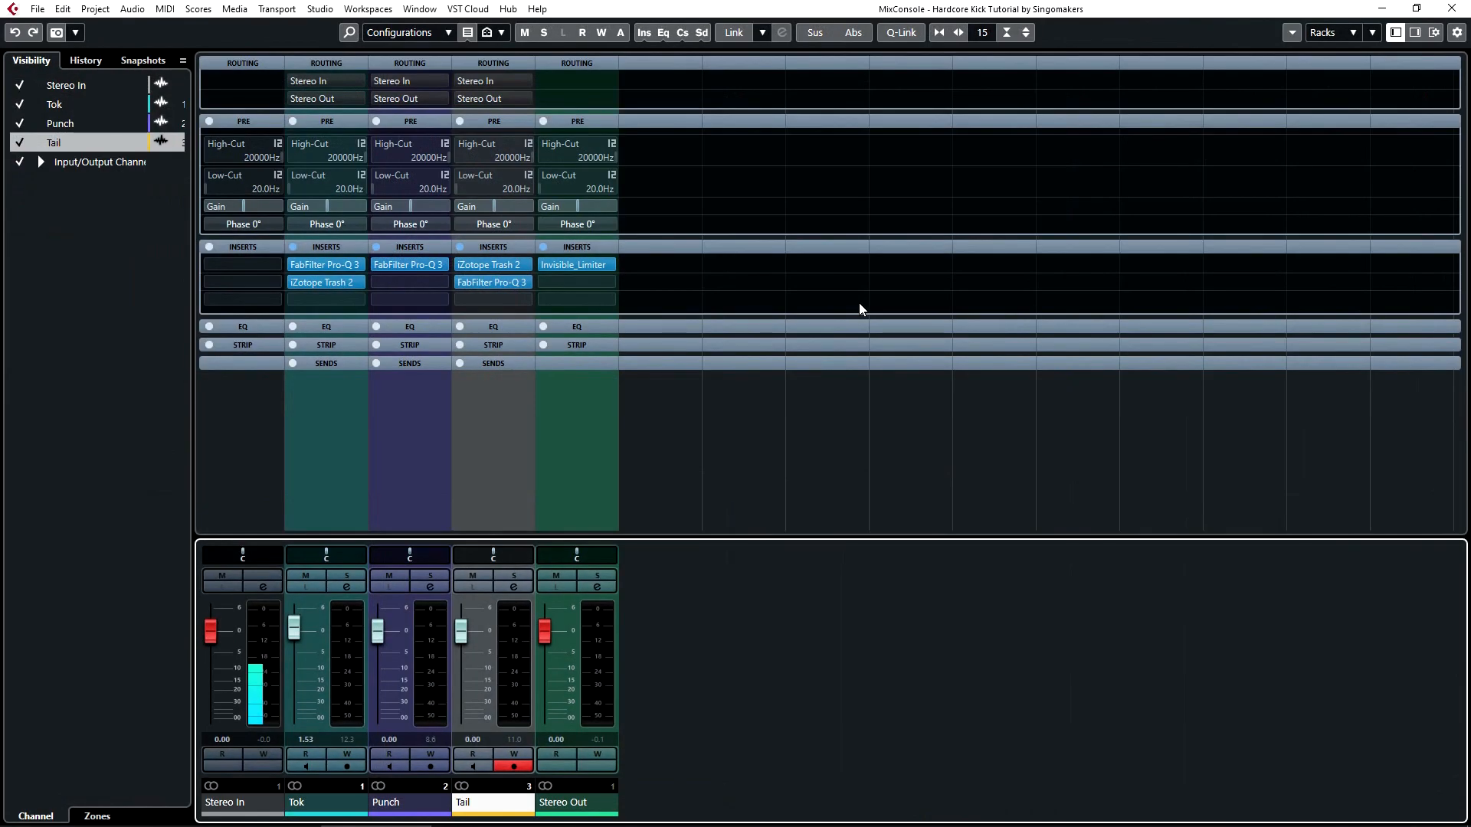
drag(575, 263, 574, 299)
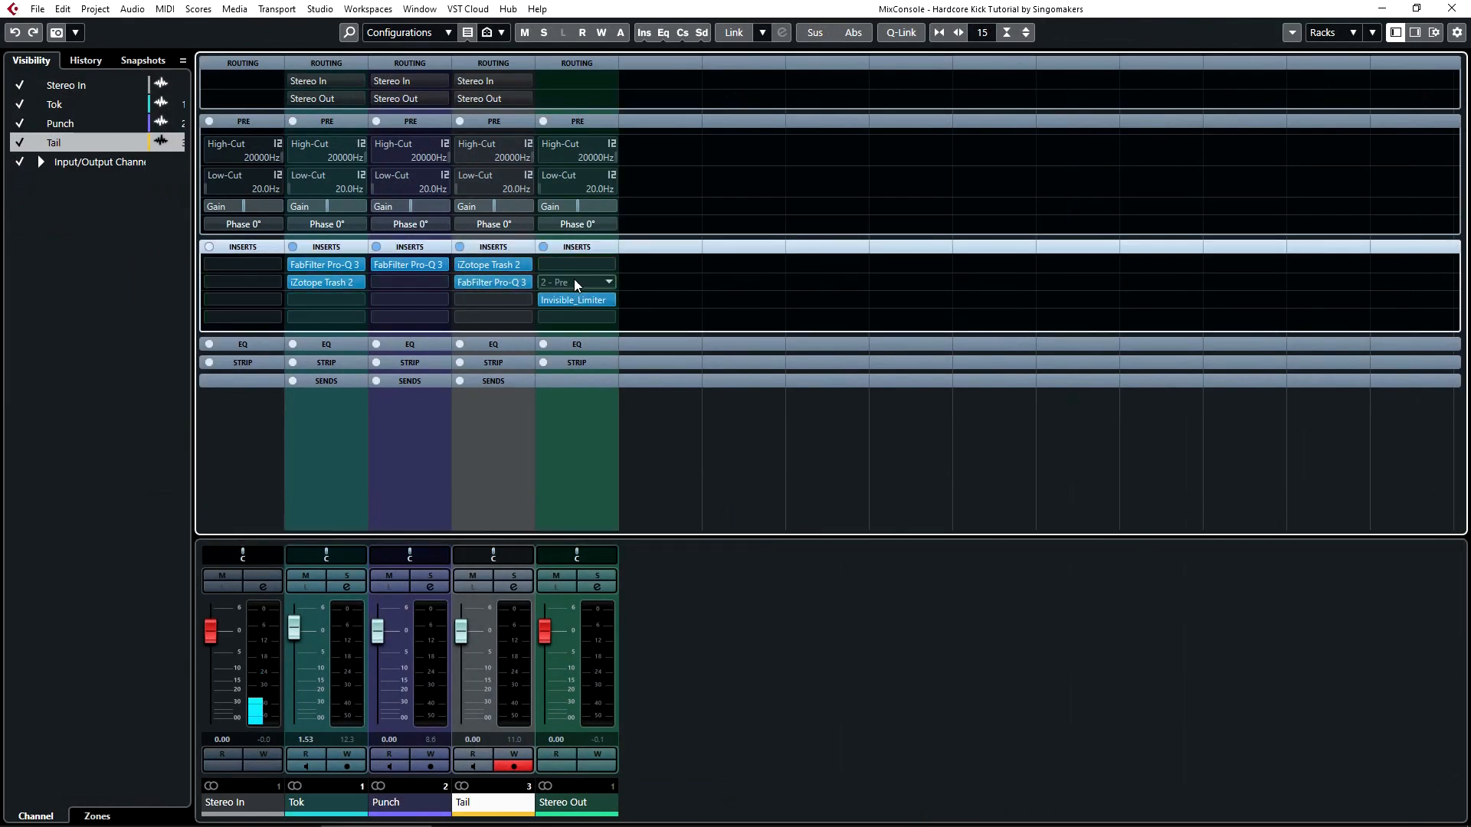
Step: Insert the API-2500 Stereo compressor in the first insert slot of Stereo Out
click(577, 270)
text(2)
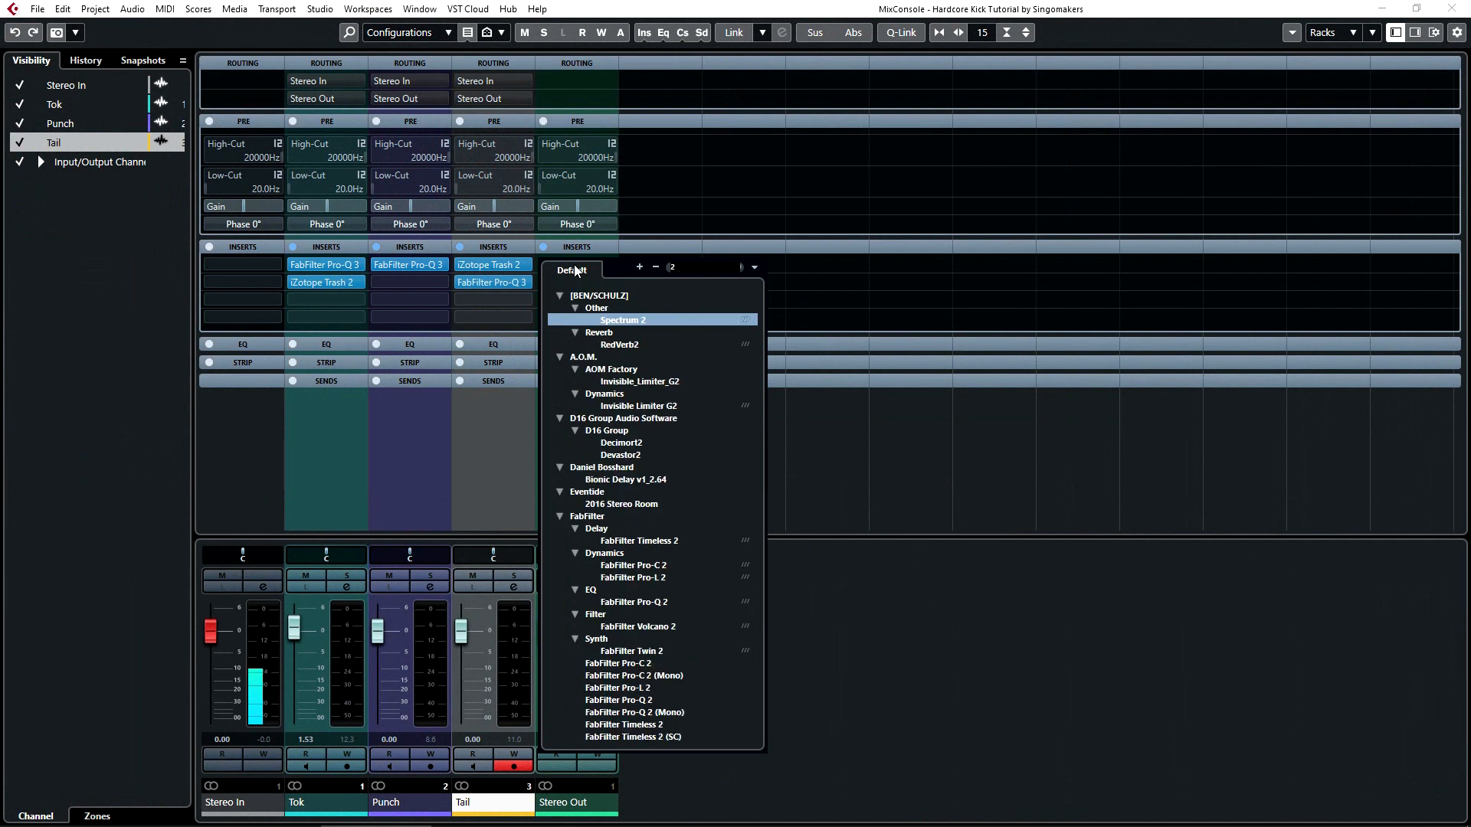
text(500)
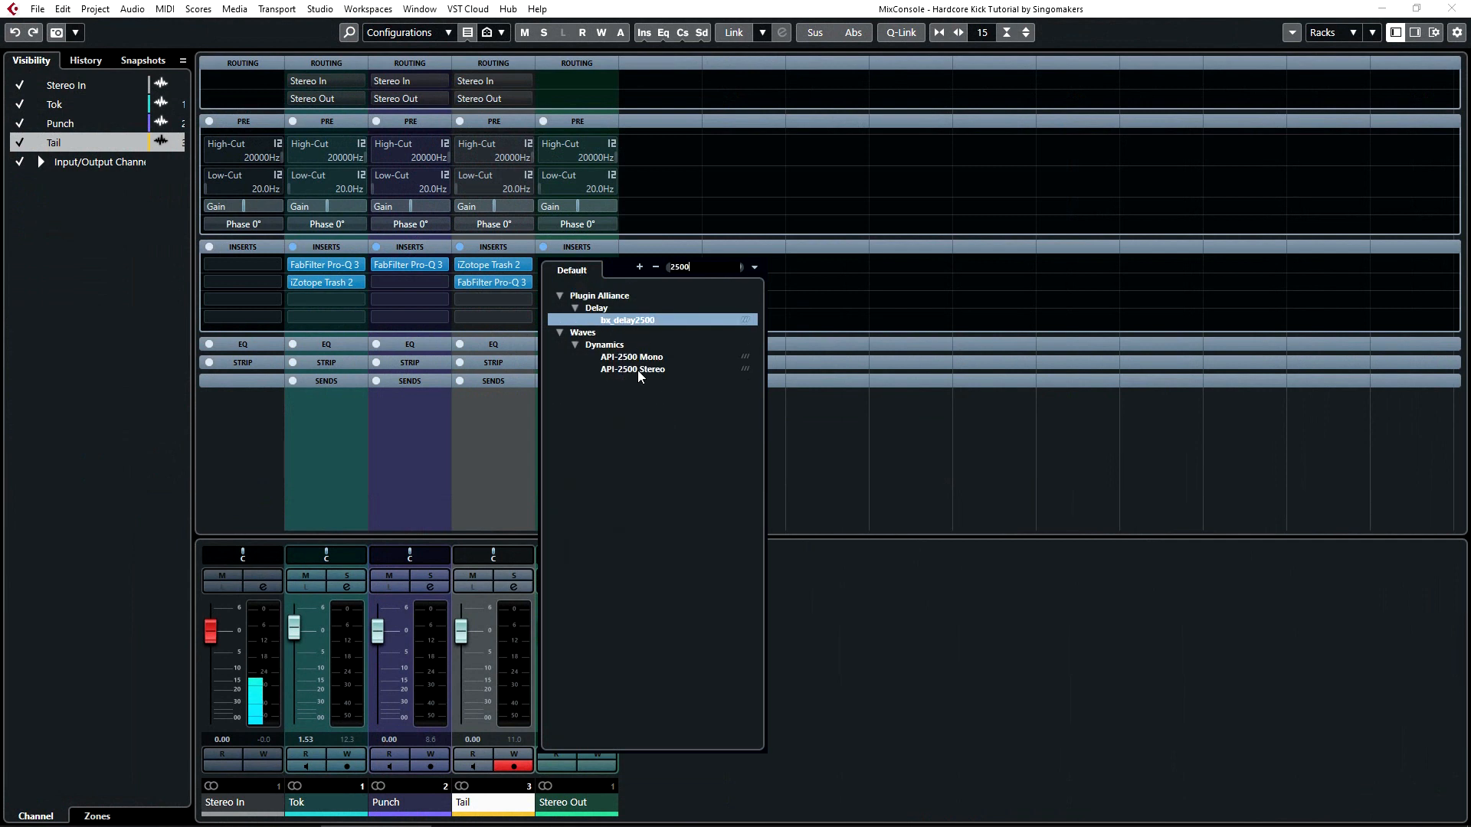
click(638, 371)
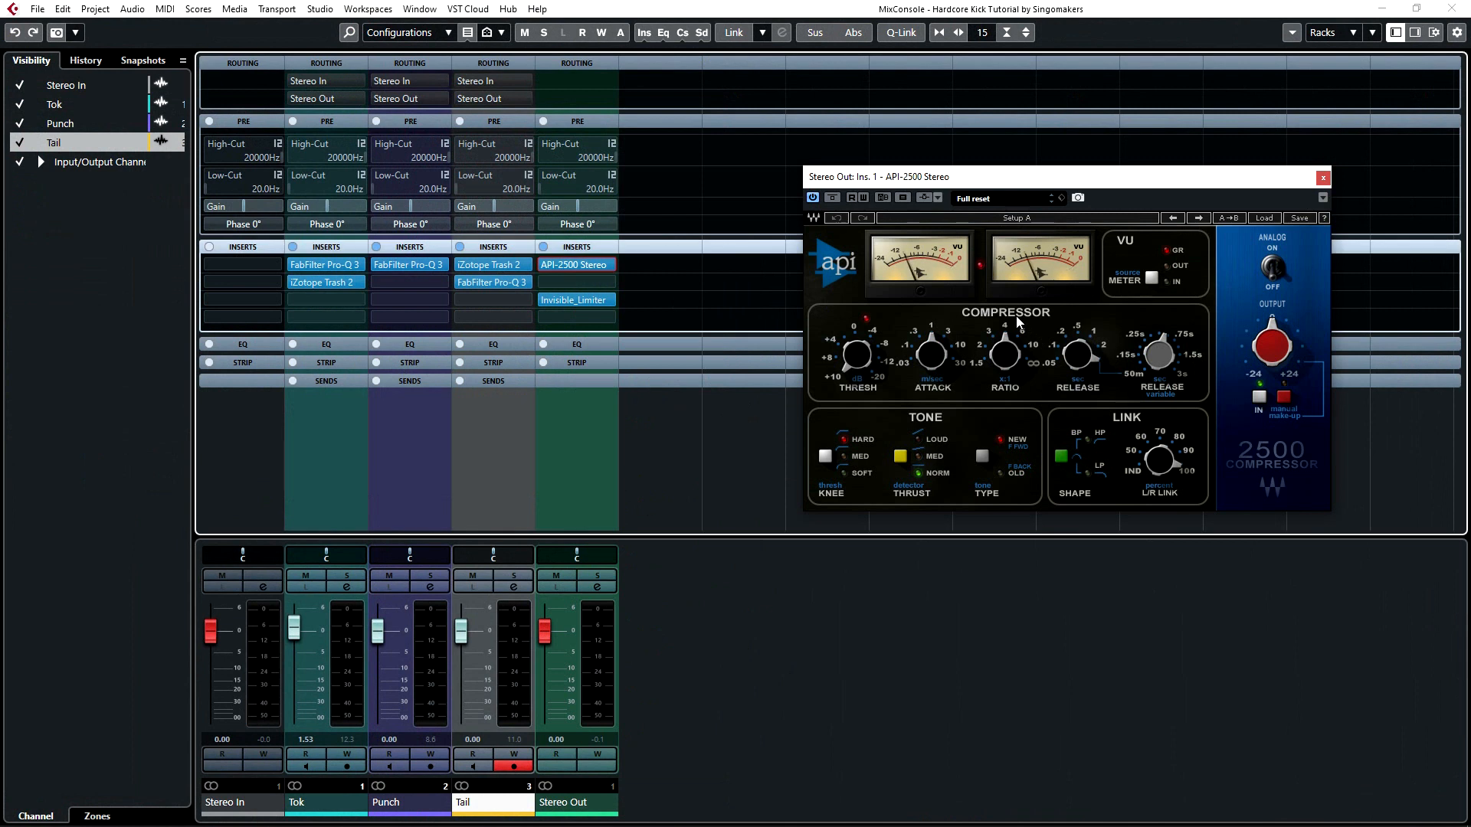
Step: Adjust the API-2500's attack and raise its output to 5.2 dB during playback
key(space)
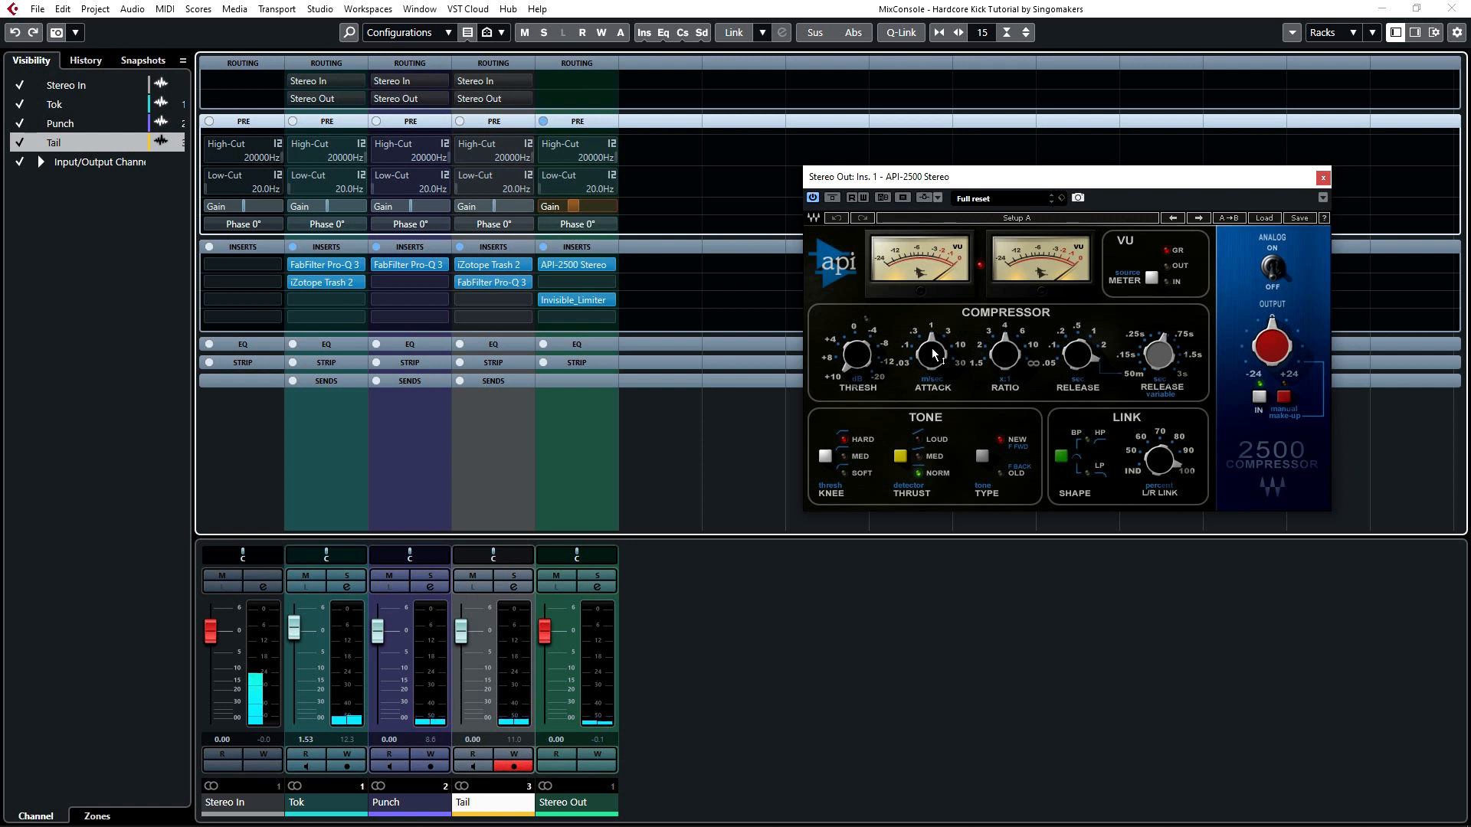
mouse_move(929, 352)
drag(929, 352, 930, 361)
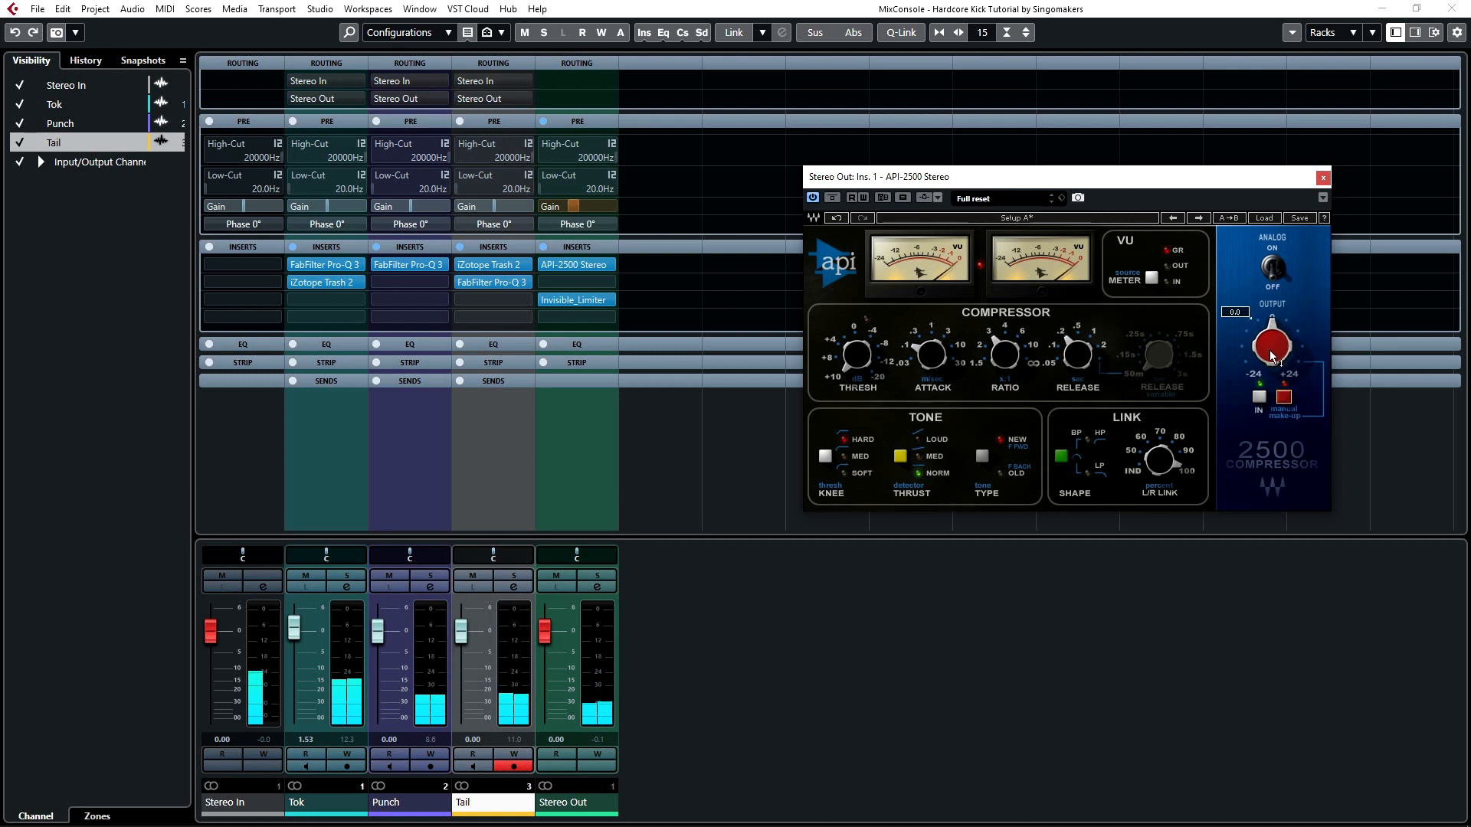
drag(1250, 315, 1272, 356)
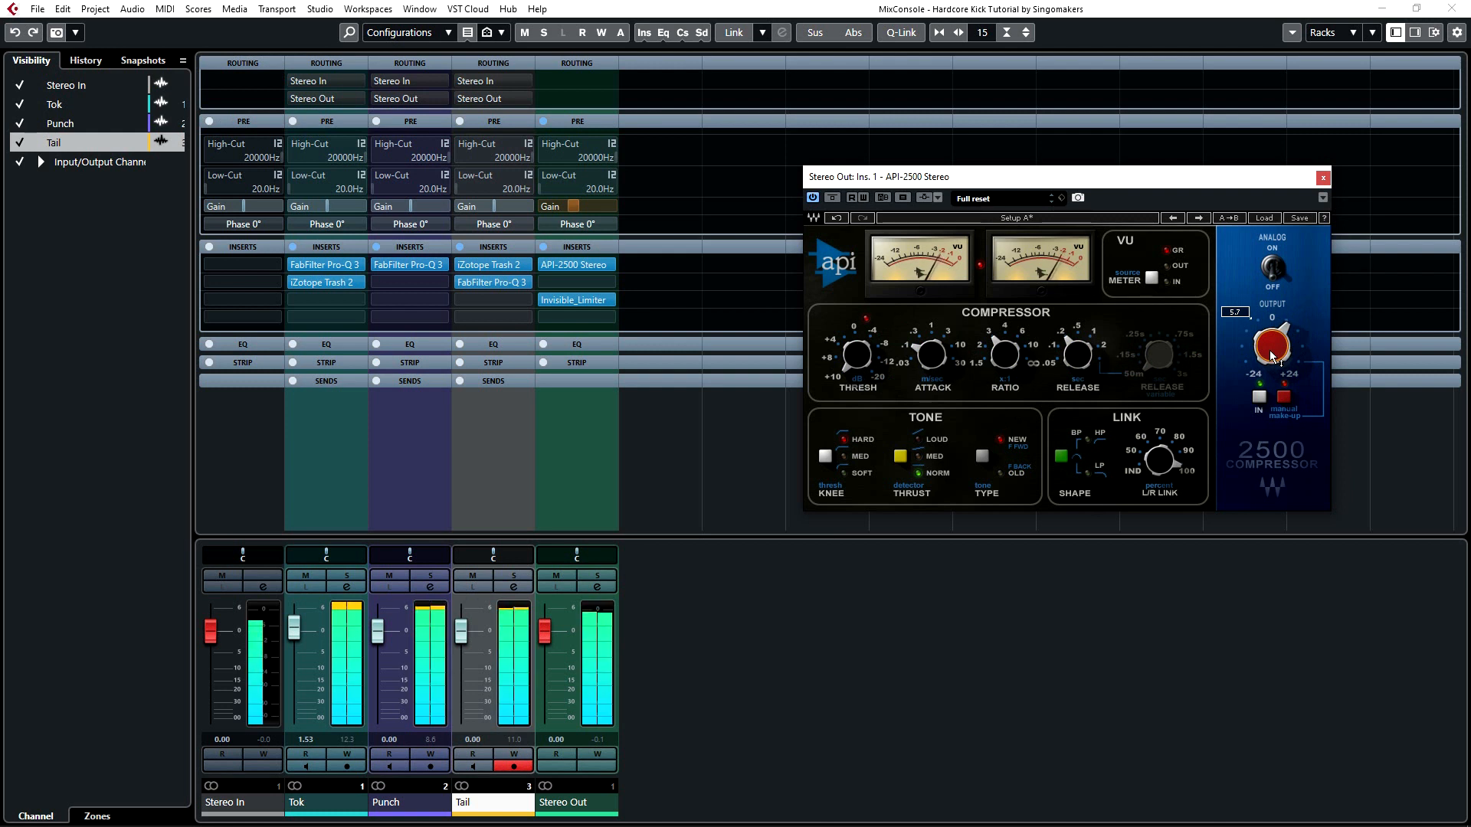
Step: Insert Ozone 8 Maximizer in the second insert slot of Stereo Out
click(609, 284)
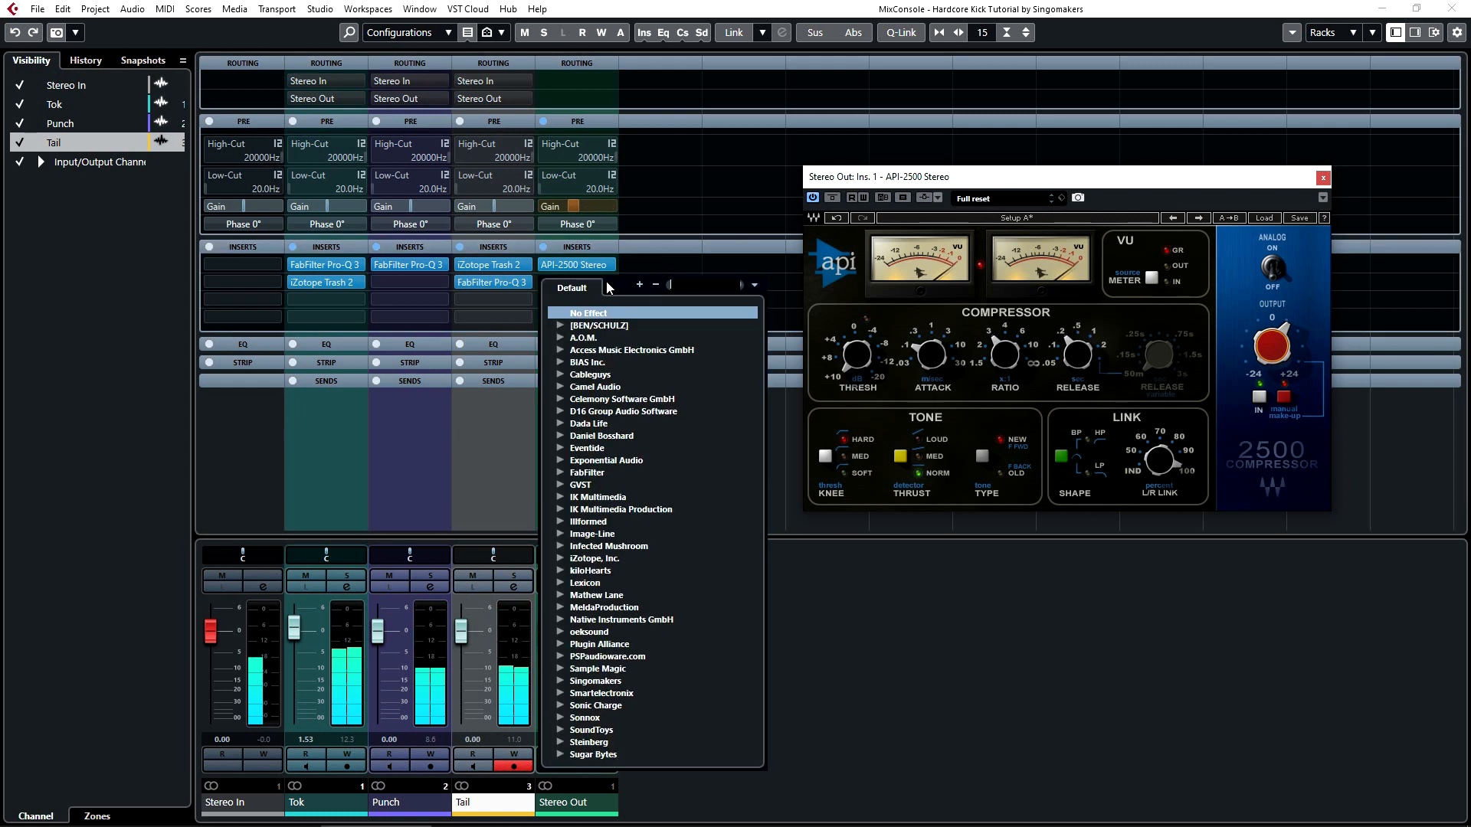
text(maxim)
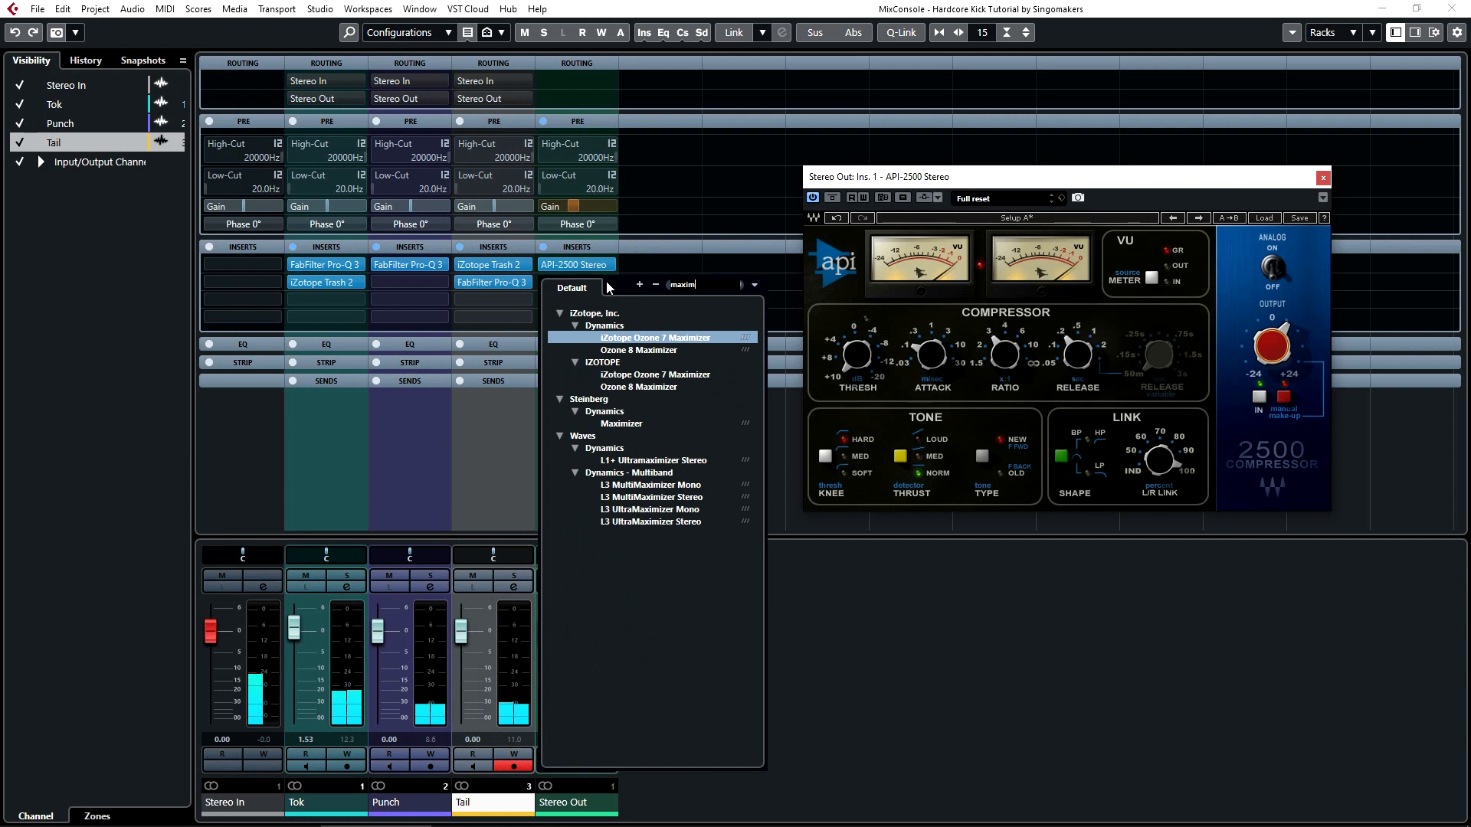
click(637, 351)
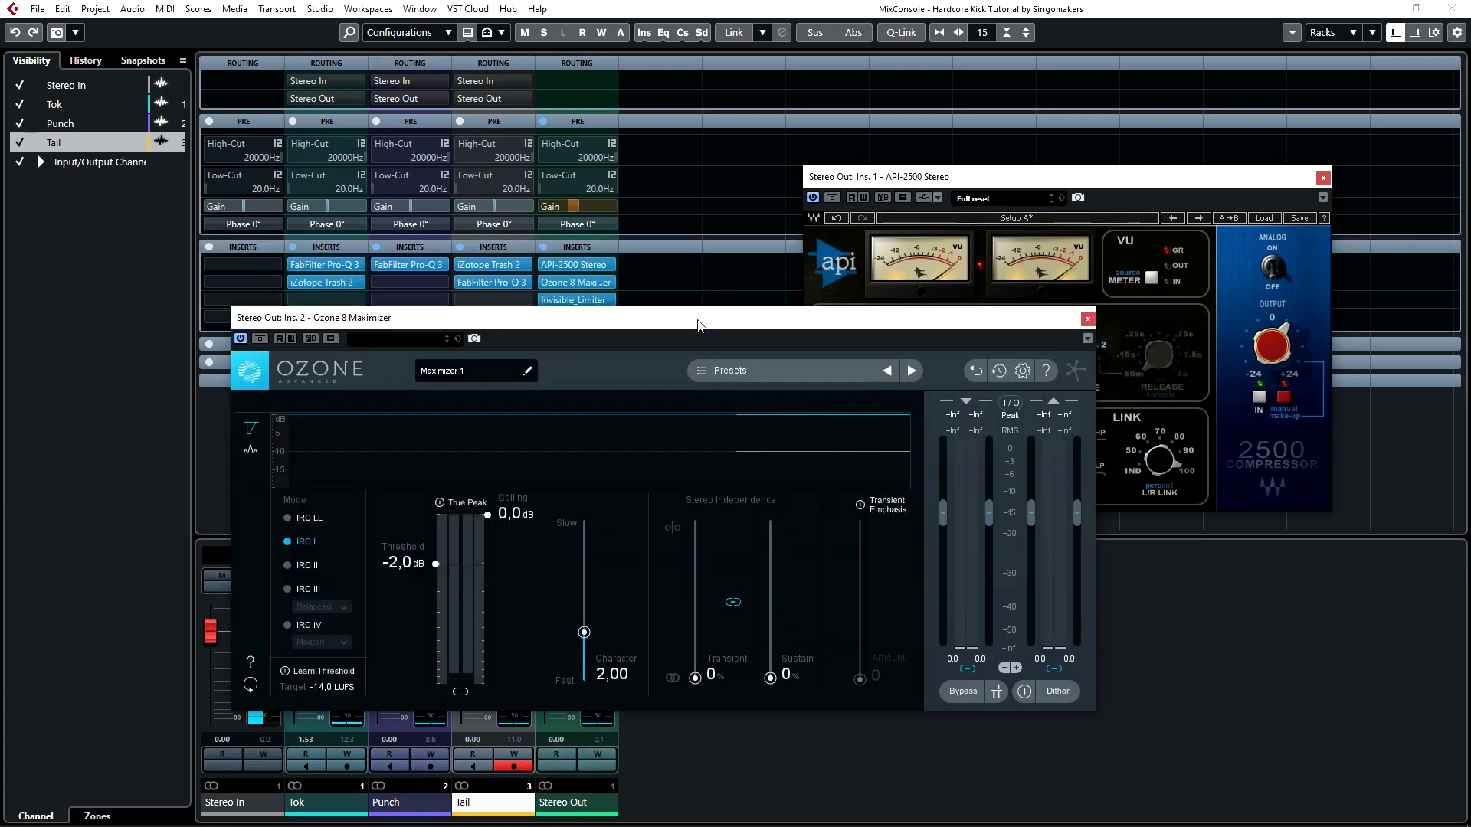
Step: Set the Maximizer to IRC III mode with character 1.30 and, during playback, a threshold of -4.5 dB
click(285, 589)
drag(584, 632, 587, 641)
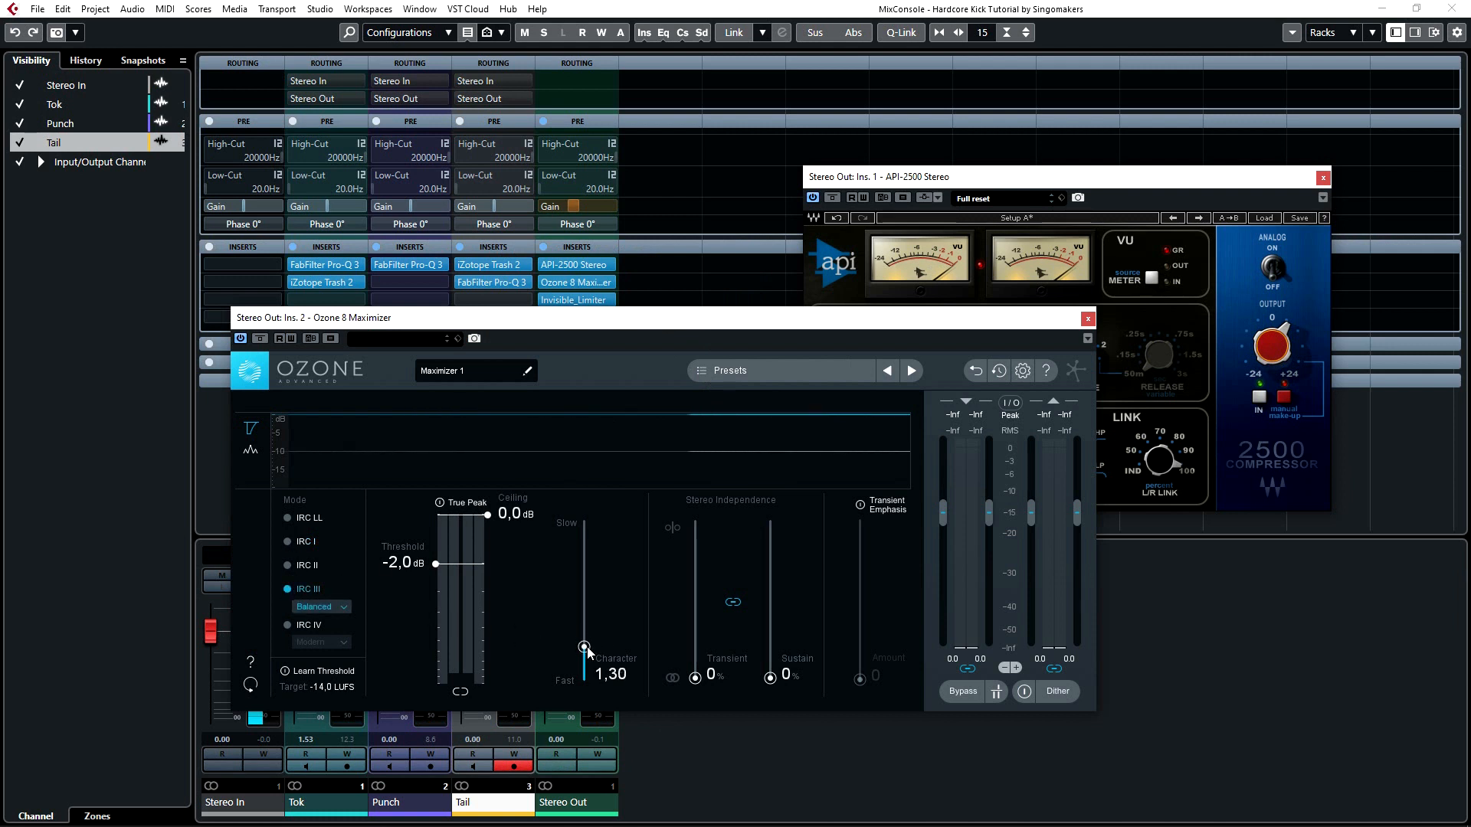
key(space)
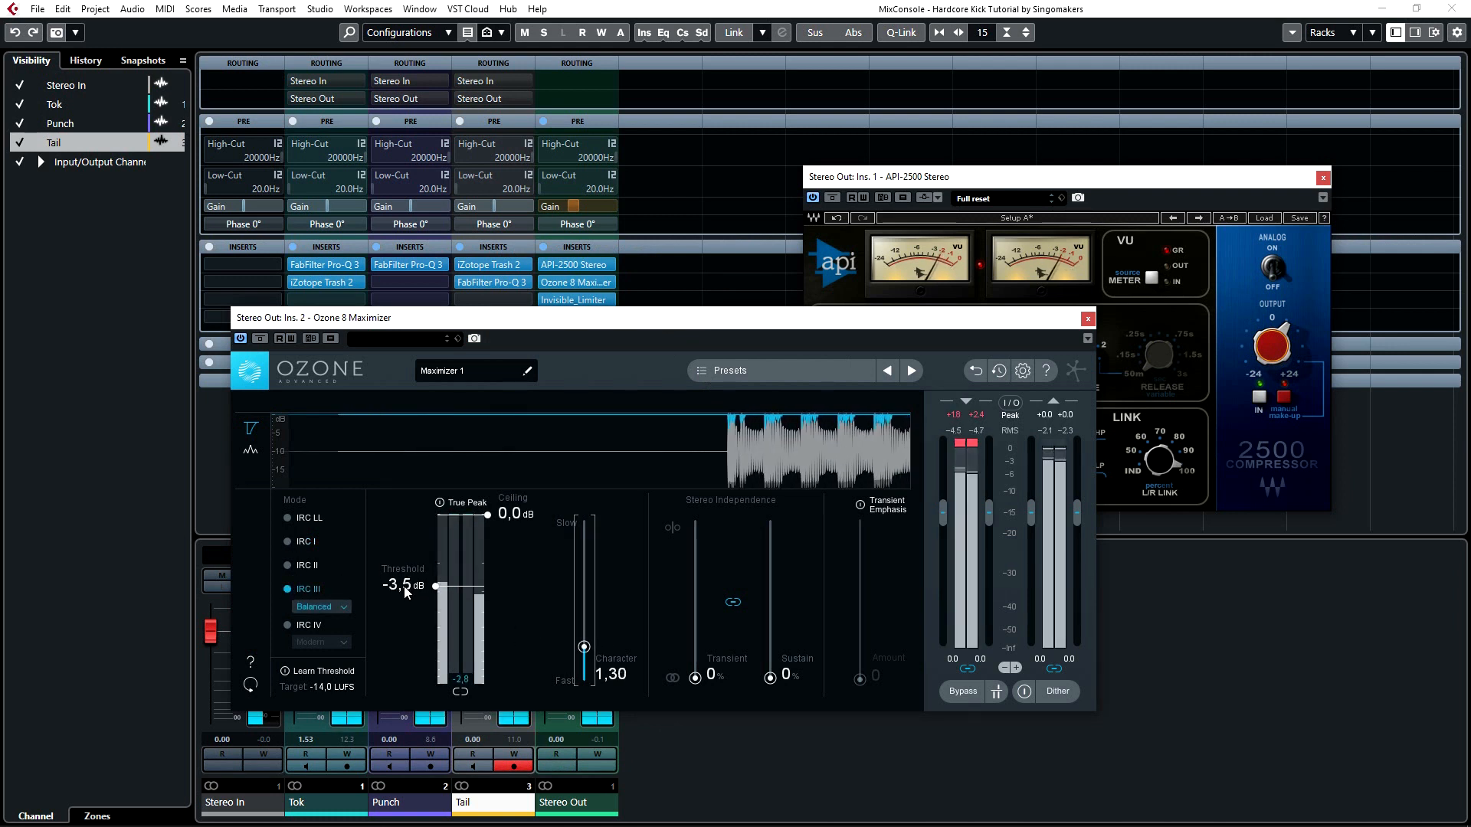
drag(407, 598, 408, 605)
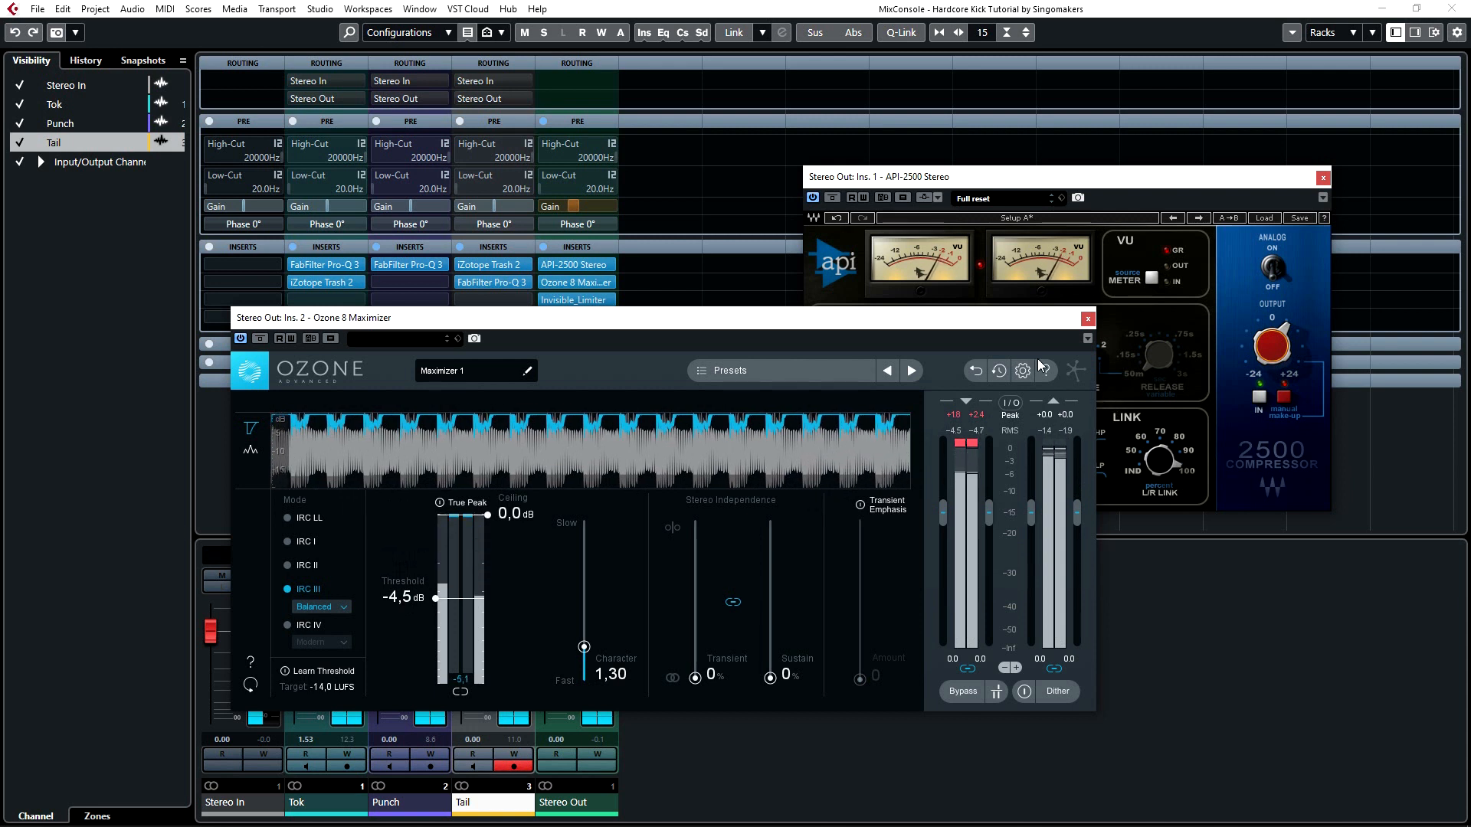
Step: Close the Maximizer and API-2500 windows and return to the project arrangement
drag(850, 329, 844, 360)
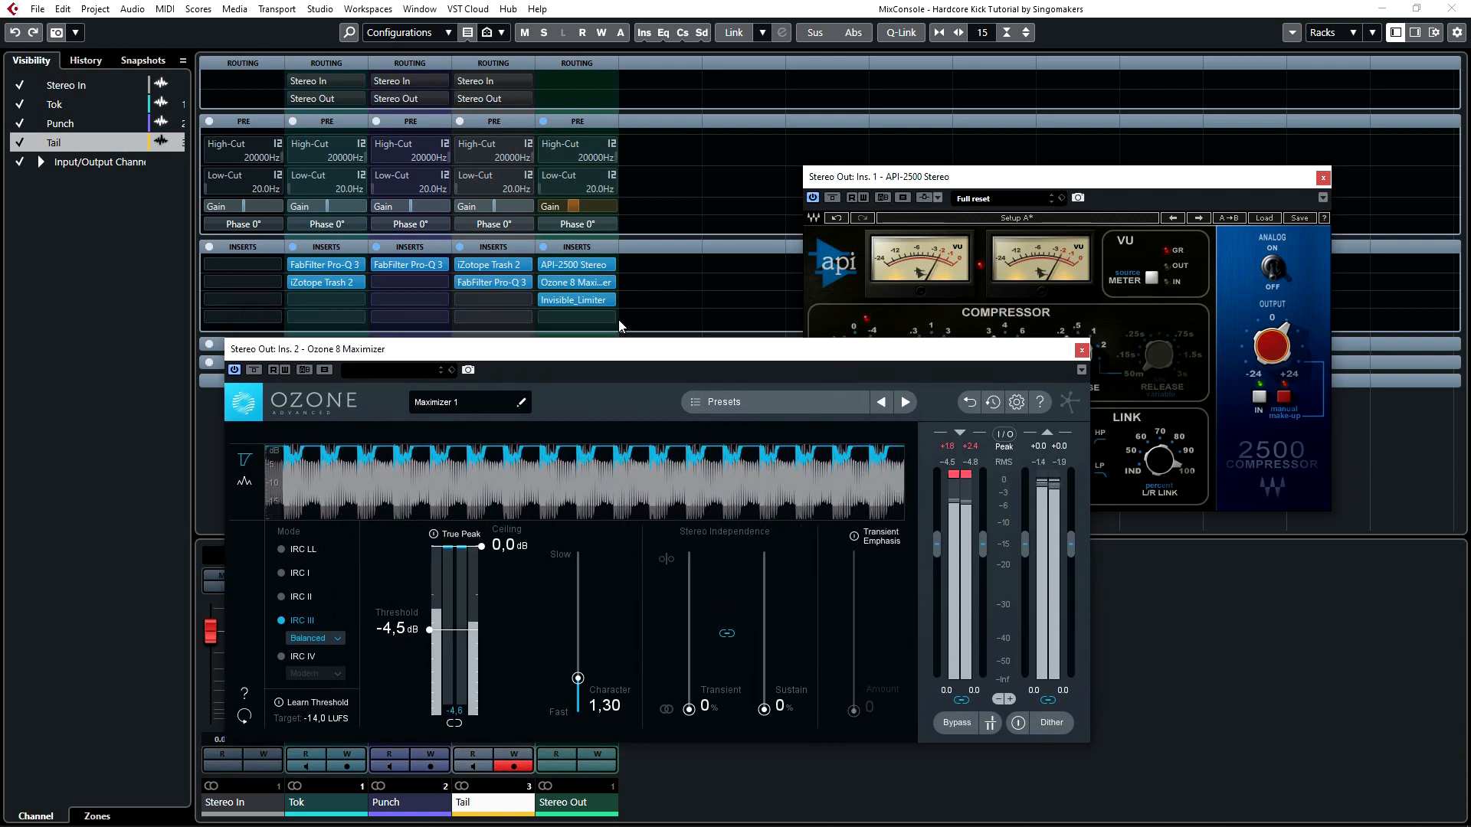
click(1082, 351)
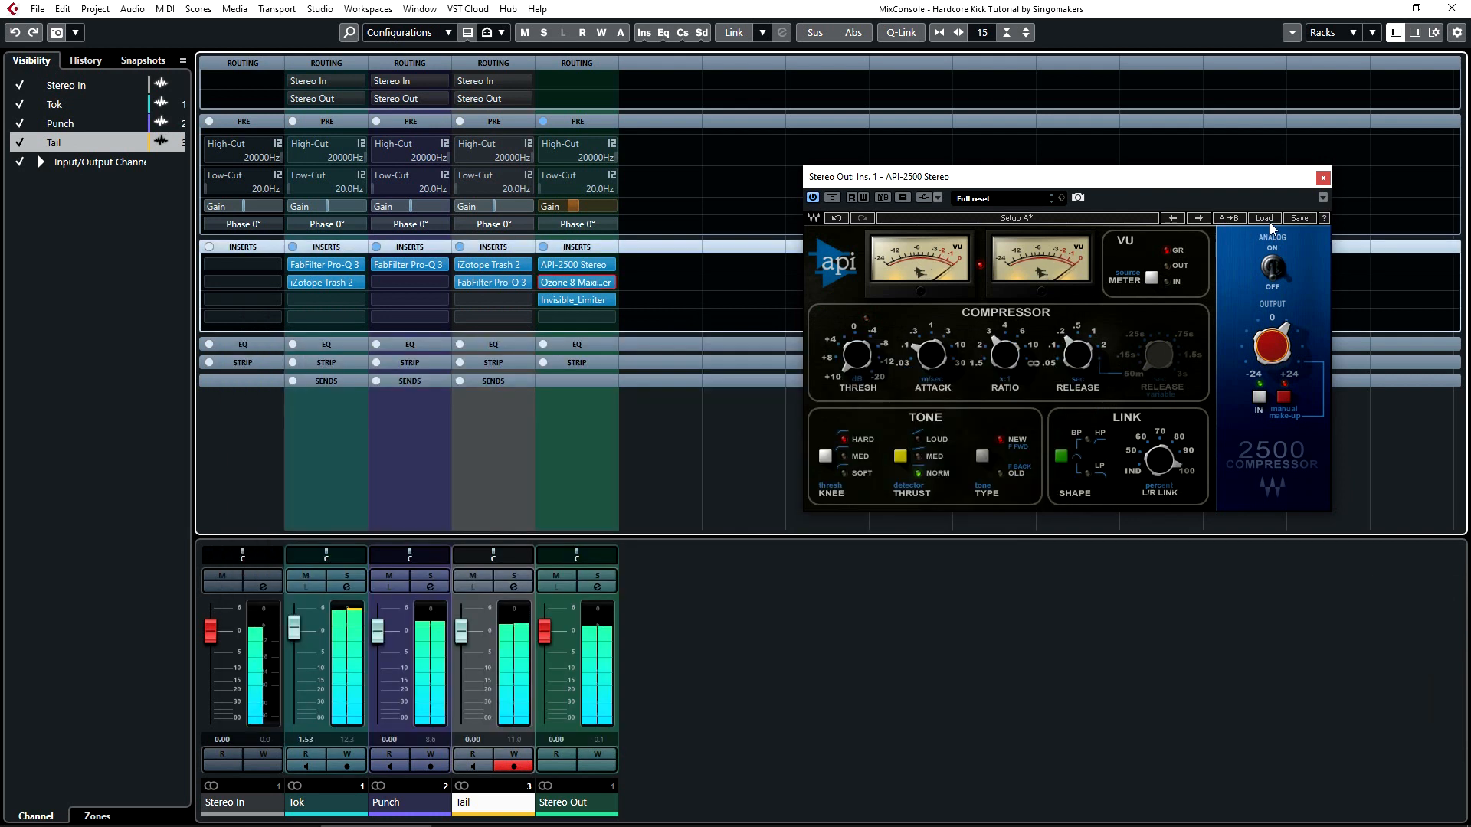
click(1323, 181)
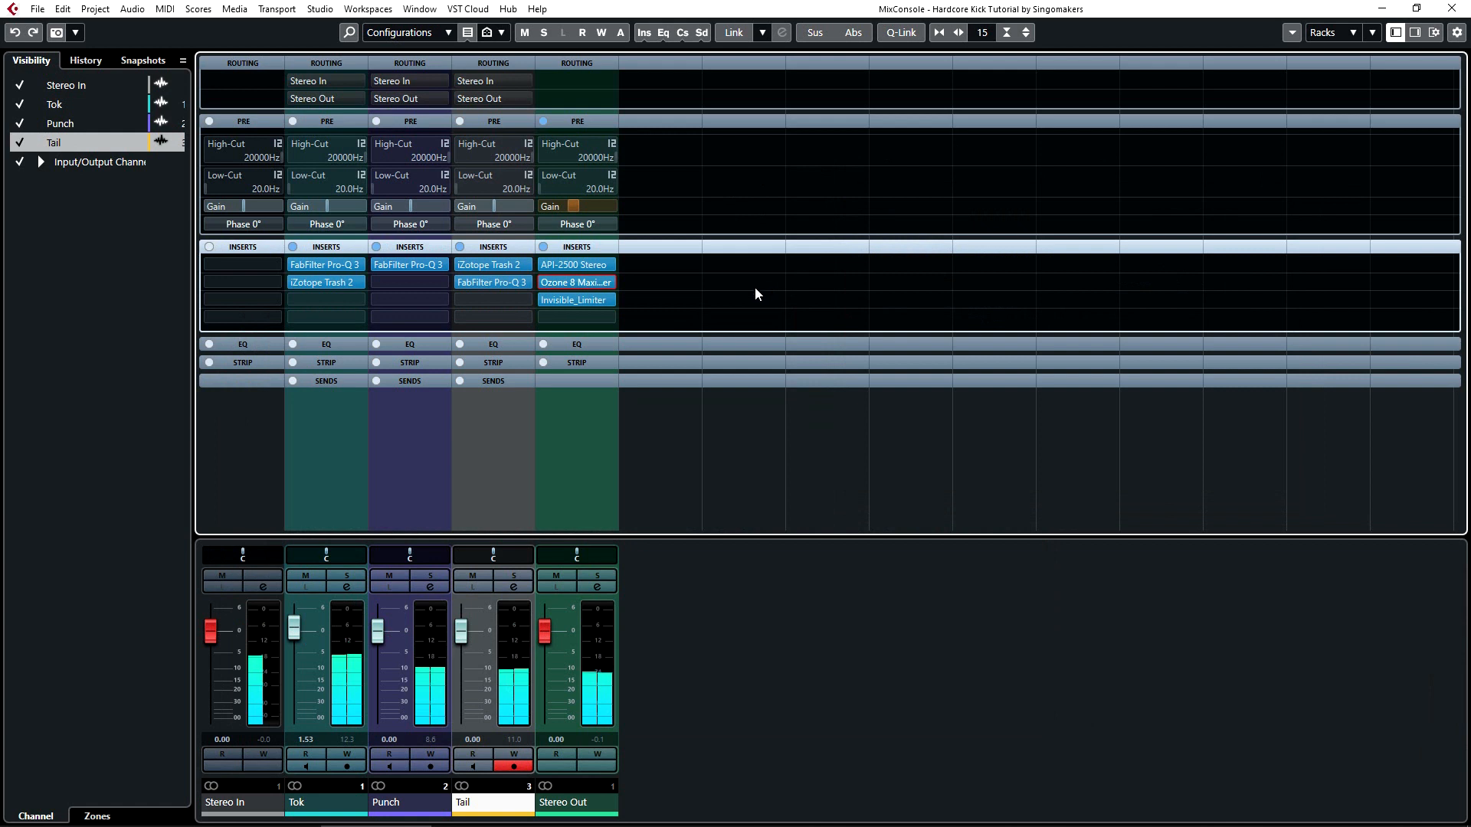
key(F3)
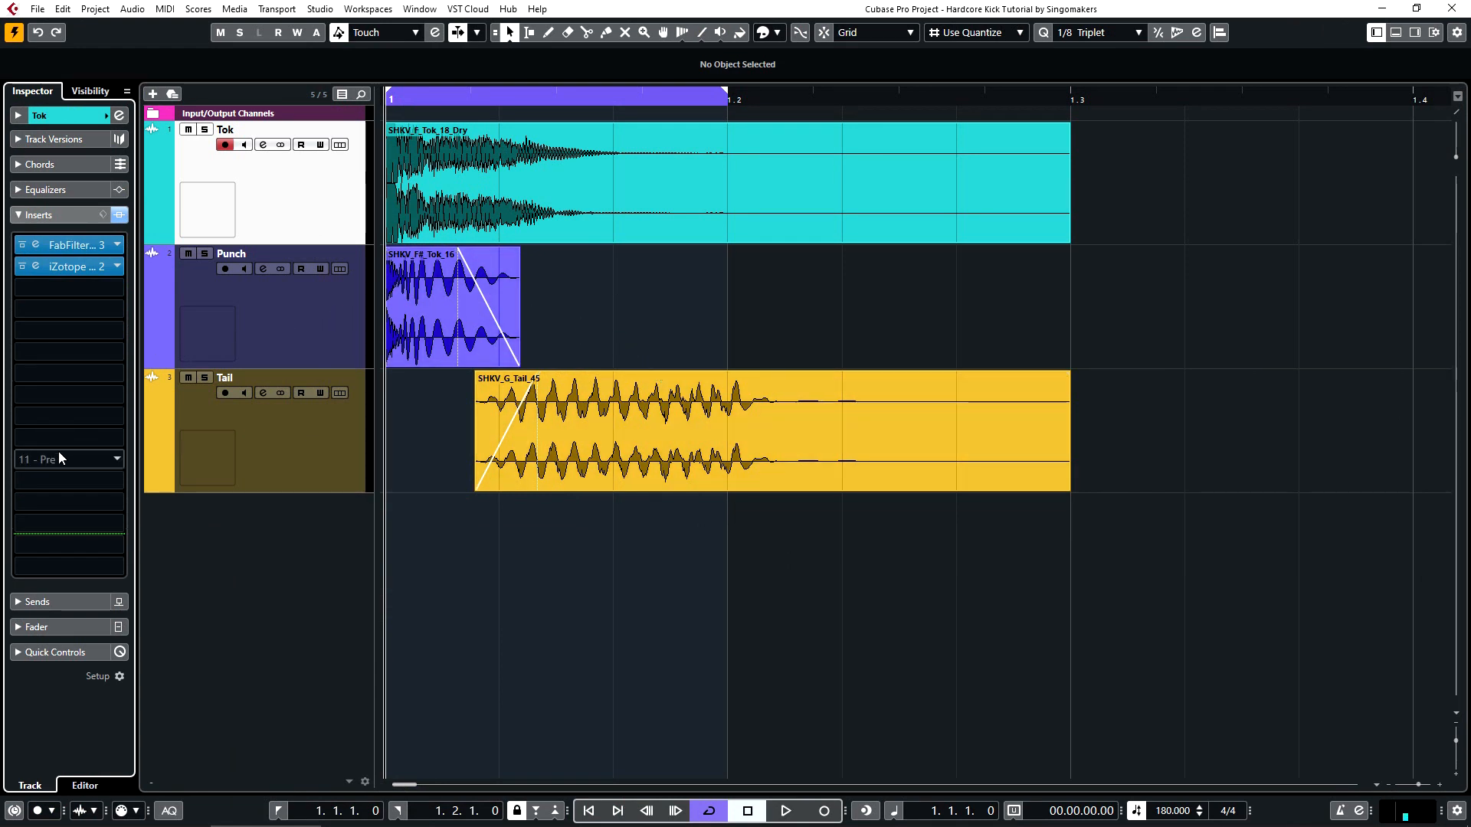
Step: Insert Oszillos Mega Scope in a late insert slot on the Tok and Punch tracks
click(51, 500)
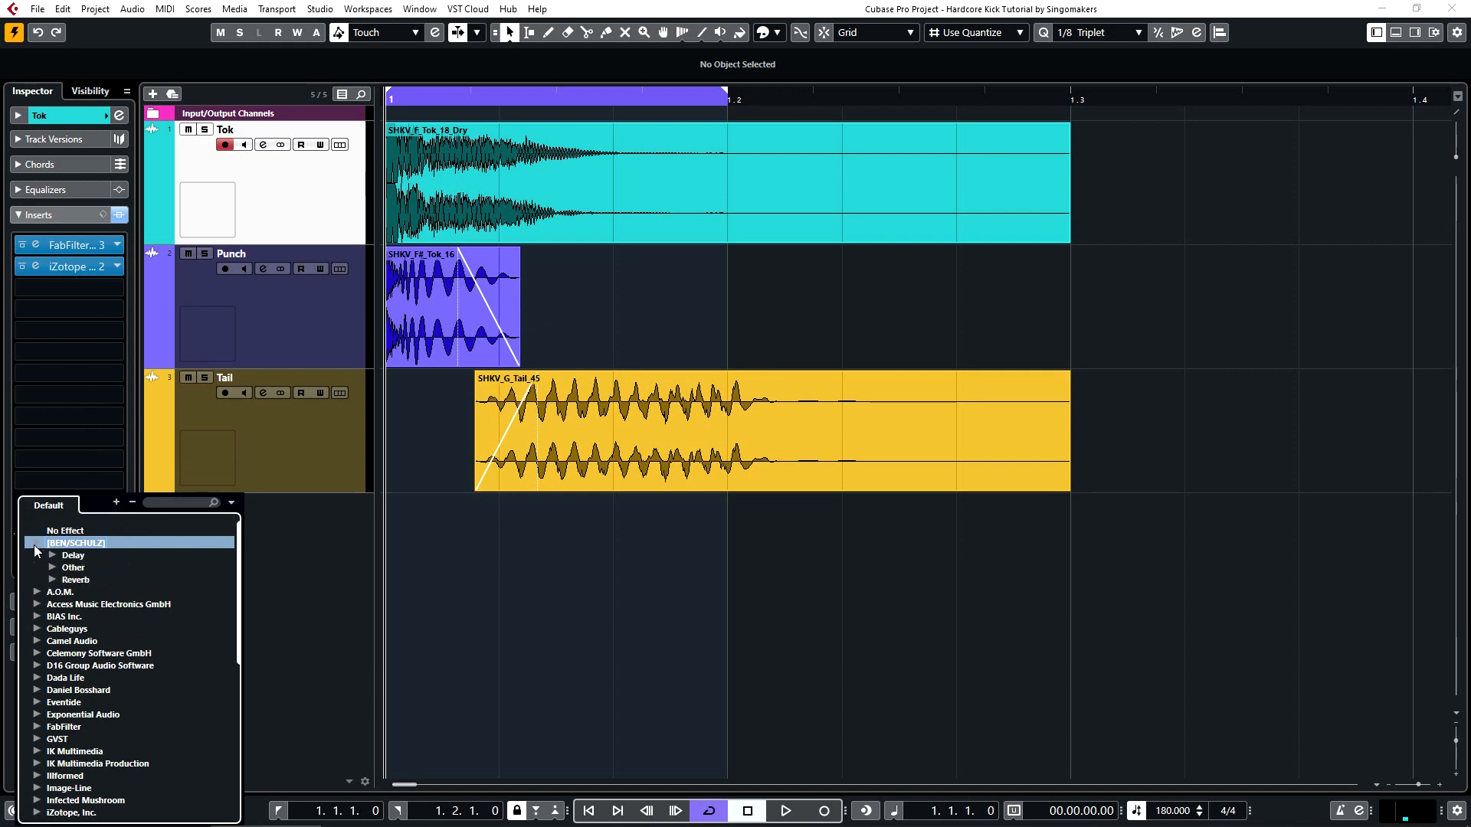
click(131, 581)
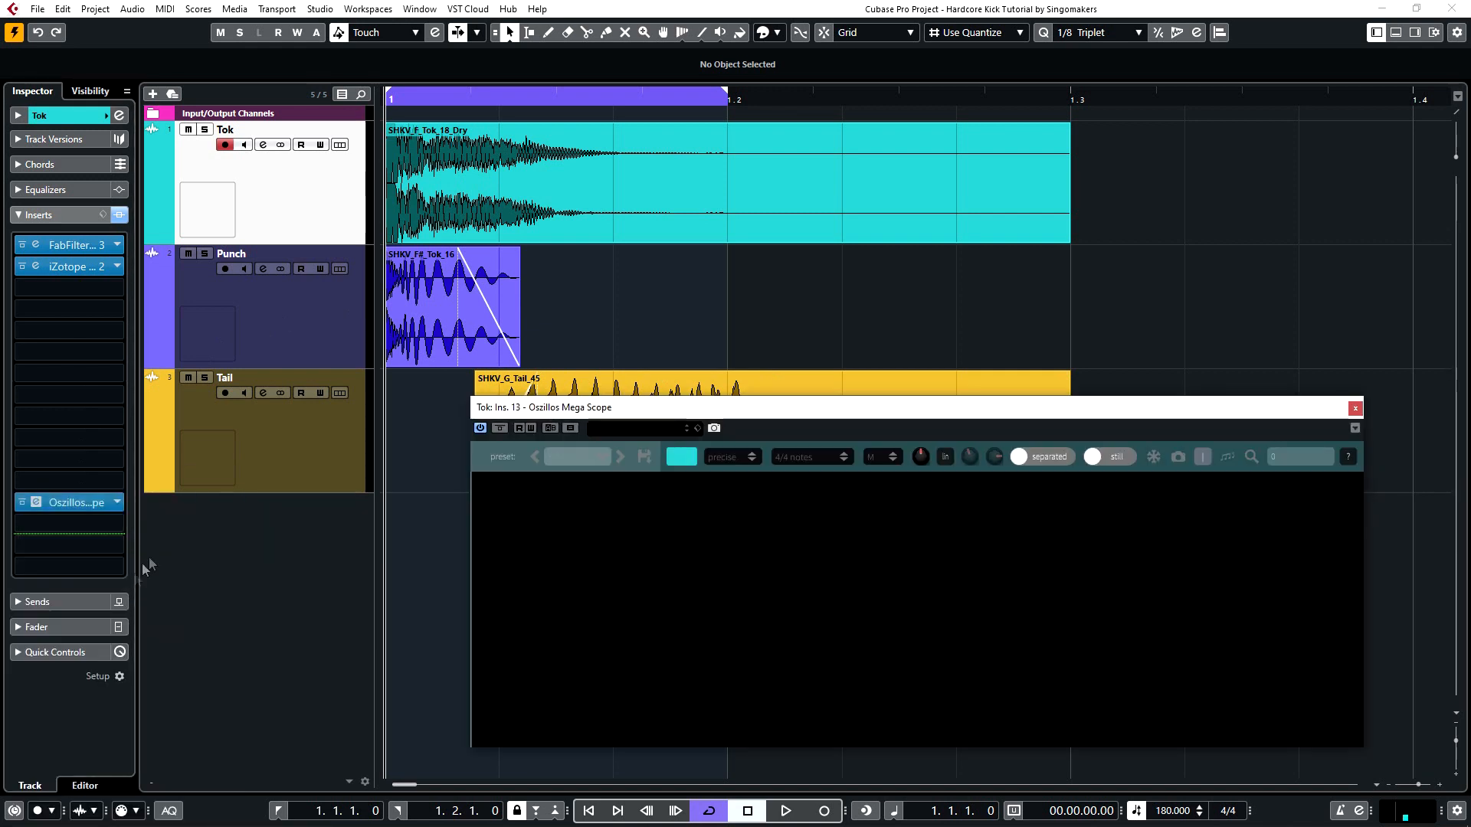
click(295, 345)
click(69, 503)
text(osz)
click(157, 560)
Step: Insert Oszillos Mega Scope on the Tail track and close the extra scope windows
click(201, 467)
click(69, 482)
text(osz)
click(77, 534)
click(1237, 460)
click(1321, 288)
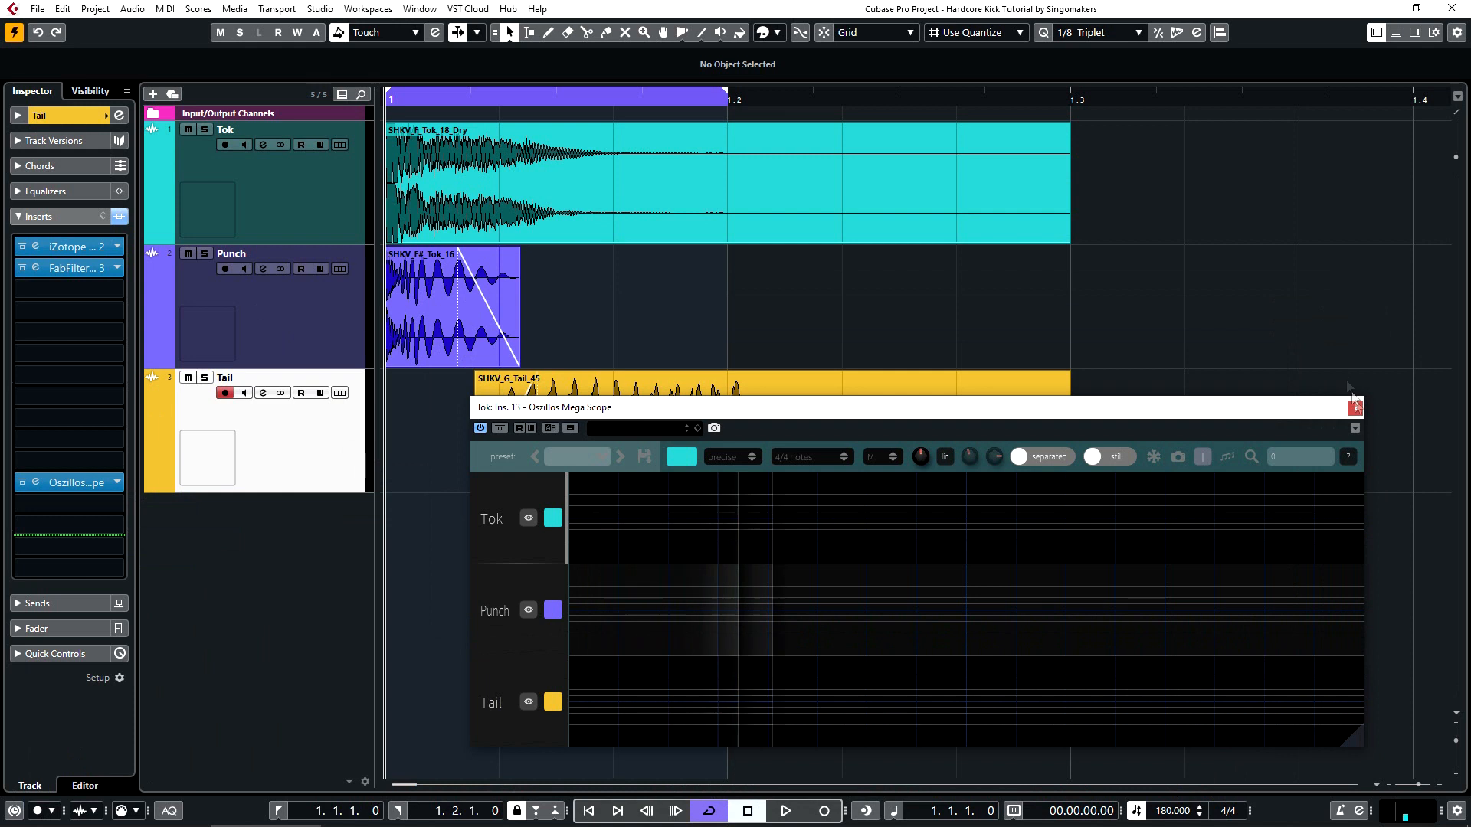
Step: Reopen the Tok track's Mega Scope, set it to combined display with a 1/4 note length, and play the loop
click(1356, 408)
click(304, 210)
click(90, 505)
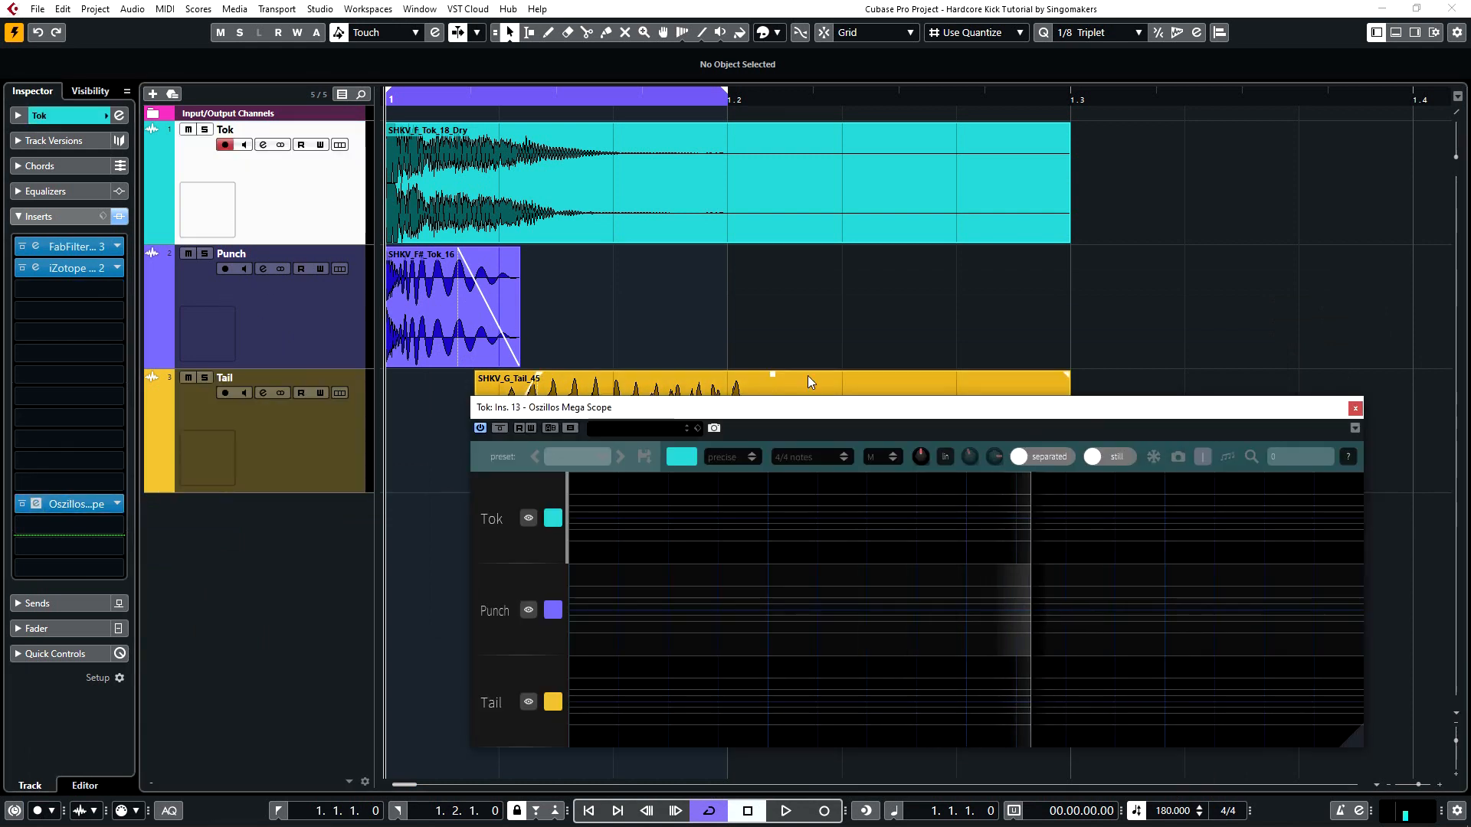
click(1041, 457)
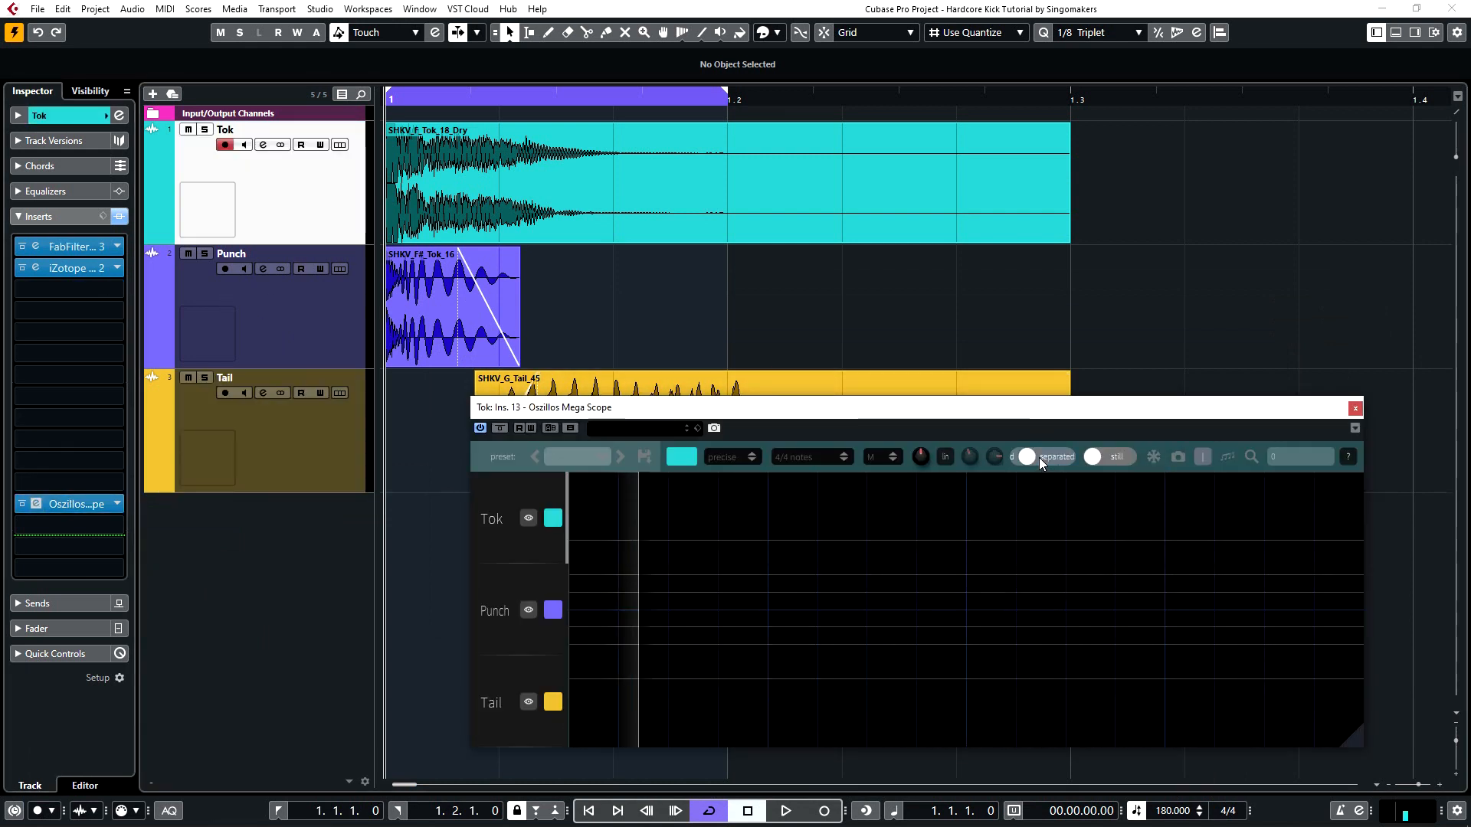
drag(1050, 407, 1030, 305)
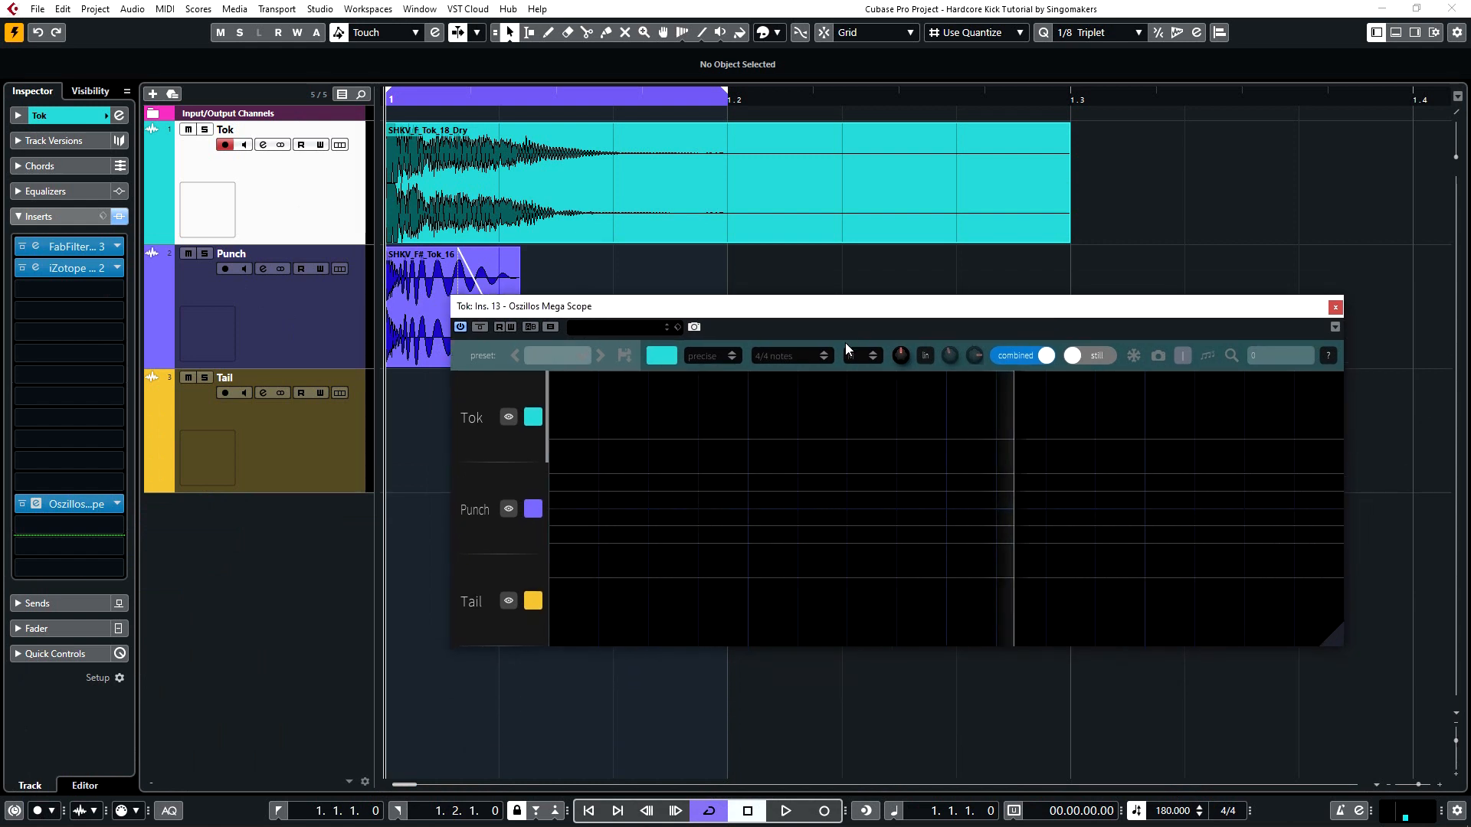
click(792, 356)
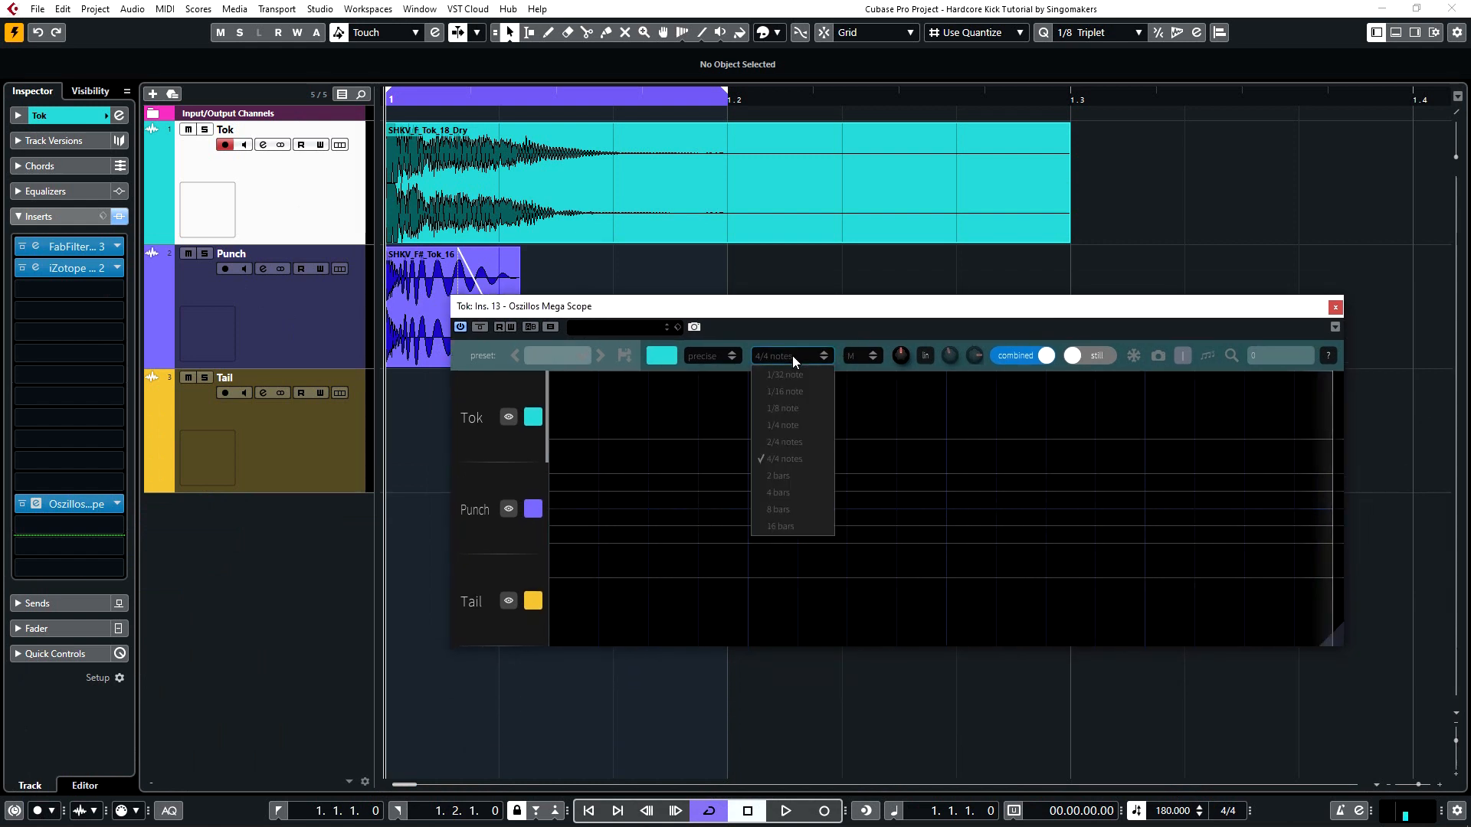
click(794, 426)
key(space)
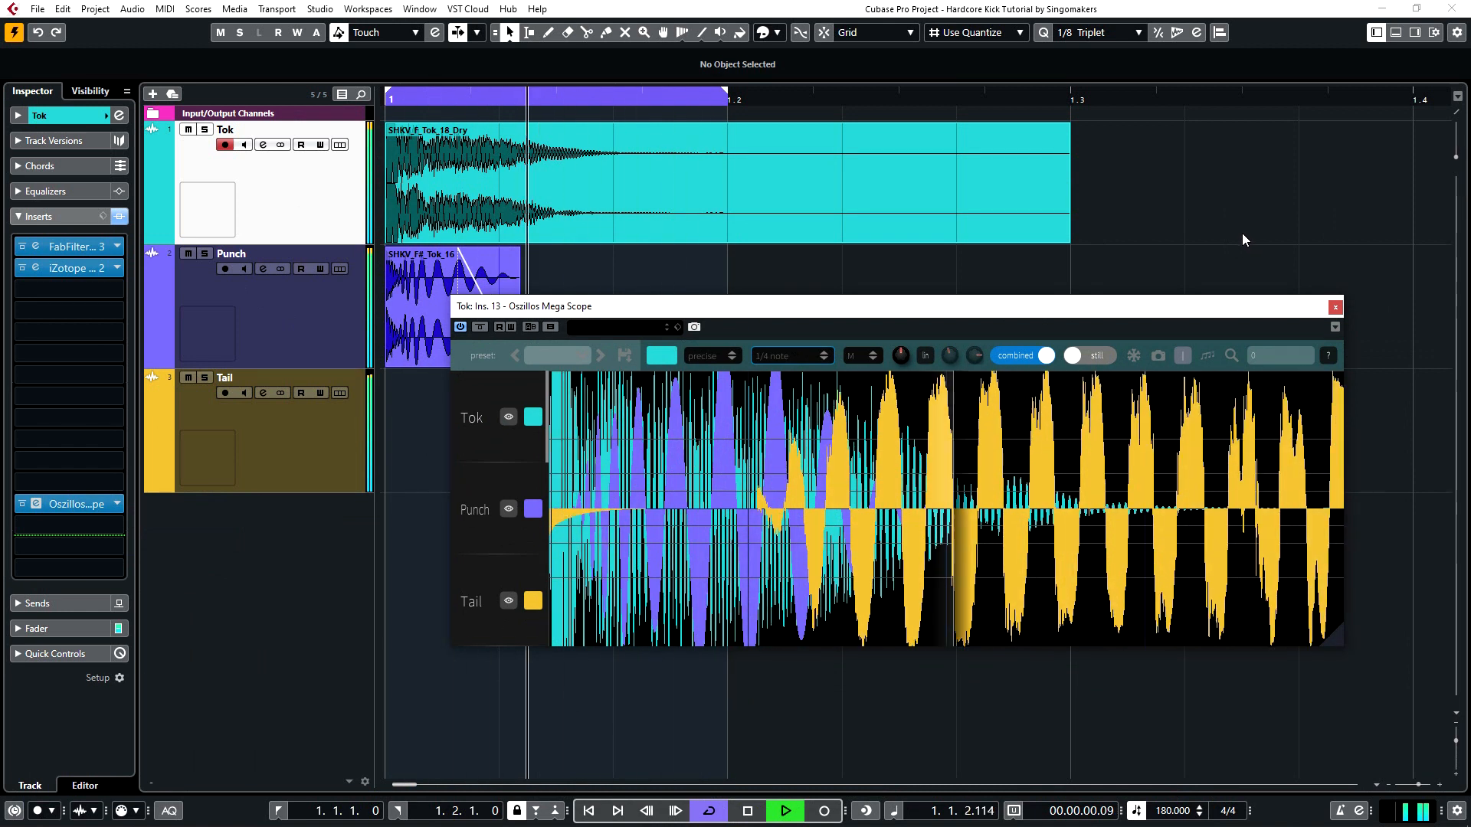
key(space)
Step: Move the Tail clip's start to 1.1.2.27 during looped playback, checking its waveform alignment with the Punch in the scope
drag(725, 314, 1027, 448)
click(587, 414)
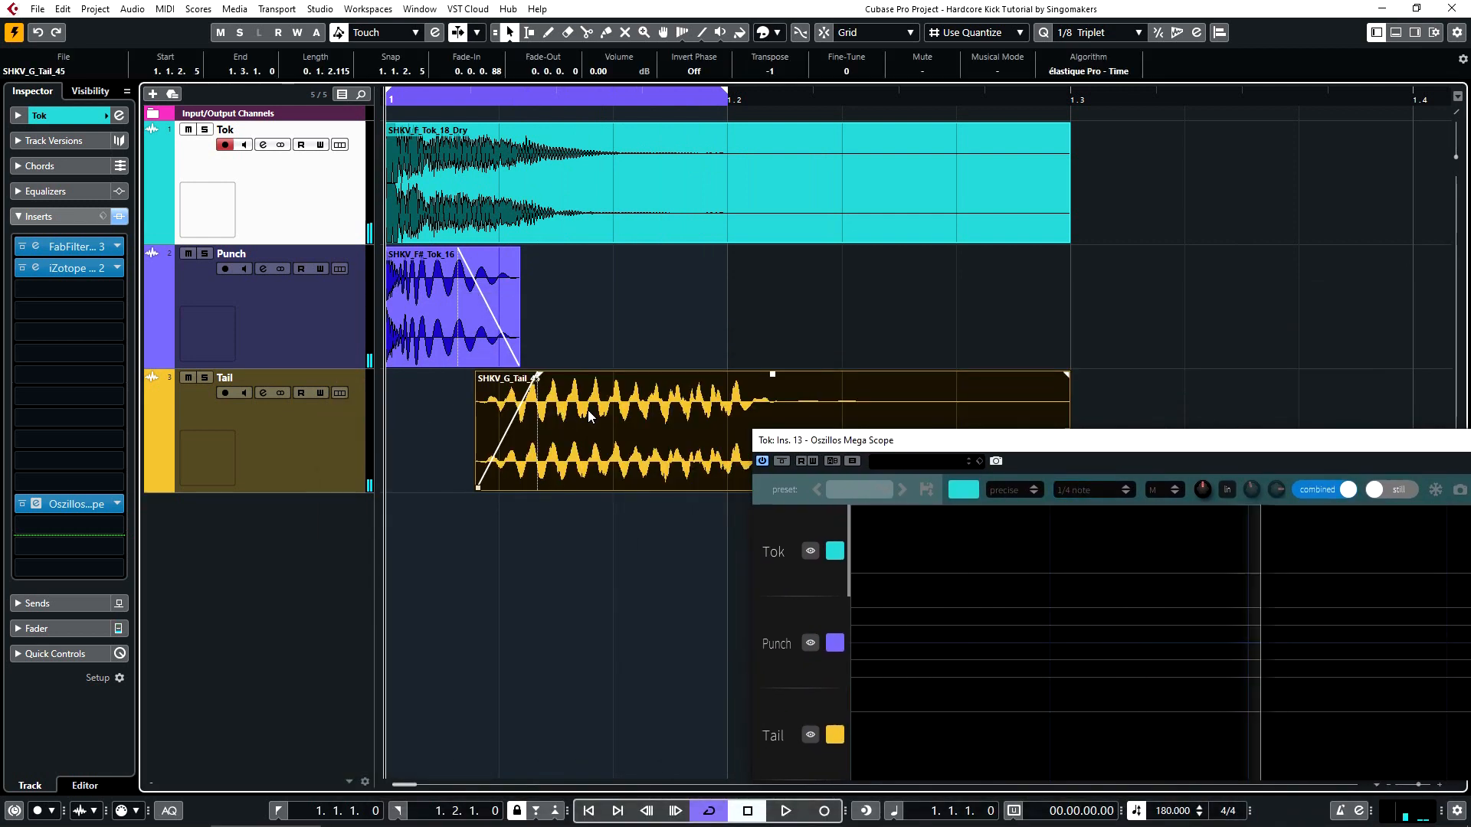
scroll(492, 428, up, 2)
drag(989, 441, 515, 424)
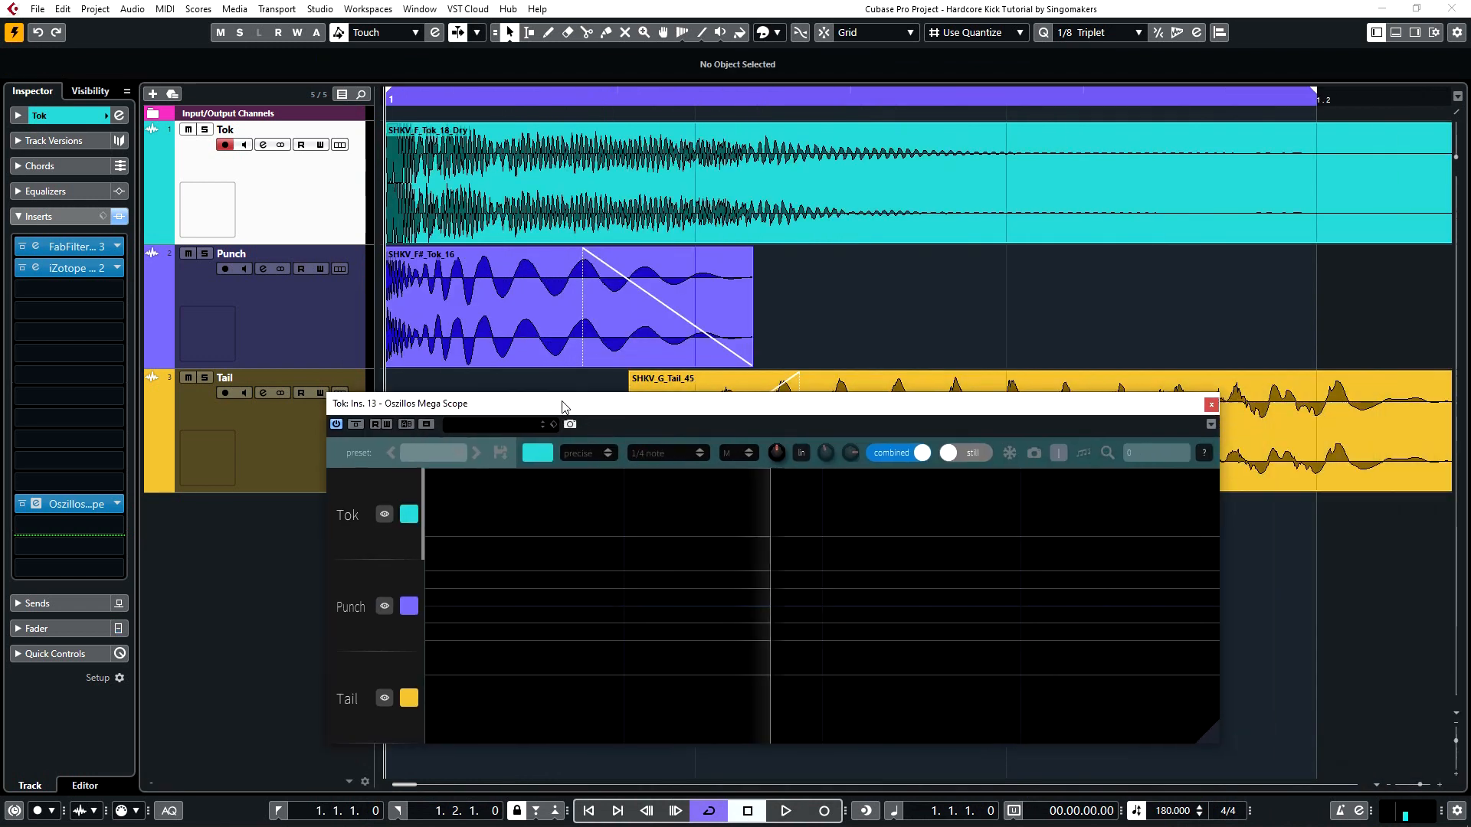
click(886, 336)
key(space)
drag(817, 426, 831, 456)
click(1456, 723)
click(1456, 723)
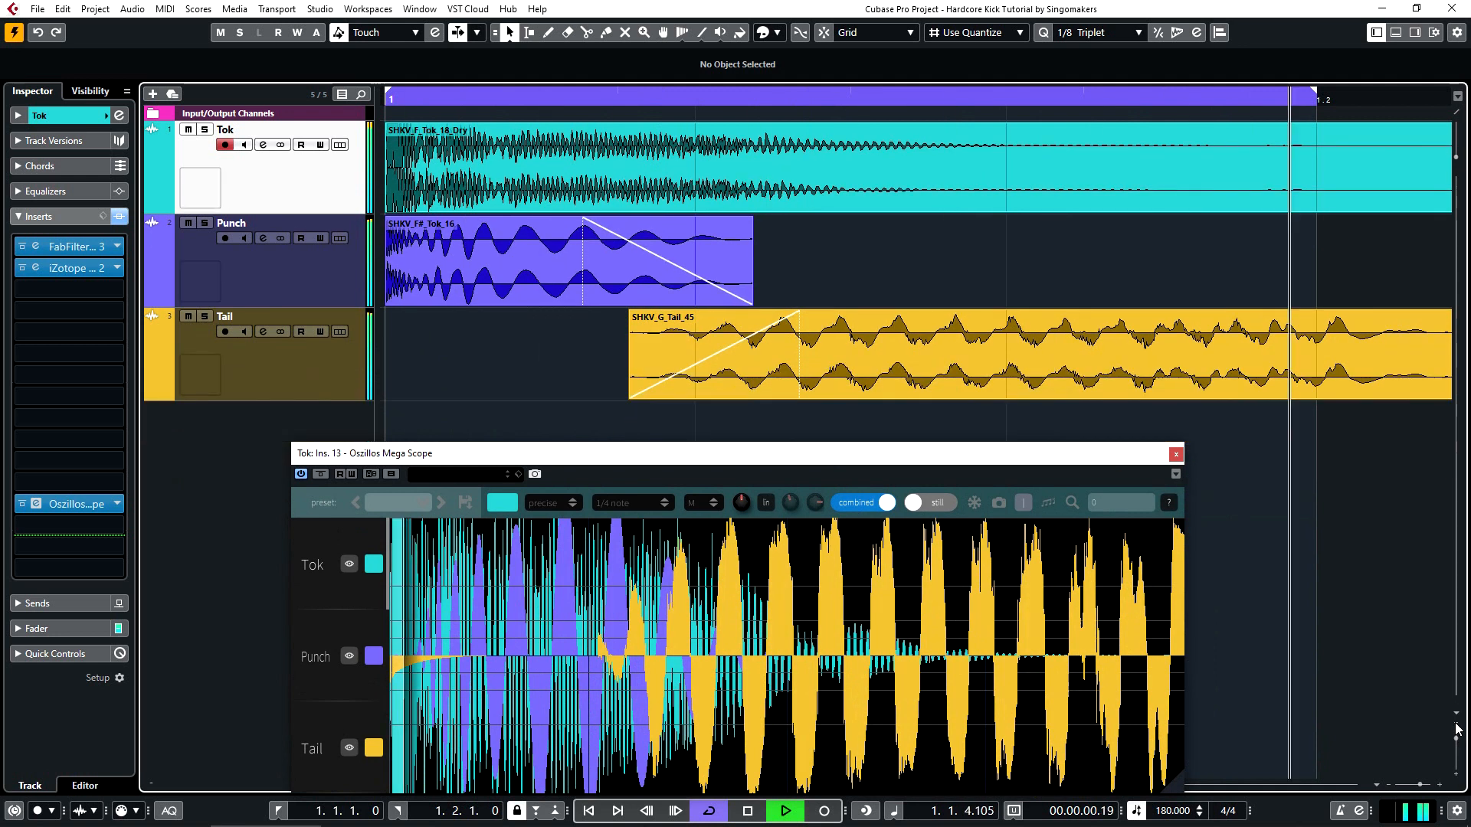
click(903, 364)
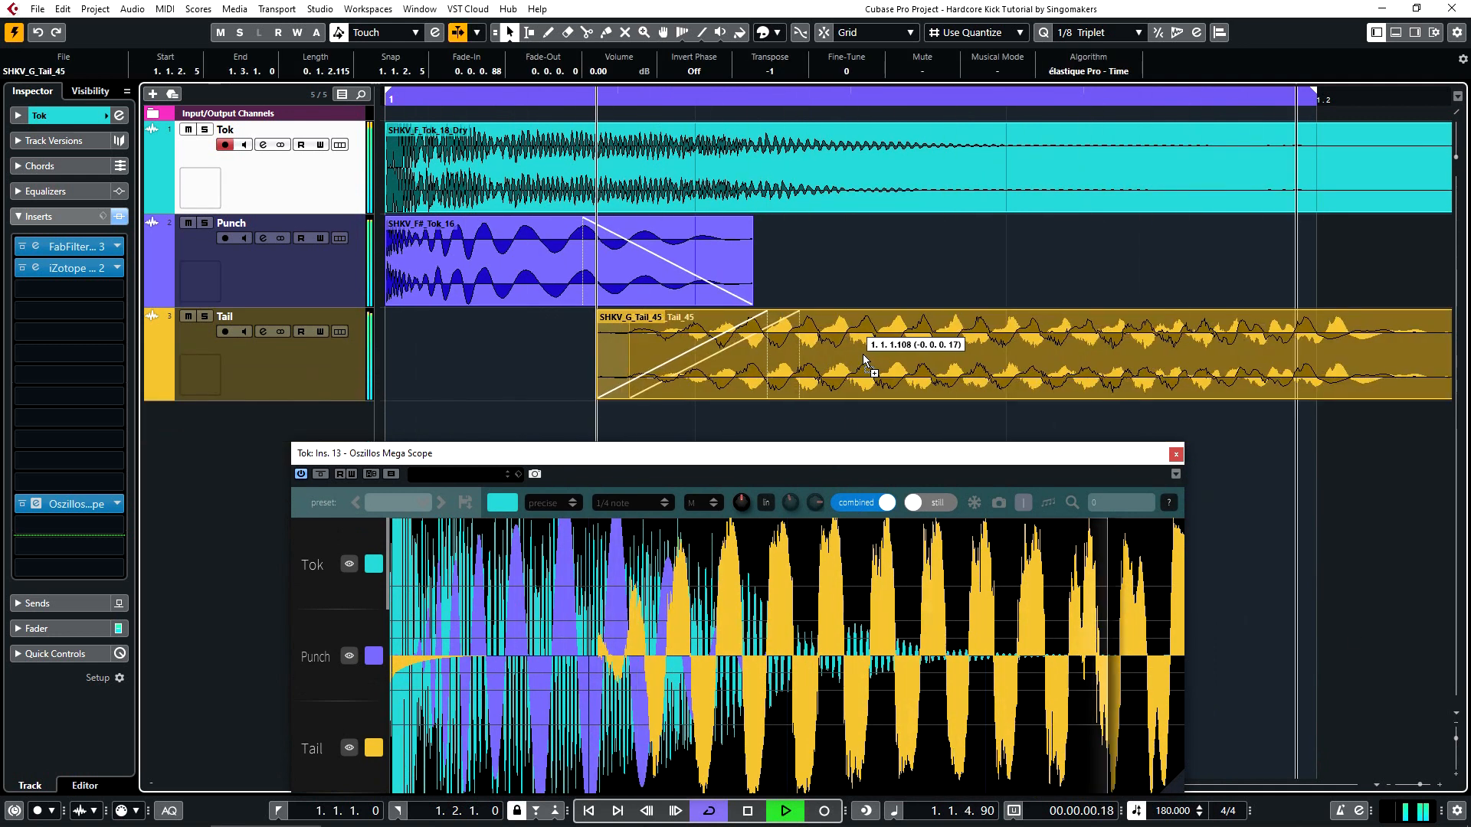
drag(889, 361, 922, 366)
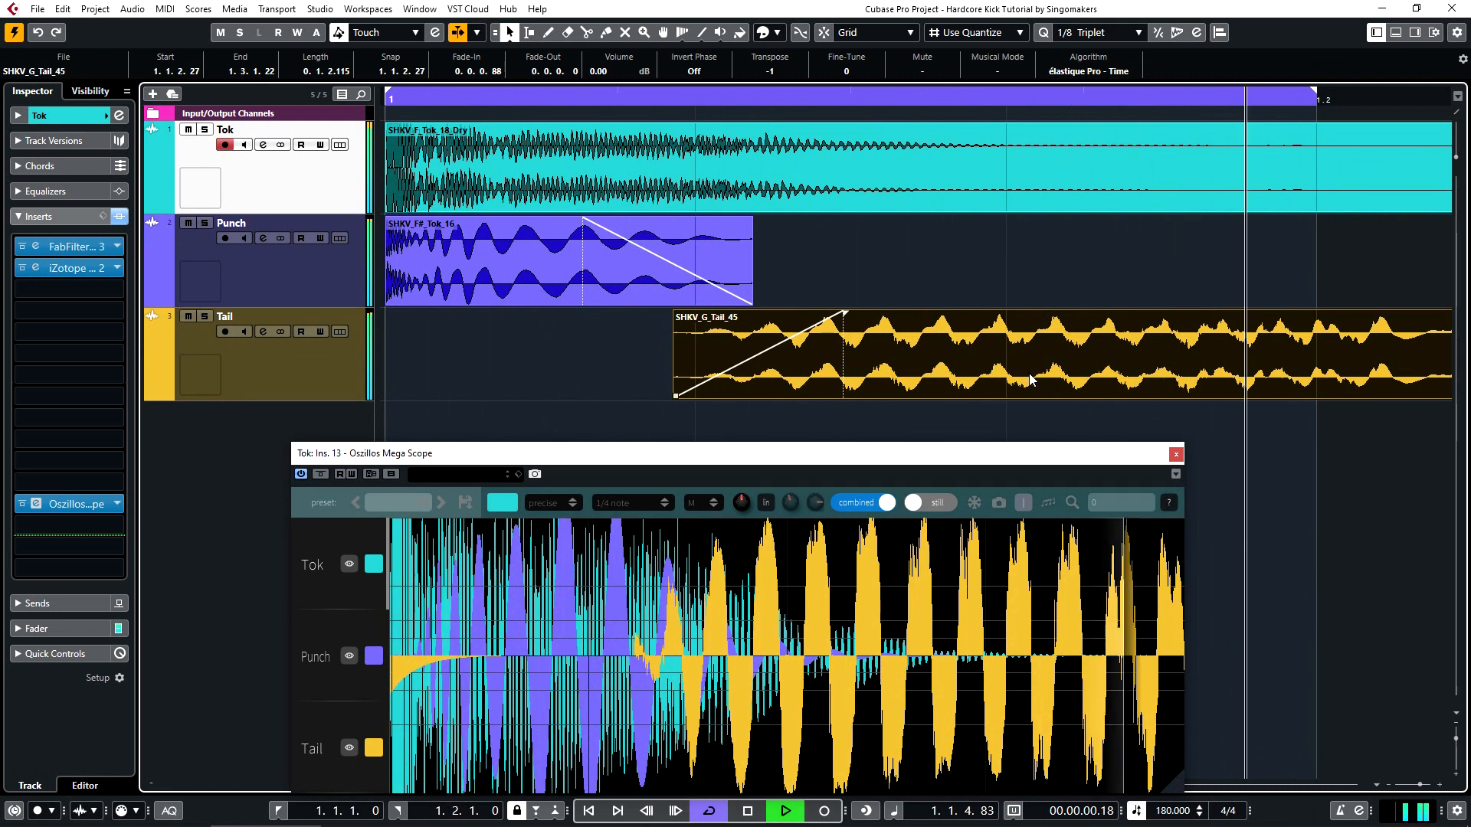
key(space)
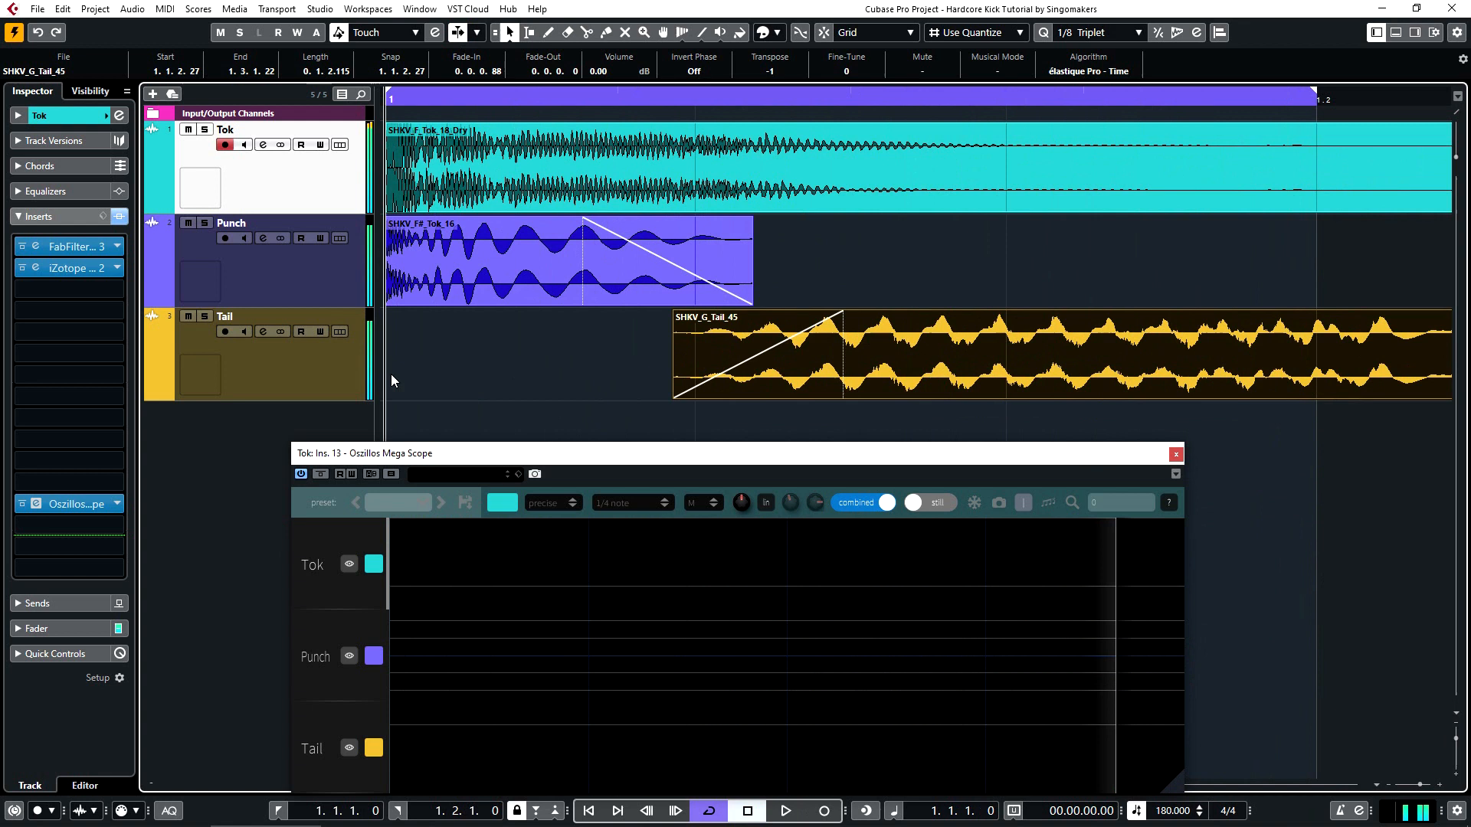
Step: Insert the Voxengo PHA-979 phase plug-in in the Tail track's fifth insert slot
click(363, 370)
click(61, 331)
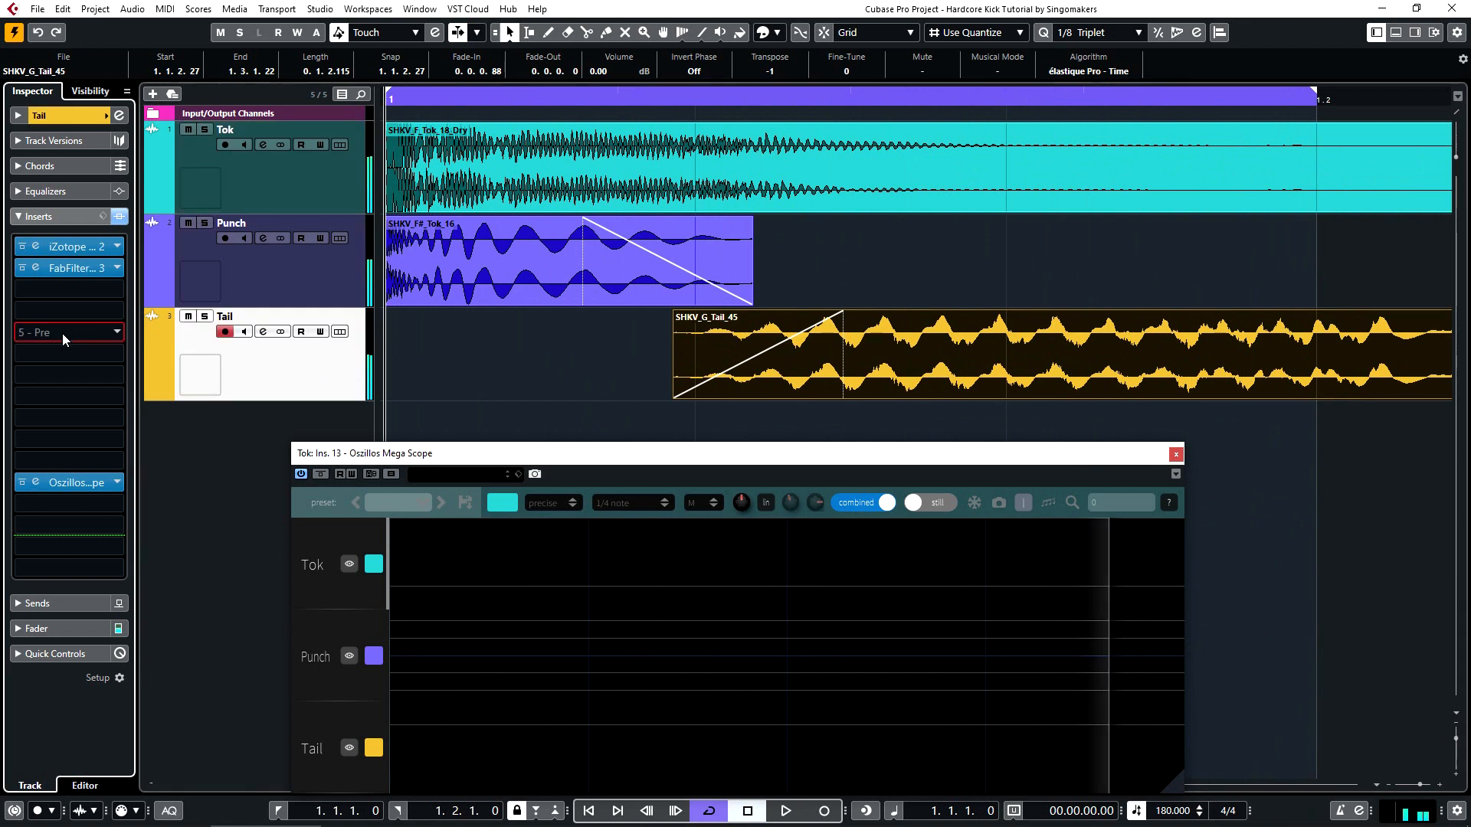
text(p)
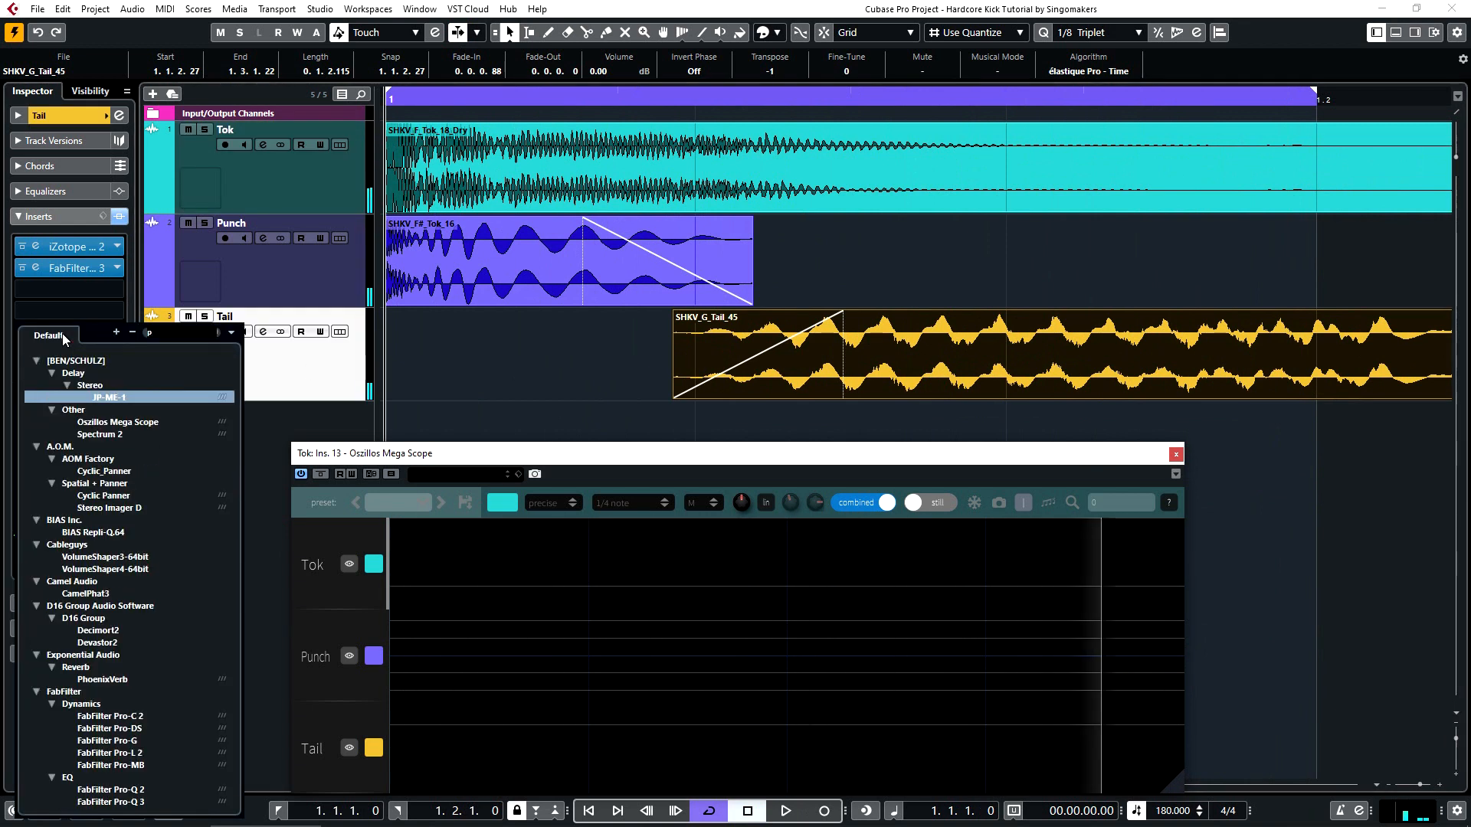
text(ha979)
key(Return)
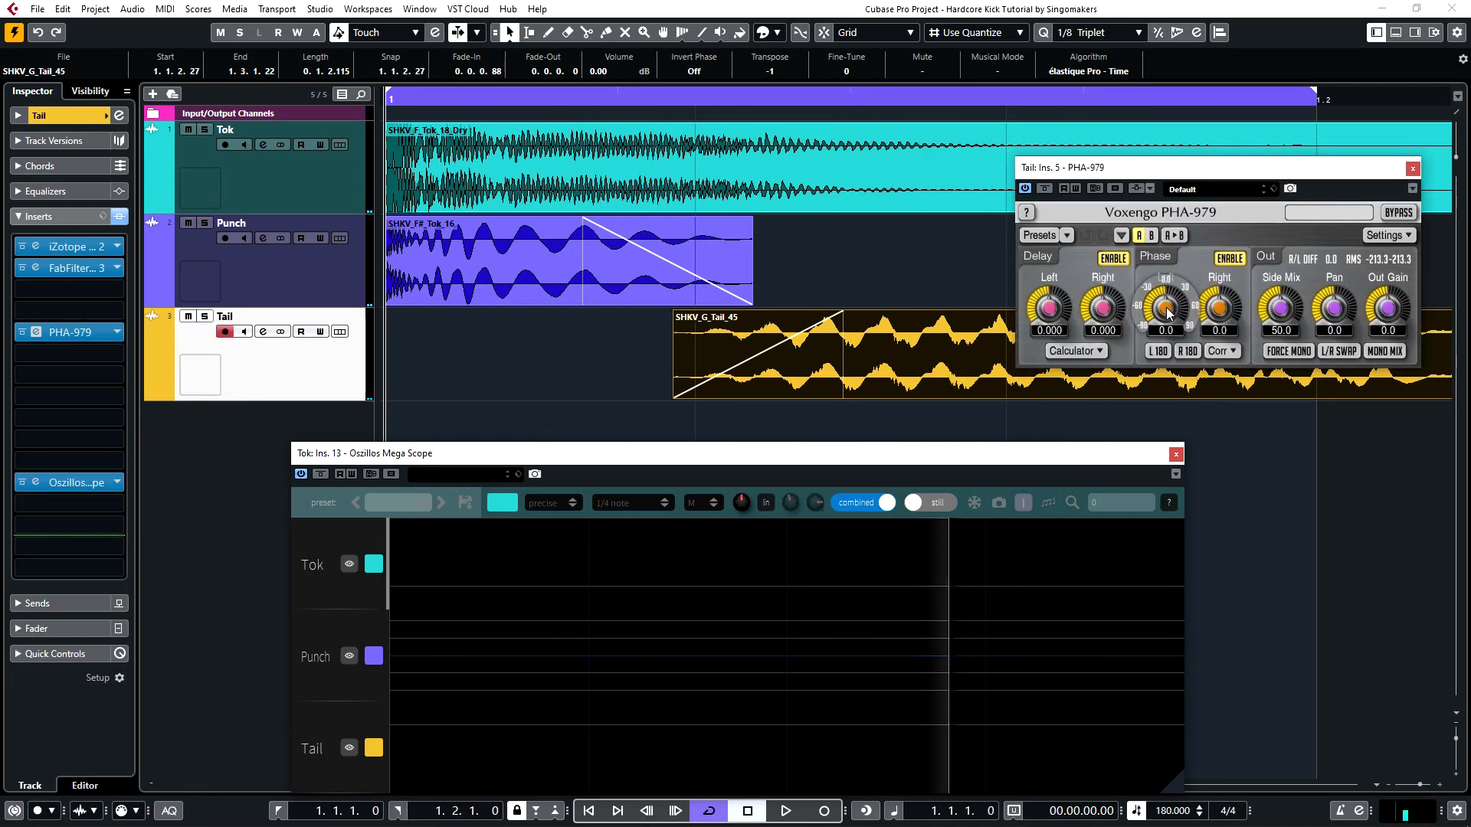
Step: Set the left and right phase in PHA-979 to 9.4 during looped playback to align the Tail with the Punch
key(space)
mouse_move(1168, 313)
mouse_down()
mouse_move(1167, 360)
mouse_move(1168, 262)
mouse_move(1167, 309)
mouse_up()
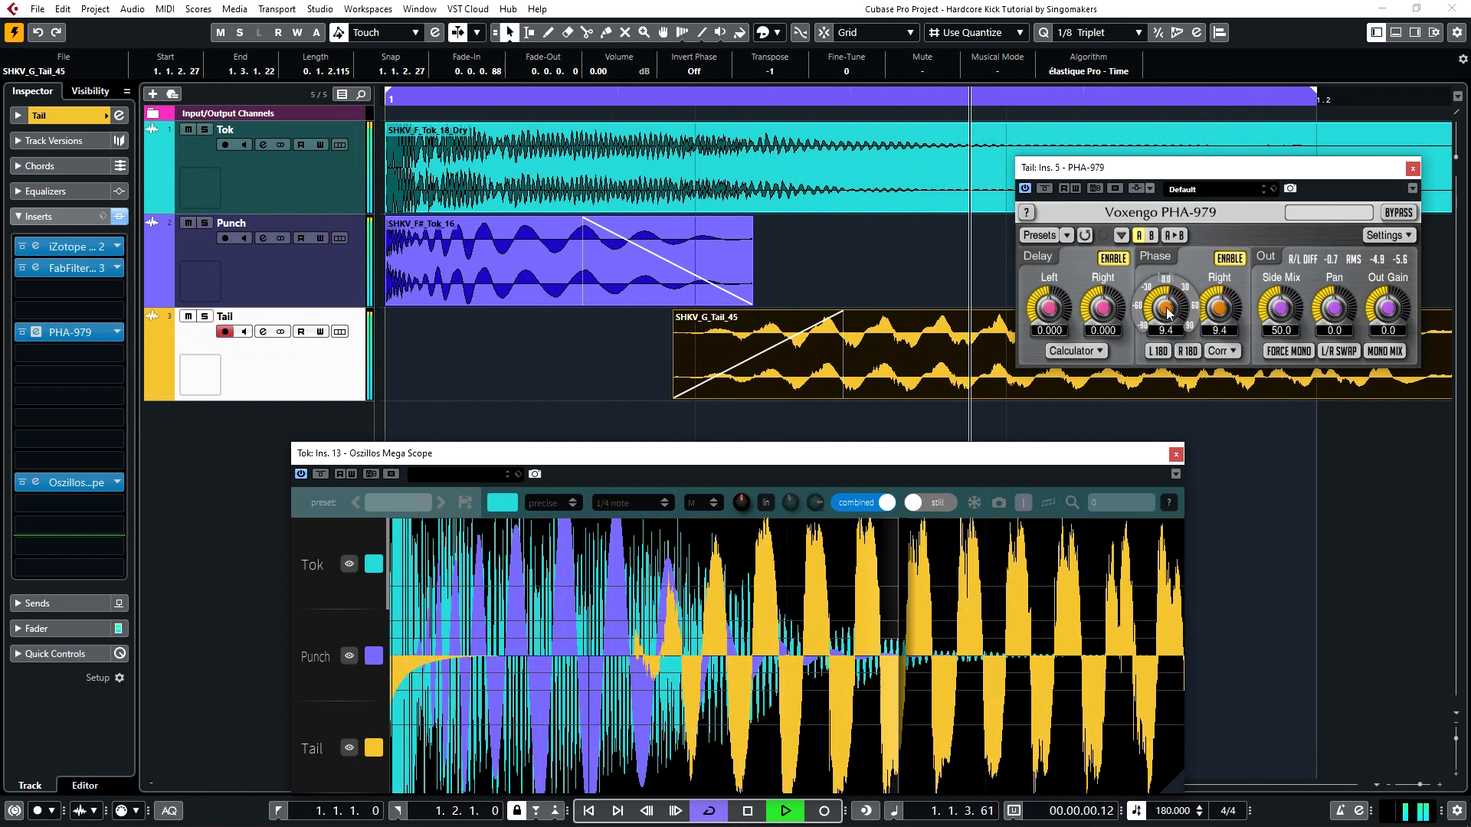
key(space)
Step: Solo the Punch and Tail tracks, play the loop, and hide the Tok waveform in the Mega Scope
click(273, 280)
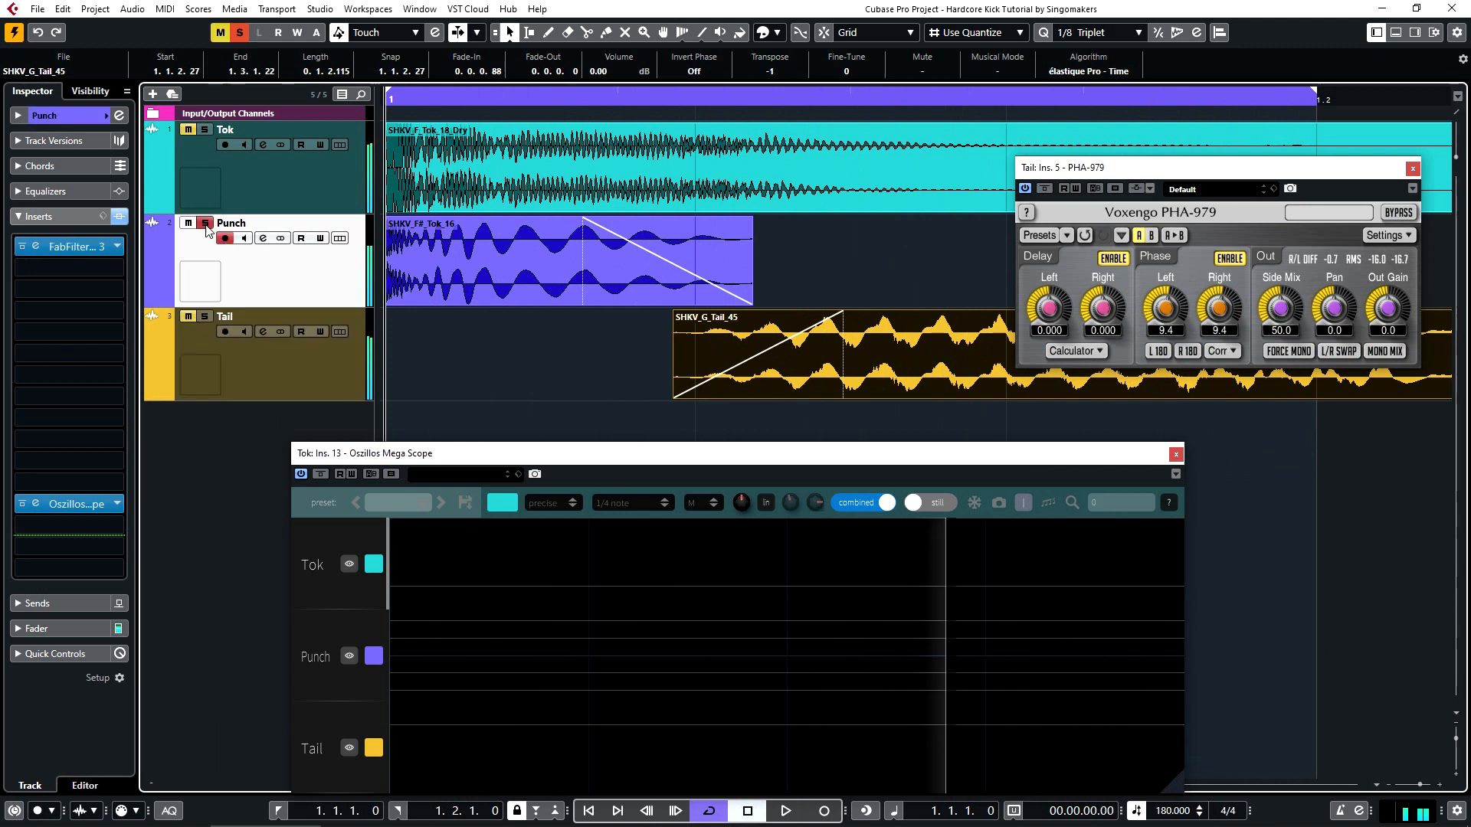
click(442, 295)
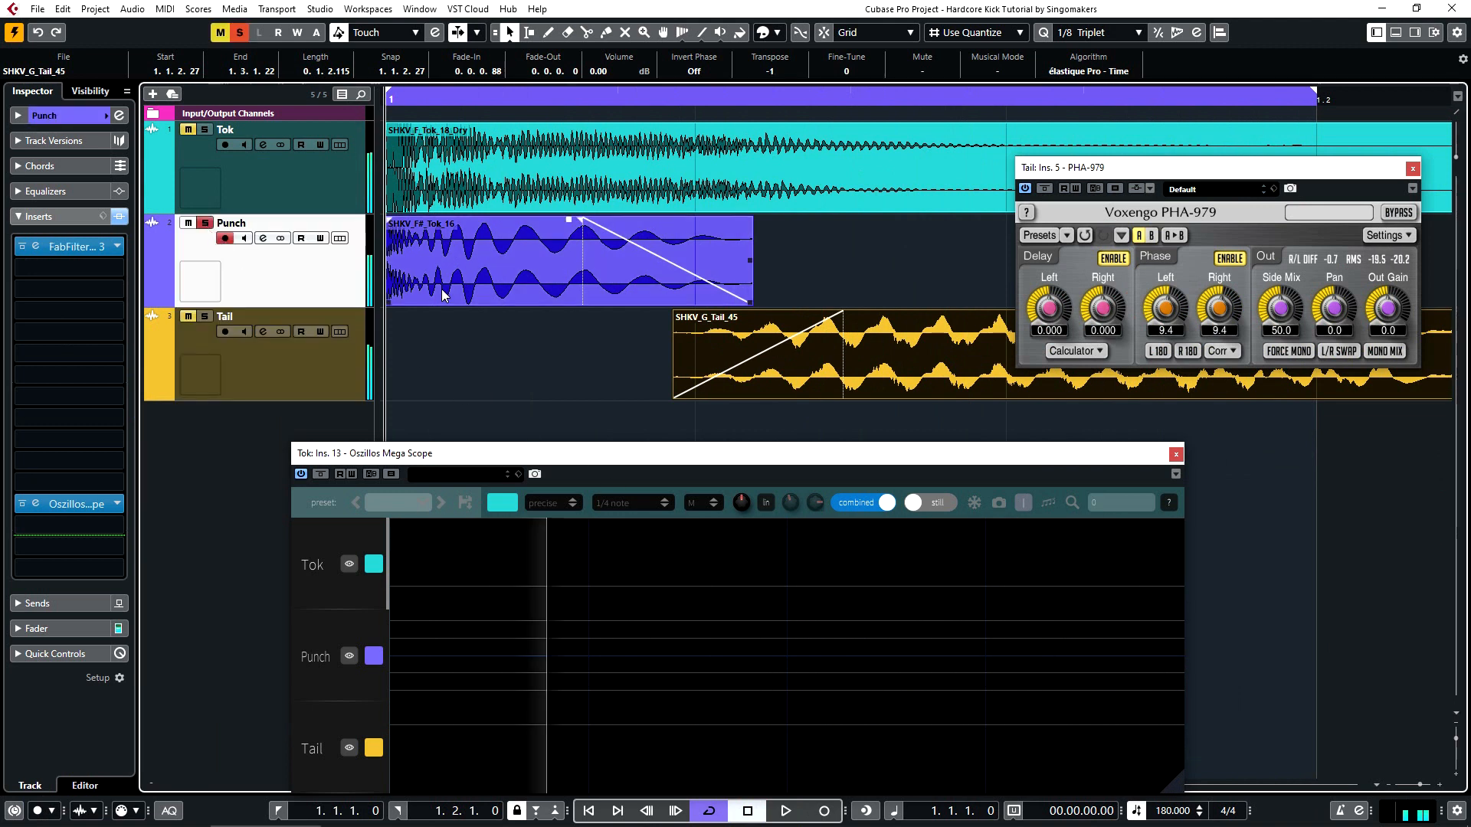
click(220, 319)
click(691, 330)
key(space)
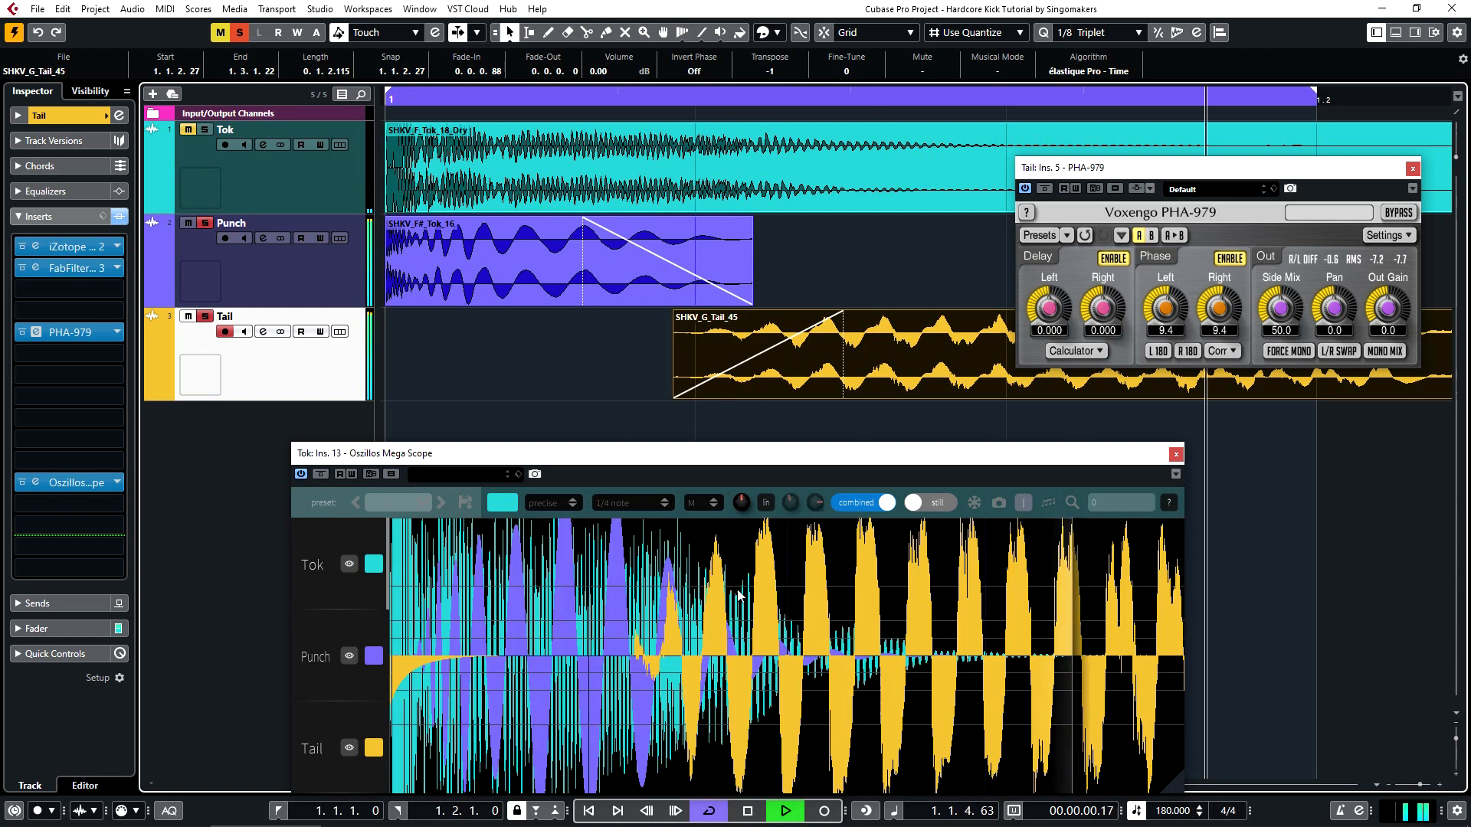
click(349, 563)
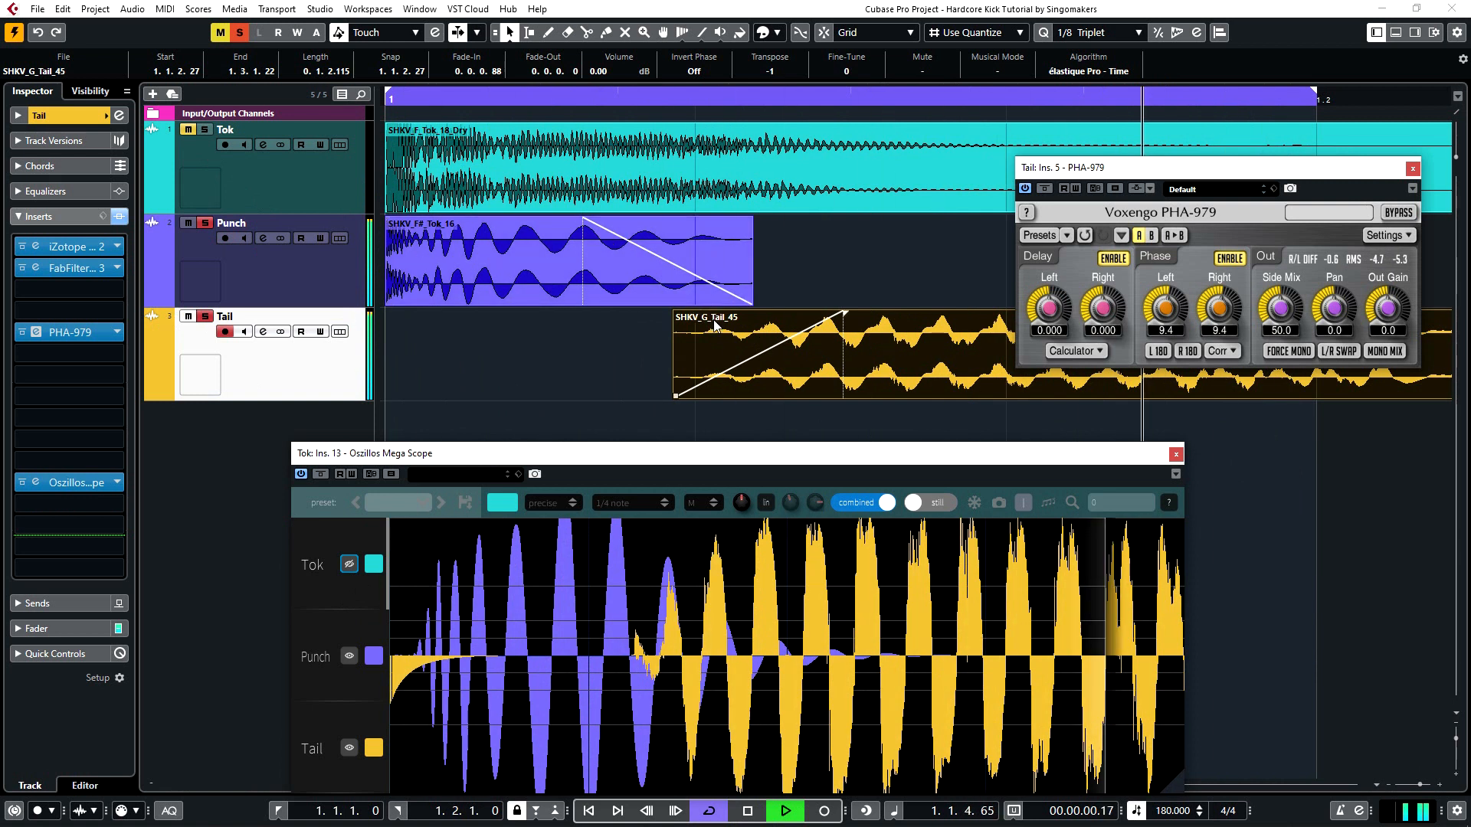
Step: Open the Punch track's FabFilter Pro-Q 3 and move its high-cut filter to a higher frequency
click(218, 256)
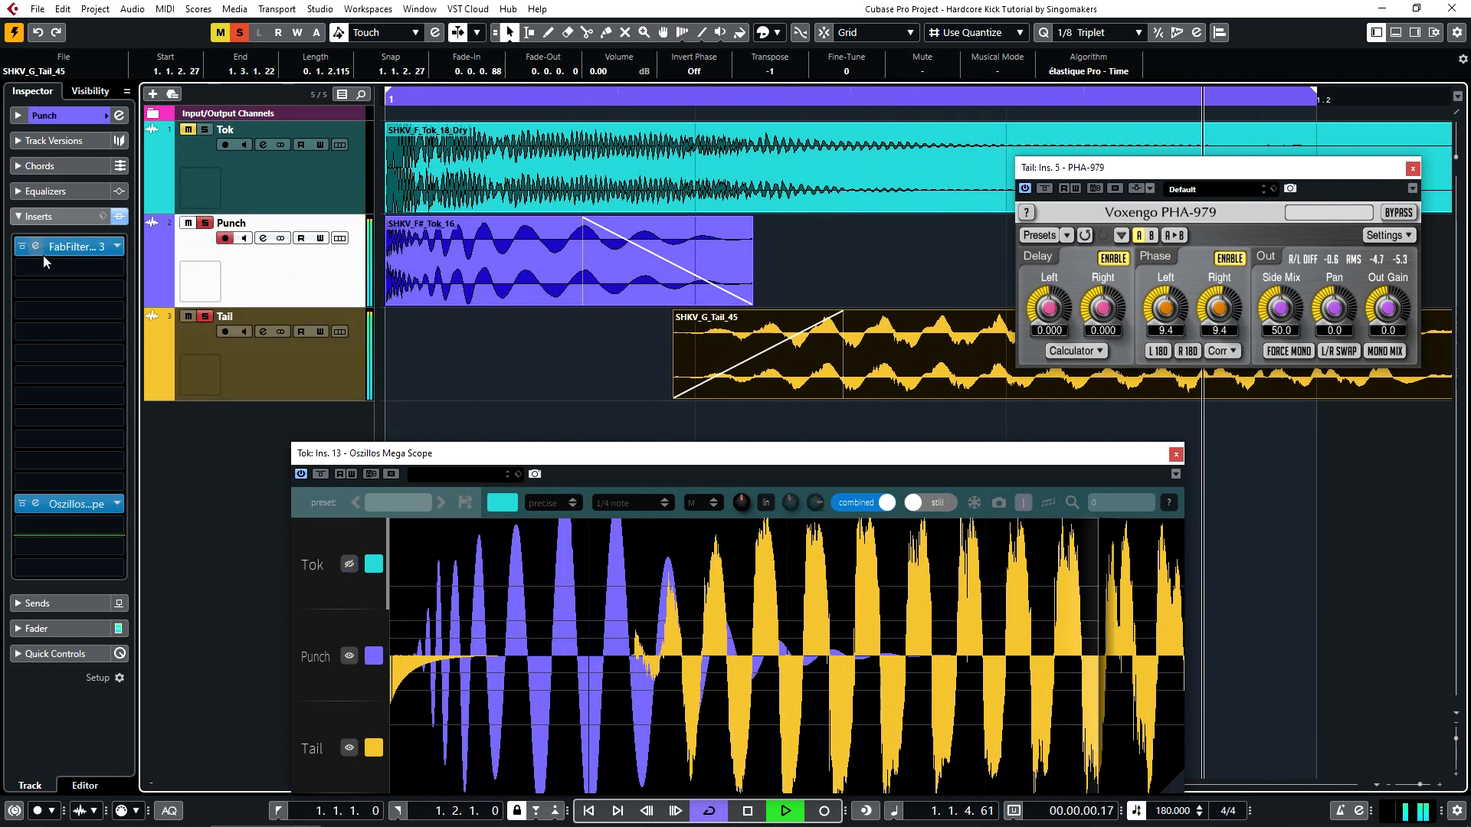
click(71, 250)
drag(921, 427, 1004, 431)
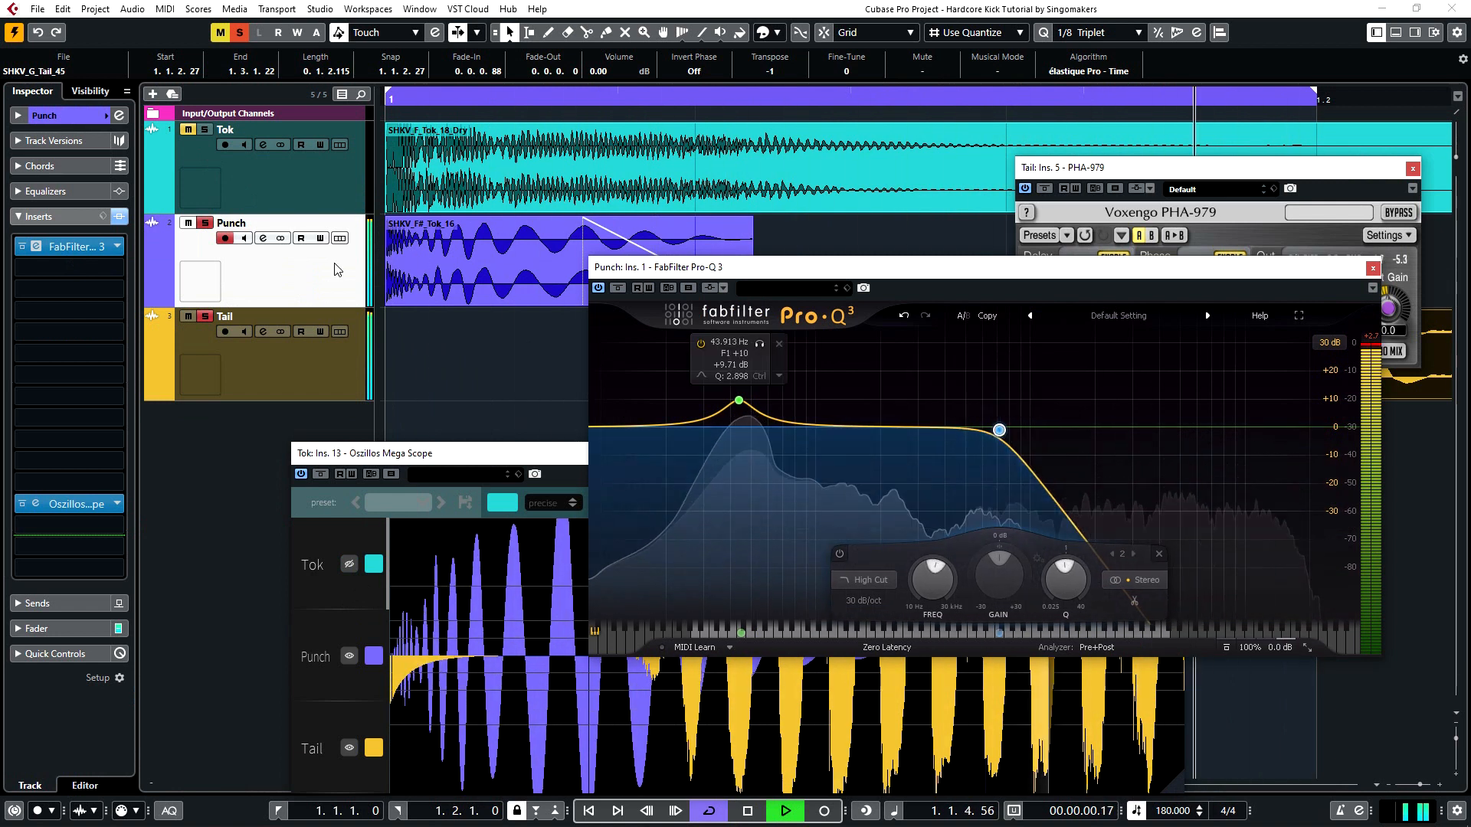
Step: Solo the Tok track as well, restart playback, and close the Pro-Q 3, PHA-979 and Mega Scope windows
key(space)
click(245, 167)
key(space)
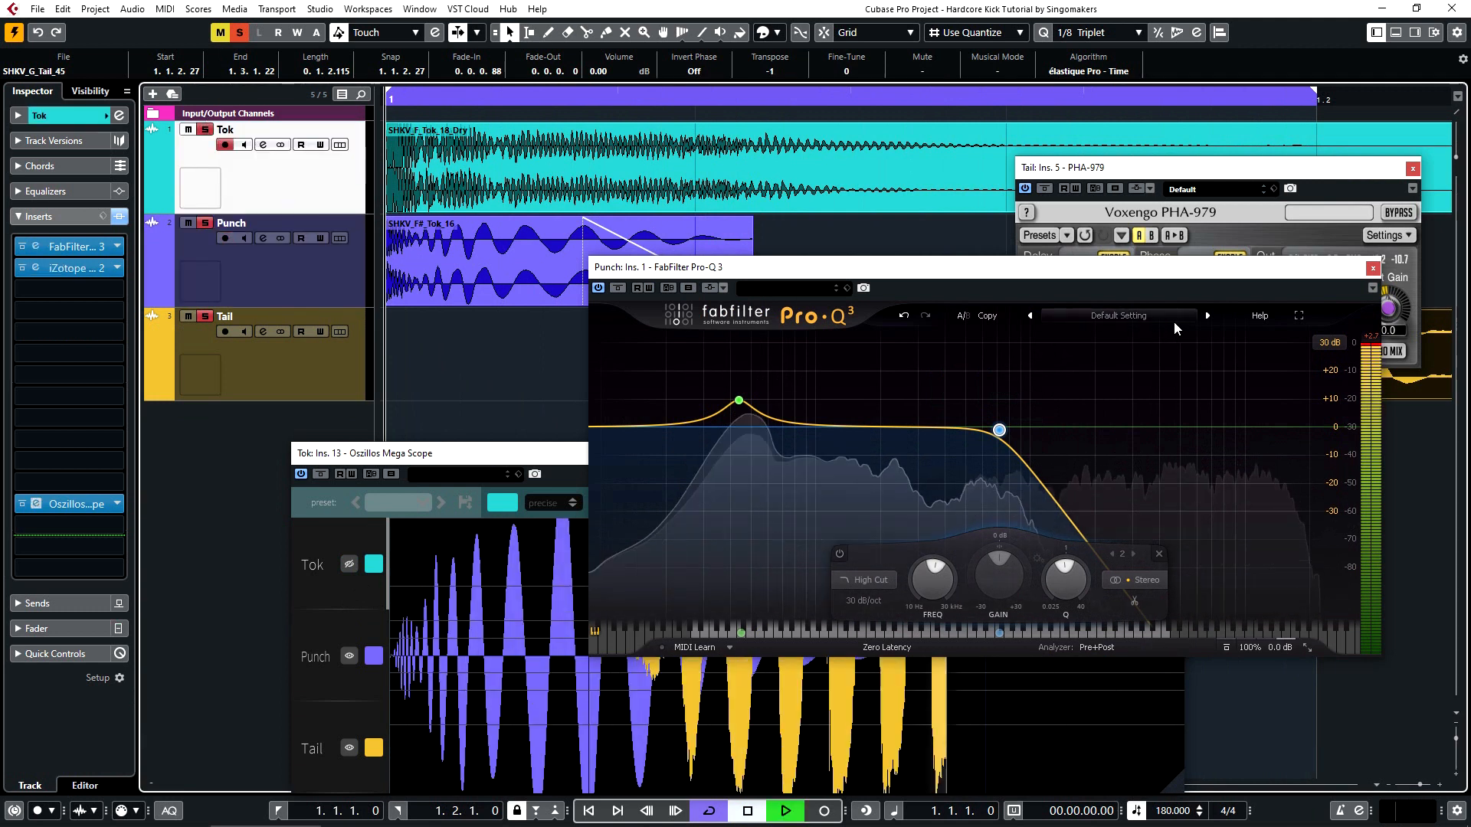
click(1372, 267)
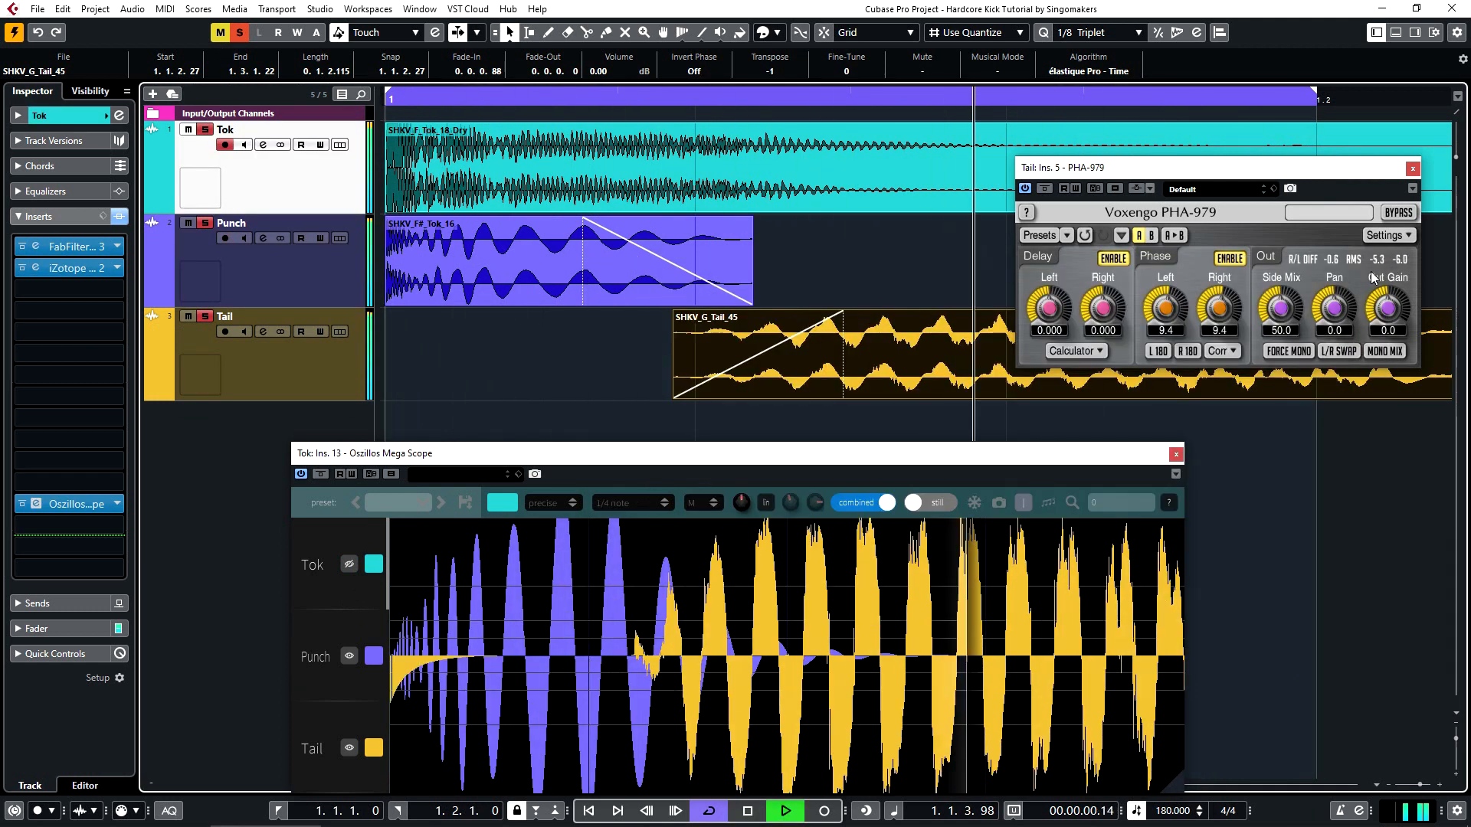
click(1413, 167)
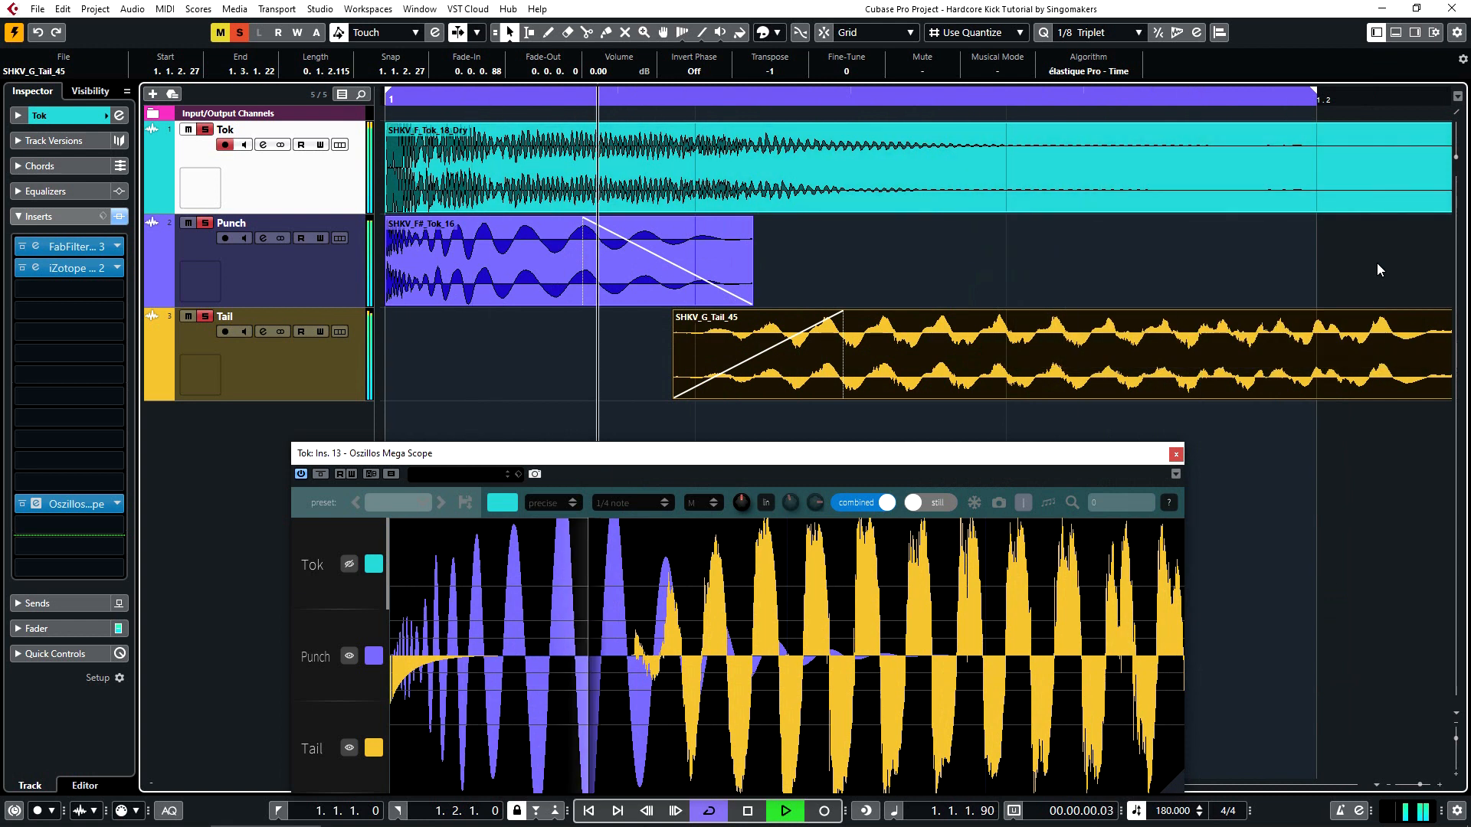
click(1176, 454)
Step: Split off and delete the Tok clip's end after 1.1.2.119, then end the clip at 1.1.3.3 with a 0.0.0.38 fade-out
click(1096, 489)
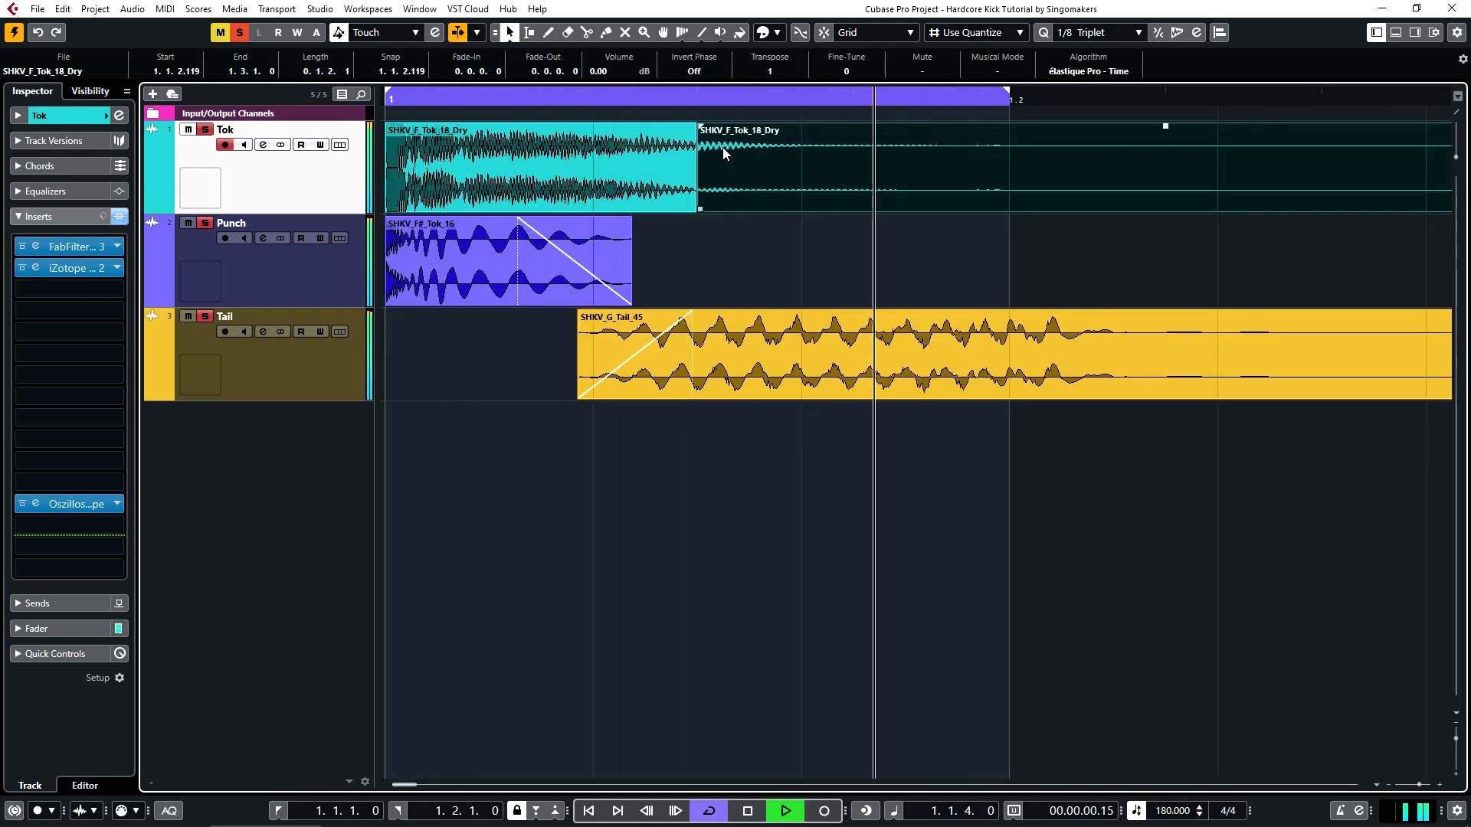
key(Delete)
drag(696, 127, 695, 128)
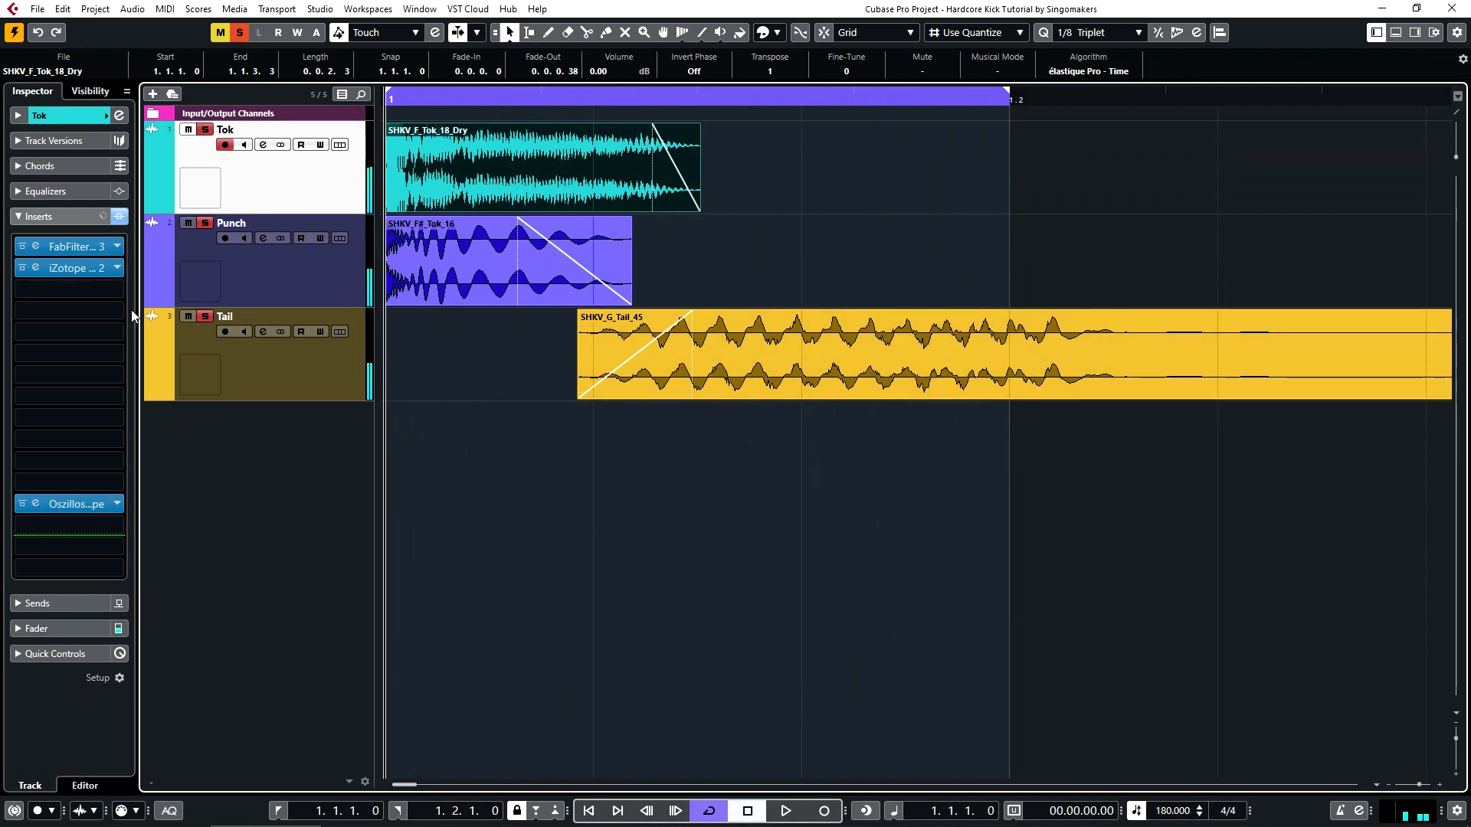
Step: Insert CamelCrusher in the Tok track's third insert slot, audition the British Clean patch, and close the plug-in
click(56, 291)
text(cama)
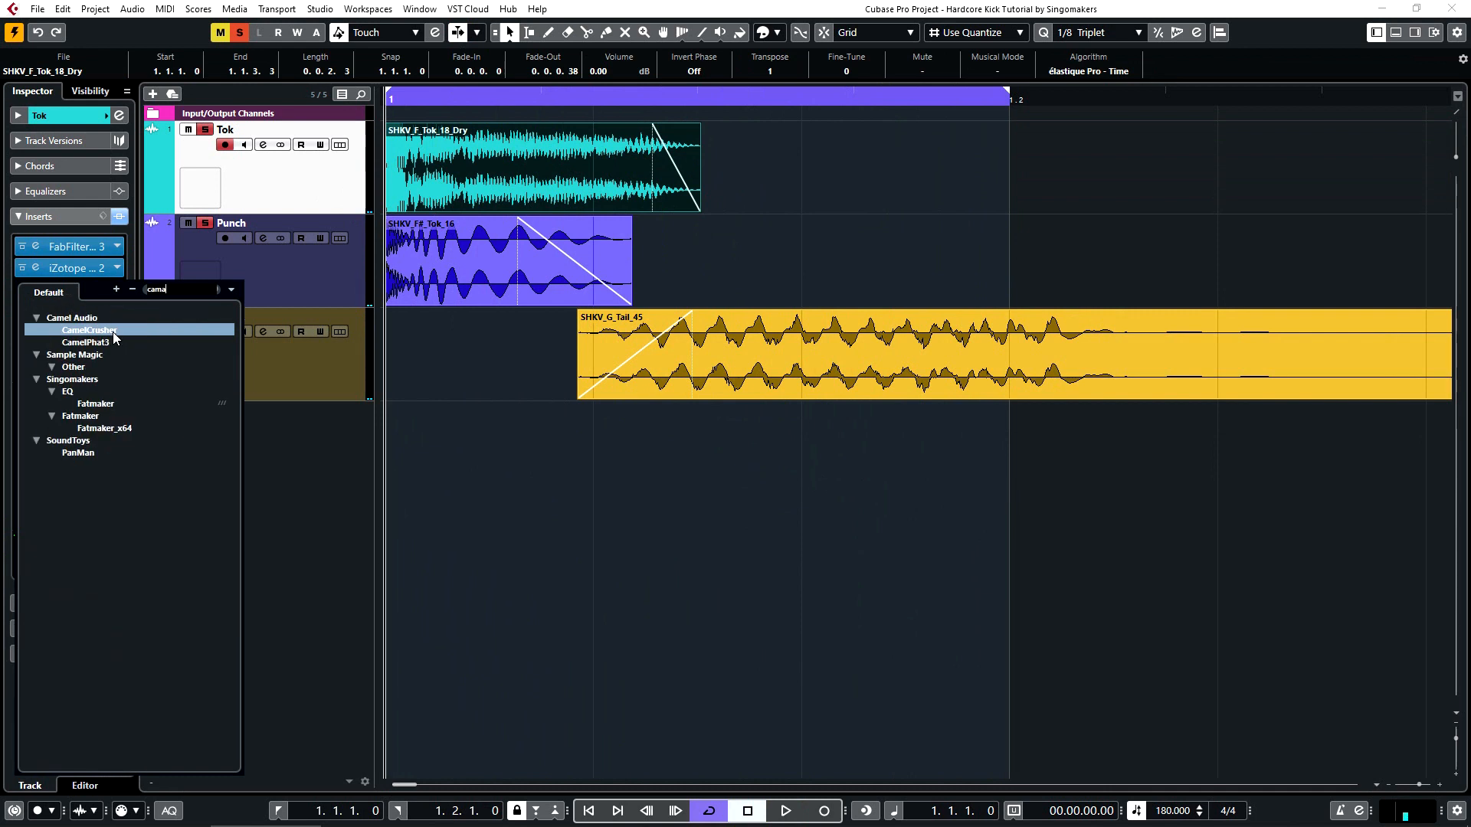
click(114, 331)
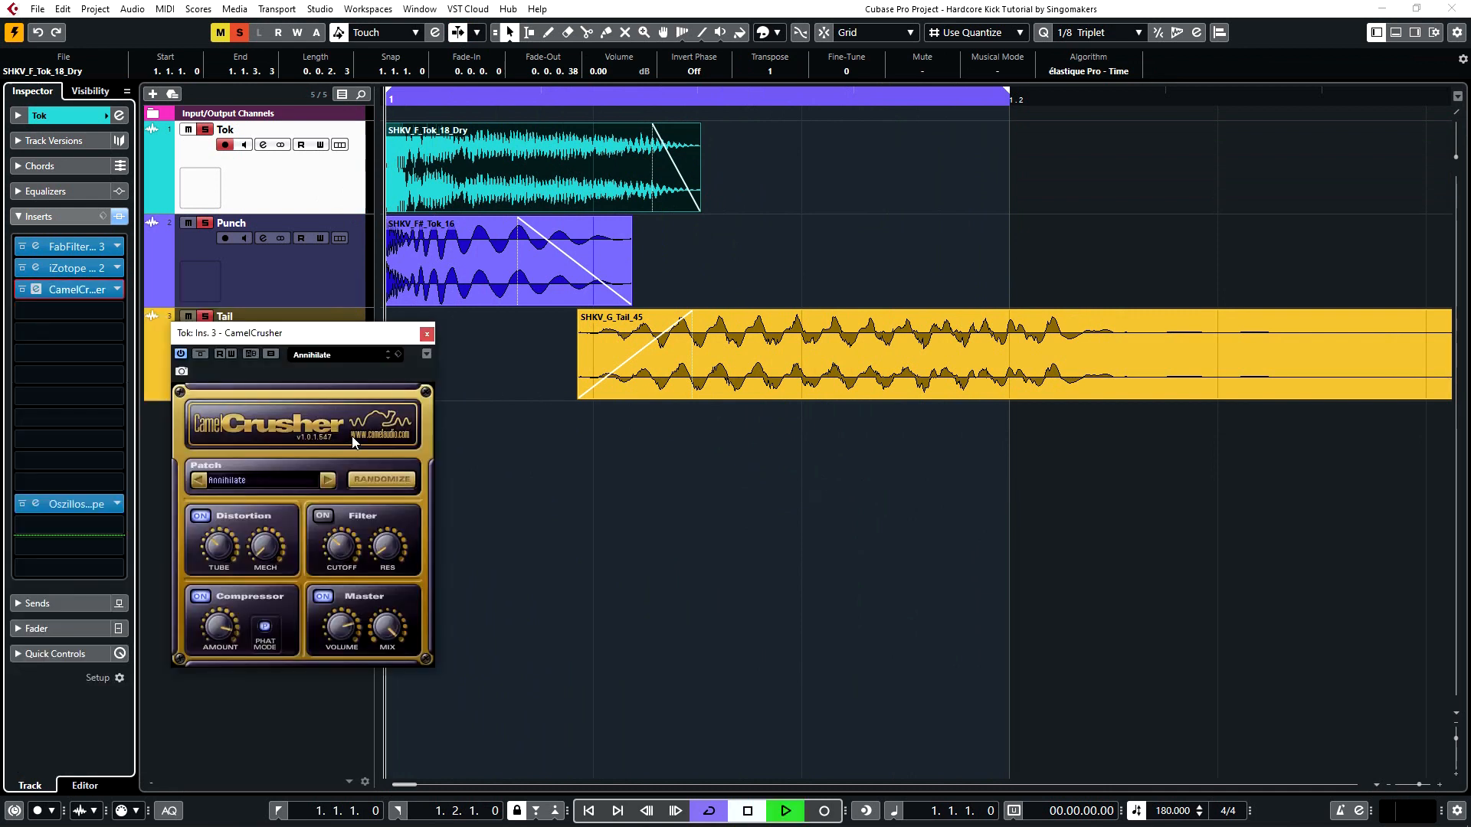
click(328, 480)
click(329, 482)
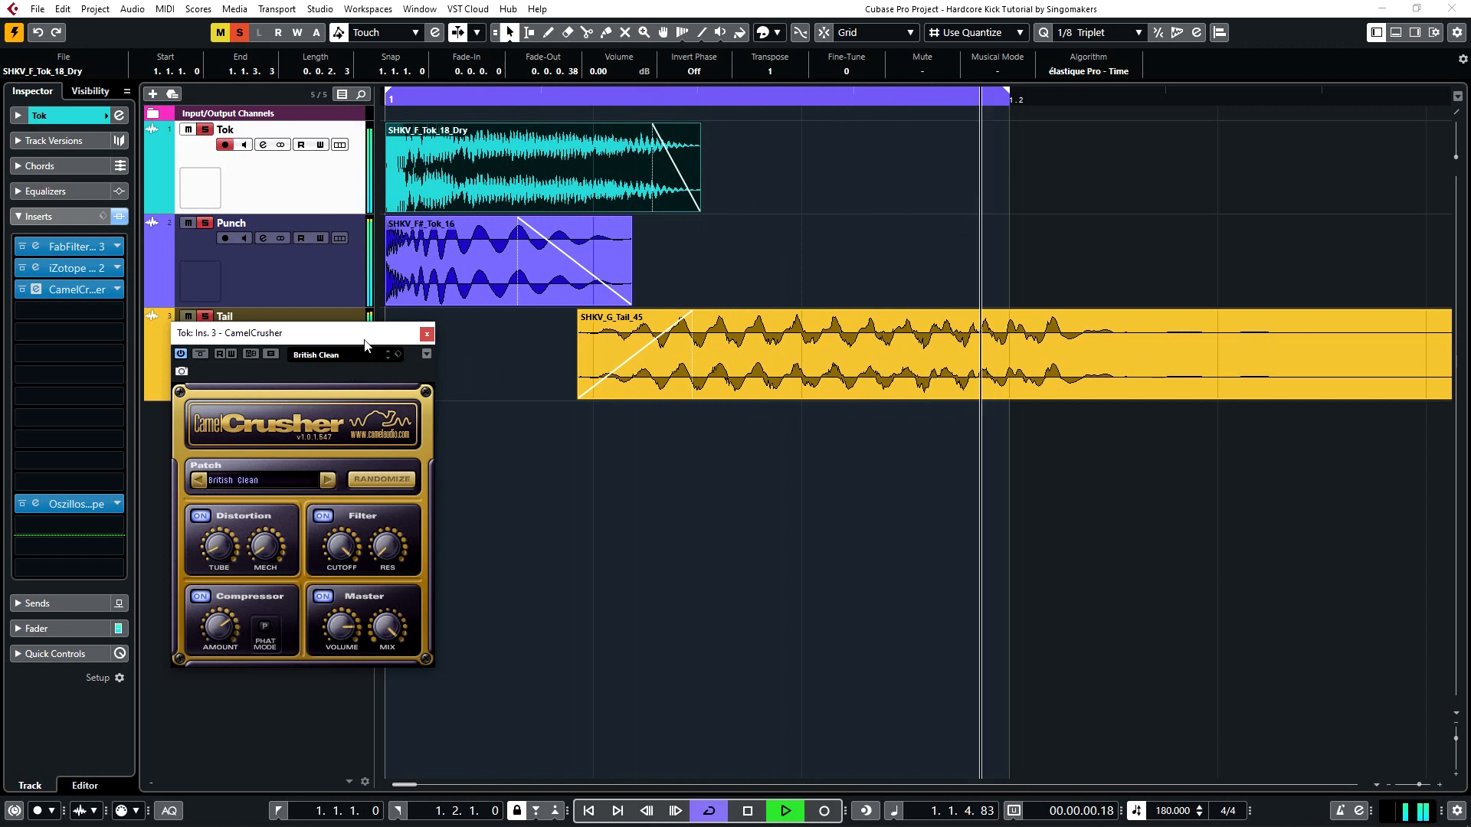
drag(368, 334, 716, 256)
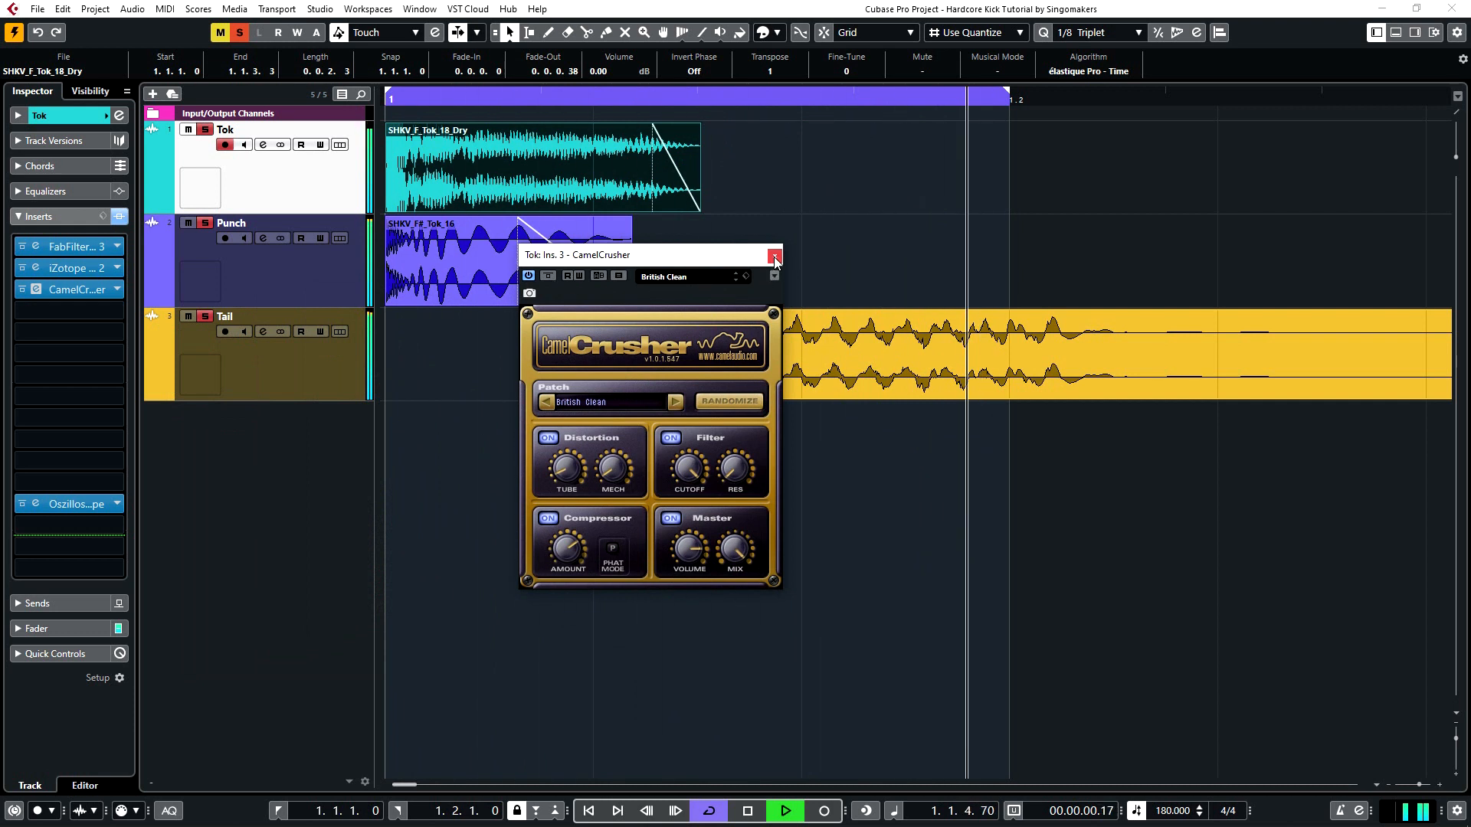
key(space)
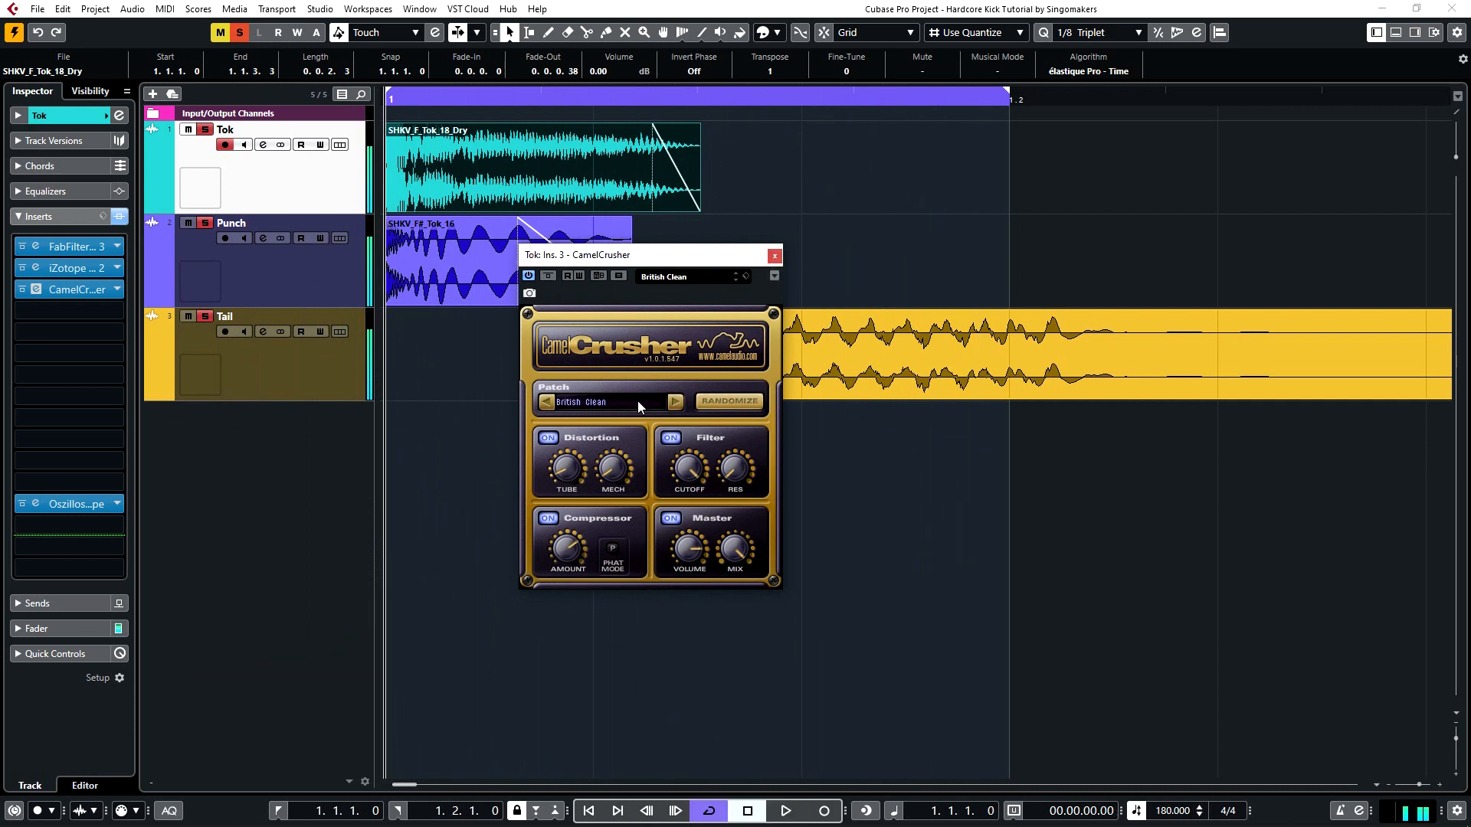
click(775, 256)
Step: Insert ValhallaRoom_x64 in the Tok track's fifth insert slot and solo only the Tok track
click(67, 336)
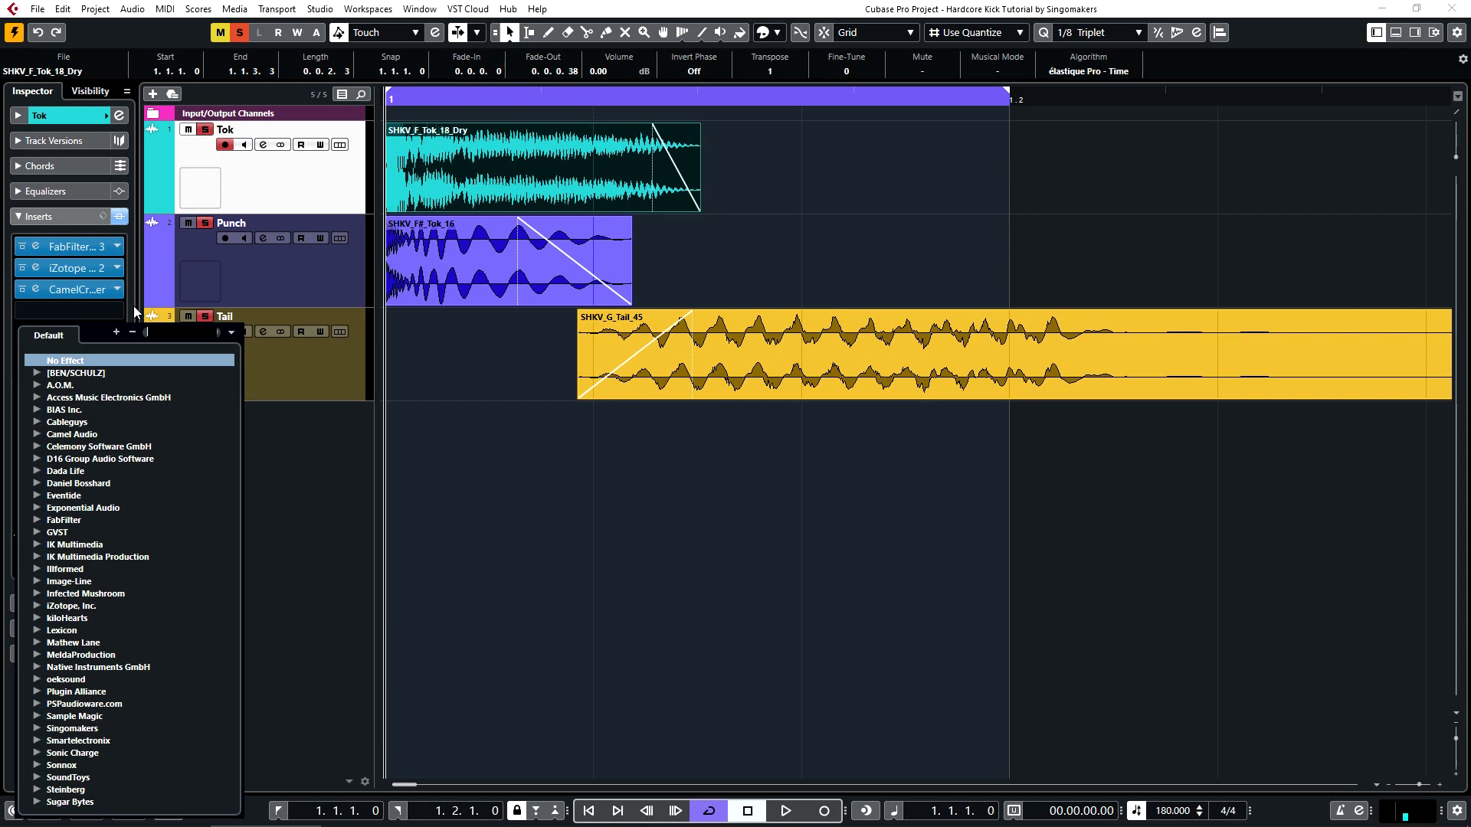
text(va)
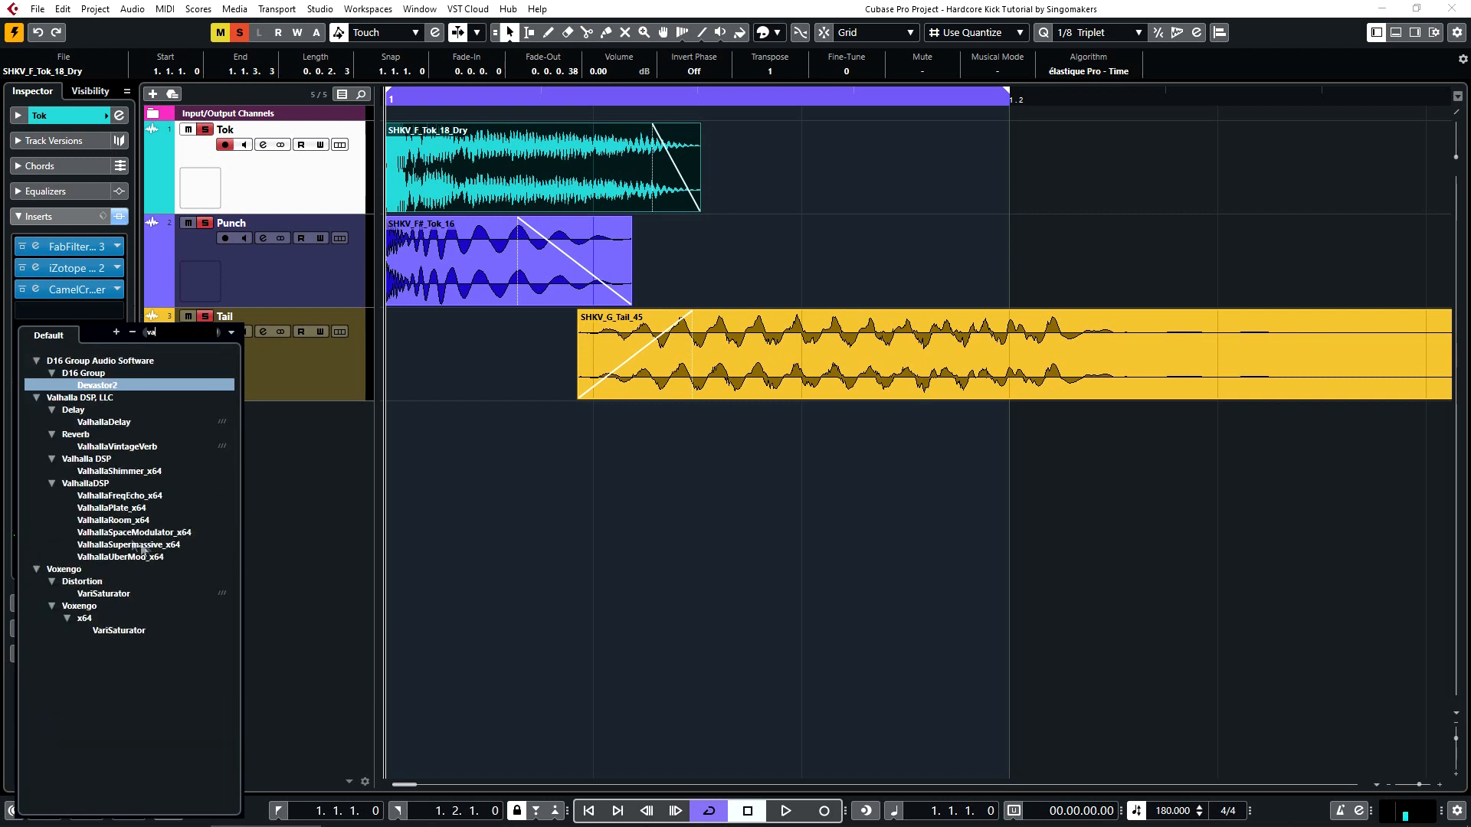
click(121, 521)
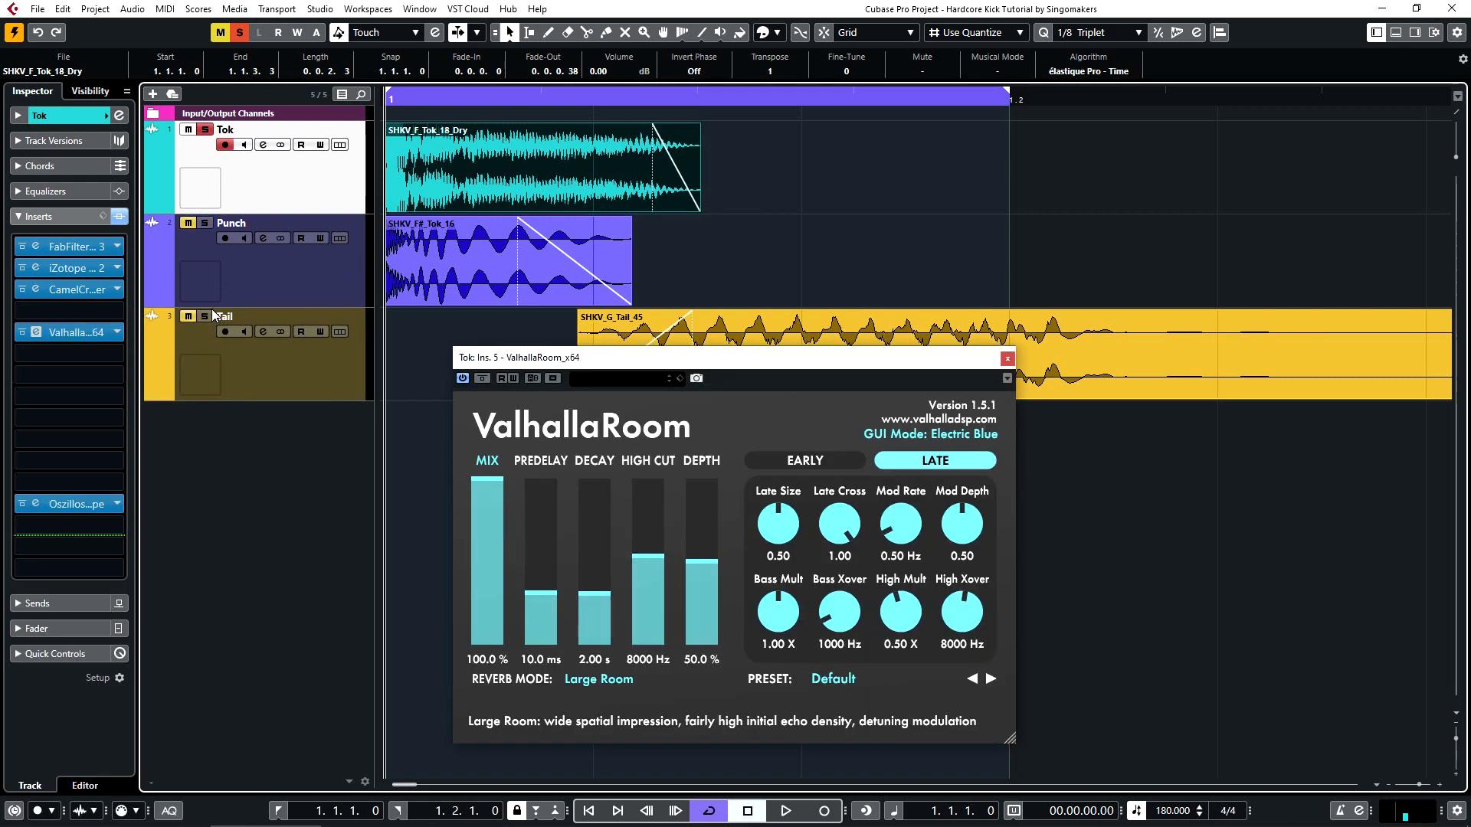
Step: Set ValhallaRoom's mix to 30.4 % and predelay to 181.1 ms while auditioning the Tok
drag(532, 611, 549, 506)
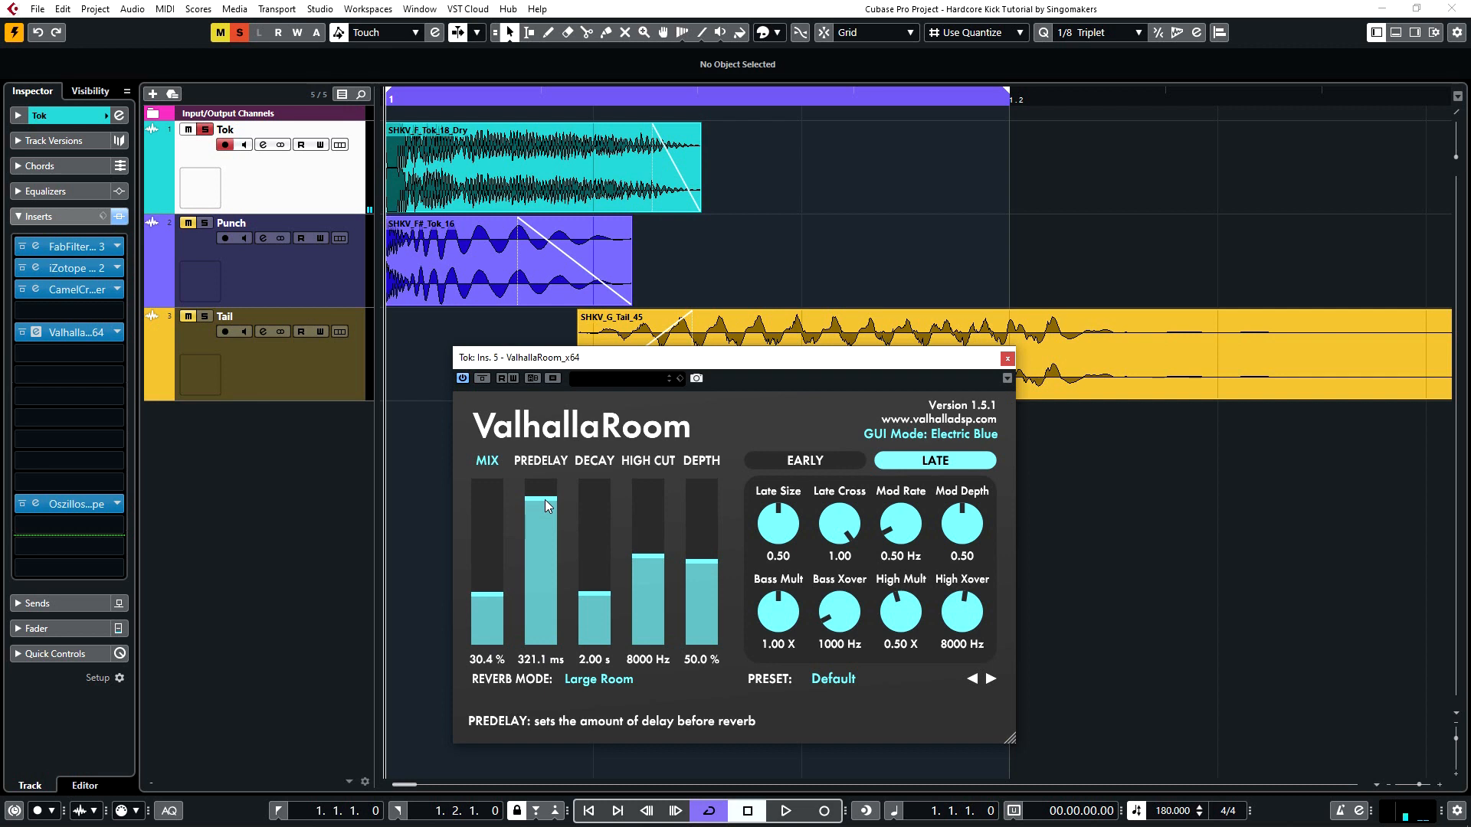
click(544, 500)
drag(545, 500, 543, 522)
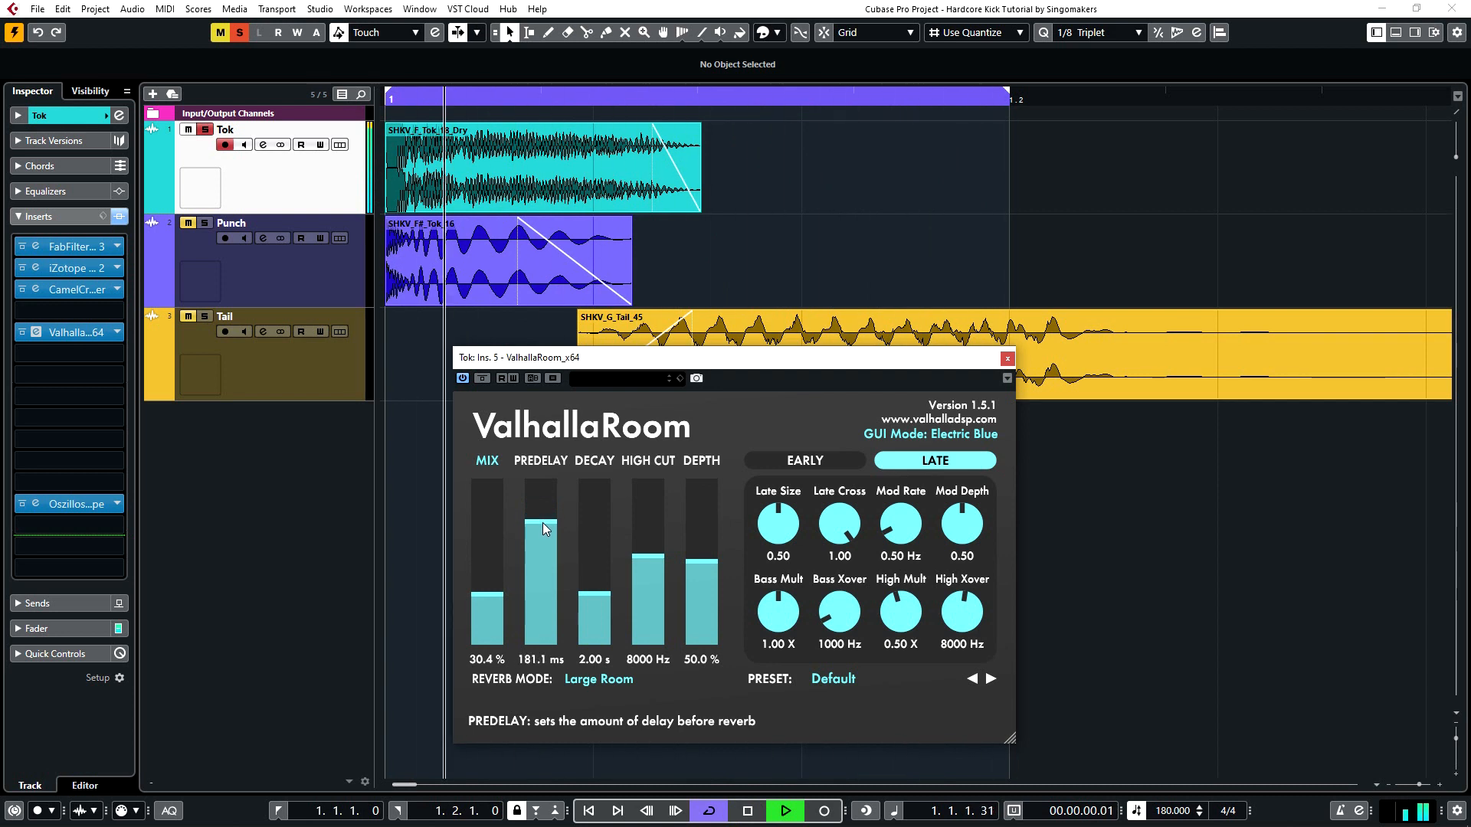
key(space)
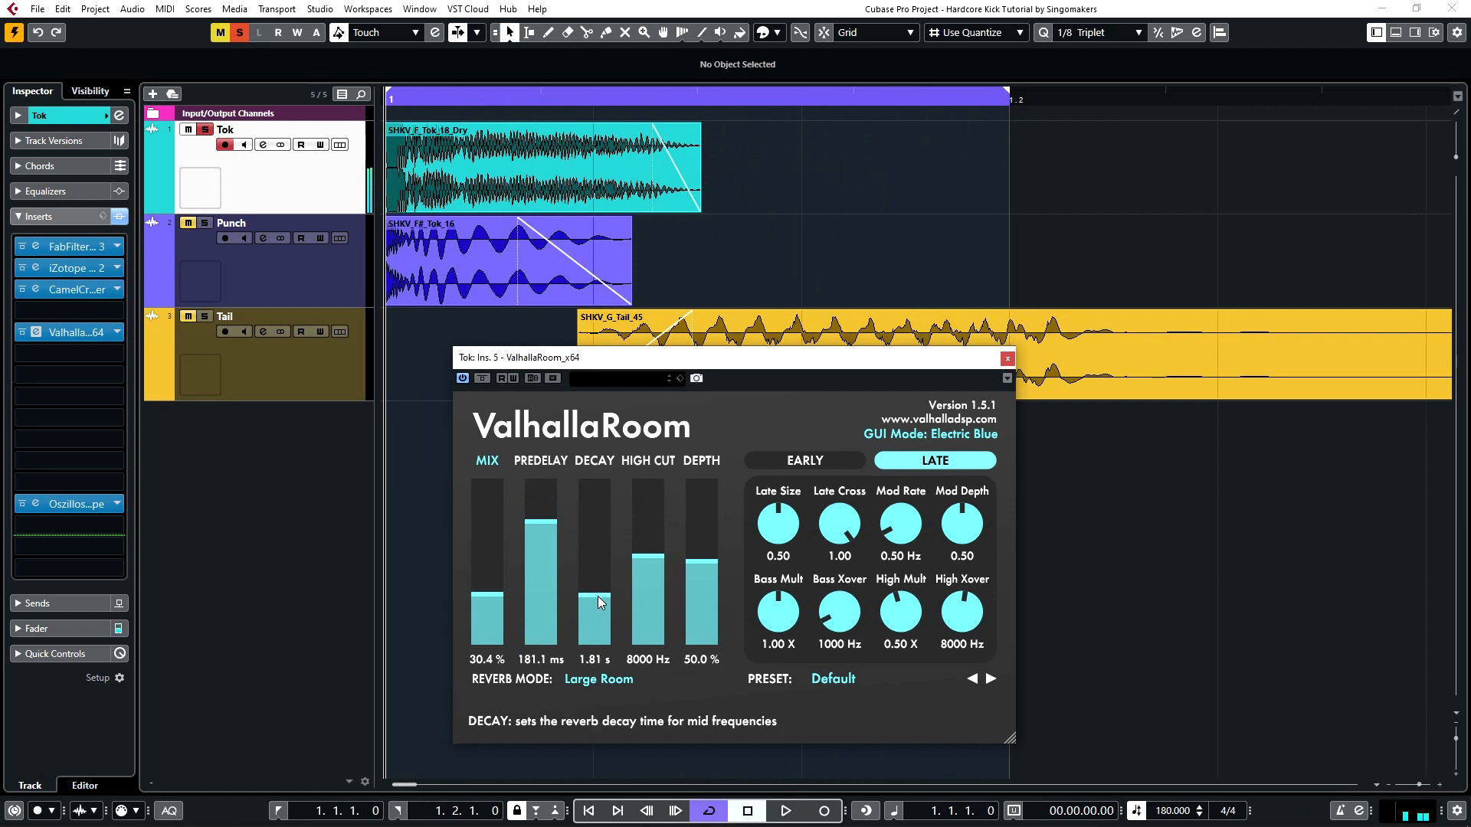
Step: Set the reverb's decay to 1.40 s, high cut to 8270 Hz, depth to 82.5 % and mix to 12.4 %
drag(597, 598, 596, 600)
drag(655, 565, 659, 554)
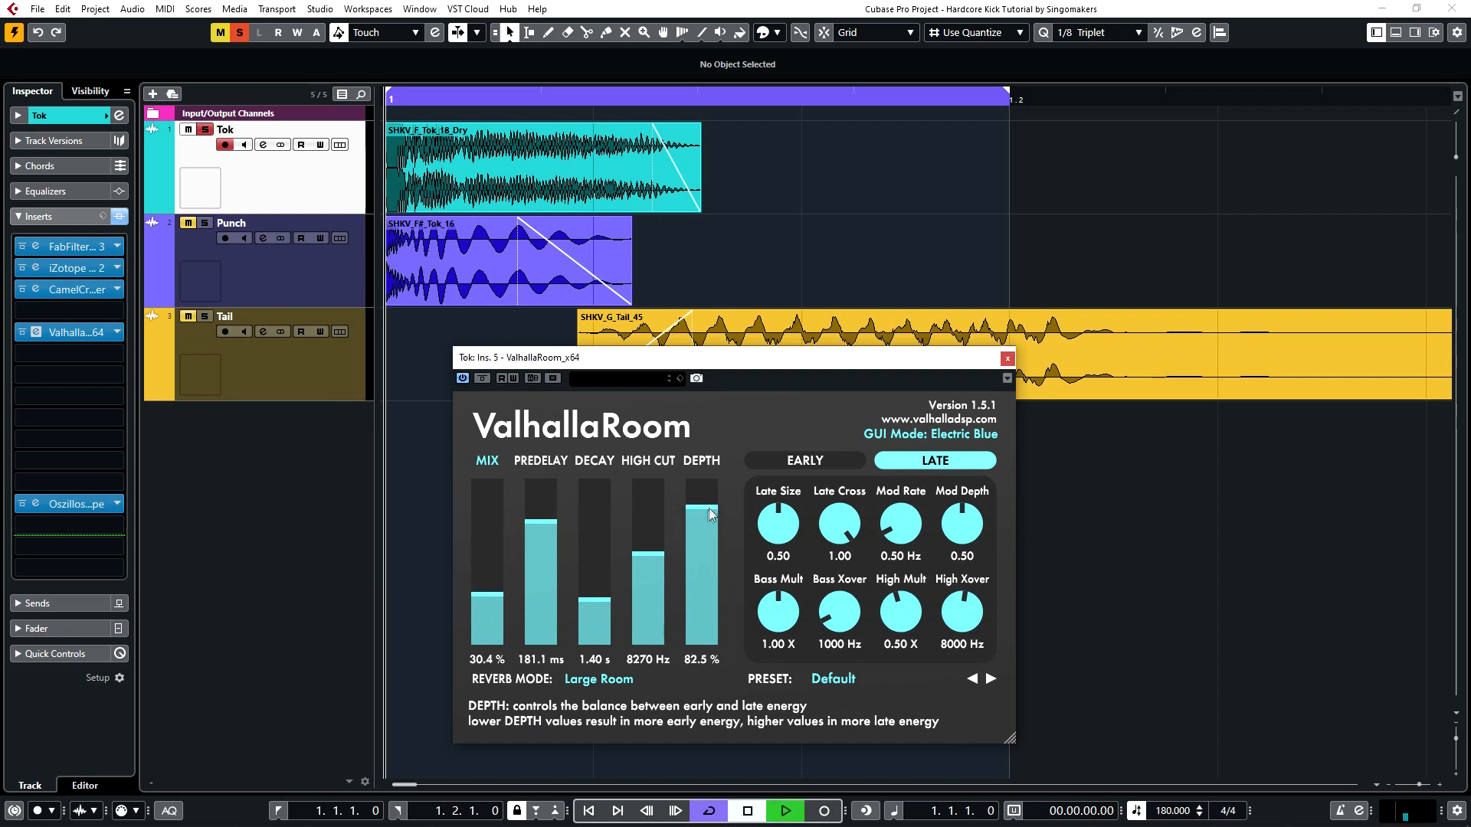
drag(494, 602, 491, 626)
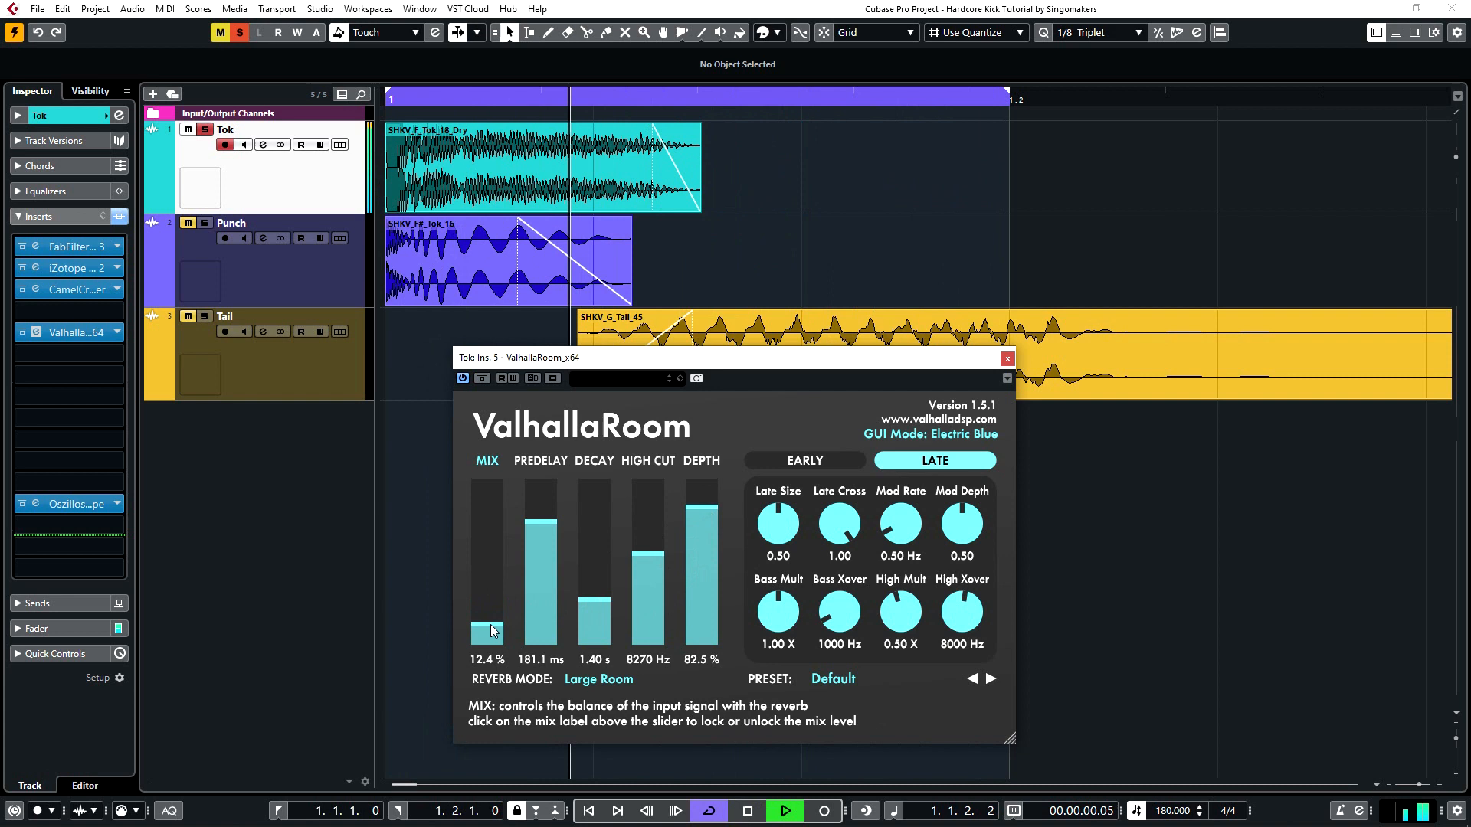
key(space)
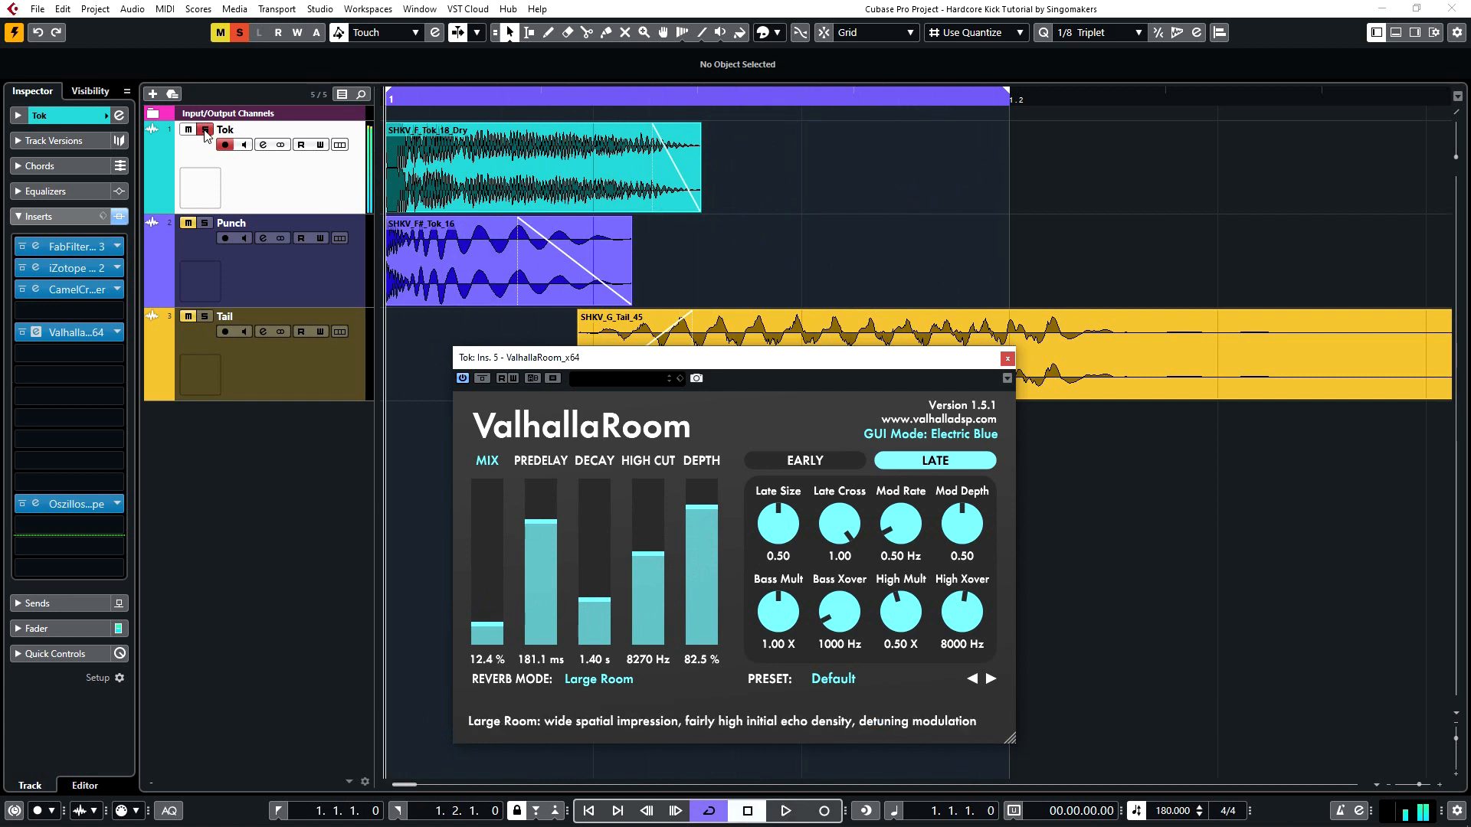
Step: Unsolo the Tok track, play the full kick with the reverb, and close the ValhallaRoom window
click(204, 130)
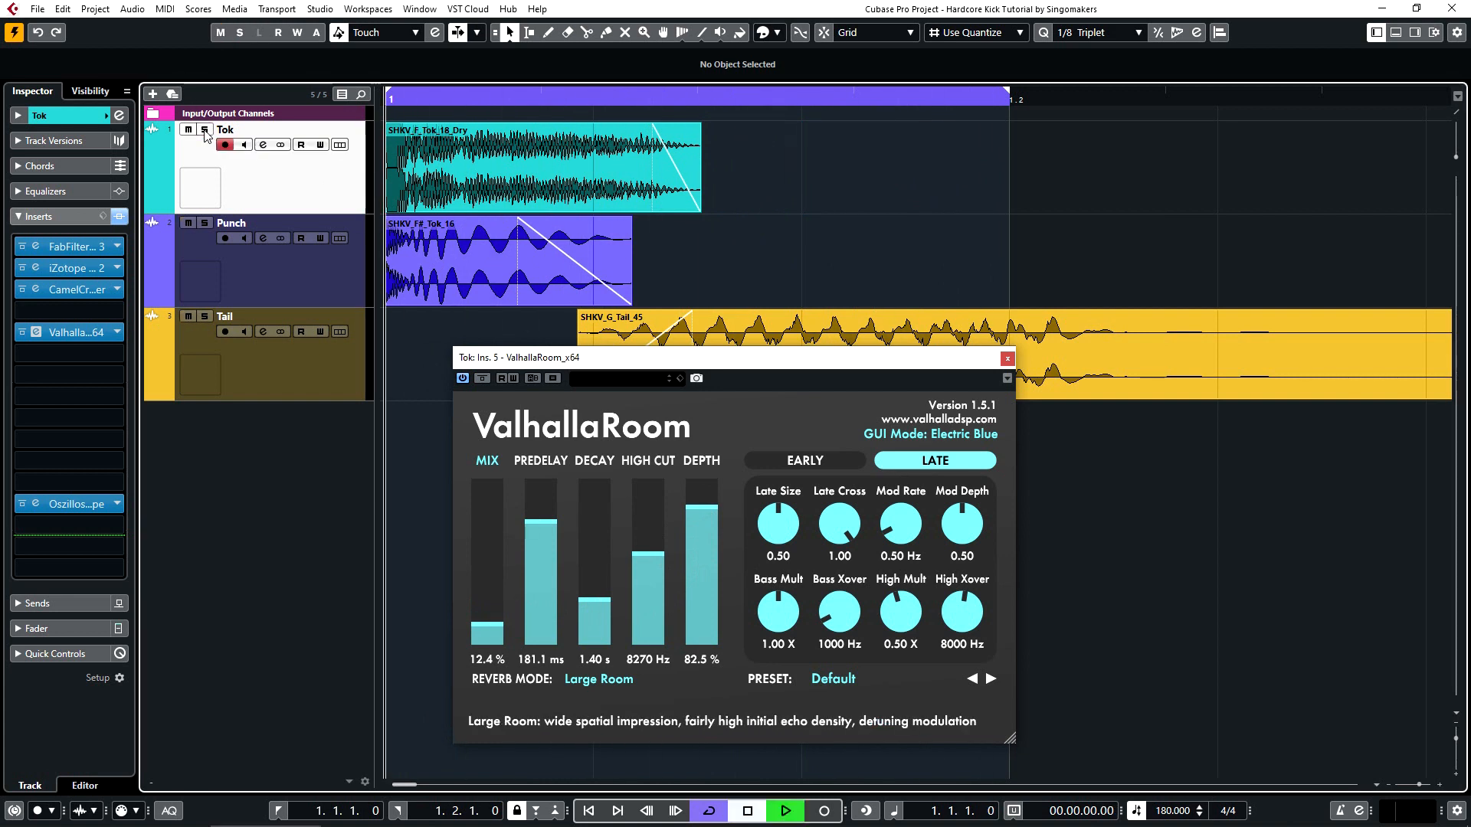
key(space)
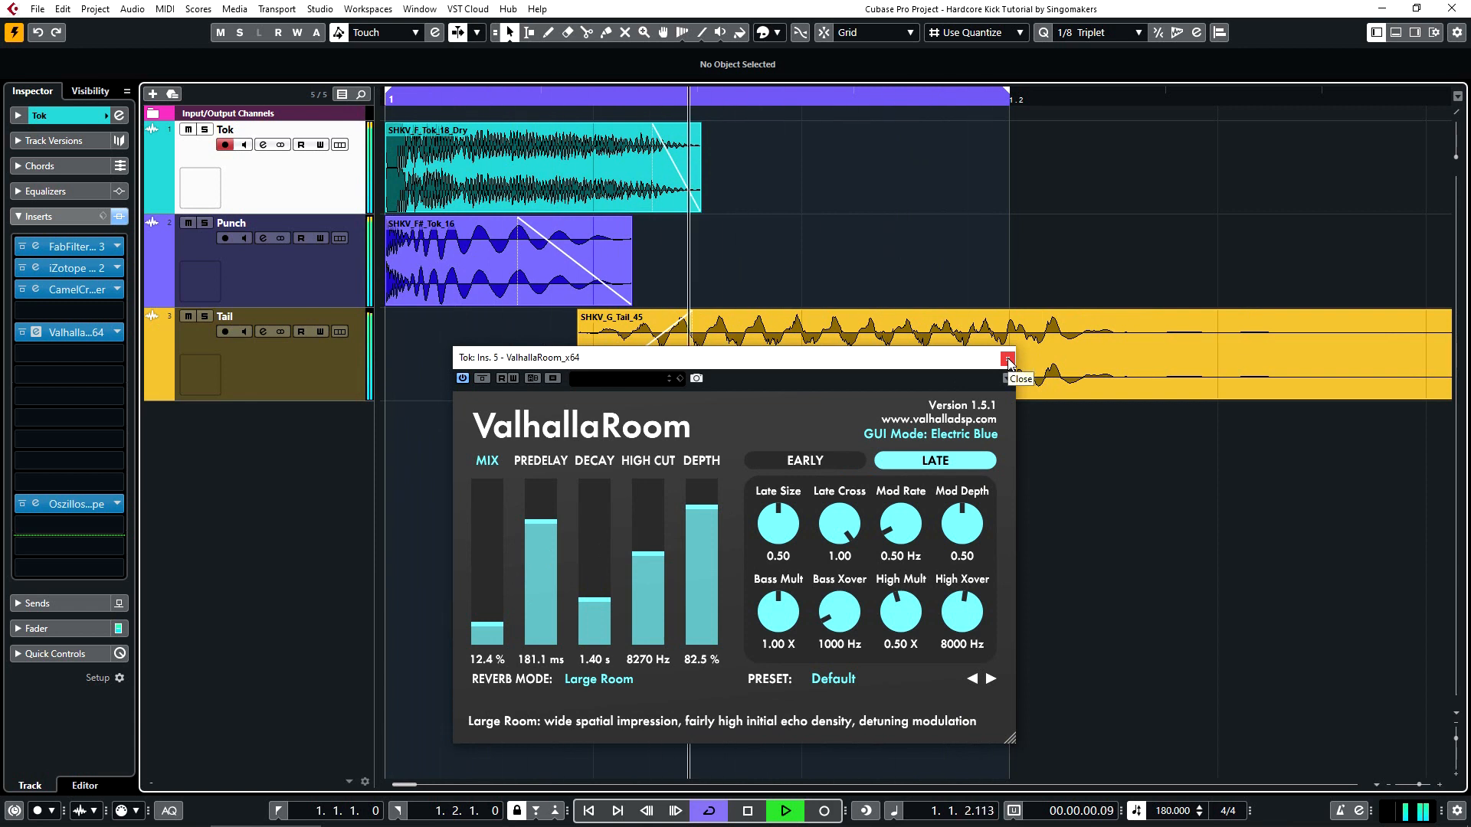
key(space)
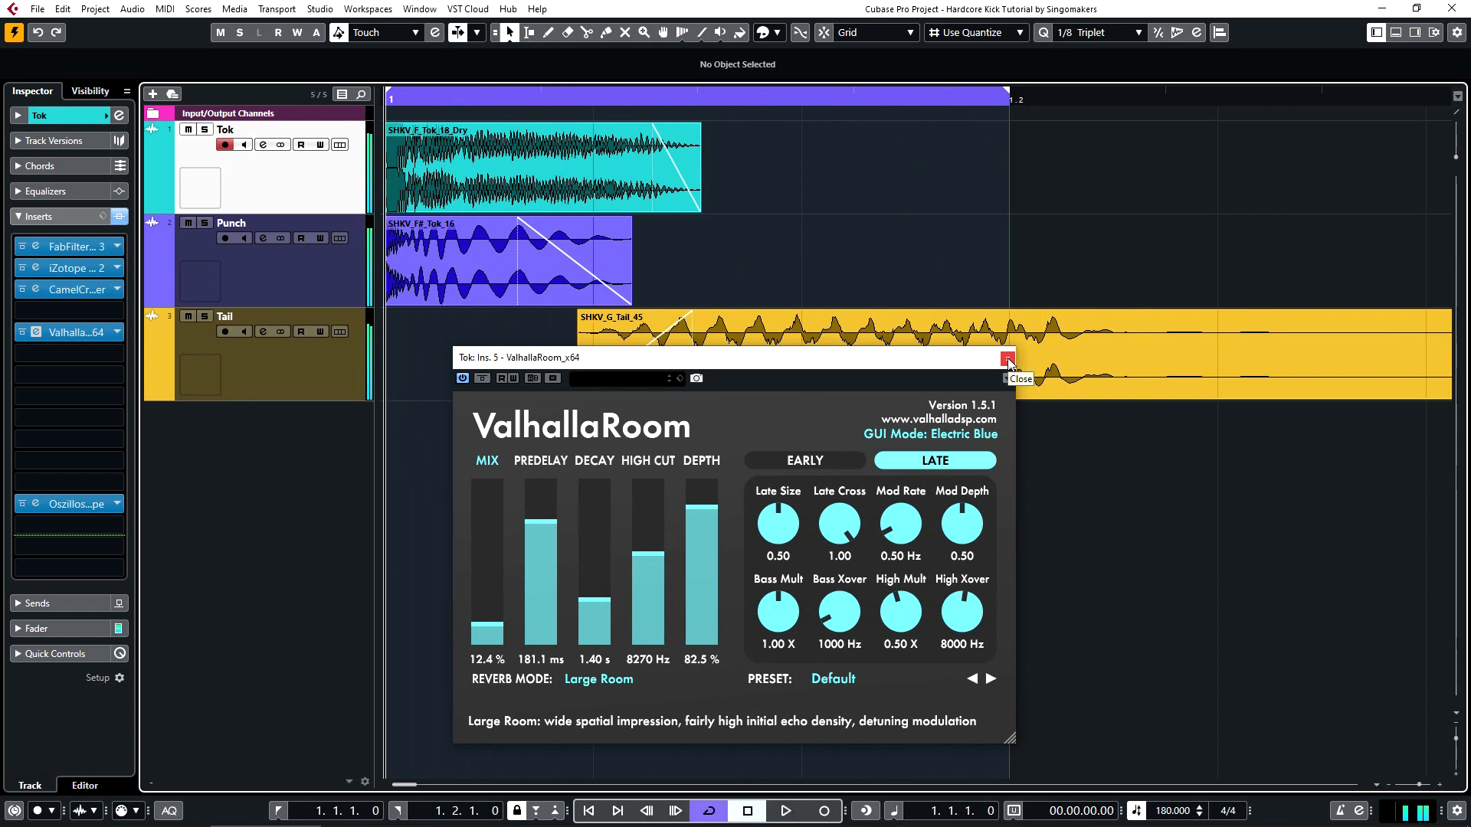
click(1007, 358)
Step: Open the MixConsole and insert FabFilter Pro-Q 3 in the Stereo Out channel's fourth insert slot
key(F3)
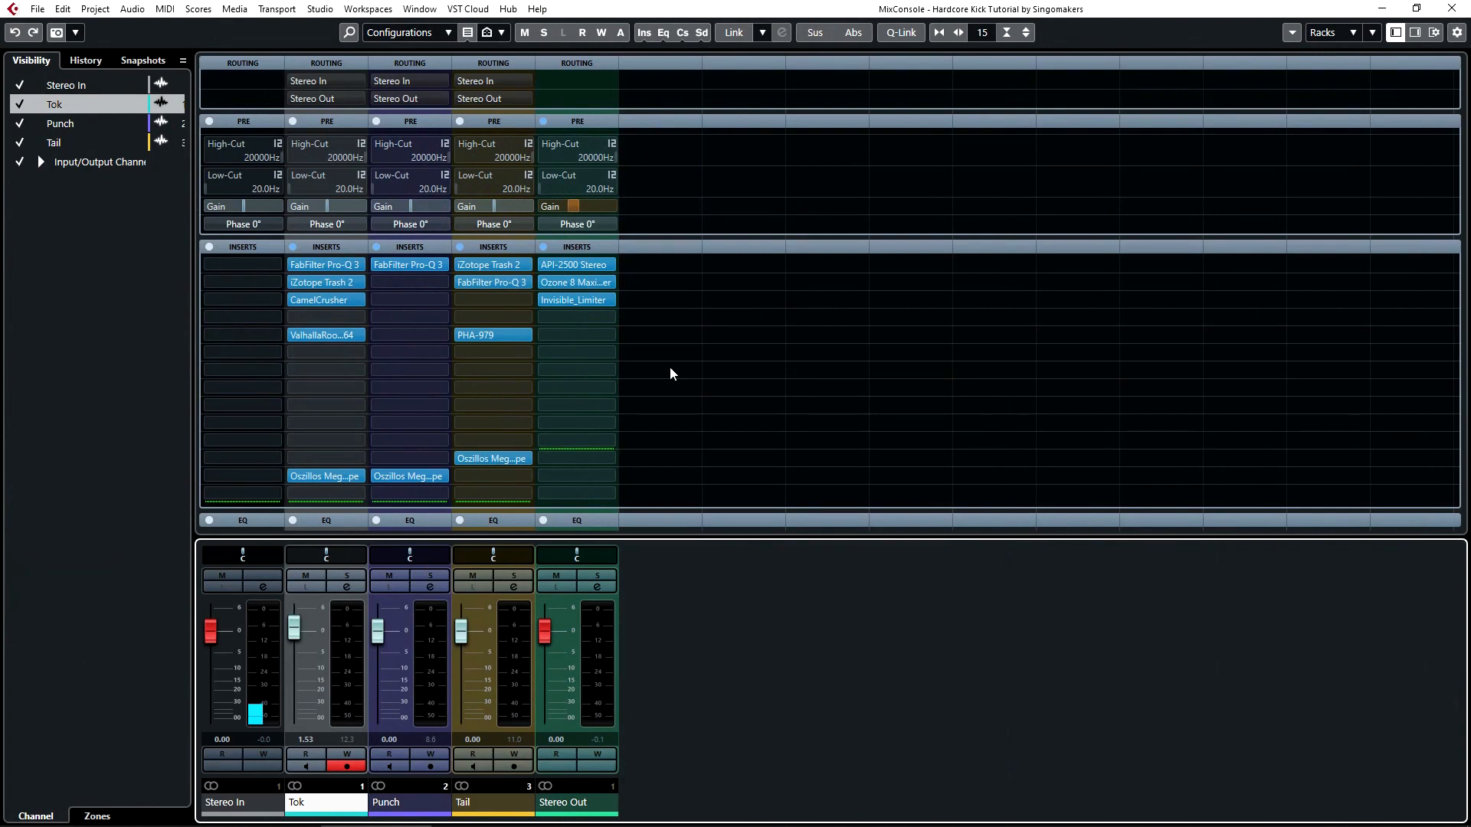
click(576, 317)
text(eq)
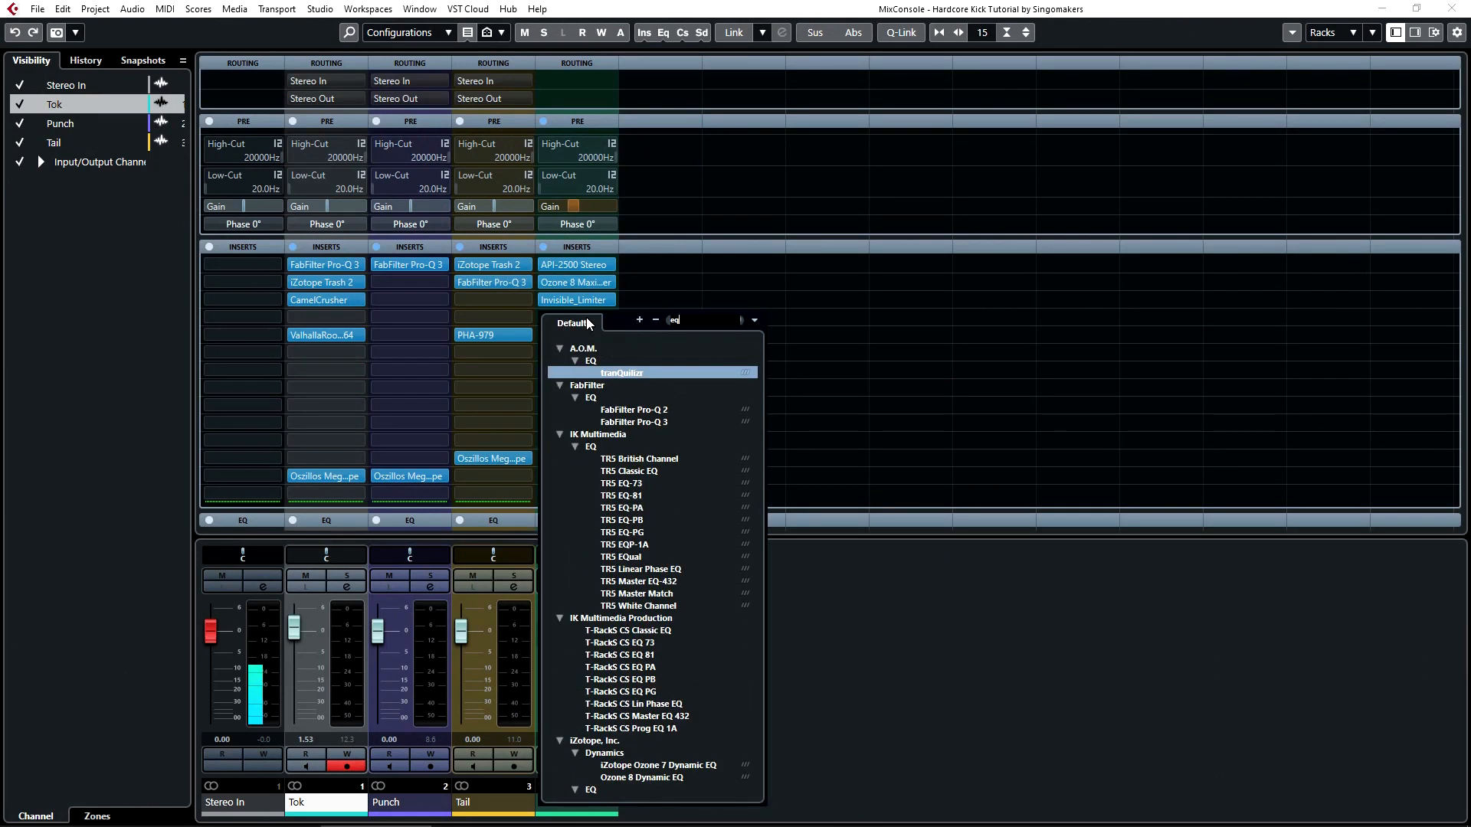
click(663, 424)
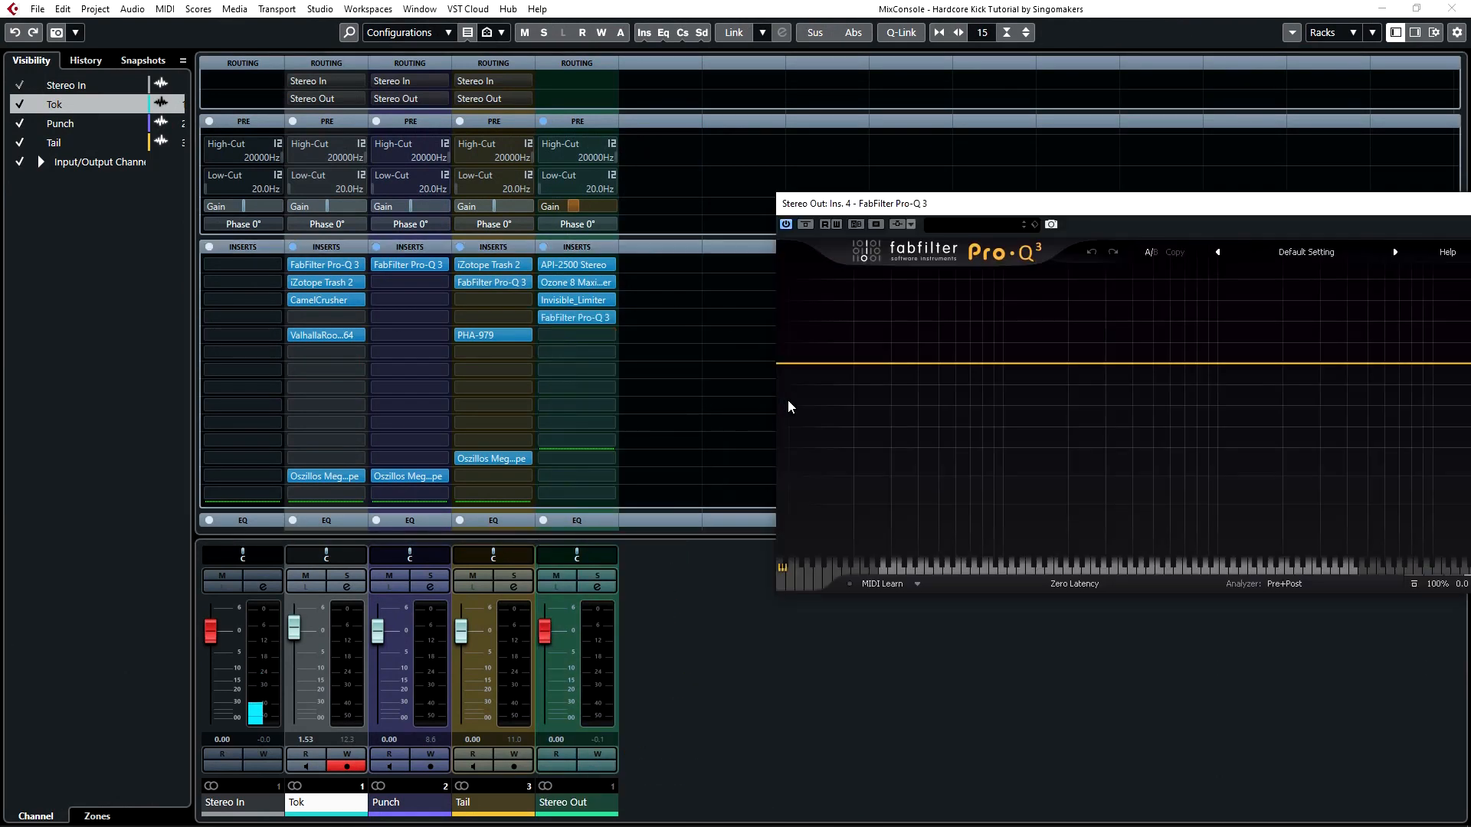
Step: Move the FabFilter Pro-Q 3 insert to the first slot on Stereo Out and start playing the kick
drag(580, 327, 584, 267)
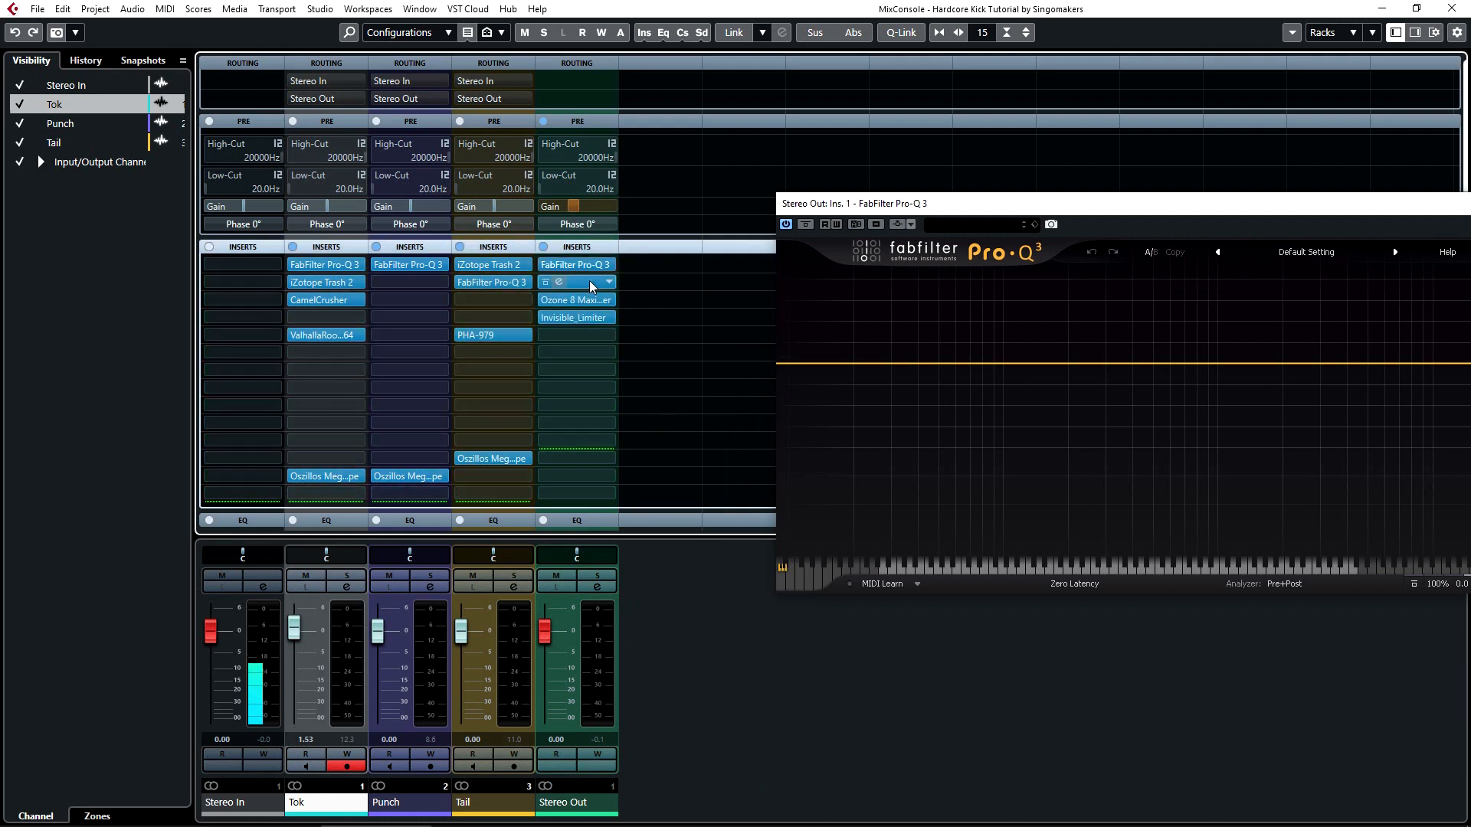
key(space)
drag(1073, 203, 721, 203)
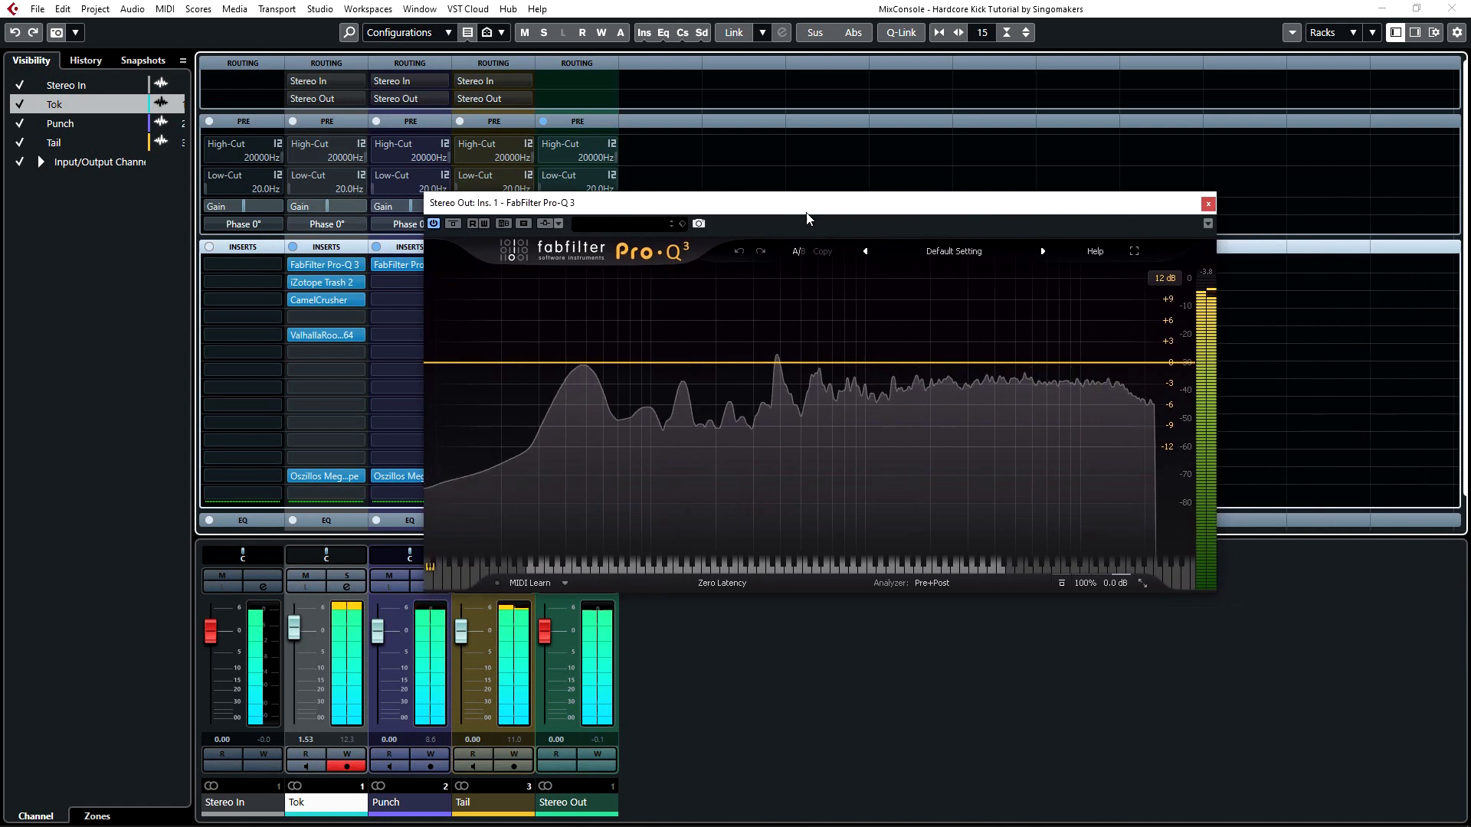
Step: Shape the master EQ with a +2.07 dB high shelf at 1129 Hz, +1.53 dB low shelf at 45 Hz and -0.87 dB bell near 251 Hz
click(882, 354)
drag(886, 351, 880, 352)
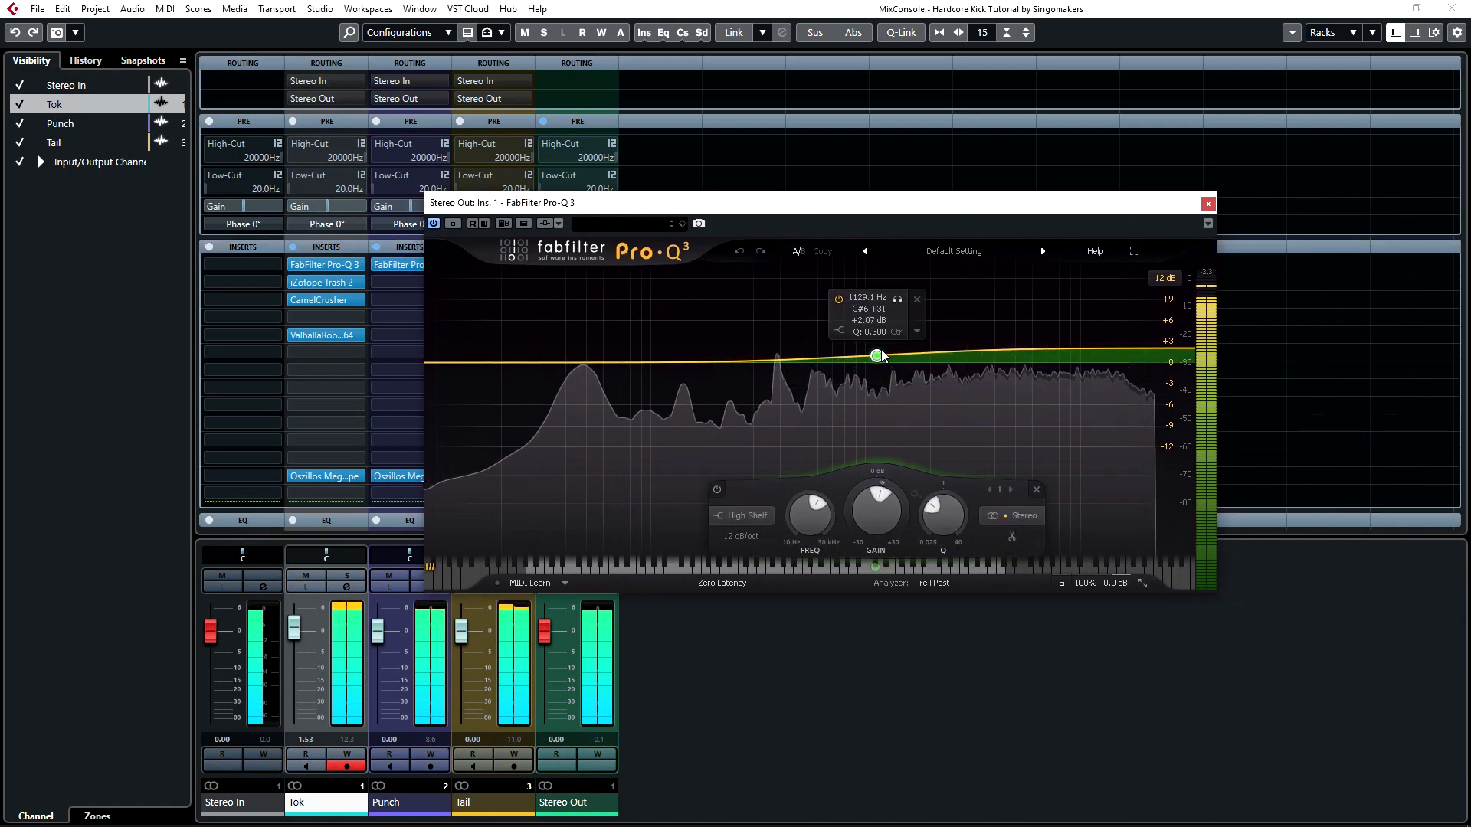
click(479, 360)
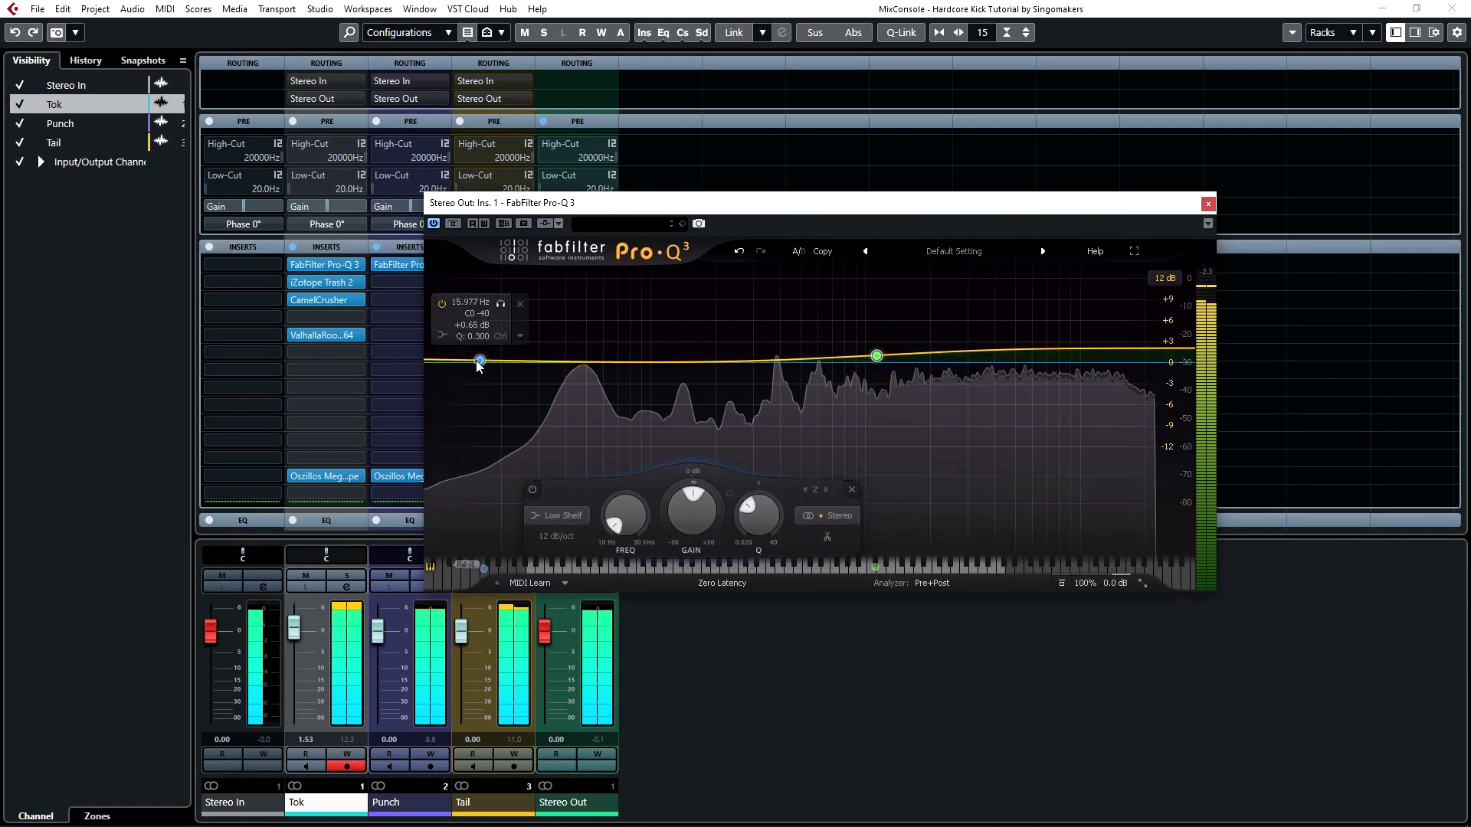
drag(479, 360, 578, 357)
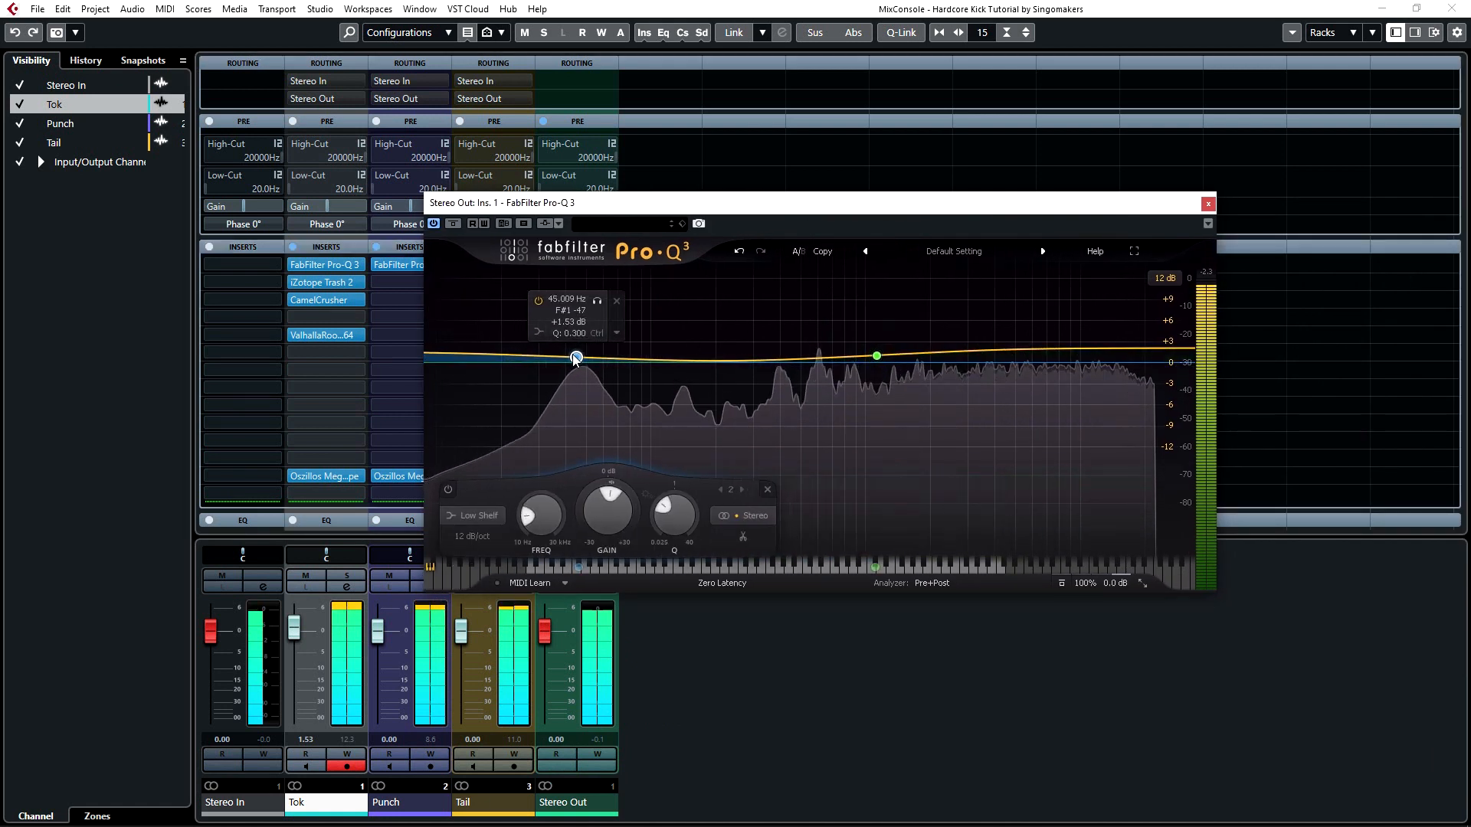
click(735, 369)
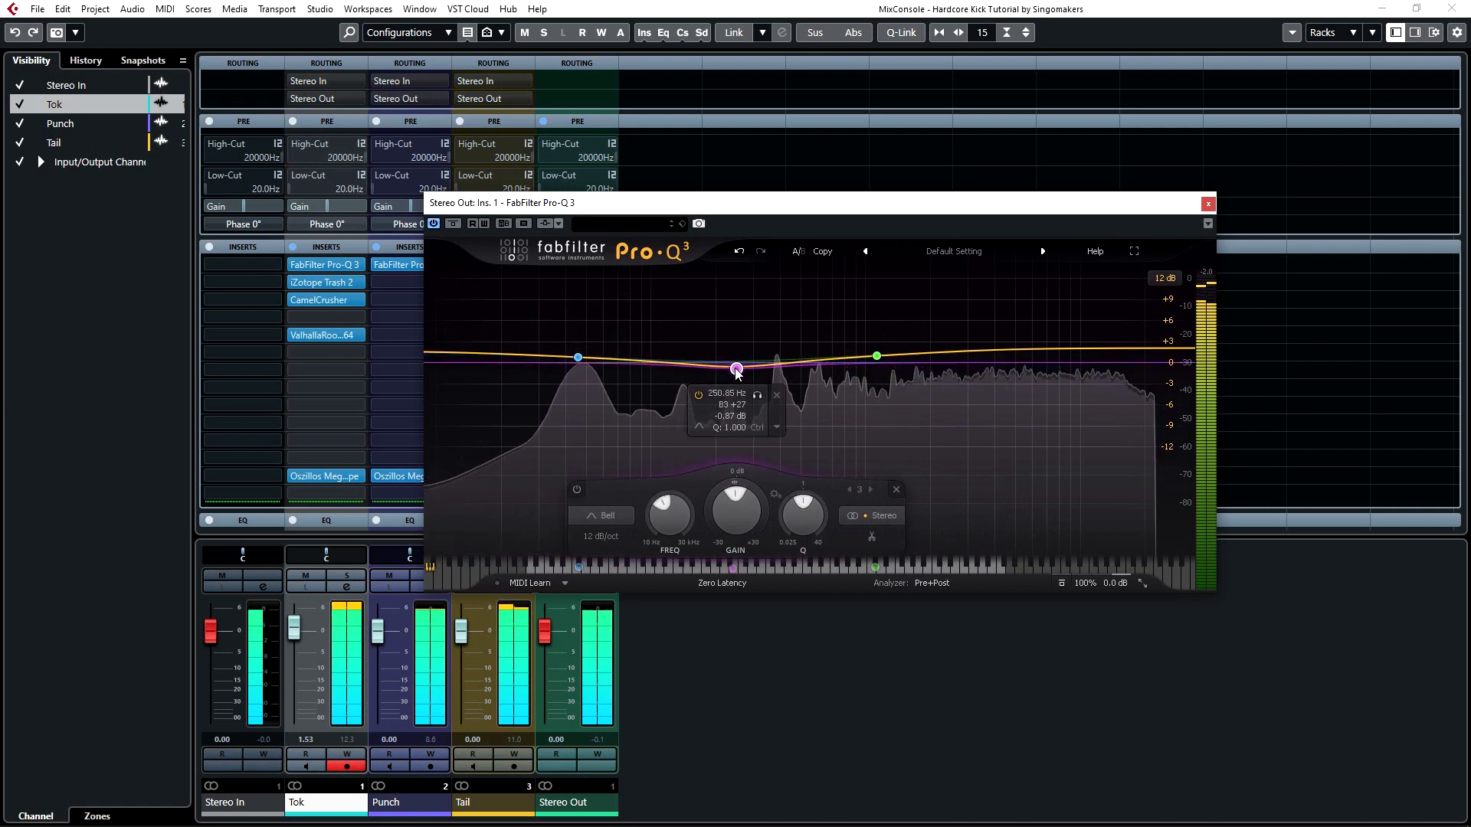
click(1207, 203)
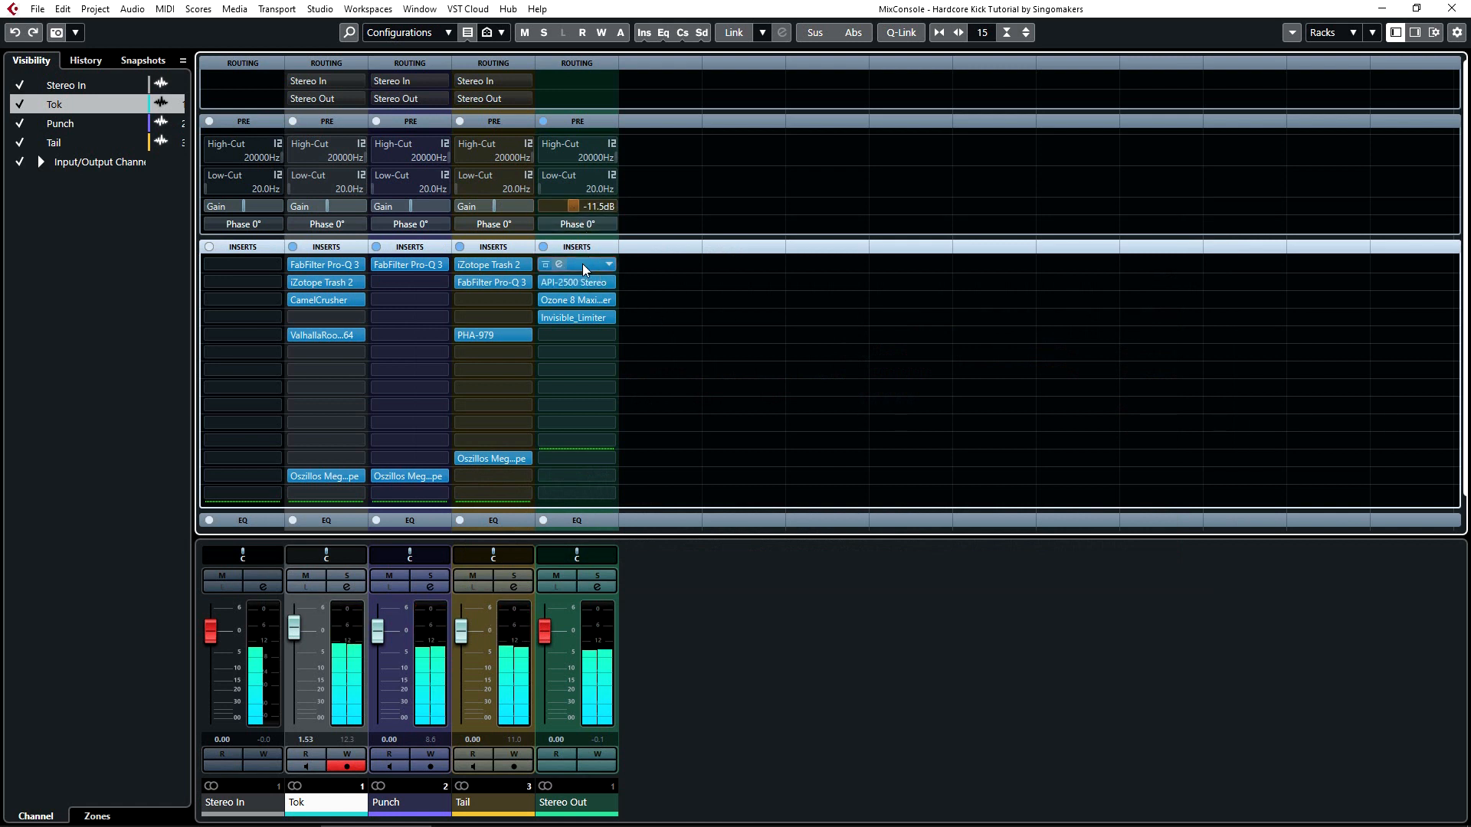
Step: Open the API-2500 compressor on Stereo Out, watch its meters while the kick plays, and close it
click(588, 288)
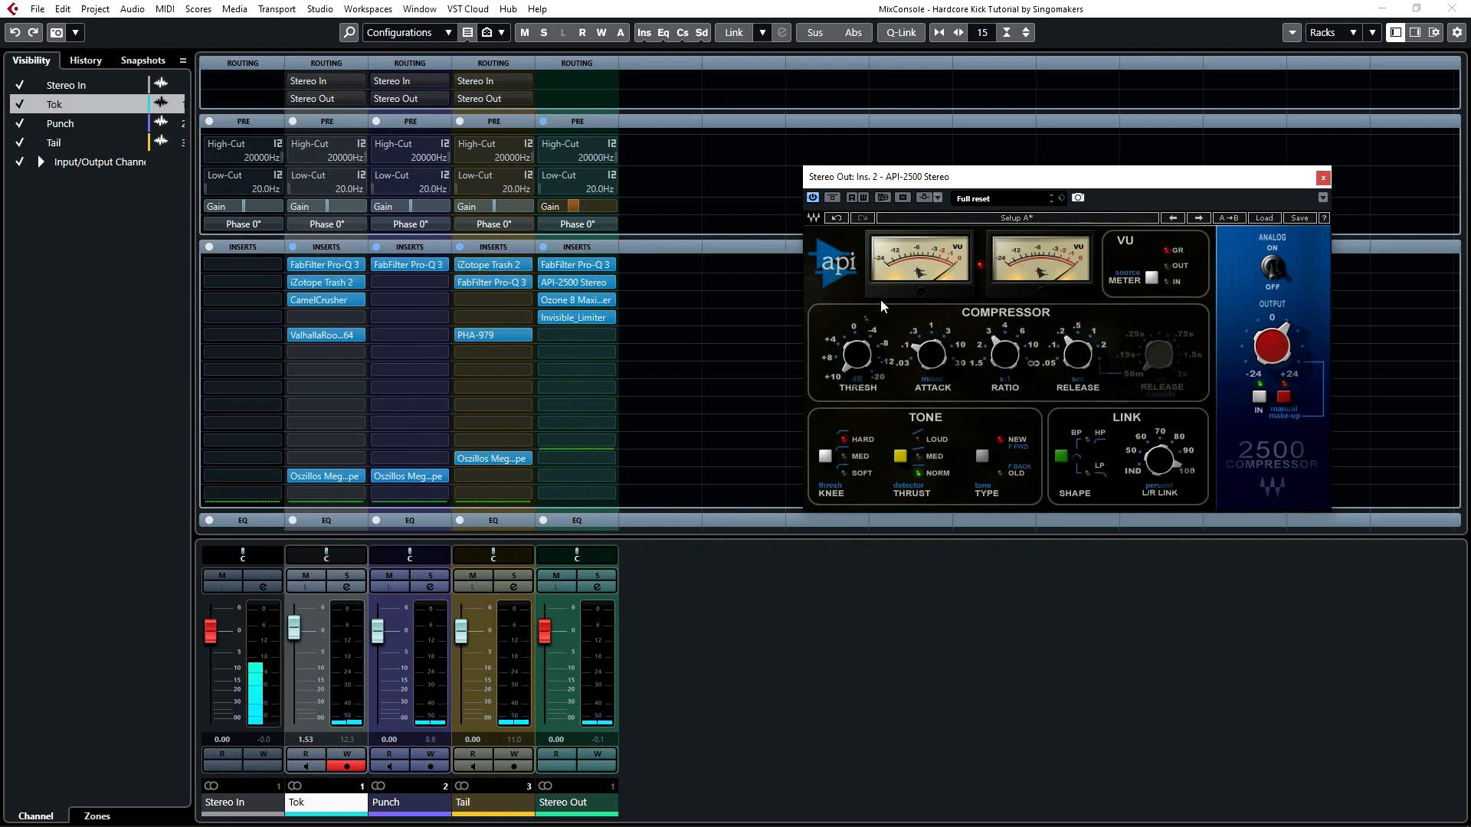
key(space)
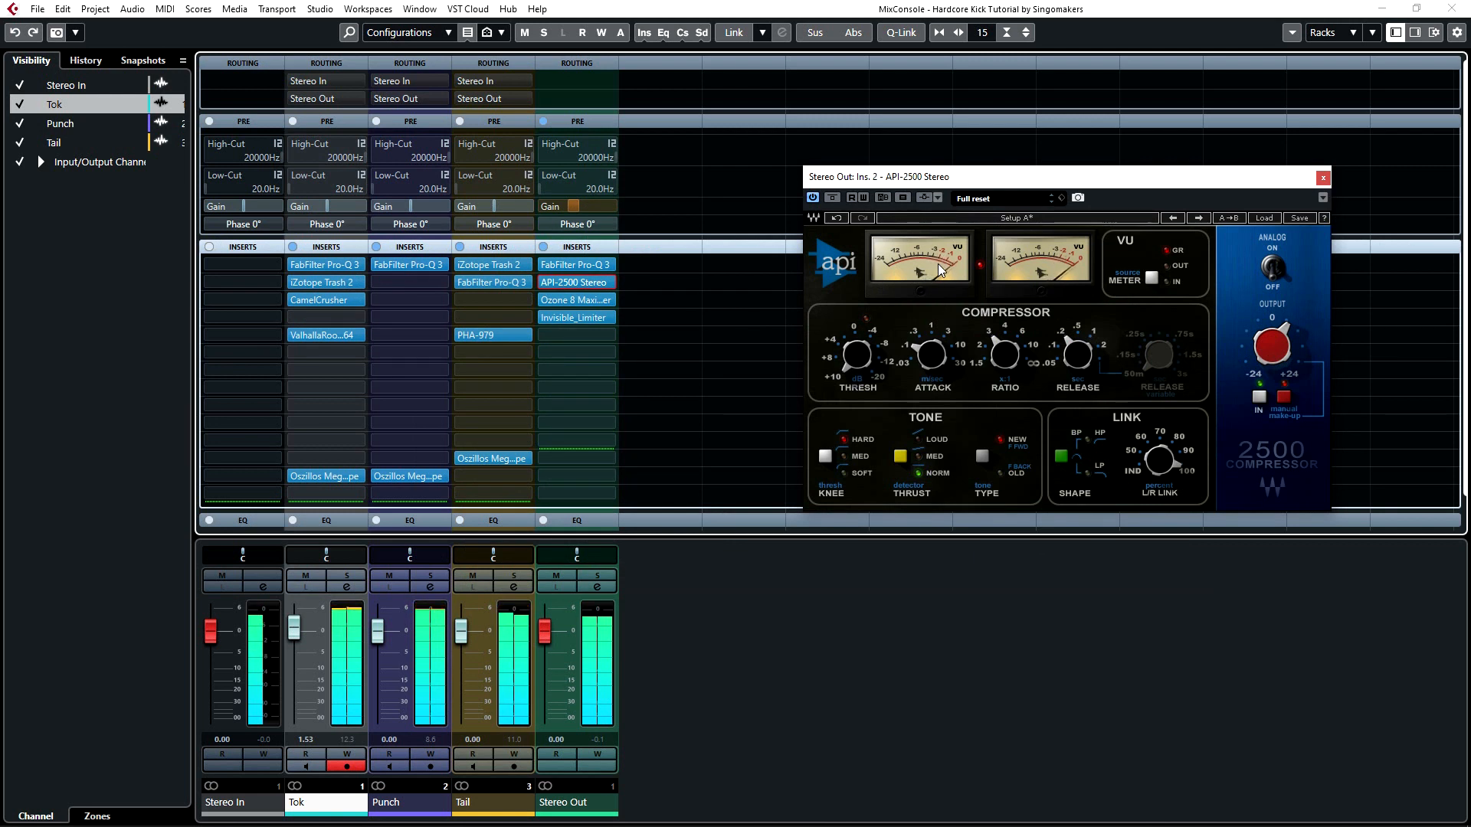
click(1323, 178)
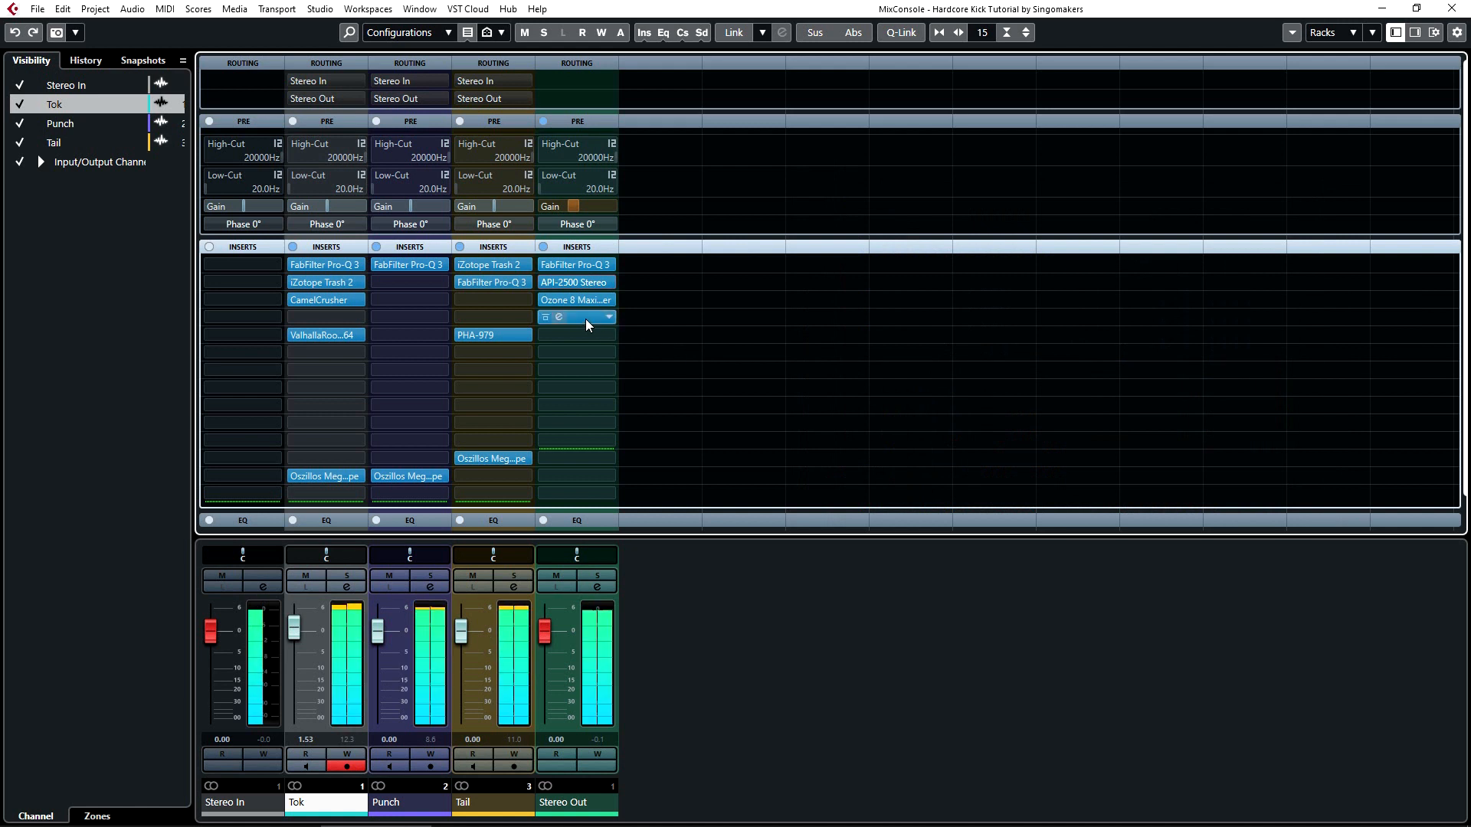
Step: Set the Invisible Limiter's input gain on Stereo Out to 2.00 dB and close the plug-in and the MixConsole
click(576, 319)
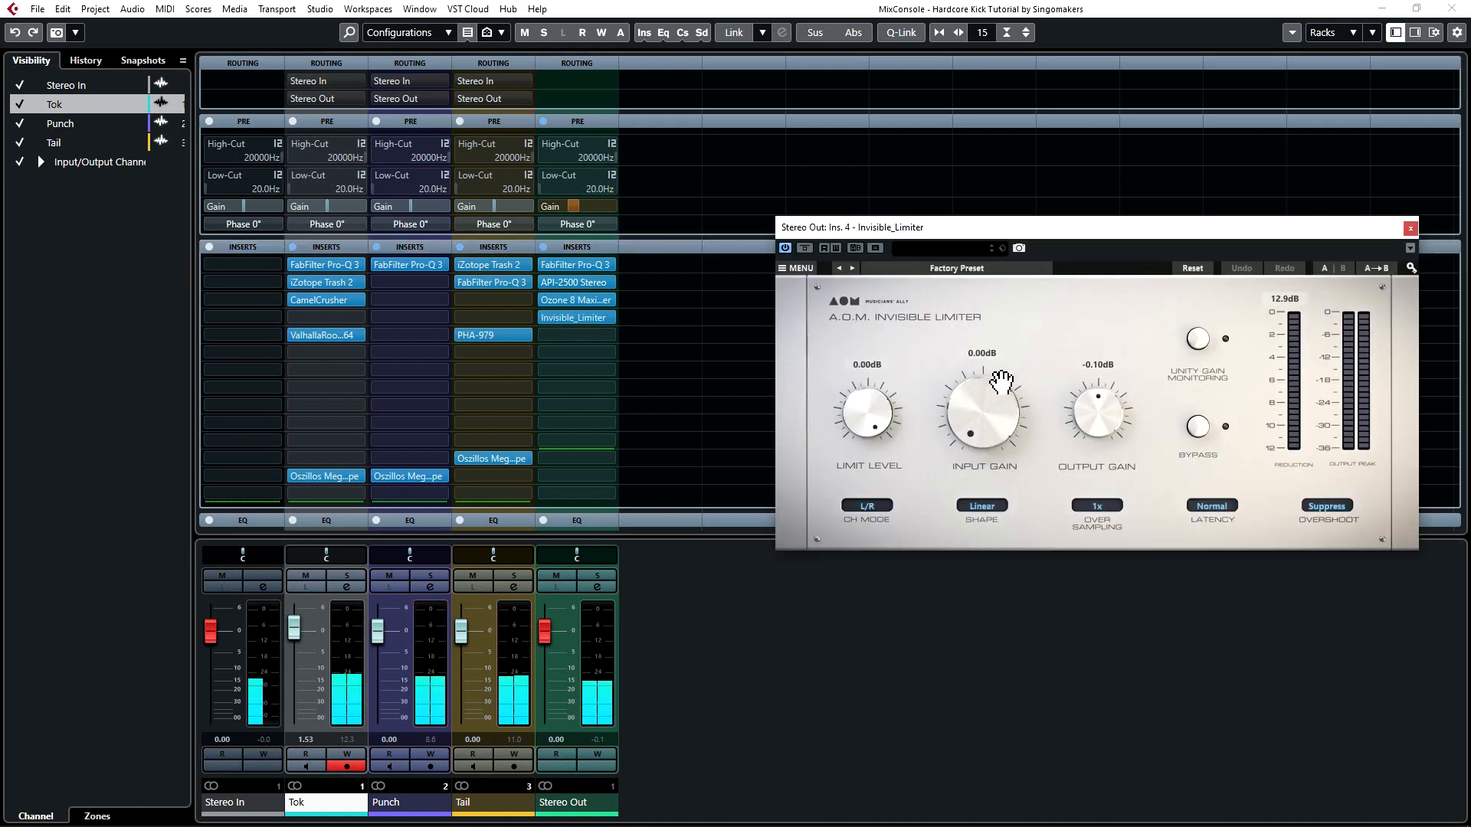
drag(990, 429, 994, 424)
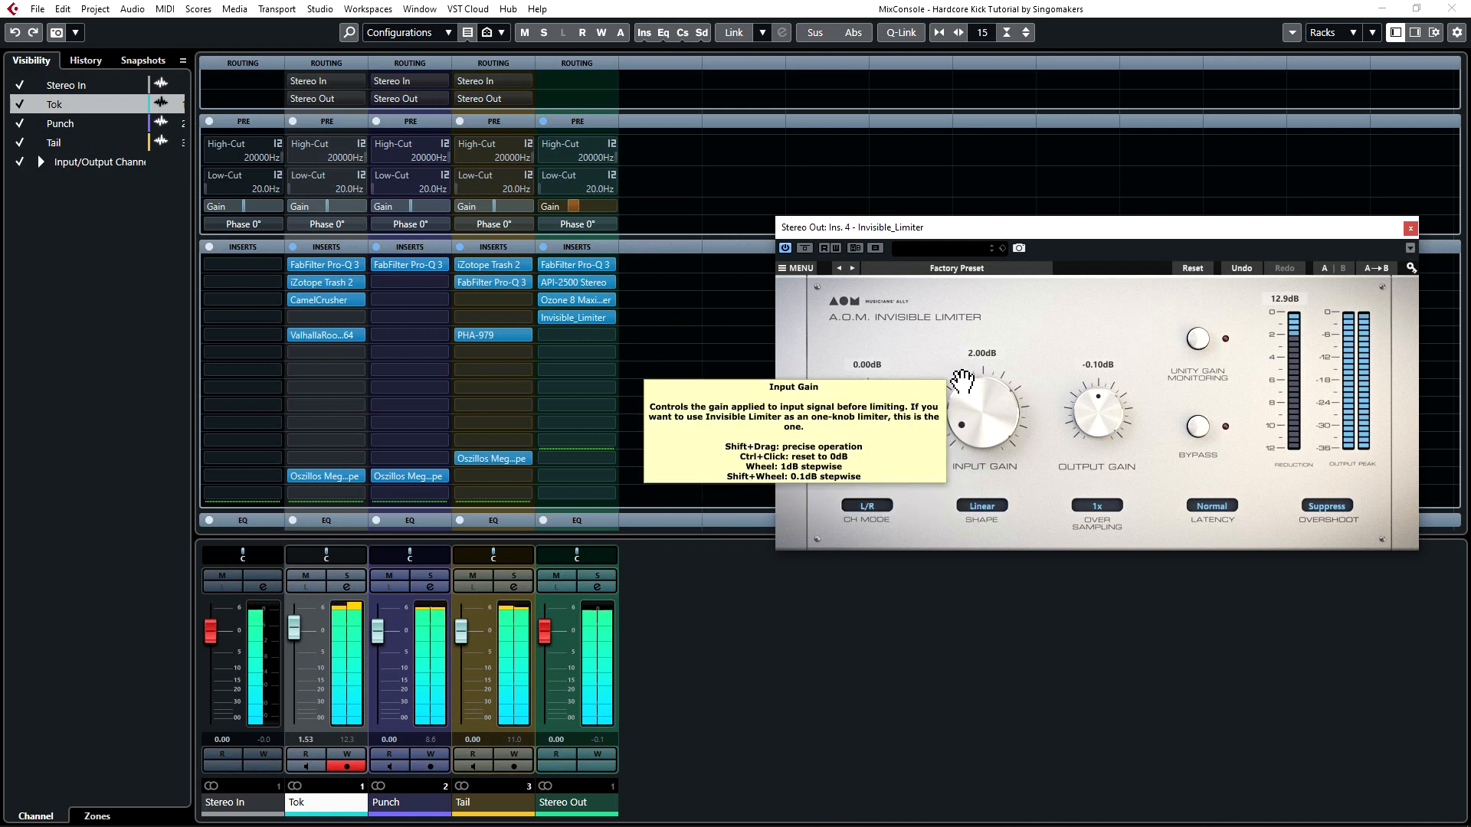
click(1411, 229)
click(1450, 8)
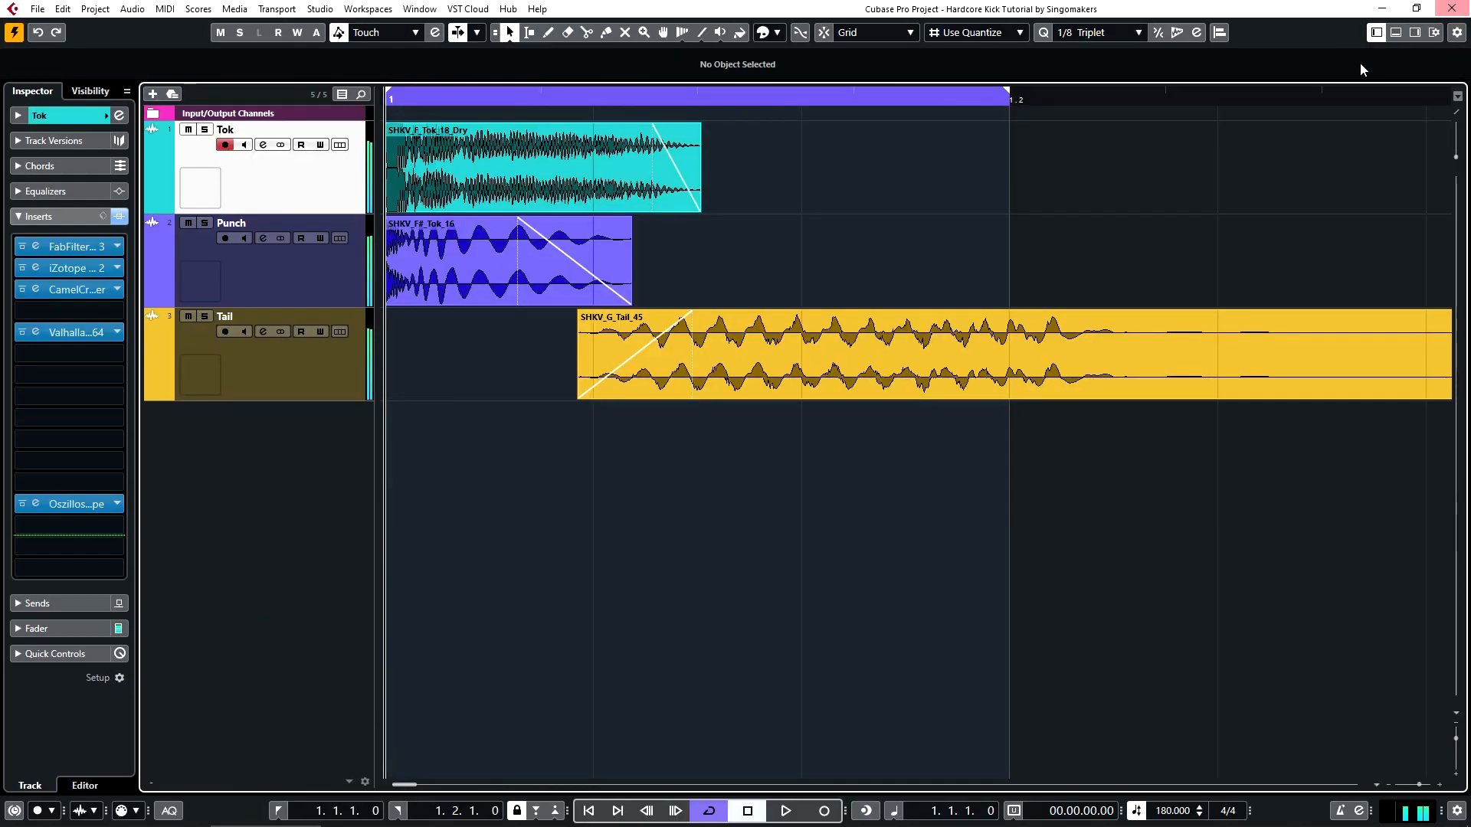
Step: Split the Tail clip at the loop end, delete the remainder, and add a short fade-out to the kept part
mouse_move(1155, 353)
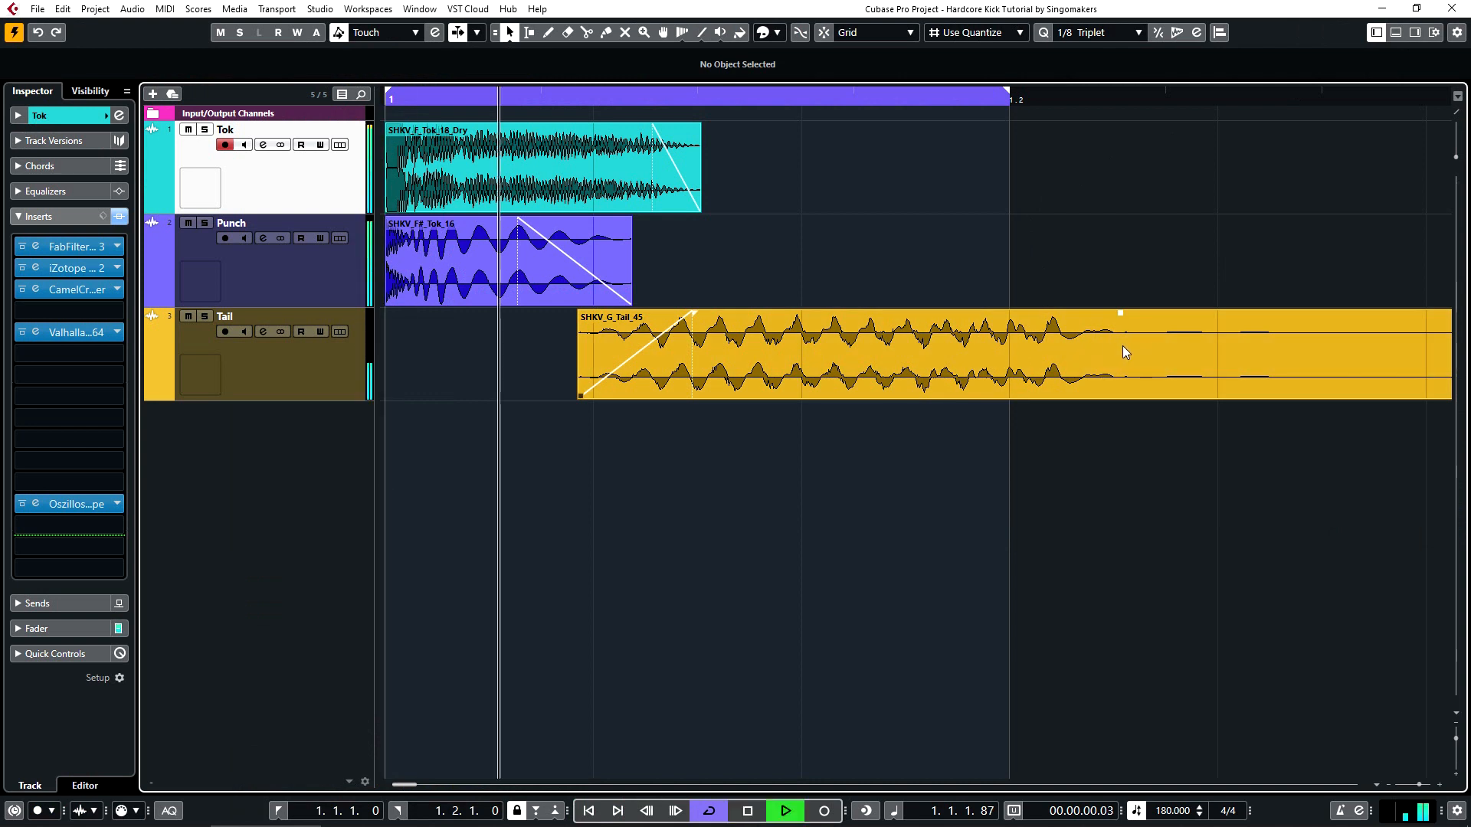
alt+click(1011, 338)
click(1014, 321)
key(Delete)
drag(1008, 314, 972, 320)
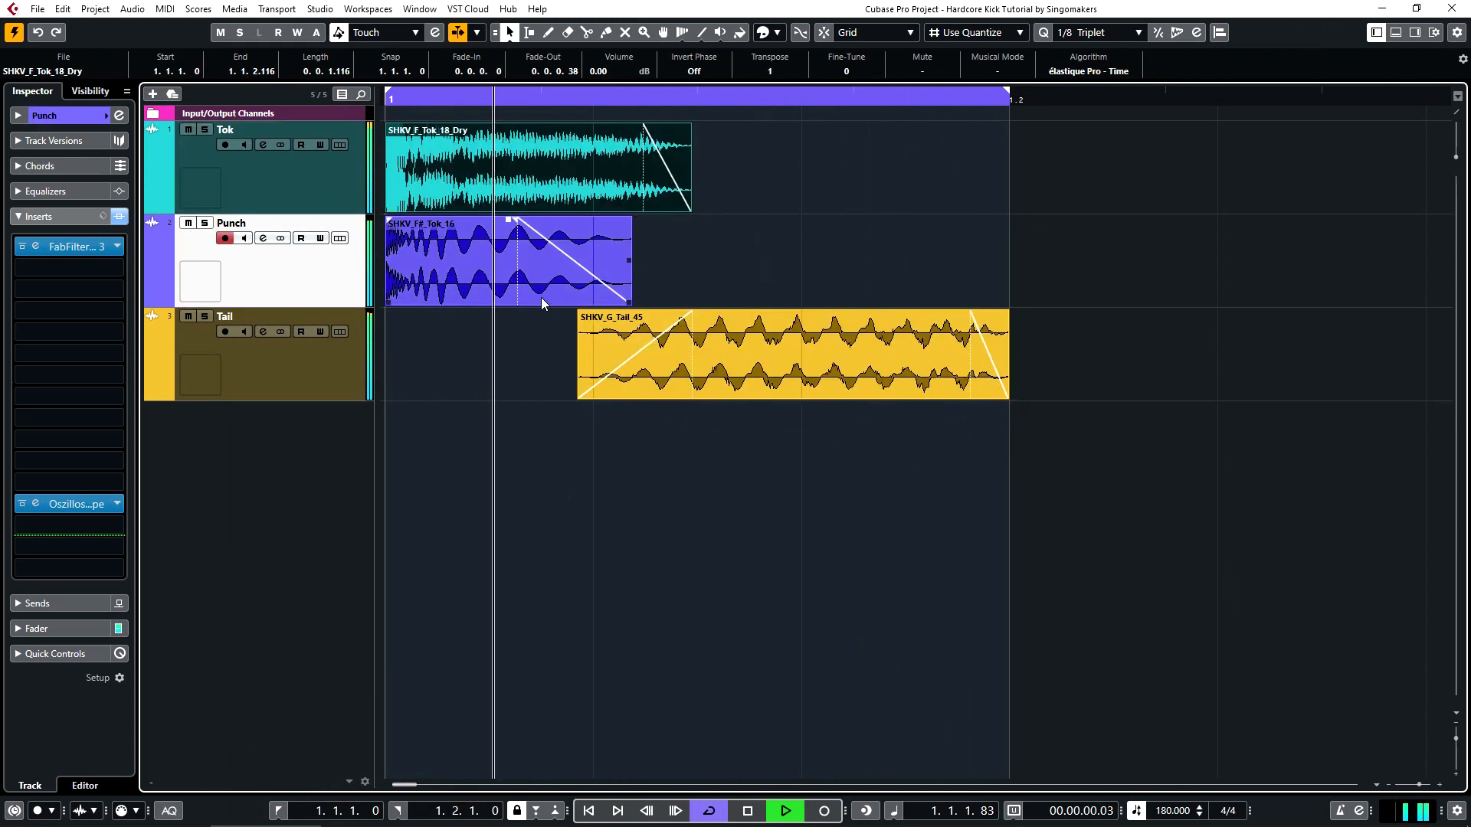
click(1200, 443)
key(space)
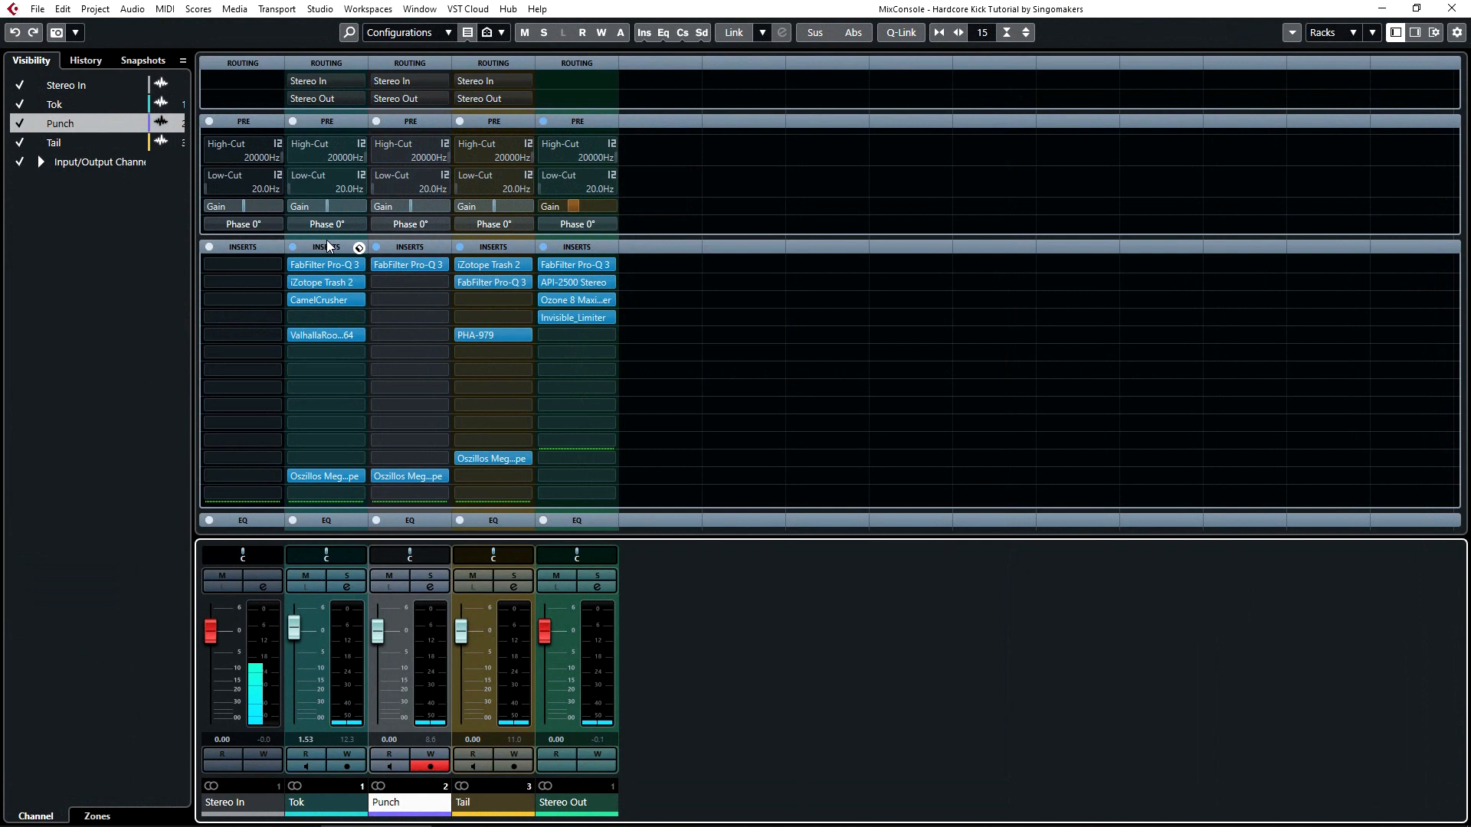
Step: Bypass all inserts on the Tok, Punch and Tail channels and play the unprocessed kick for comparison
click(293, 247)
click(376, 247)
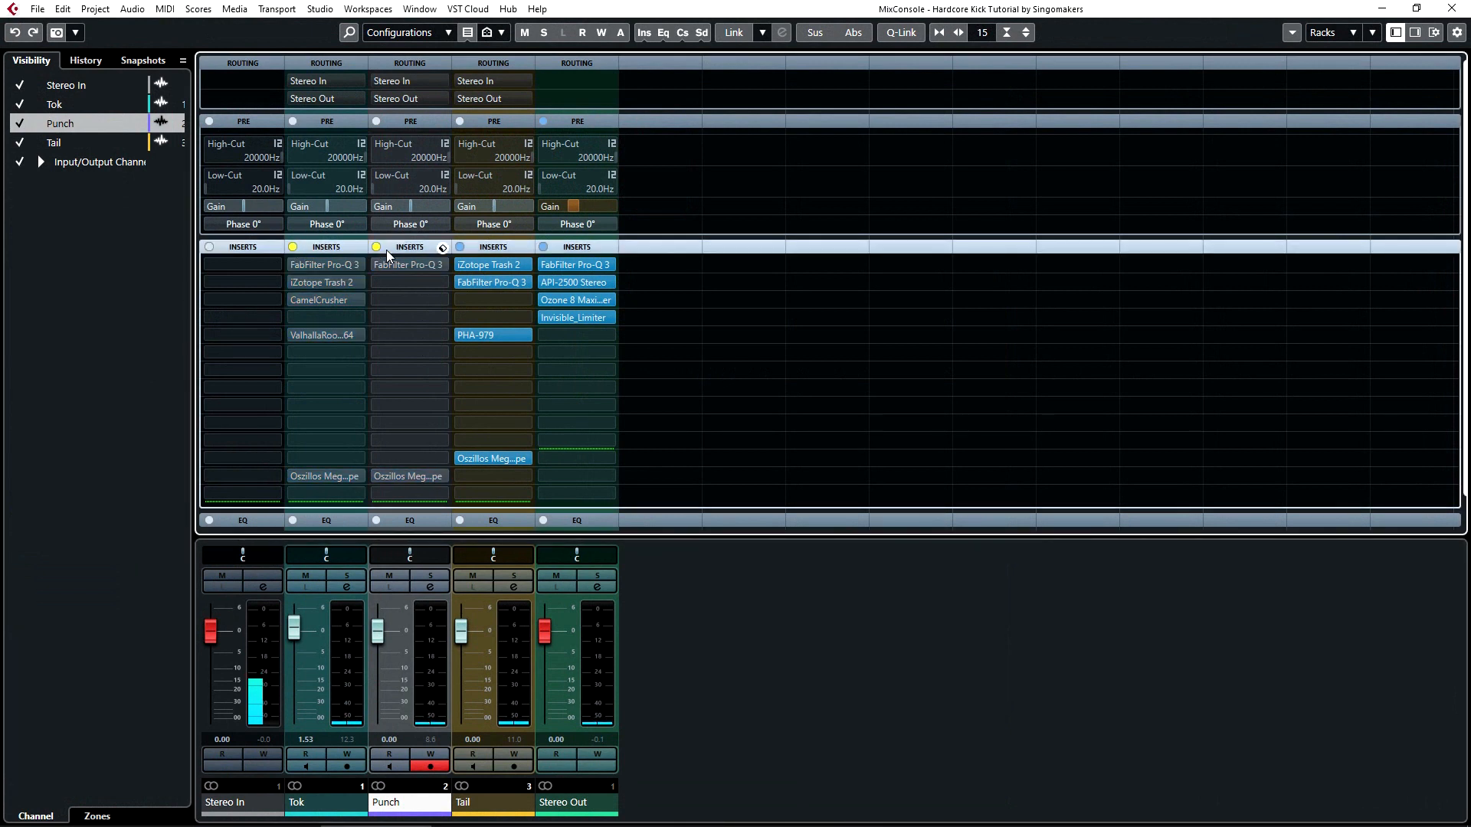
click(460, 248)
key(space)
click(1452, 8)
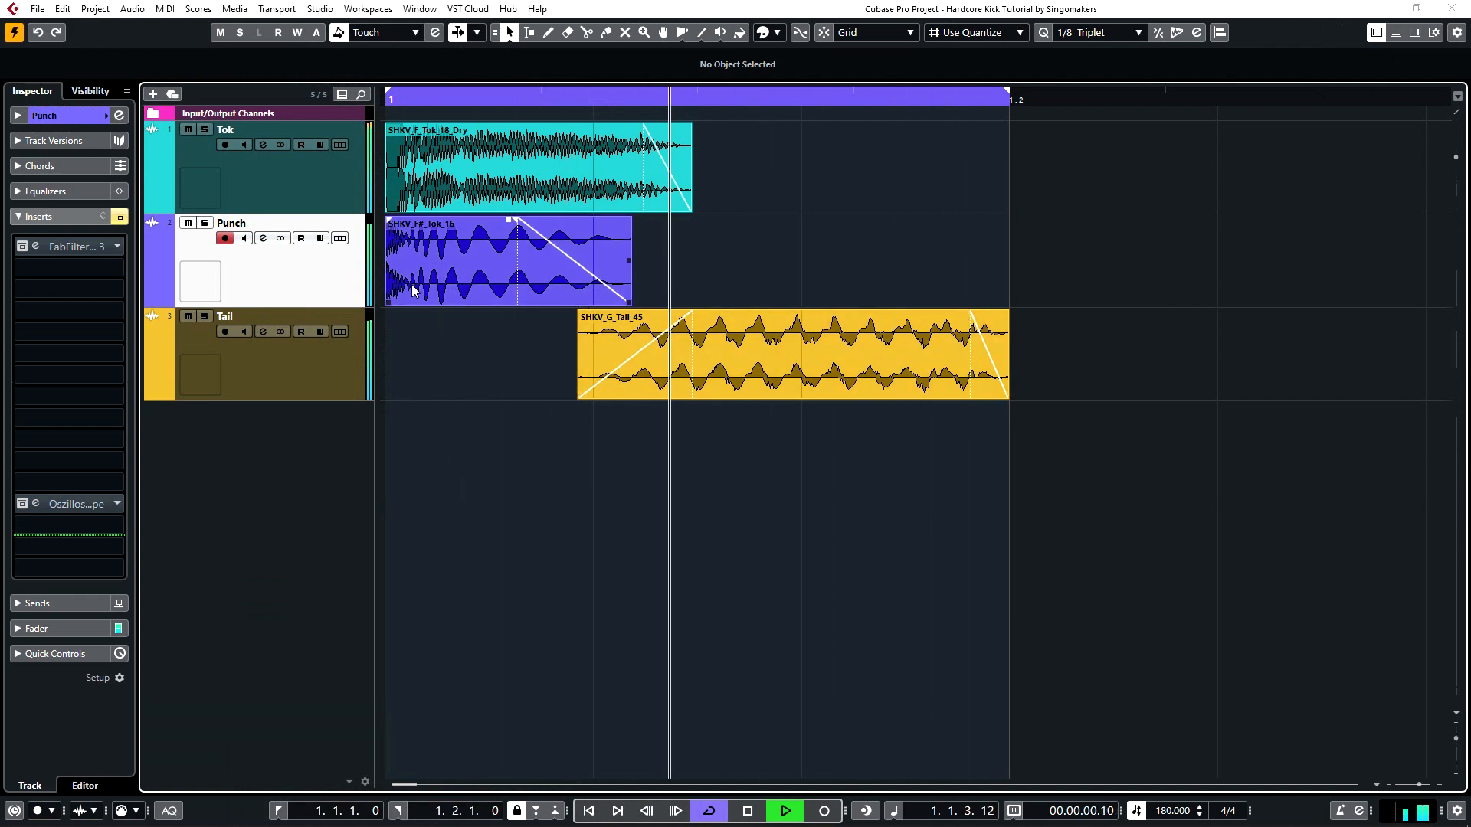
Step: Re-enable the inserts on the Tok, Punch and Tail channels during playback and return to the project window
key(F3)
click(293, 246)
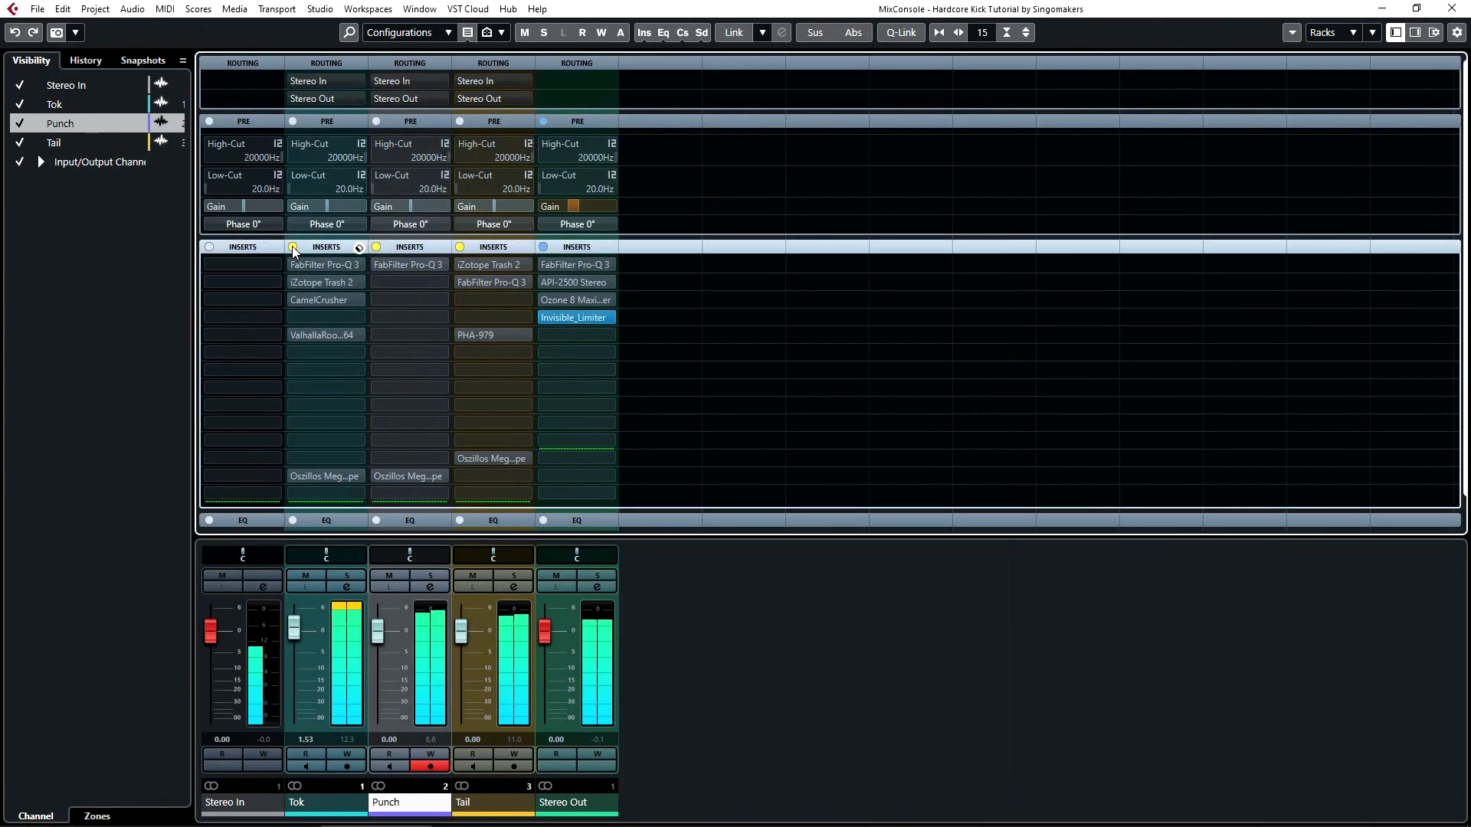
click(376, 247)
click(460, 247)
mouse_move(576, 268)
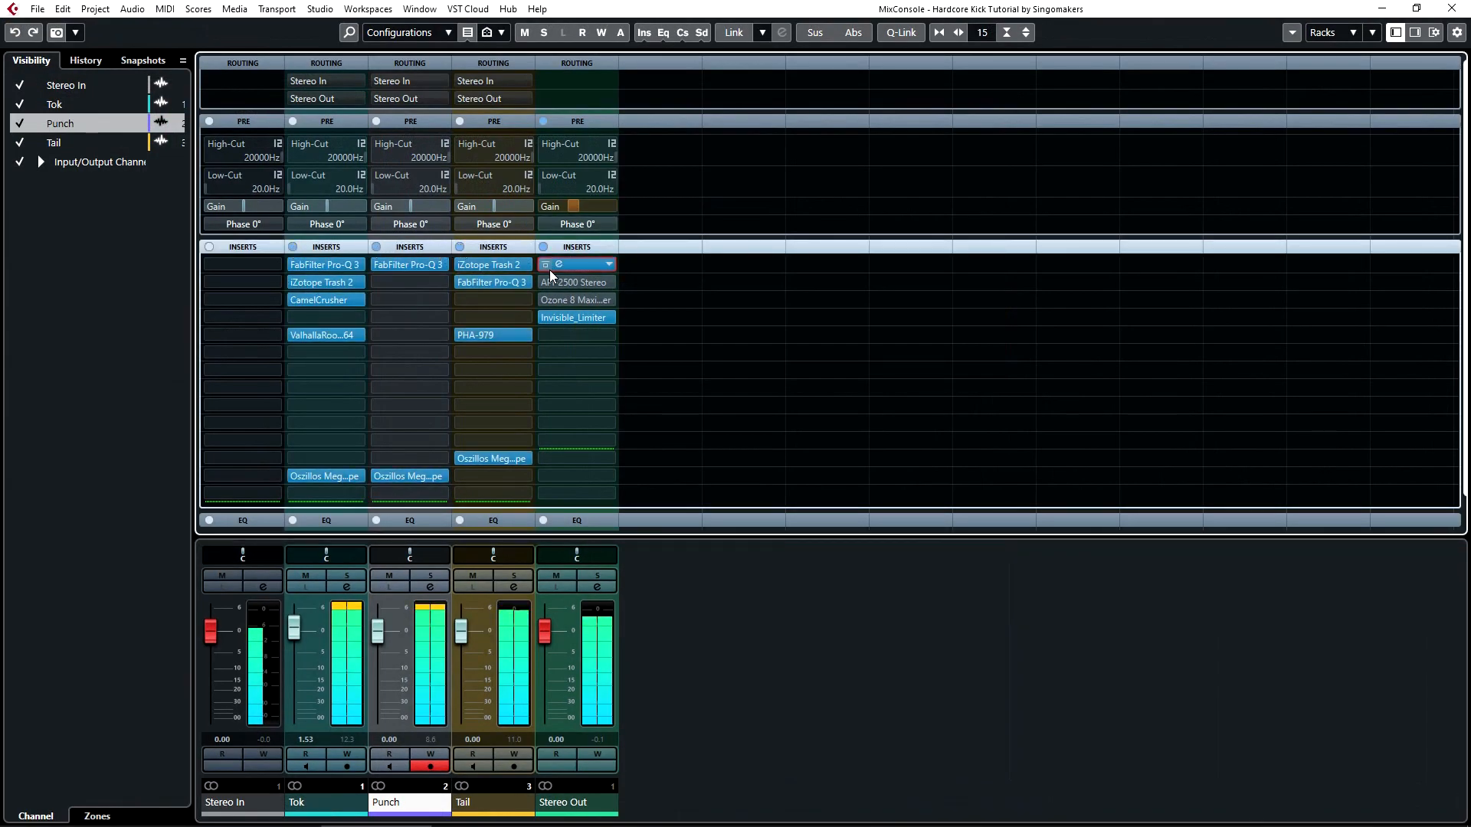
key(F3)
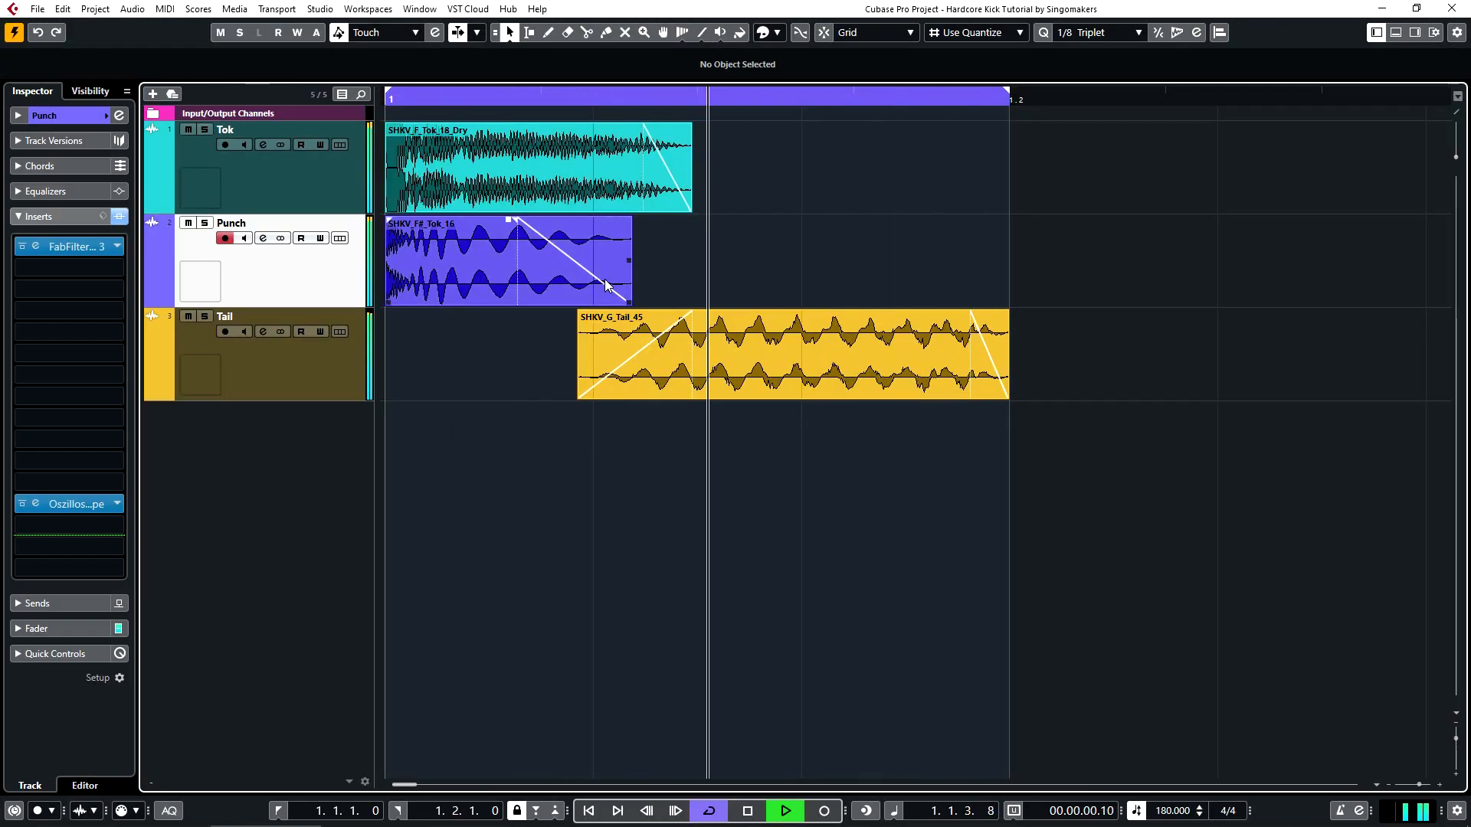
Step: Adjust the Punch clip's length so it ends at 1.1.2.95, and audition the complete kick
drag(632, 303, 690, 305)
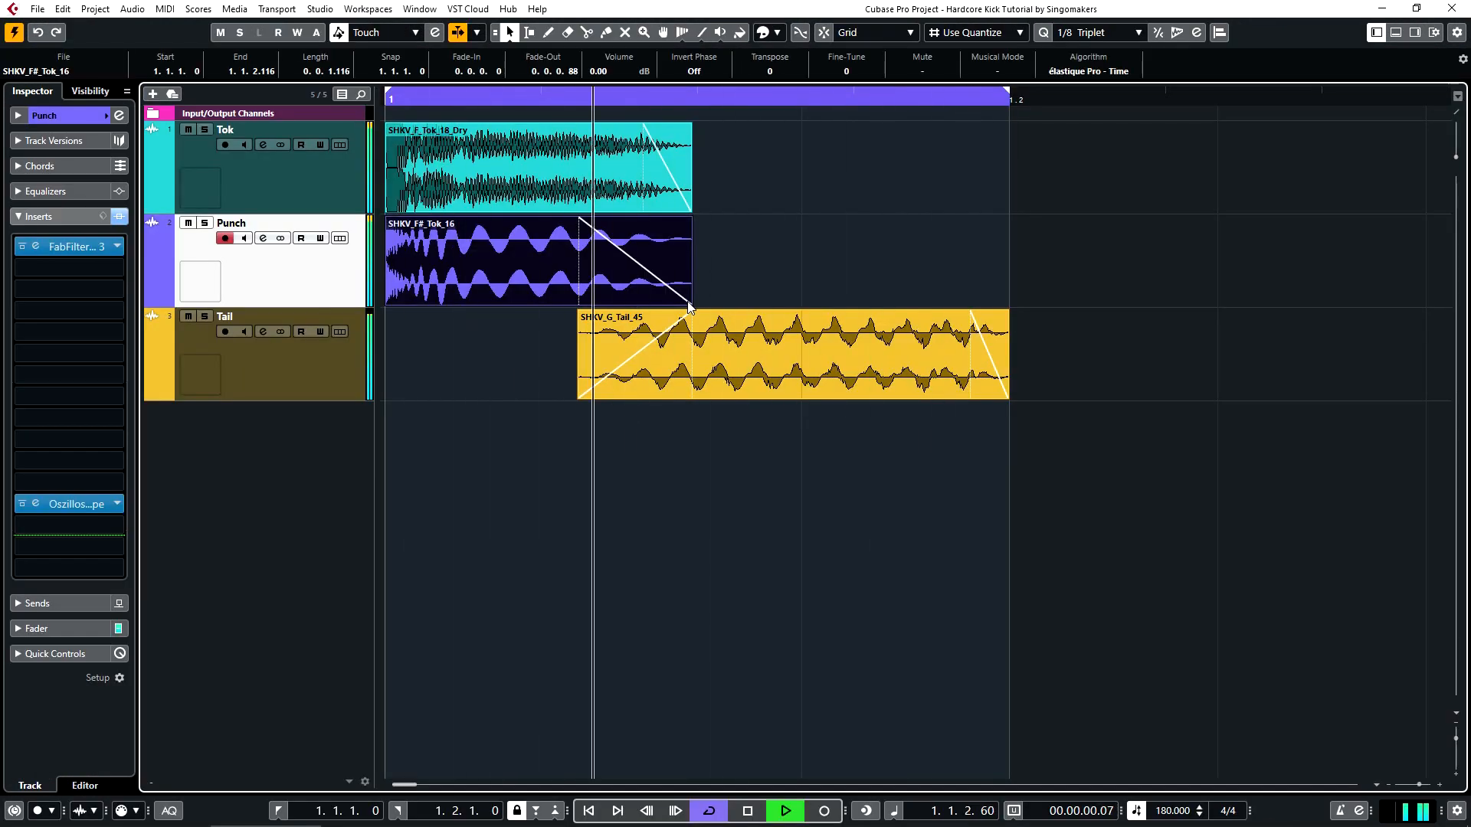
key(space)
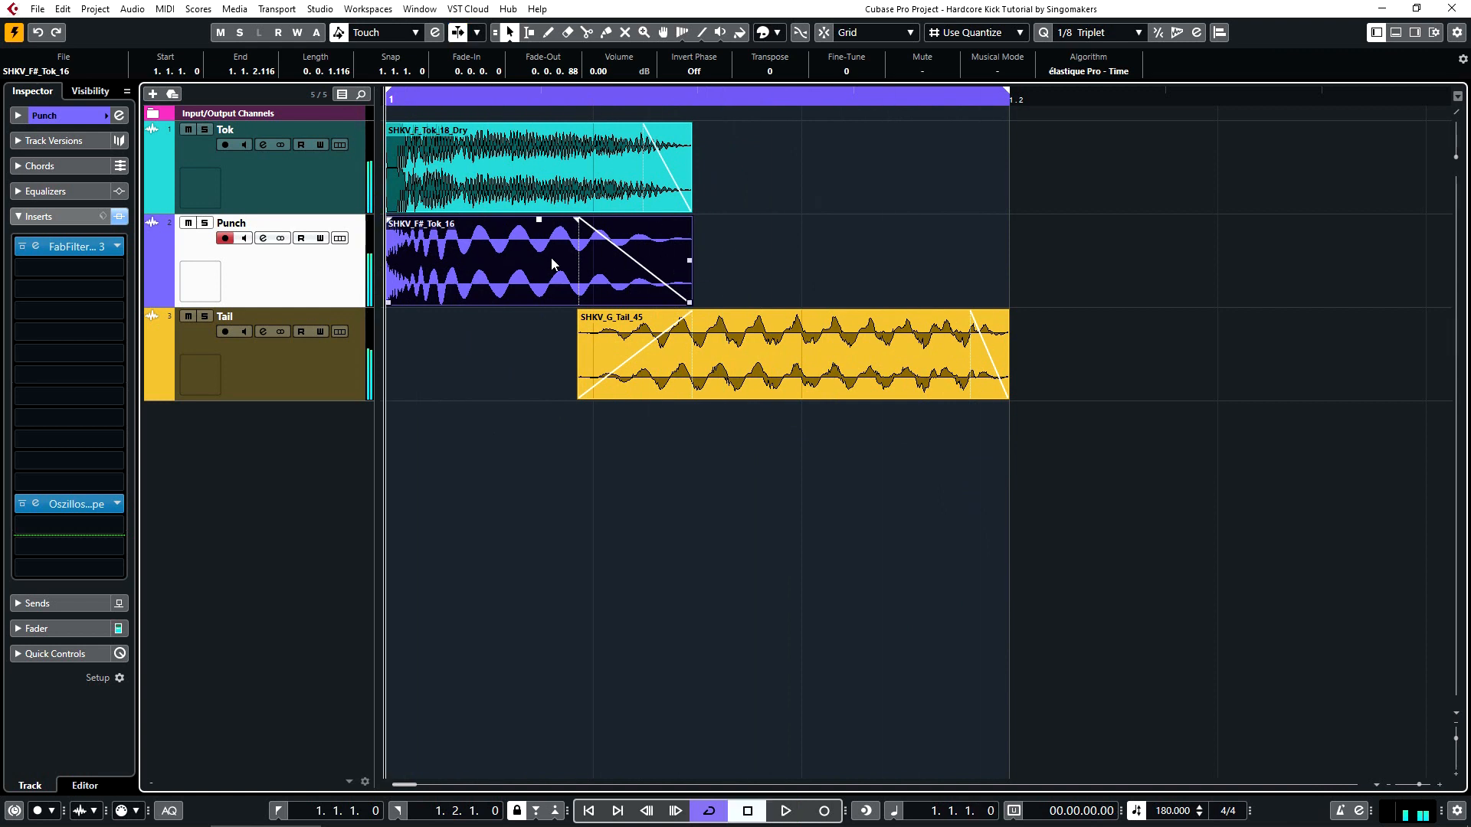
mouse_move(693, 304)
mouse_down()
mouse_move(722, 301)
mouse_move(664, 306)
mouse_up()
click(641, 318)
click(661, 303)
key(space)
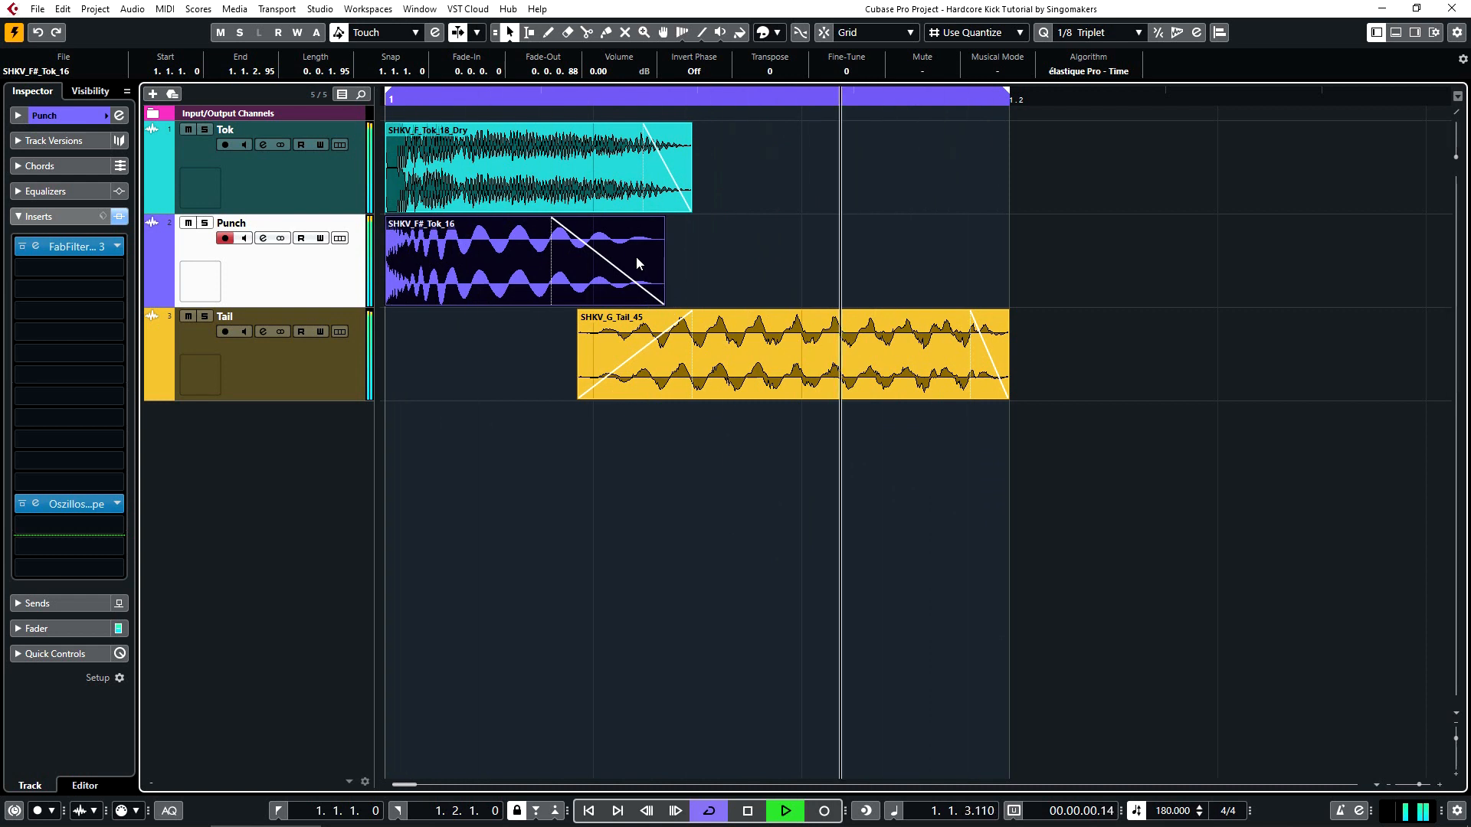
key(space)
key(space)
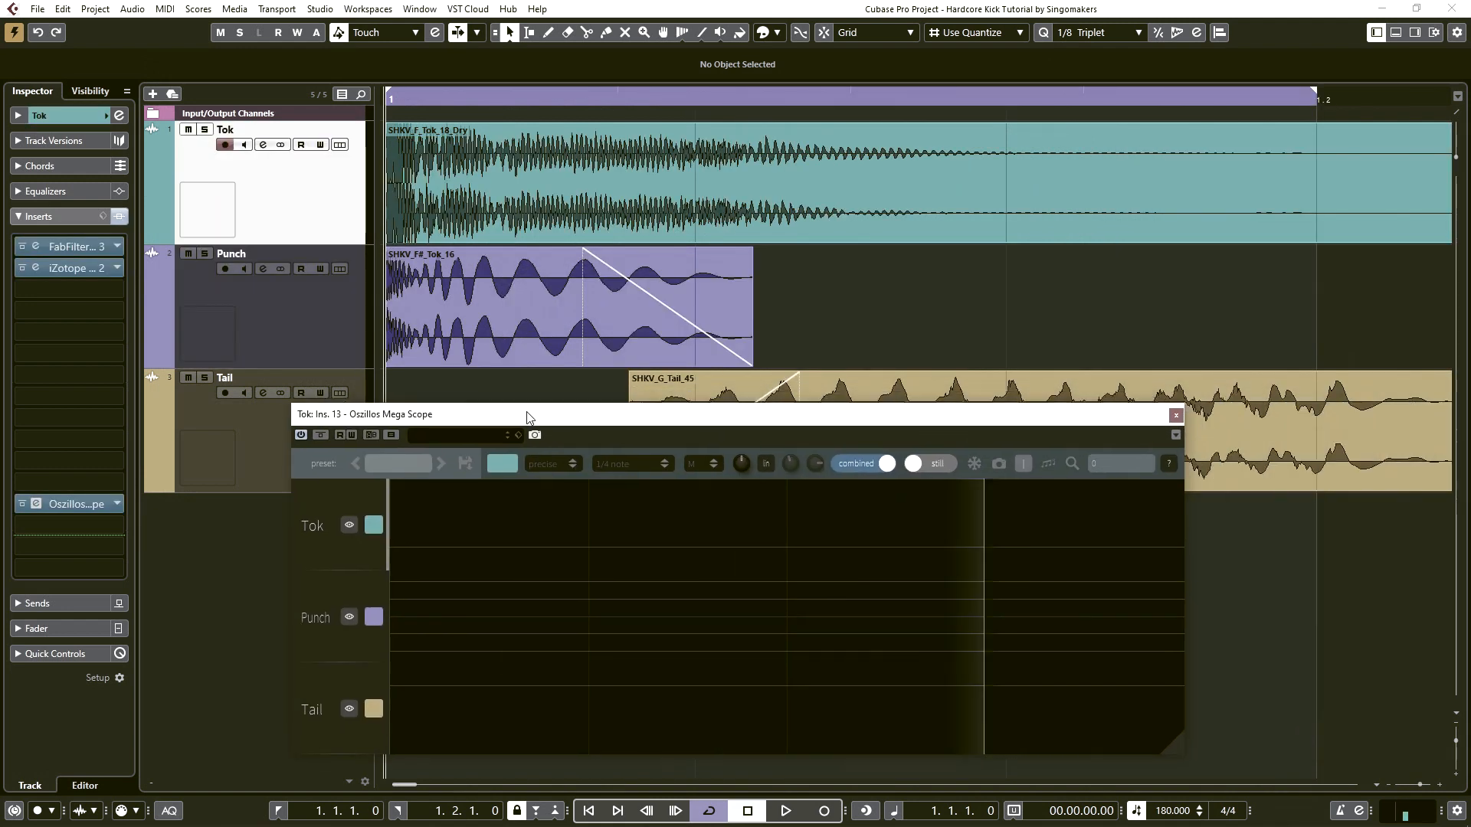
drag(527, 418, 514, 426)
key(space)
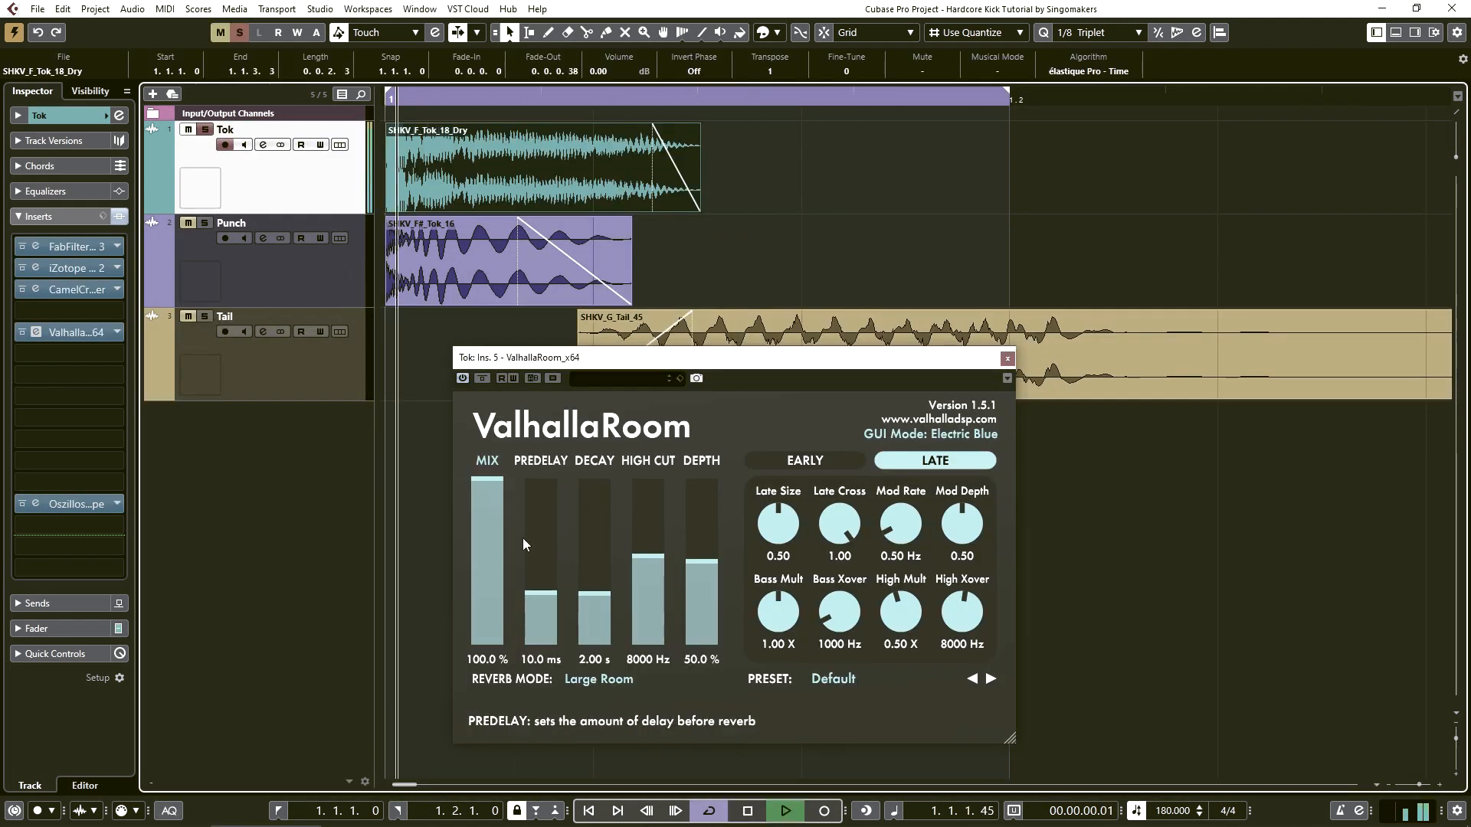
key(space)
drag(547, 599, 546, 555)
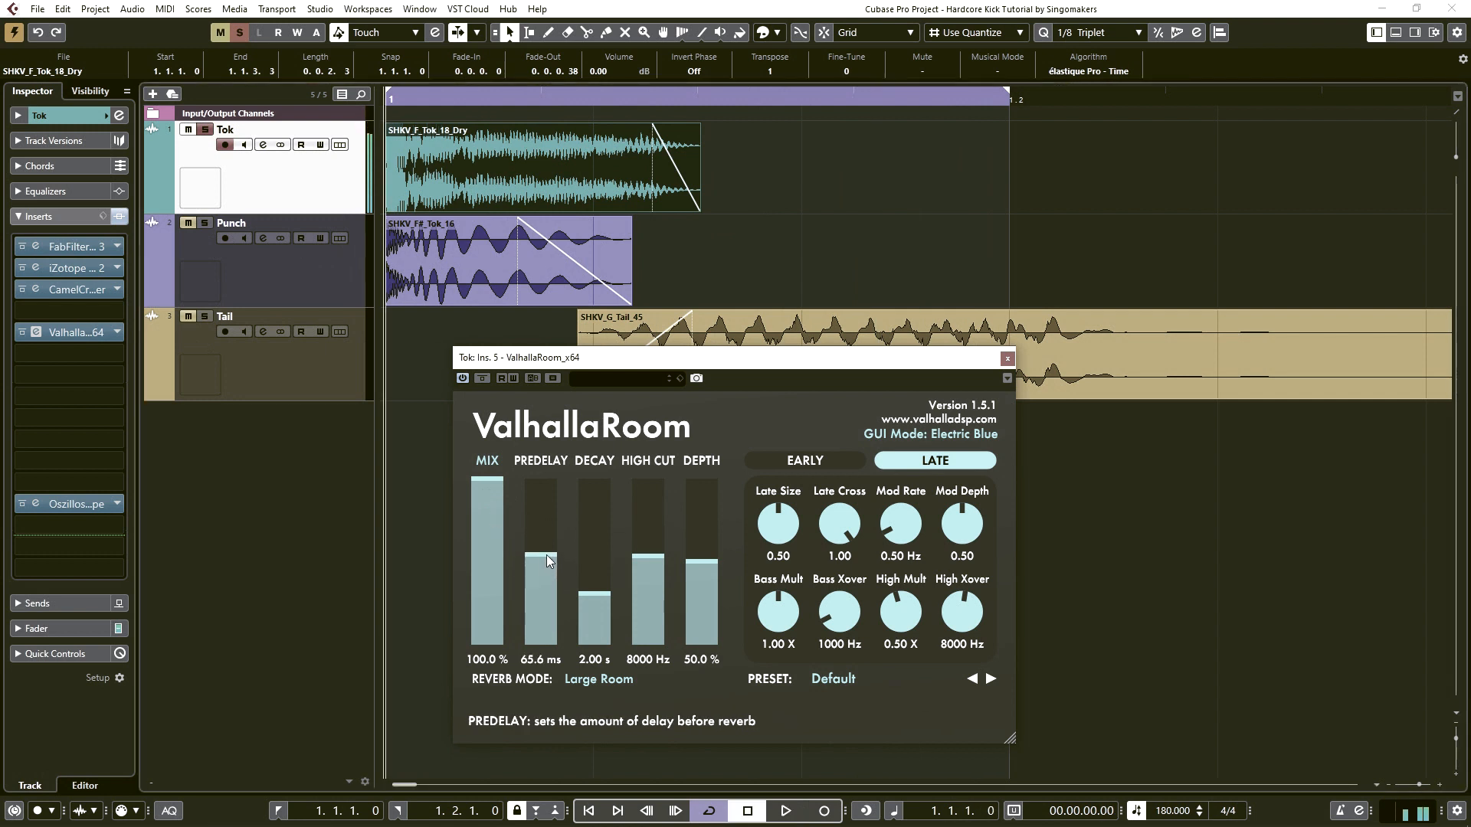